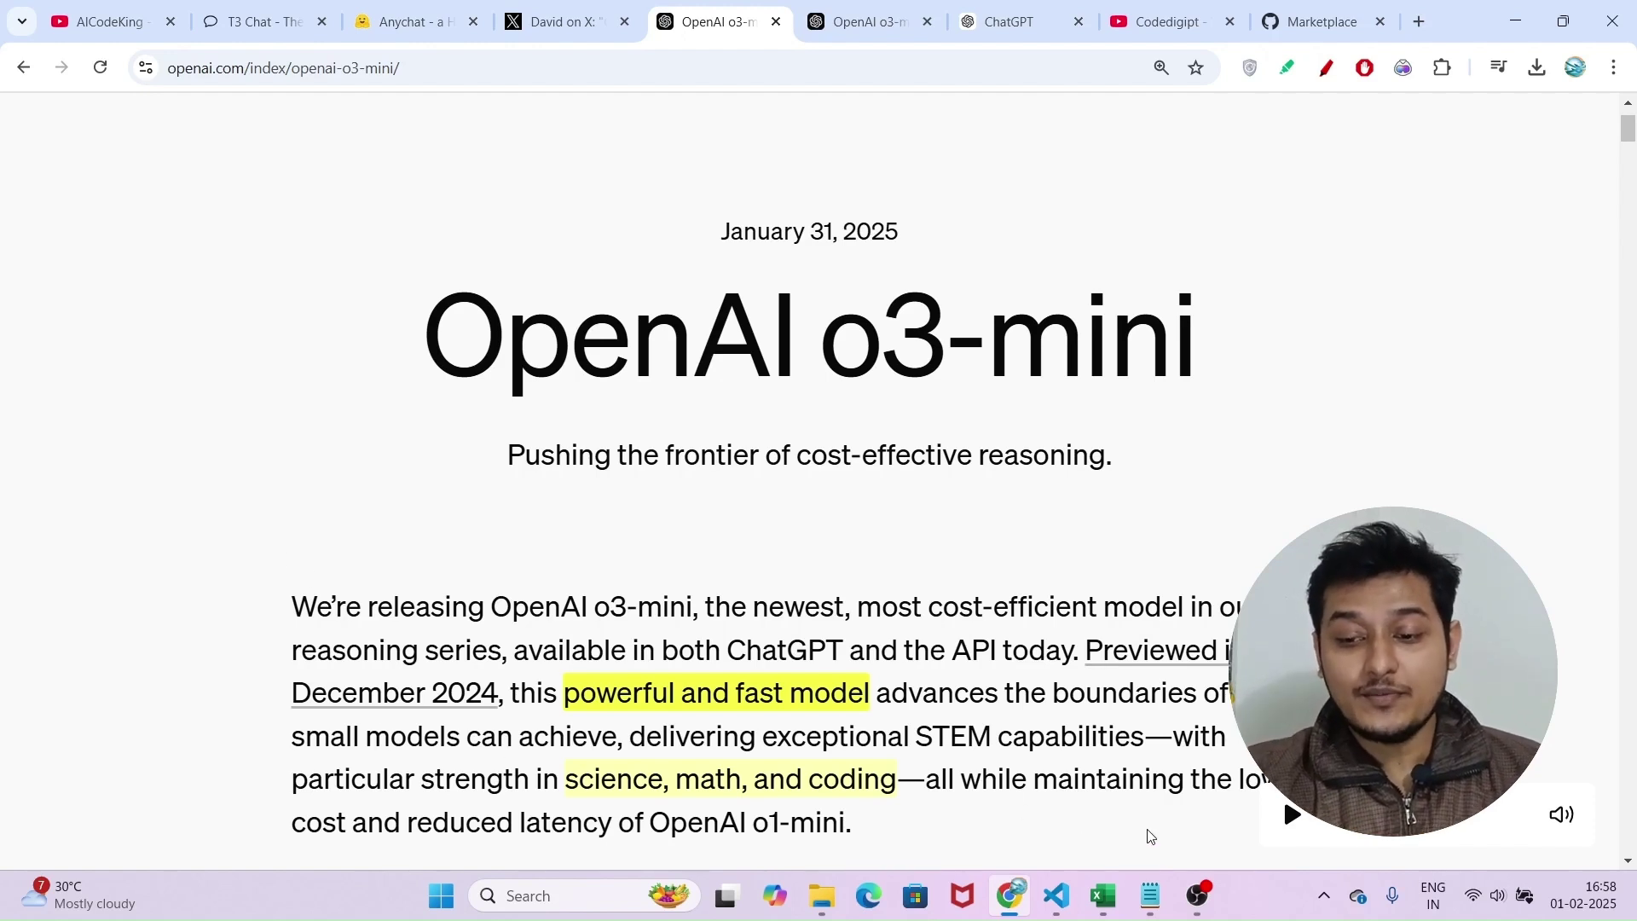
Step: Look at the empty numbered list in Notepad and the OpenAI o3-mini announcement page in Chrome
{"action": "left_click", "coordinate": [1151, 895]}
{"action": "left_click", "coordinate": [384, 277]}
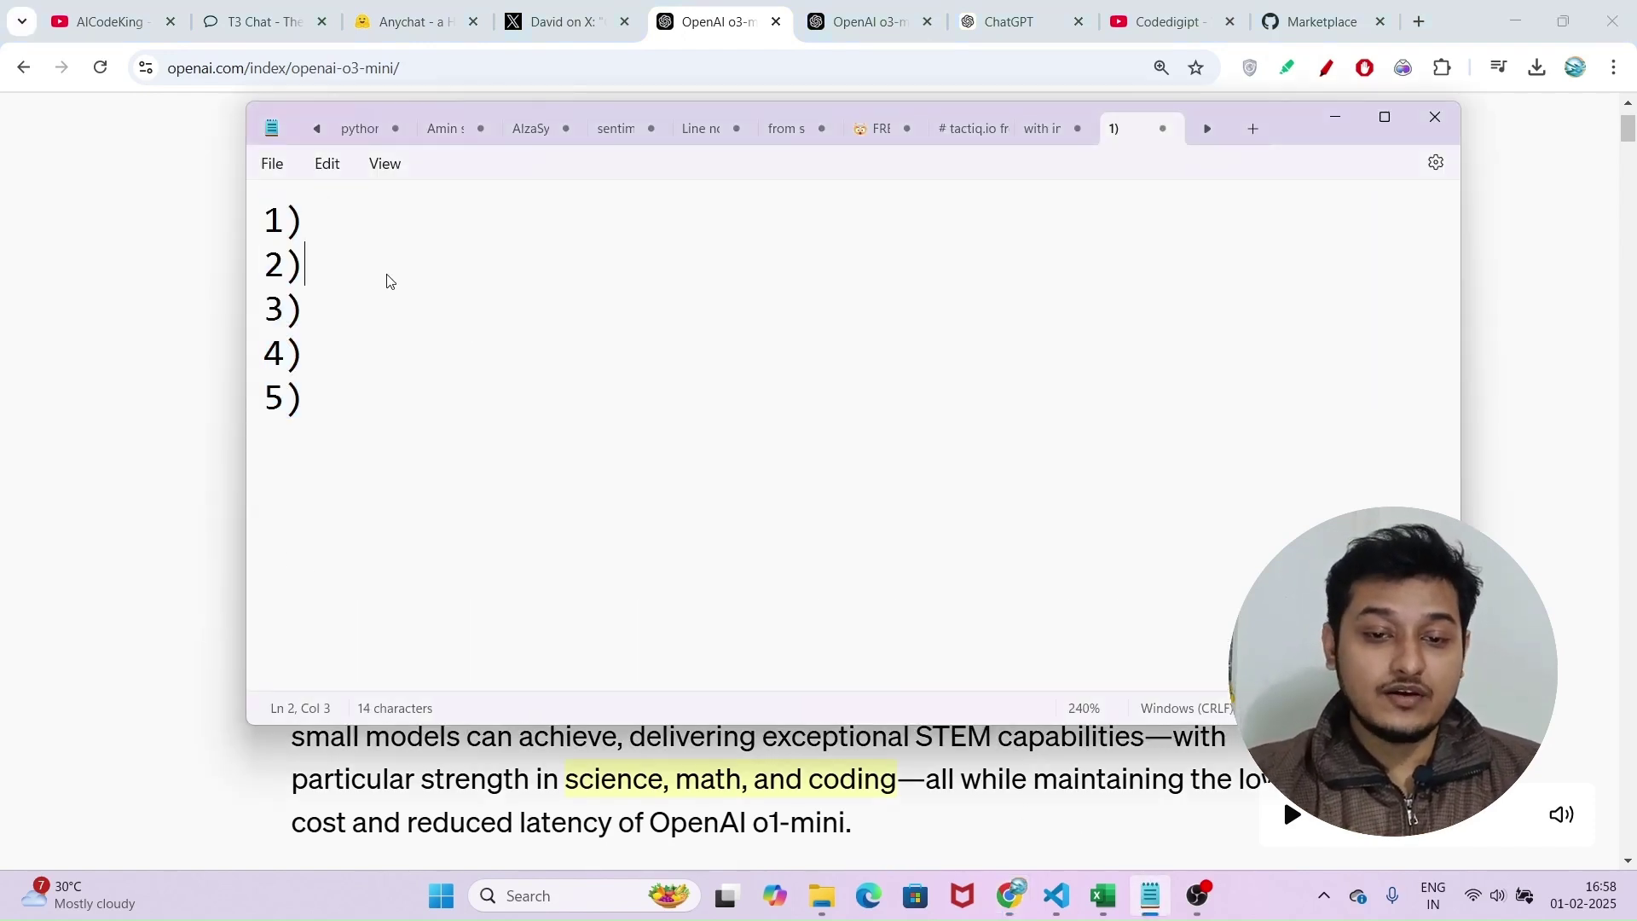
{"action": "left_click", "coordinate": [215, 479]}
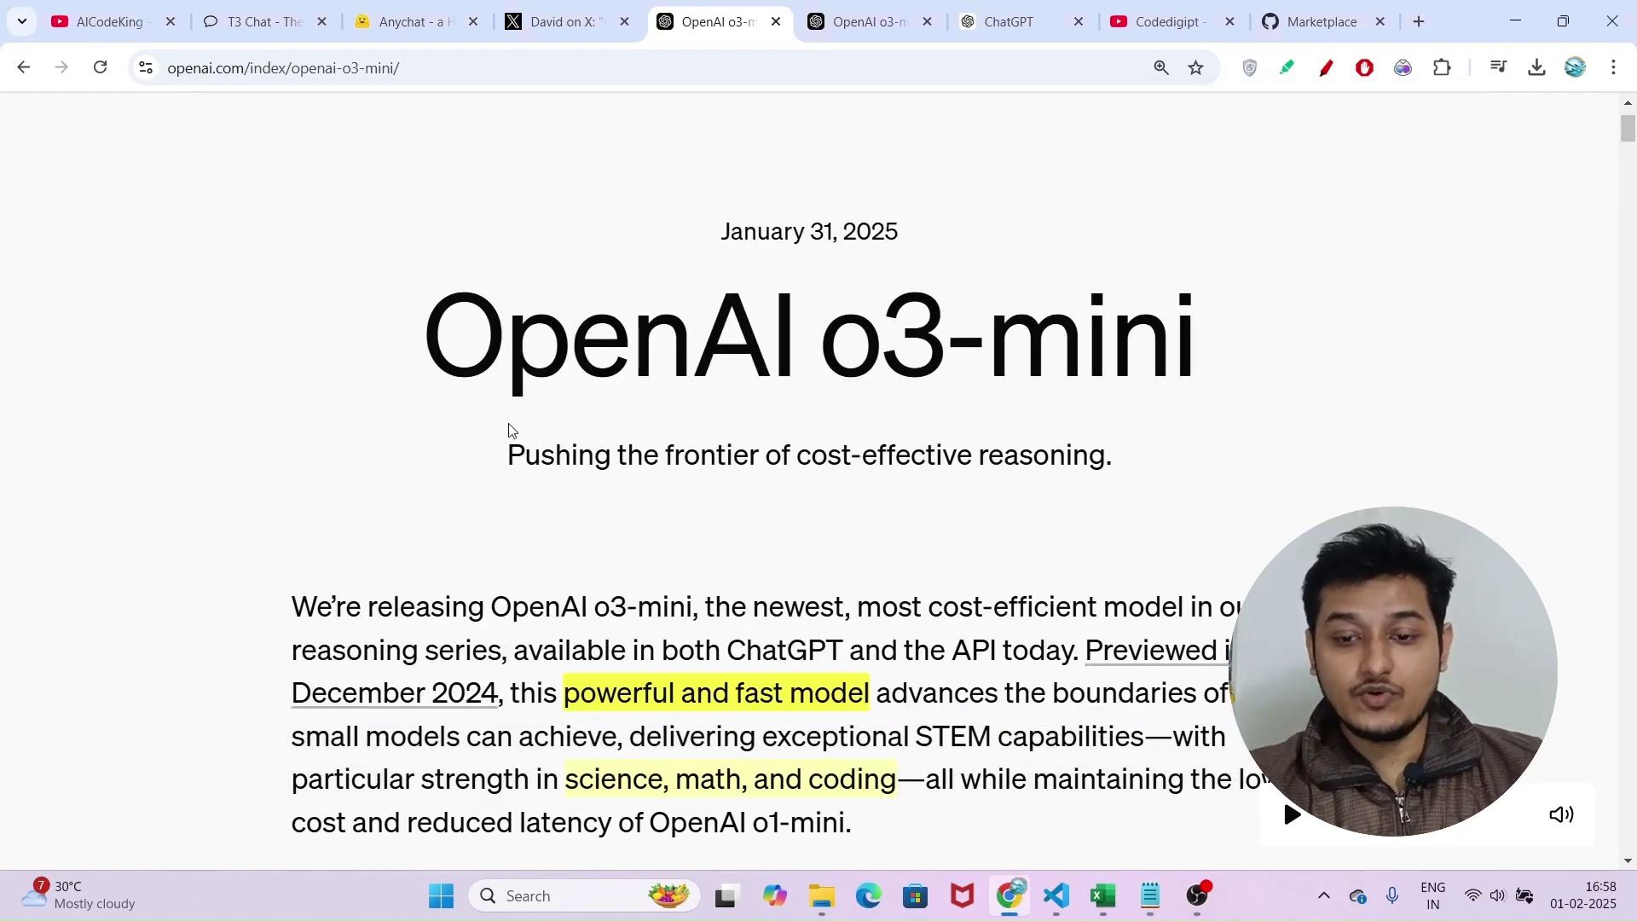
{"action": "scroll", "coordinate": [548, 555], "scroll_direction": "down", "scroll_amount": 1}
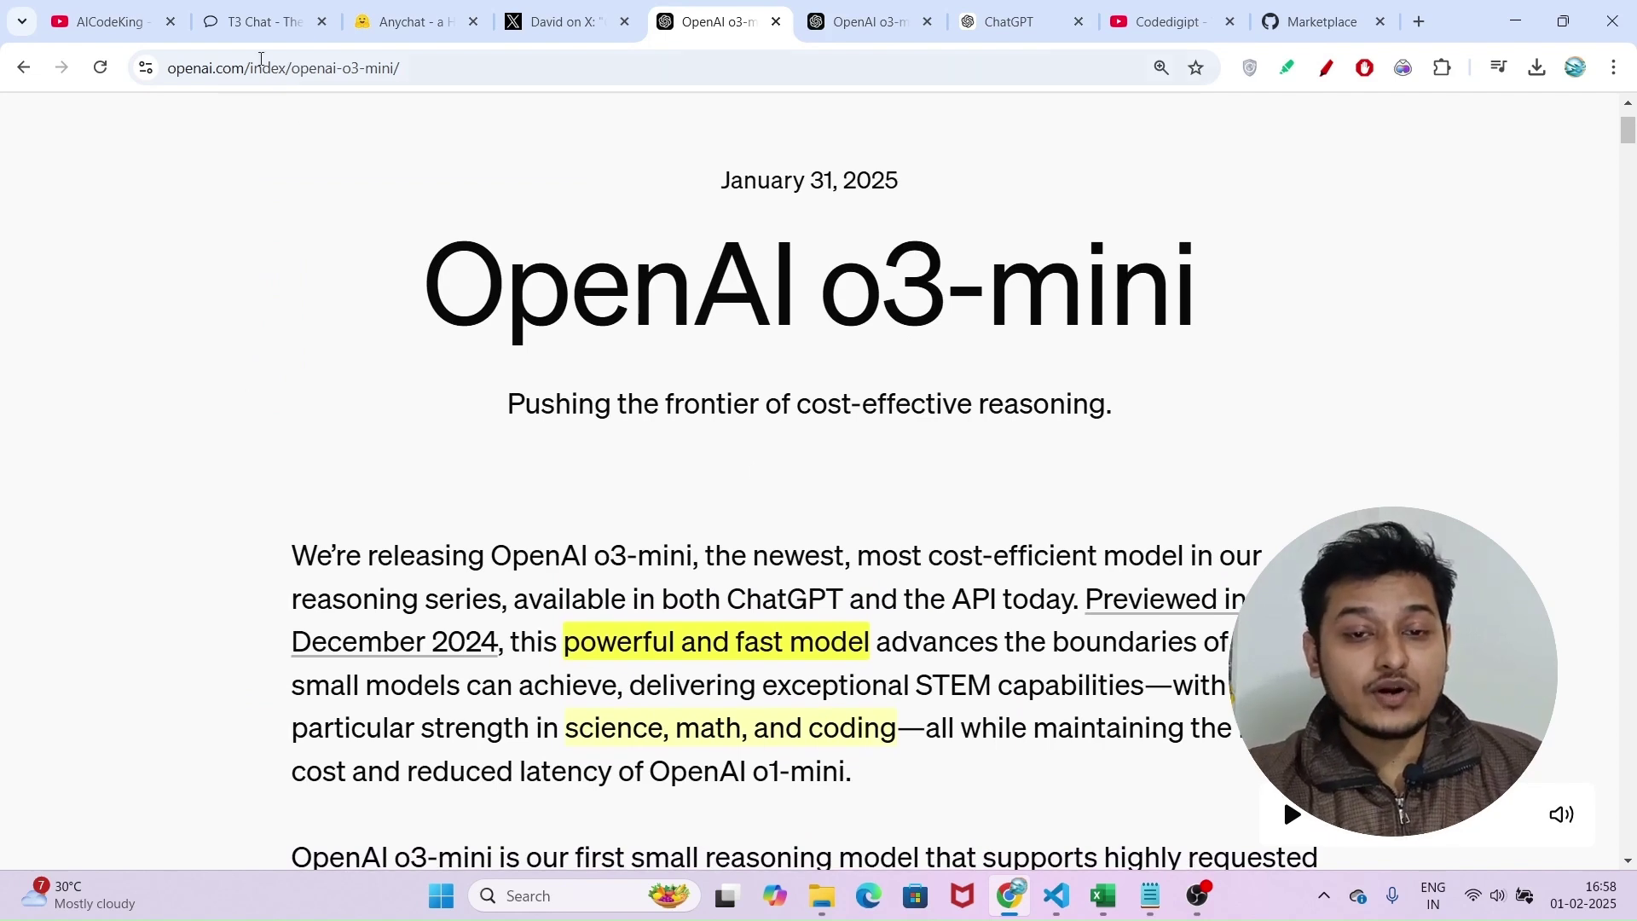
Step: Go to T3 Chat, review the list of available models and select o3-mini
{"action": "left_click", "coordinate": [217, 20]}
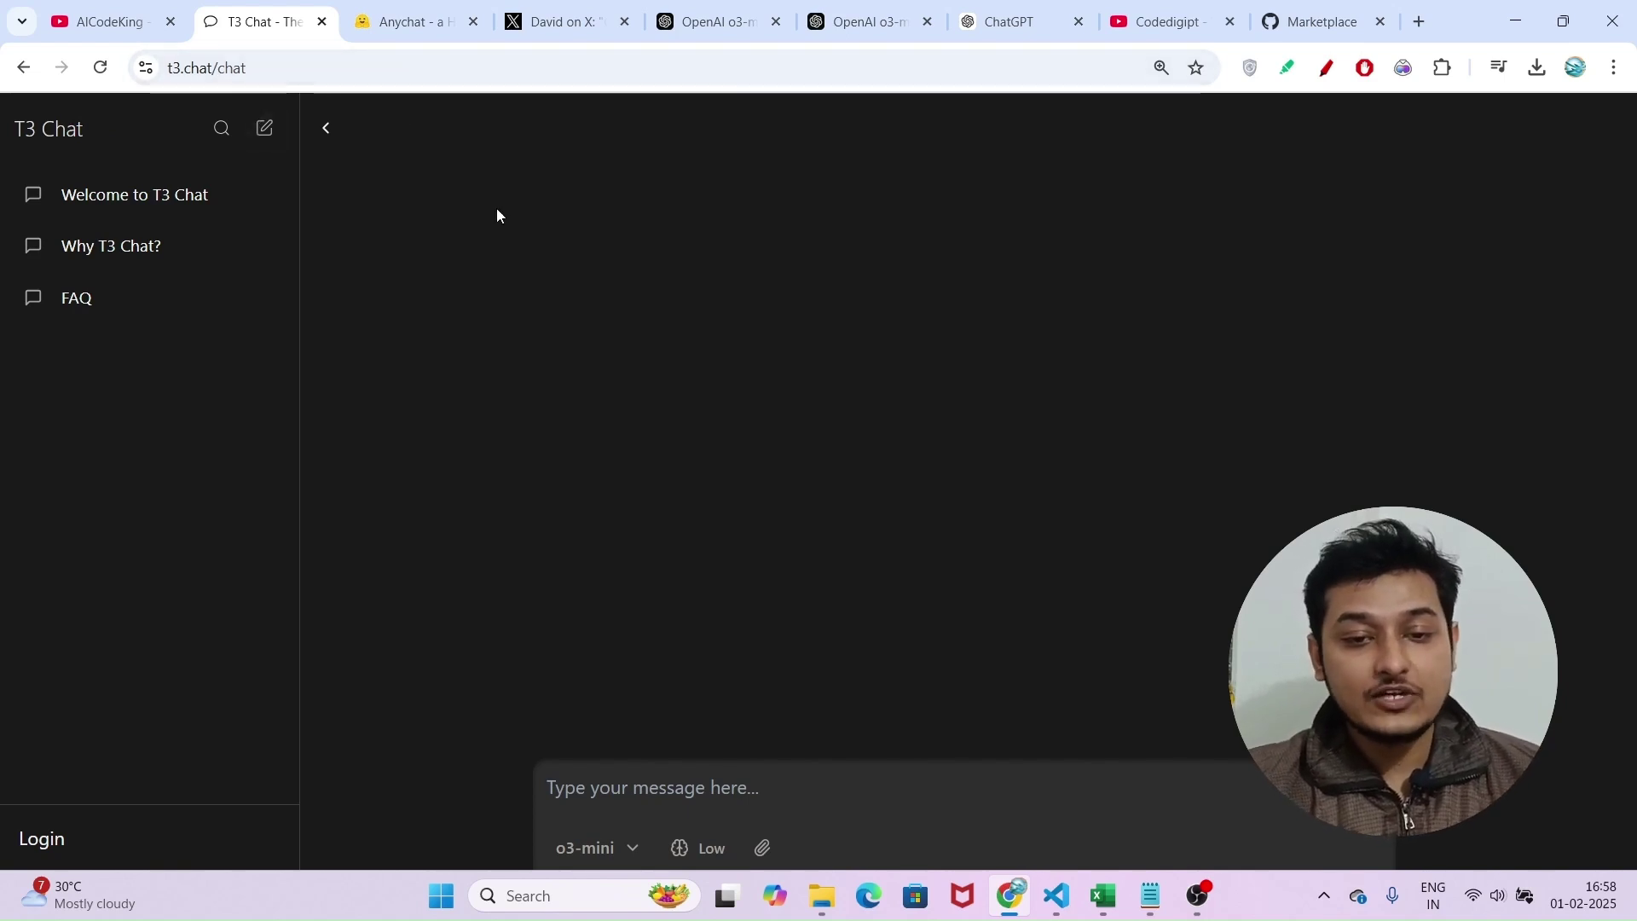
{"action": "key", "text": "ctrl+plus"}
{"action": "key", "text": "ctrl+plus"}
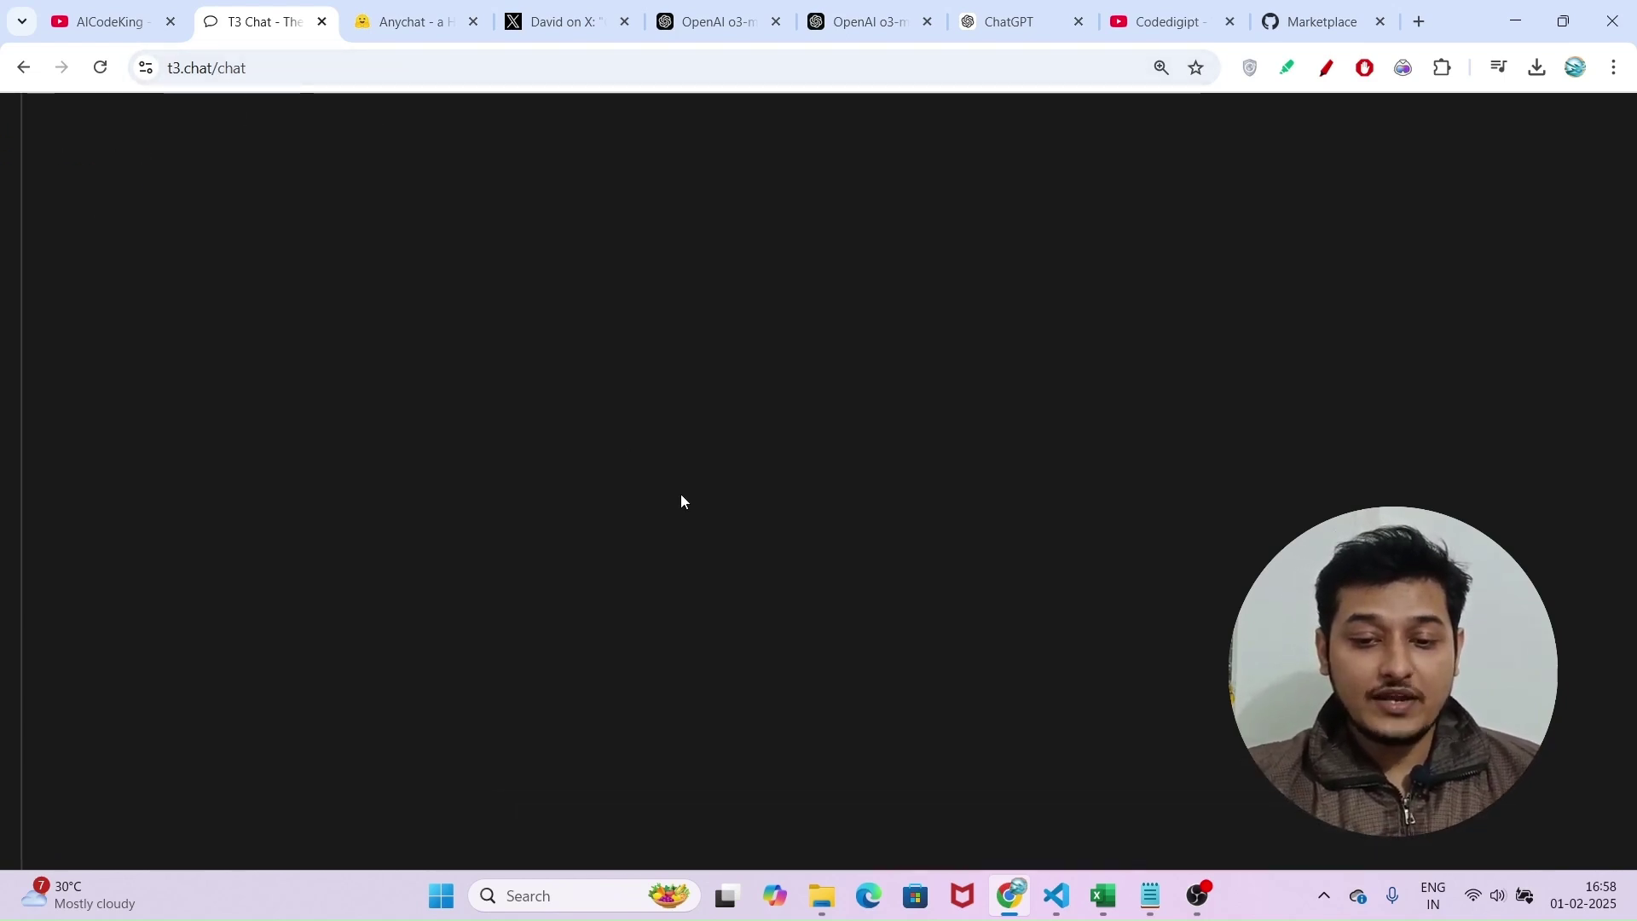
{"action": "left_click", "coordinate": [529, 731]}
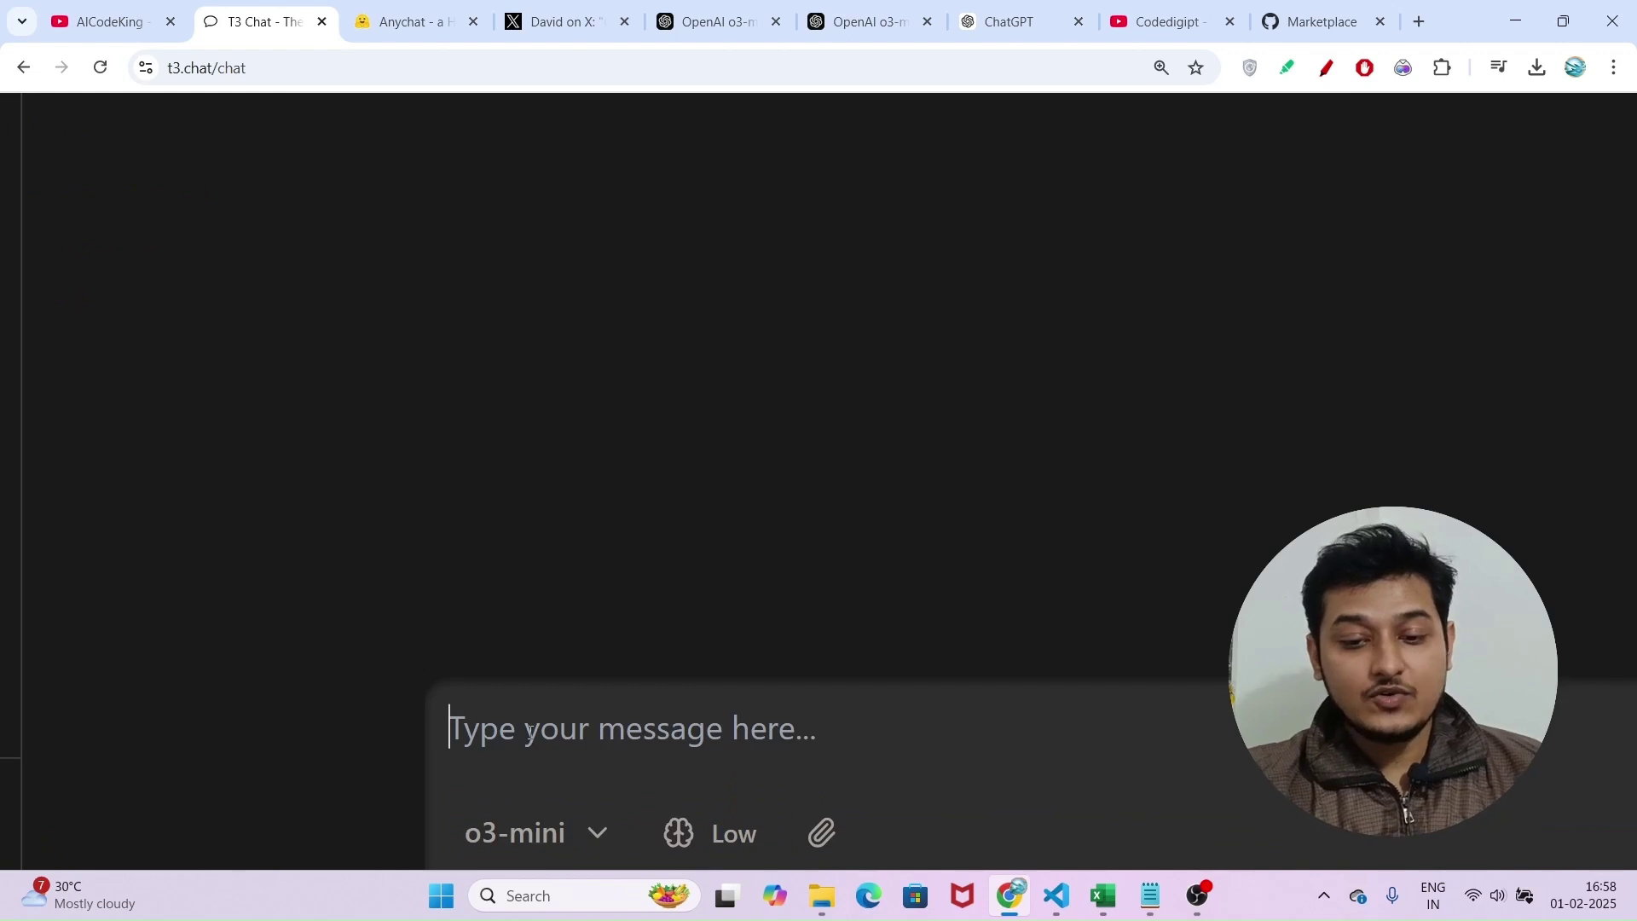
{"action": "left_click", "coordinate": [532, 833]}
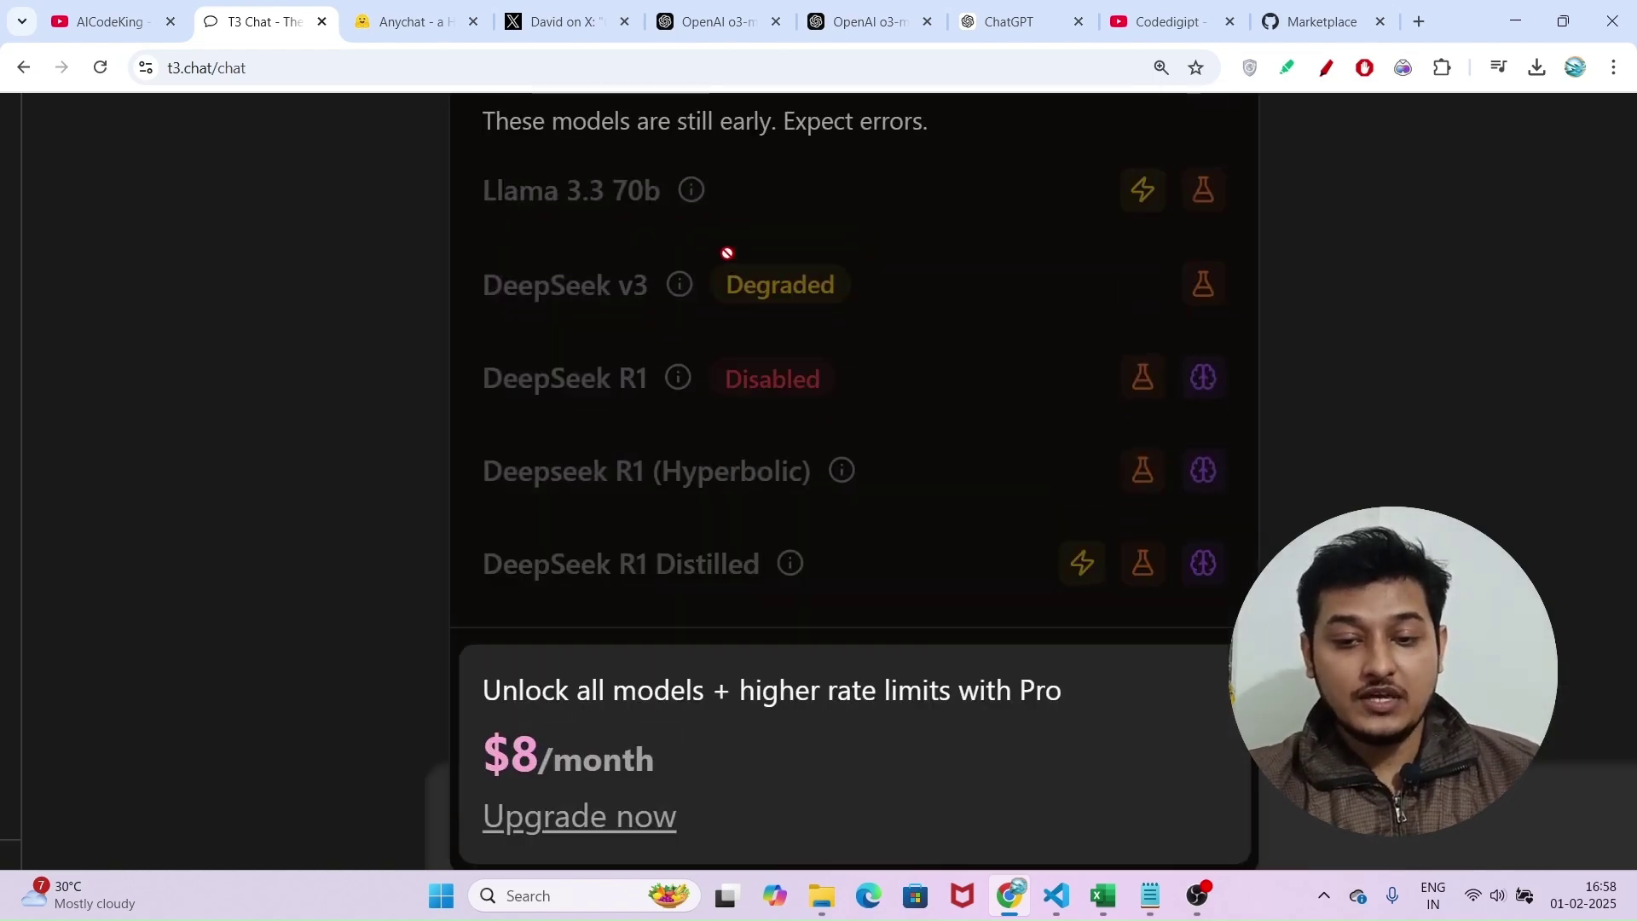
{"action": "key", "text": "ctrl+minus"}
{"action": "key", "text": "ctrl+minus"}
{"action": "key", "text": "ctrl+minus"}
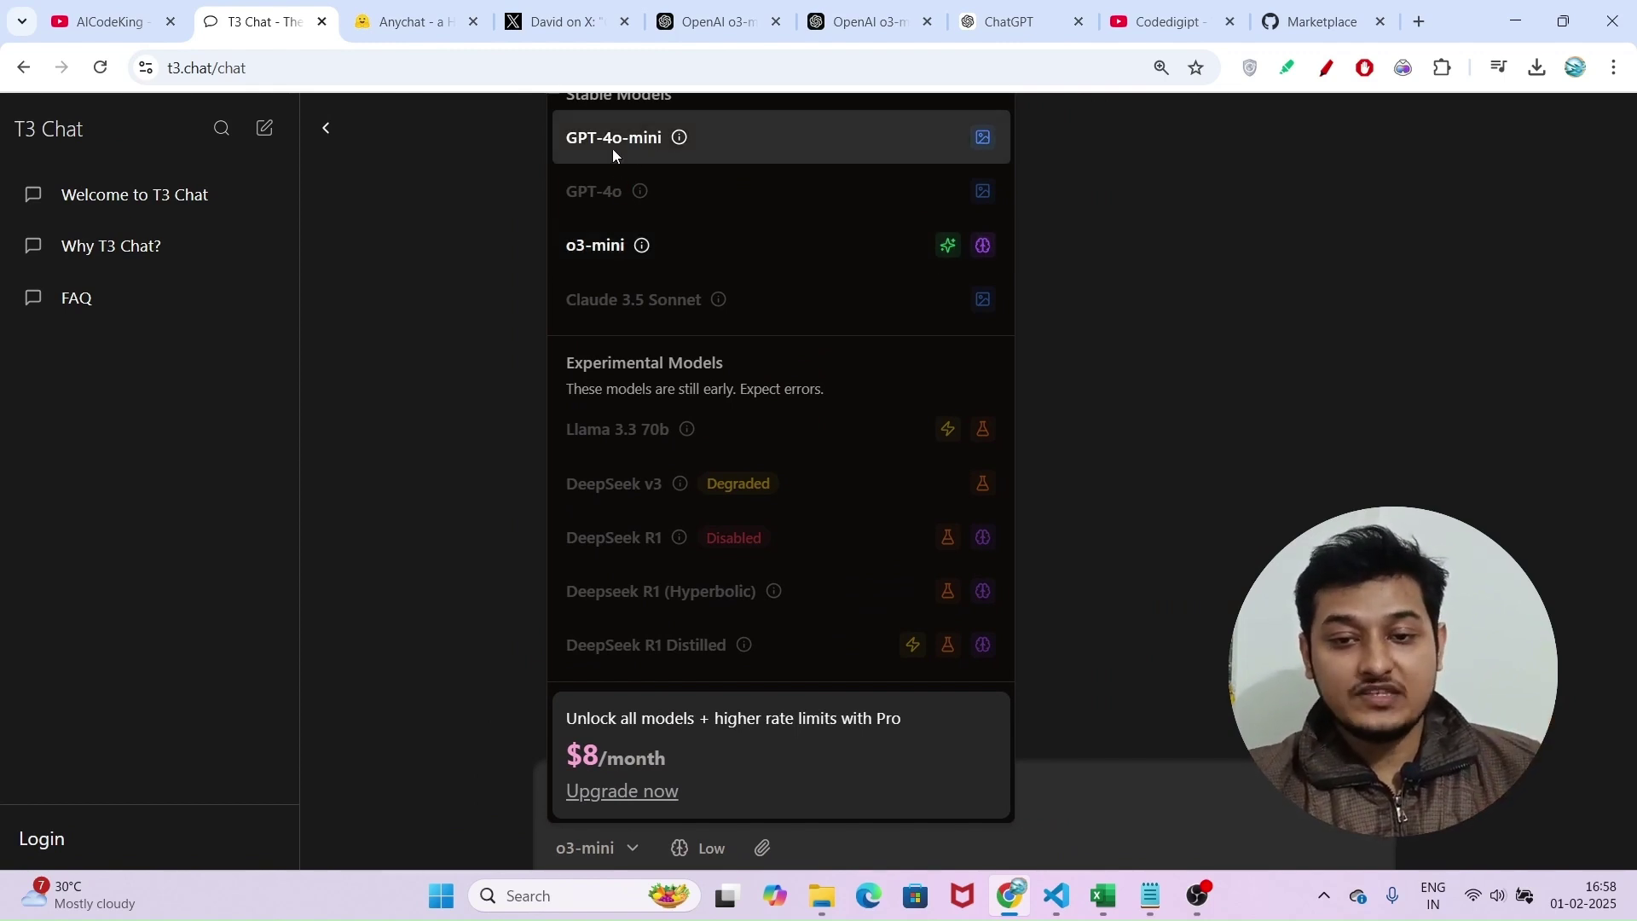
{"action": "left_click", "coordinate": [606, 253]}
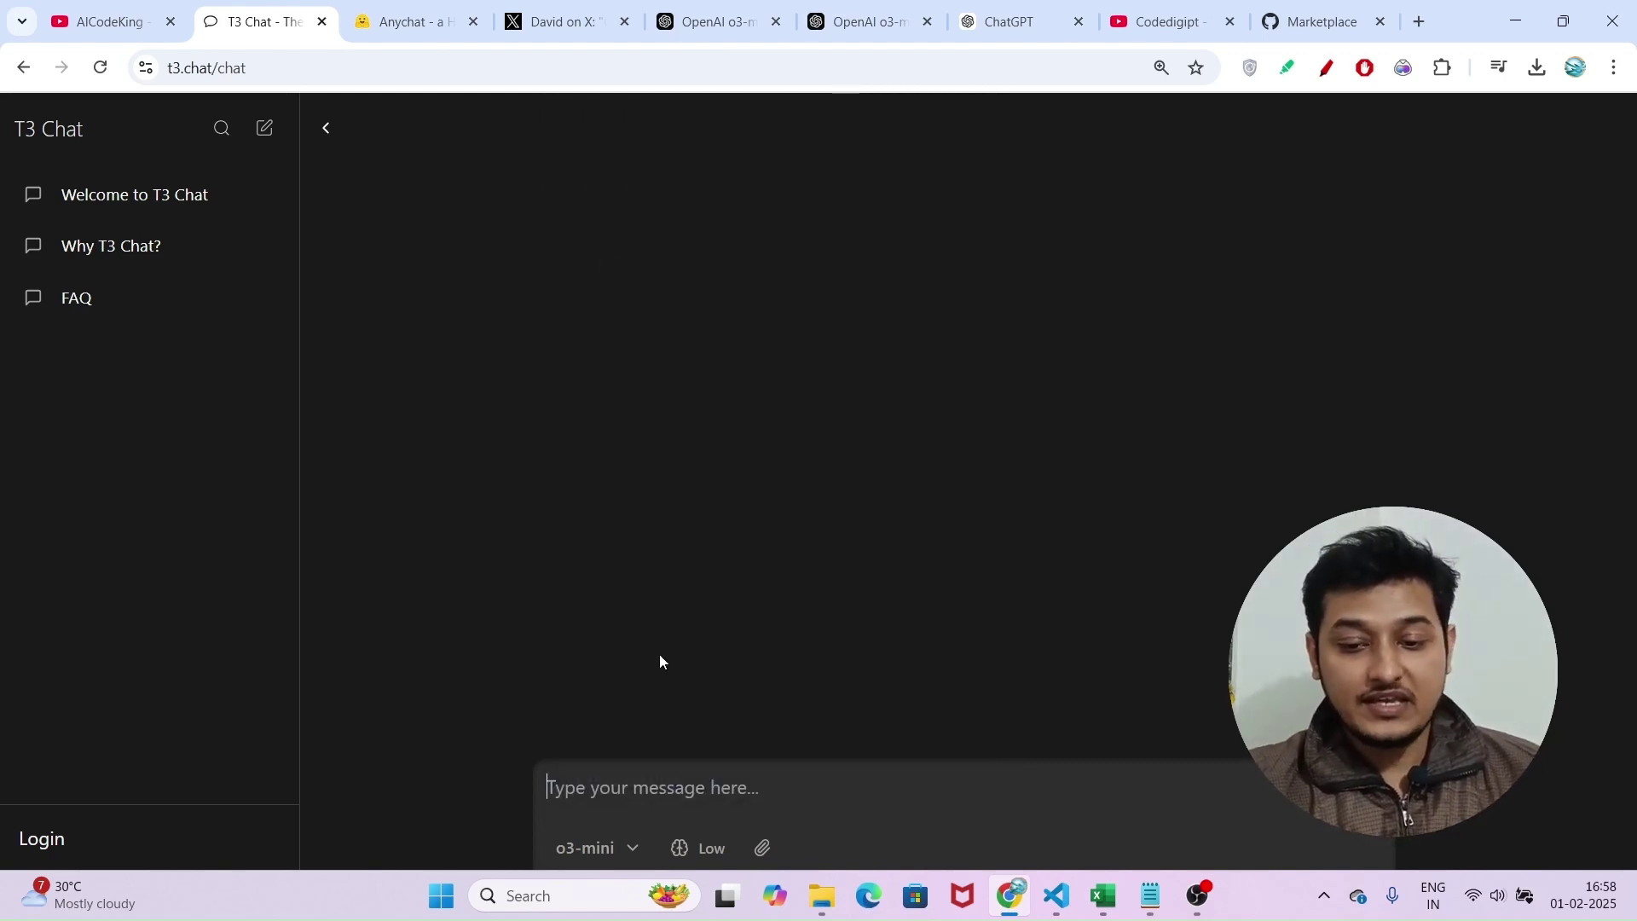
Step: Check T3 Chat's reasoning effort options for o3-mini against the effort levels described in the OpenAI announcement
{"action": "left_click", "coordinate": [642, 808]}
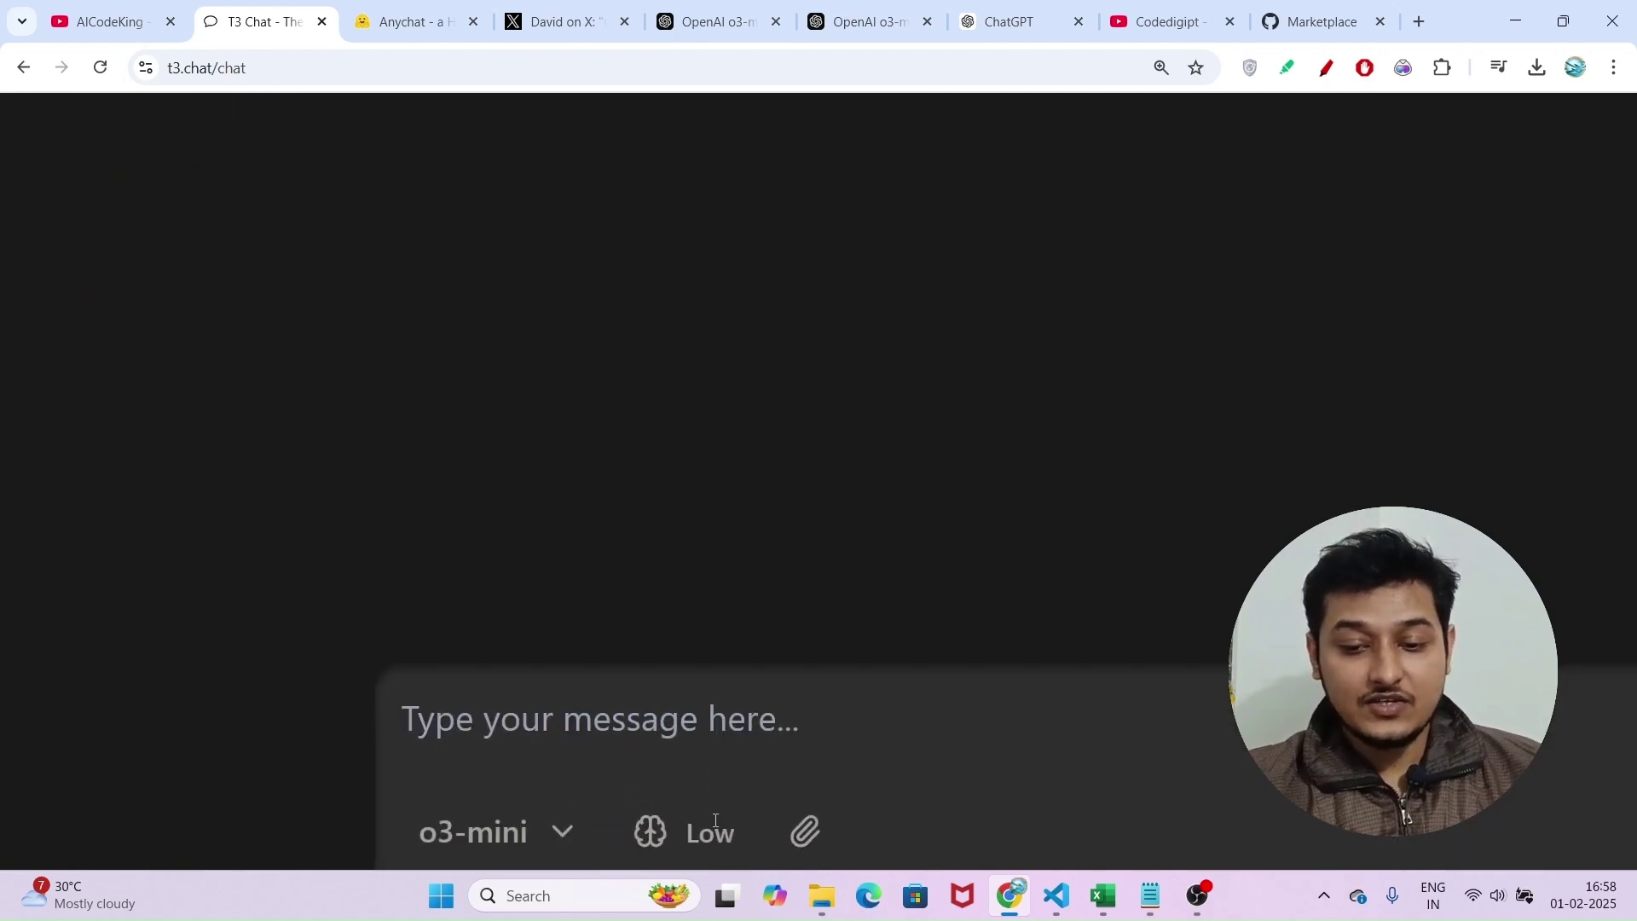
{"action": "left_click", "coordinate": [623, 812]}
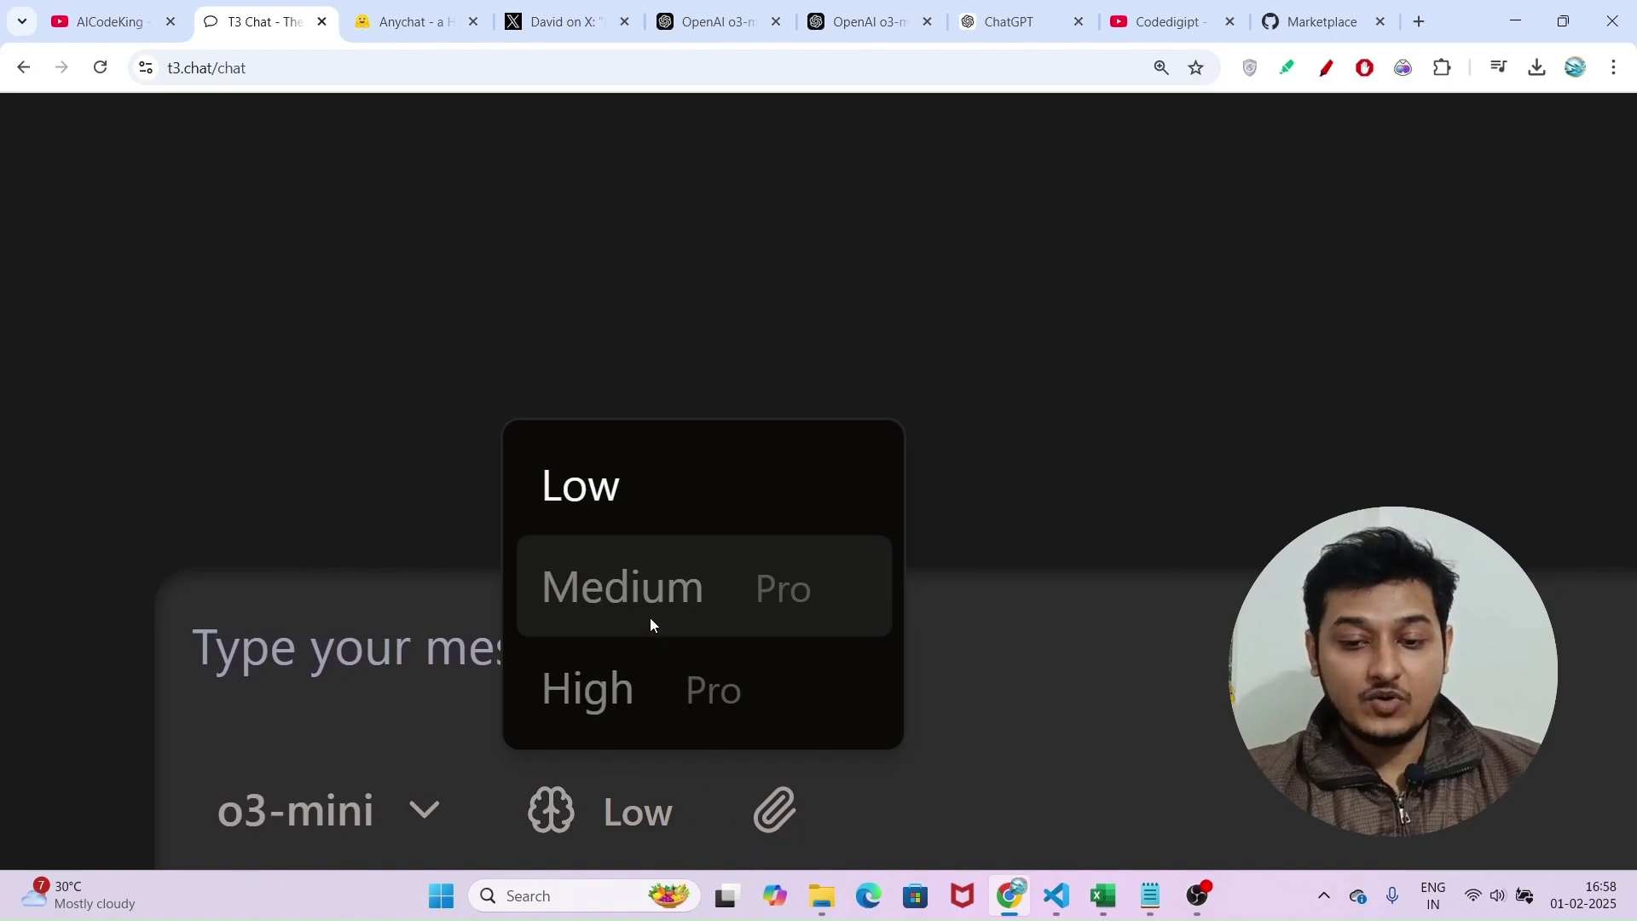
{"action": "left_click", "coordinate": [716, 22]}
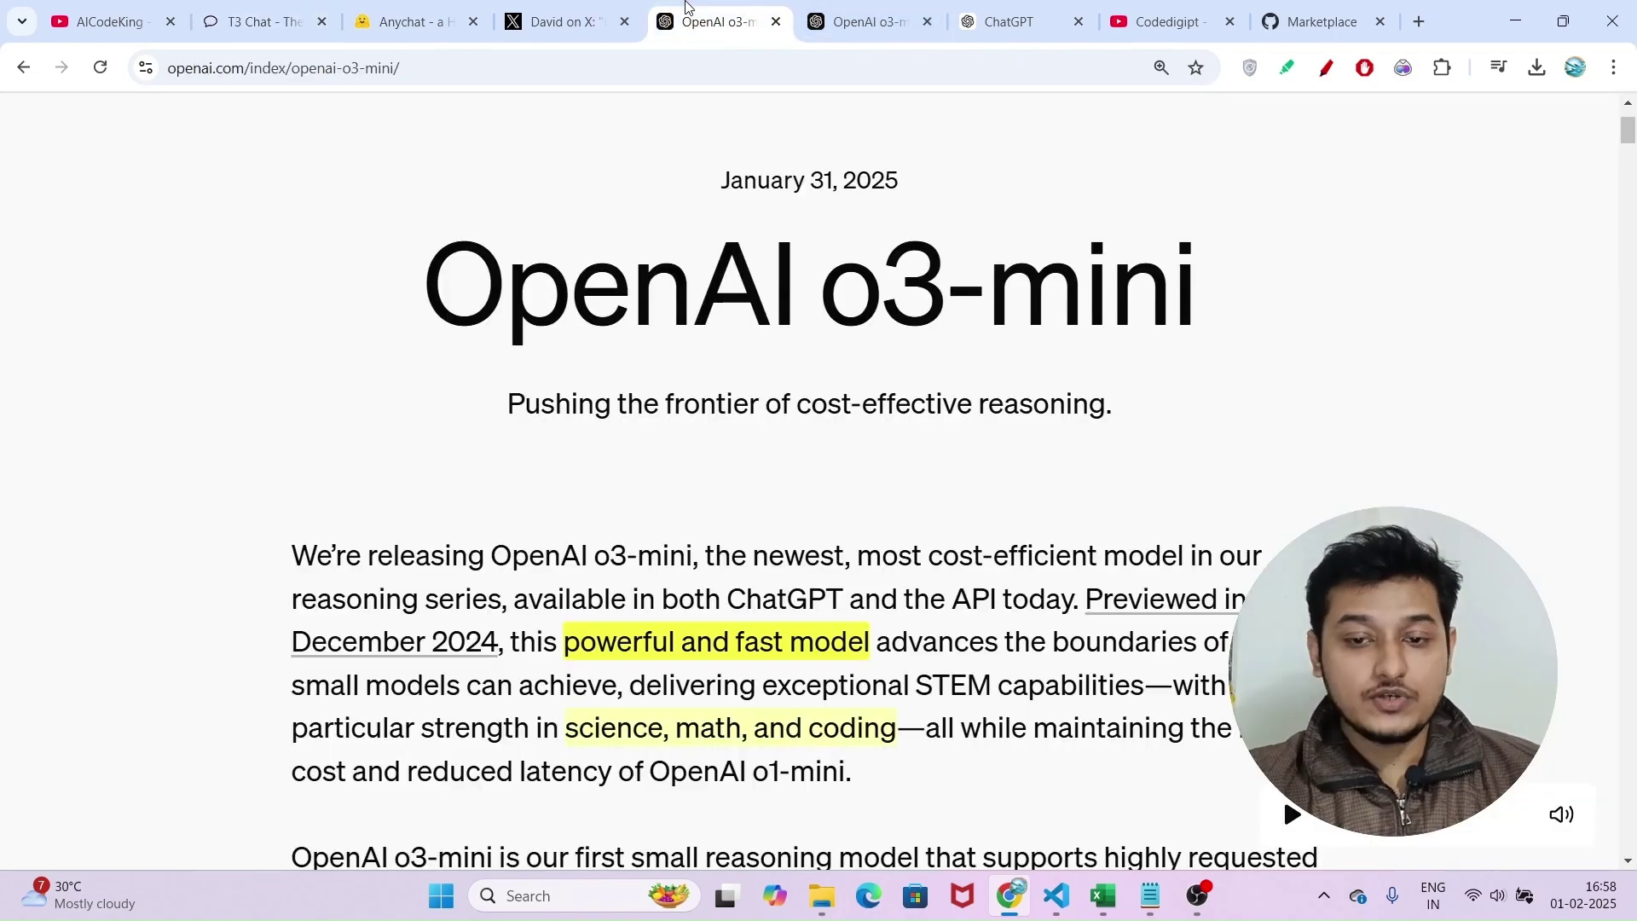
{"action": "scroll", "coordinate": [731, 543], "scroll_direction": "down", "scroll_amount": 7}
{"action": "scroll", "coordinate": [732, 544], "scroll_direction": "down", "scroll_amount": 2}
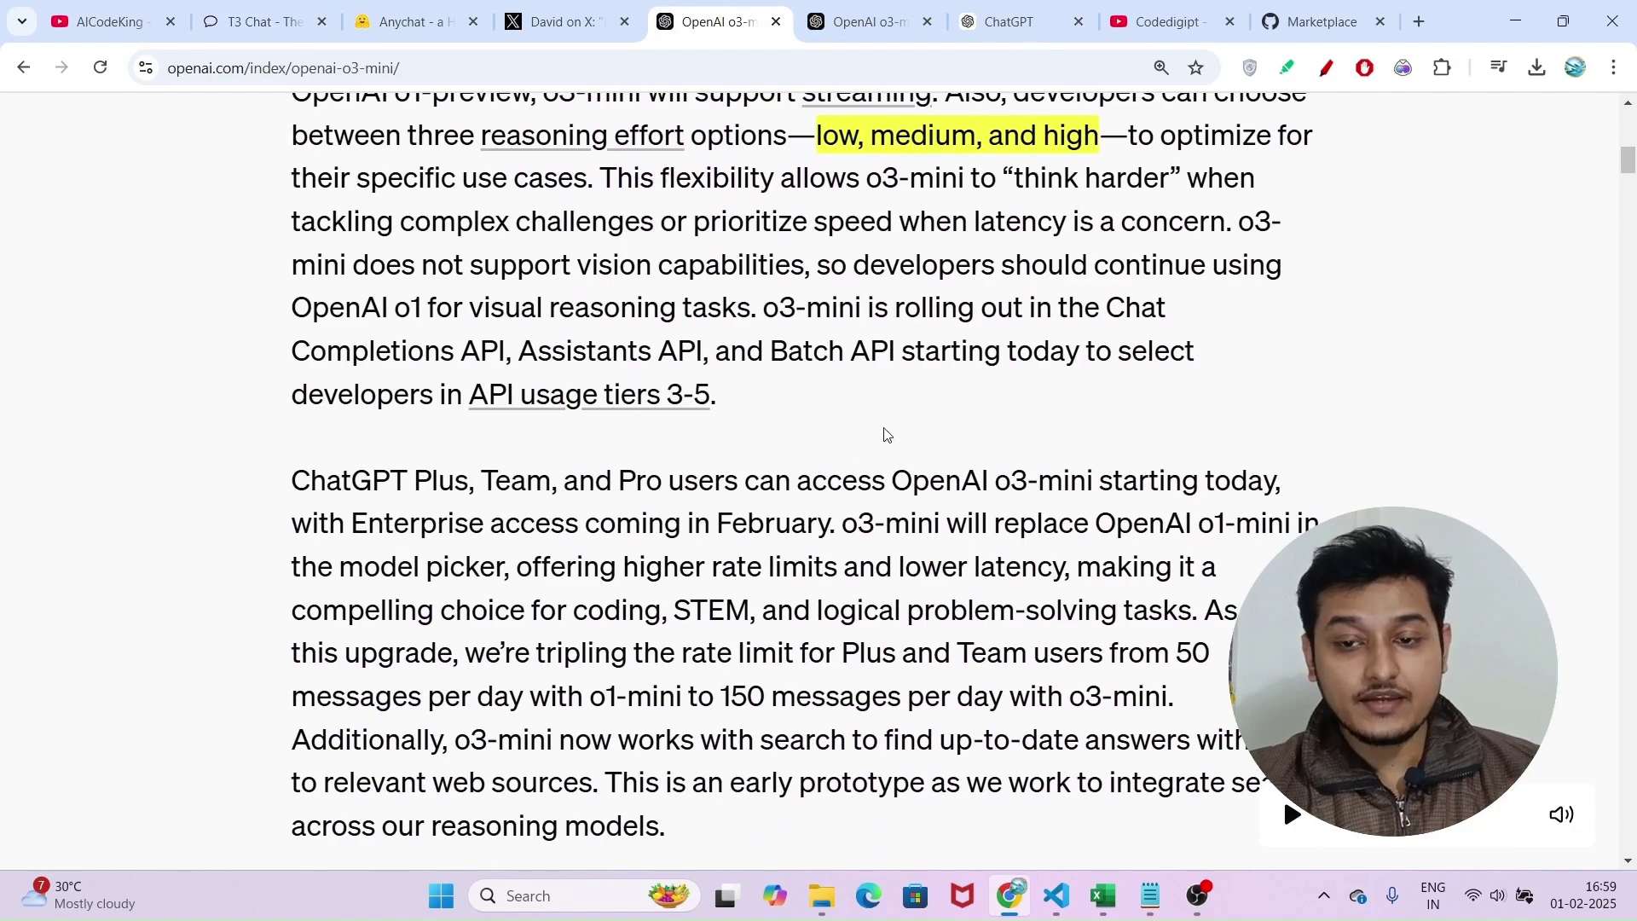
{"action": "scroll", "coordinate": [885, 428], "scroll_direction": "up", "scroll_amount": 2}
{"action": "scroll", "coordinate": [671, 250], "scroll_direction": "up", "scroll_amount": 5}
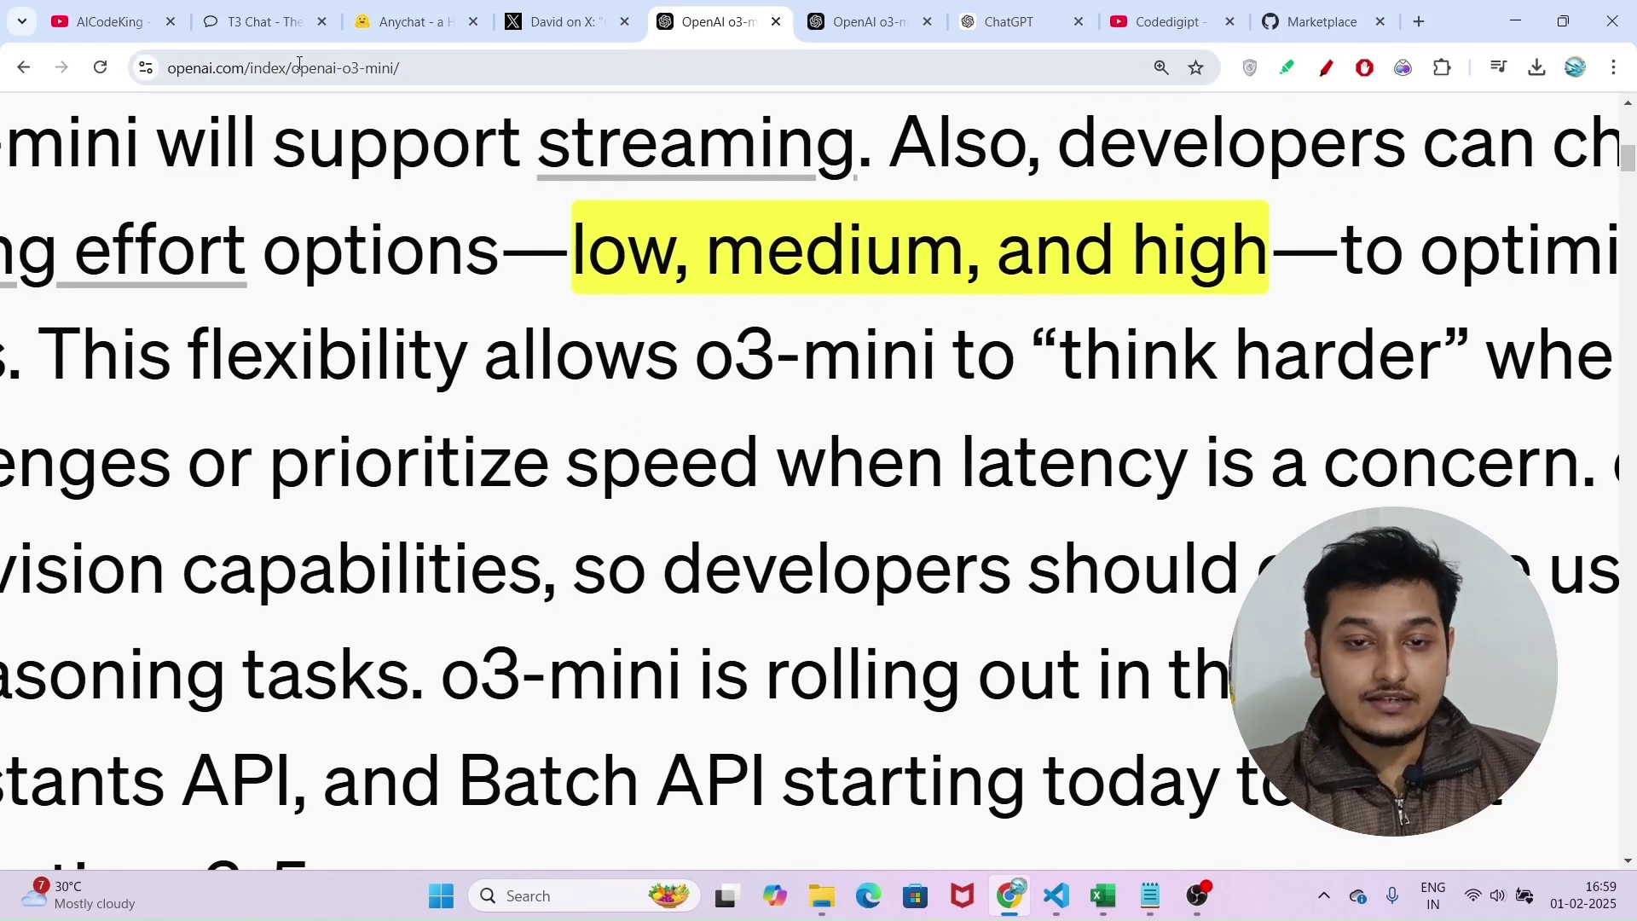
Step: Back in T3 Chat, choose the Low reasoning effort and send the message "hi" to o3-mini
{"action": "left_click", "coordinate": [260, 21]}
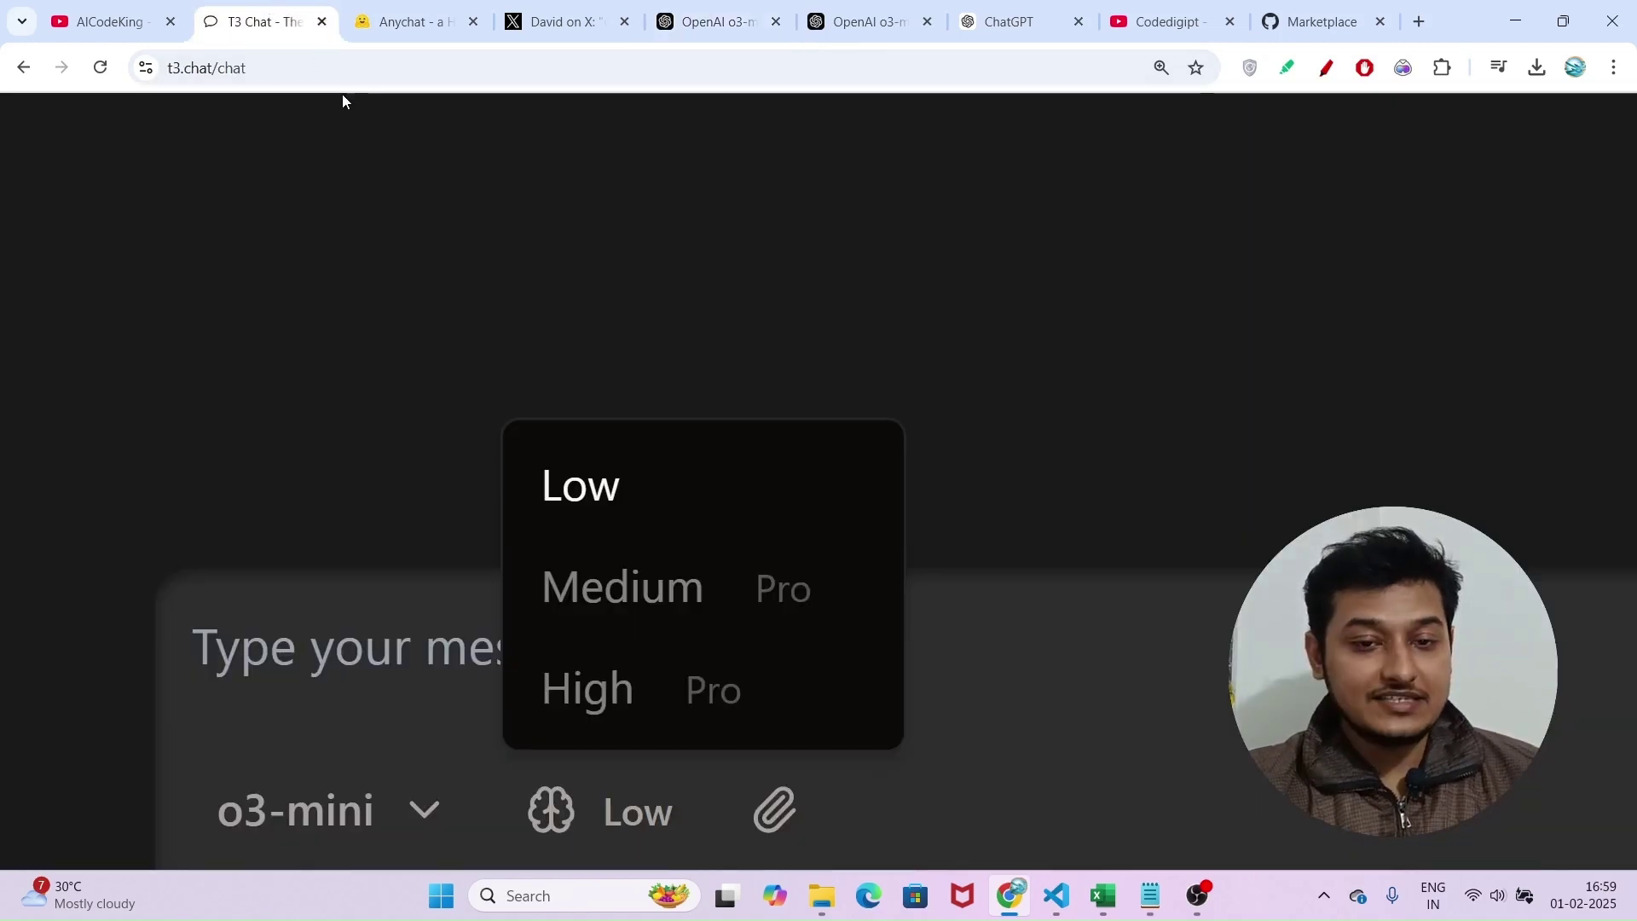
{"action": "left_click", "coordinate": [647, 505]}
{"action": "left_click", "coordinate": [555, 683]}
{"action": "key", "text": "ctrl+0"}
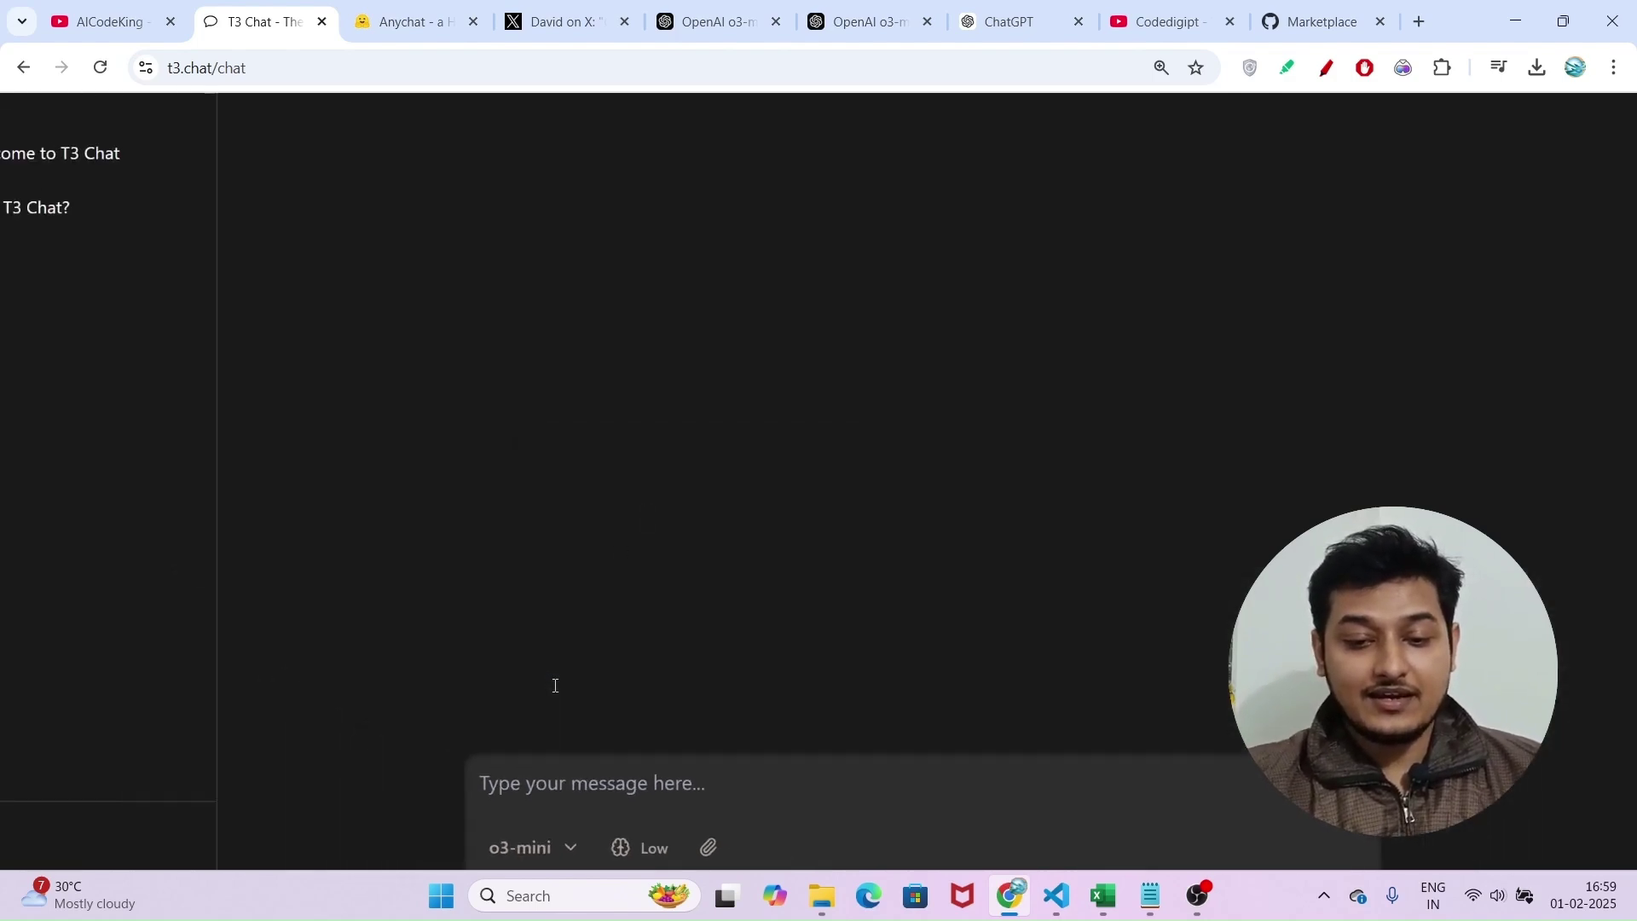
{"action": "type", "text": "hi"}
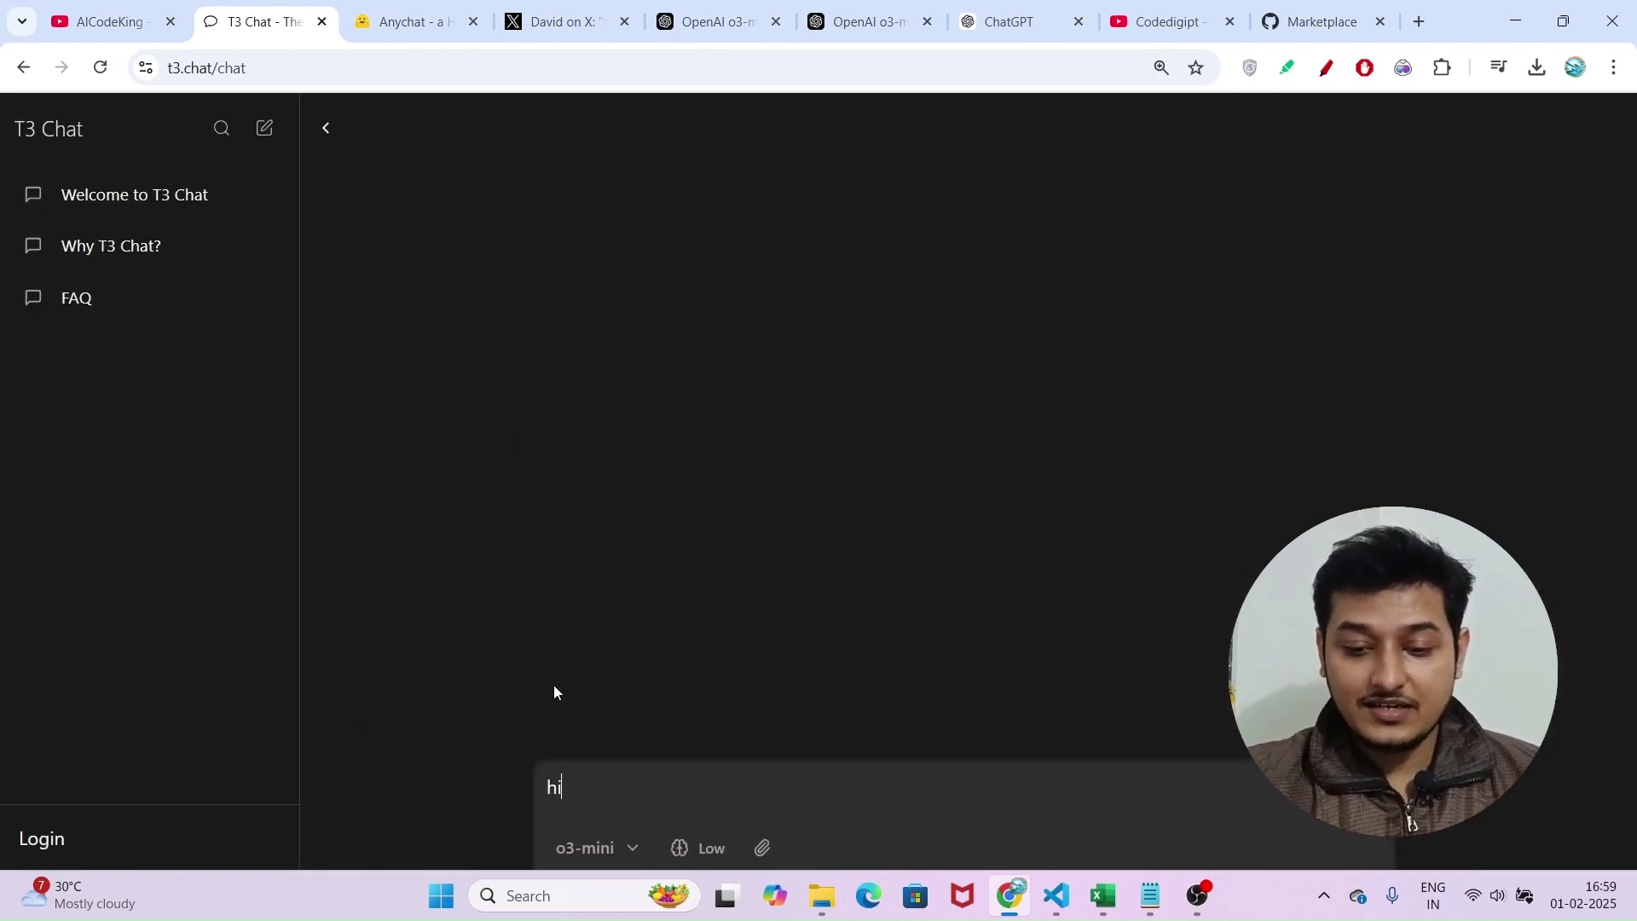
{"action": "key", "text": "Return"}
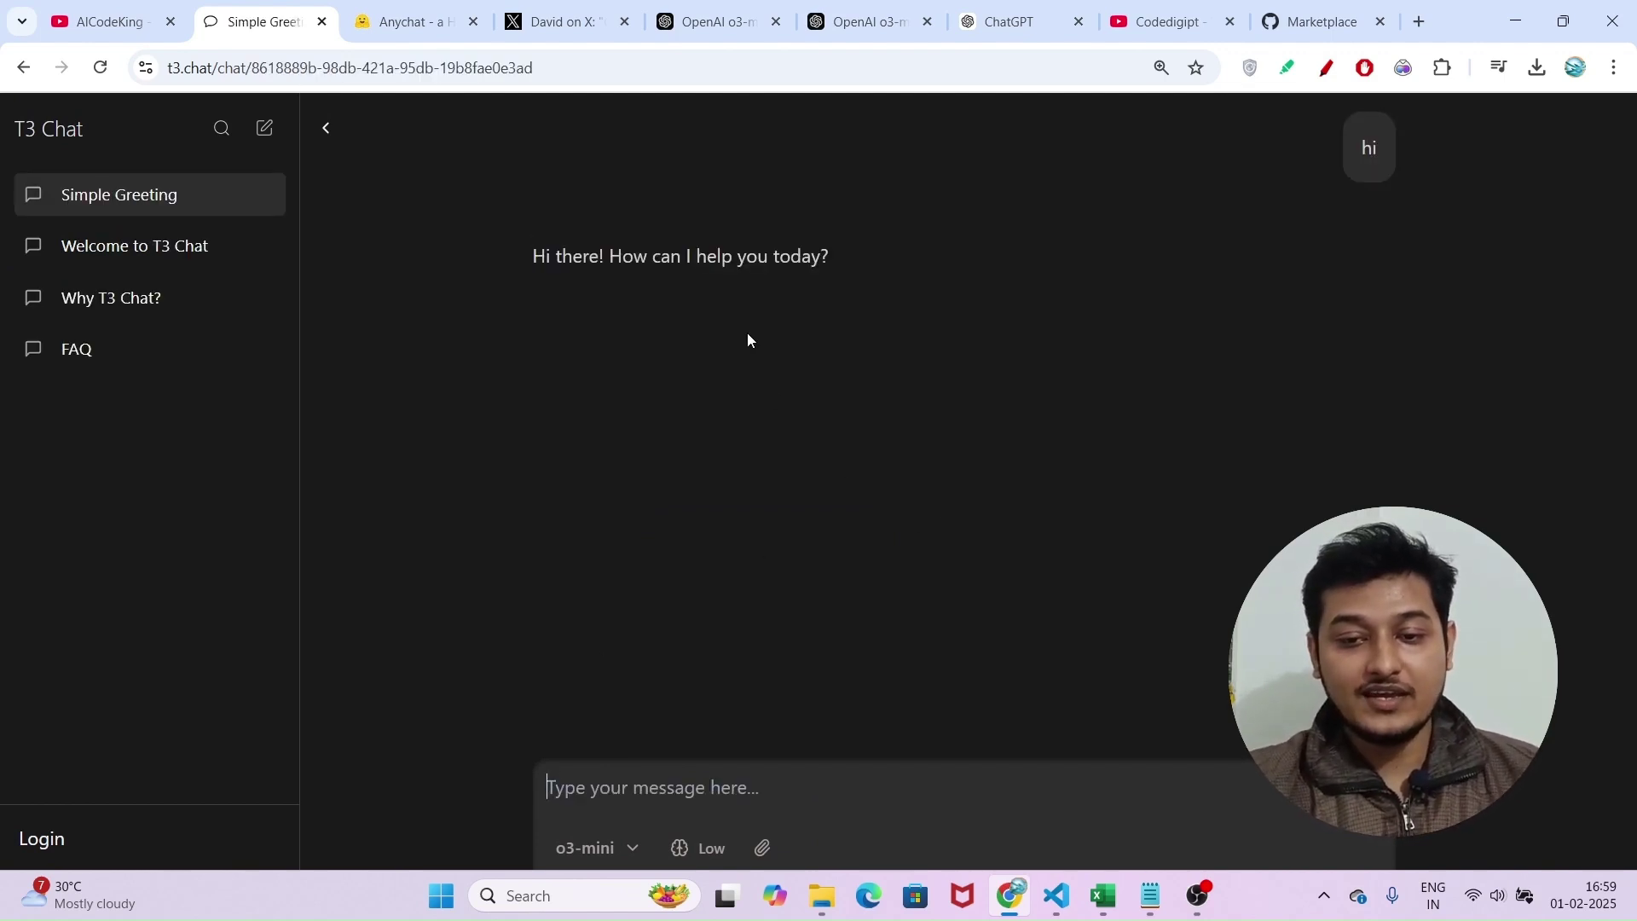
Step: Copy the question about 60% girls among 90 students from cell A5 of the LLM TEST Excel workbook and send it in T3 Chat
{"action": "left_click", "coordinate": [1115, 900]}
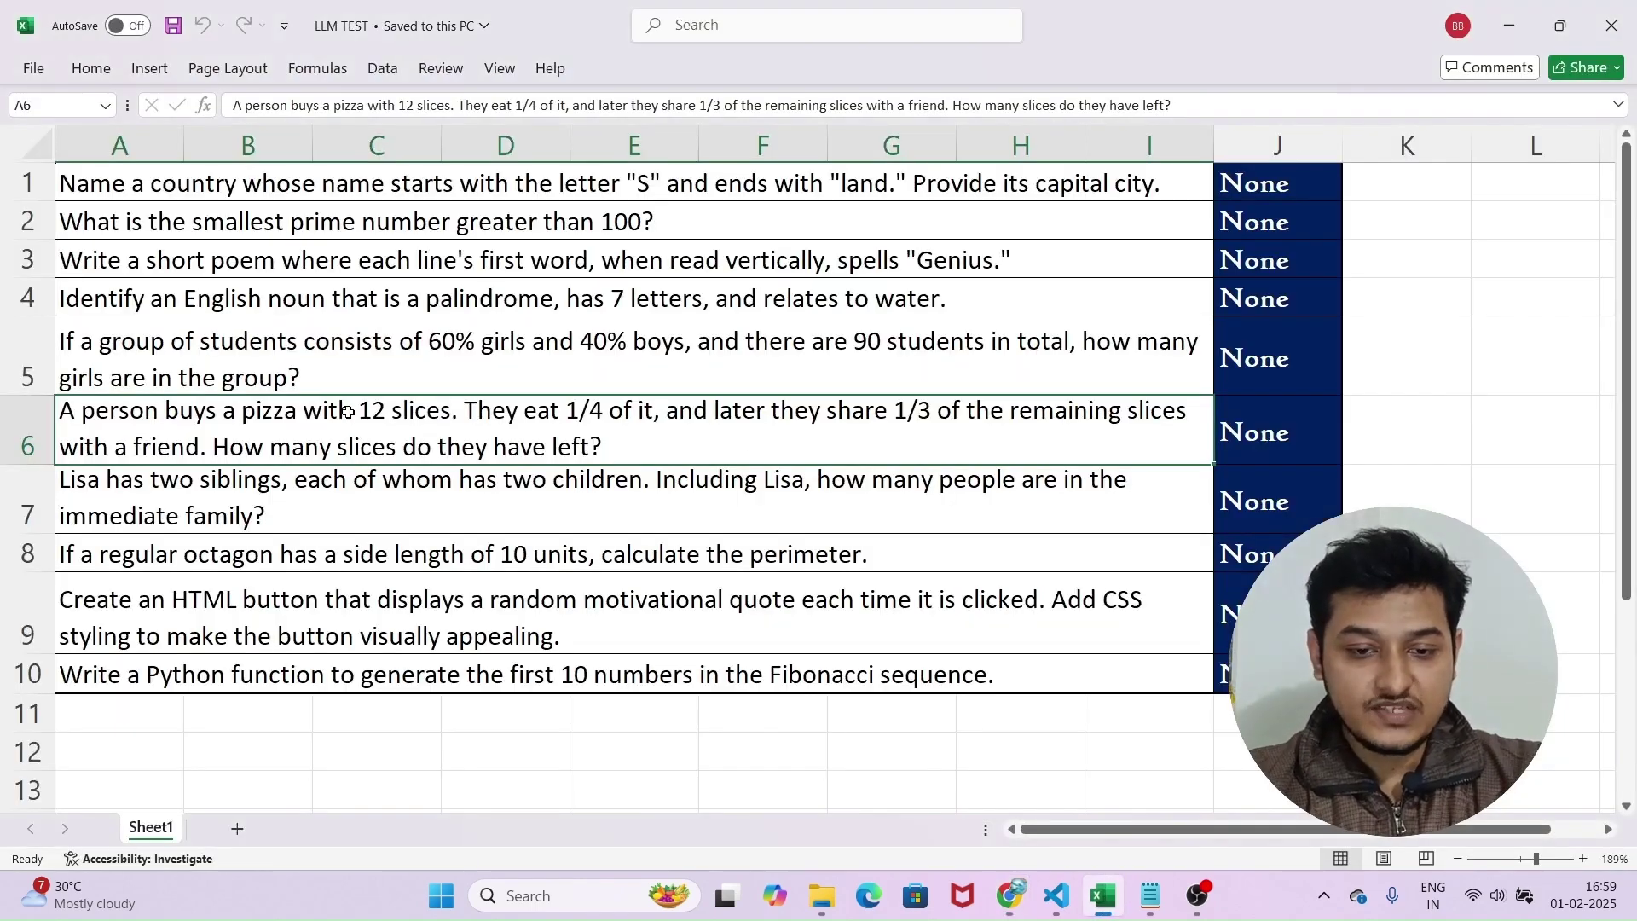
{"action": "left_click", "coordinate": [342, 359]}
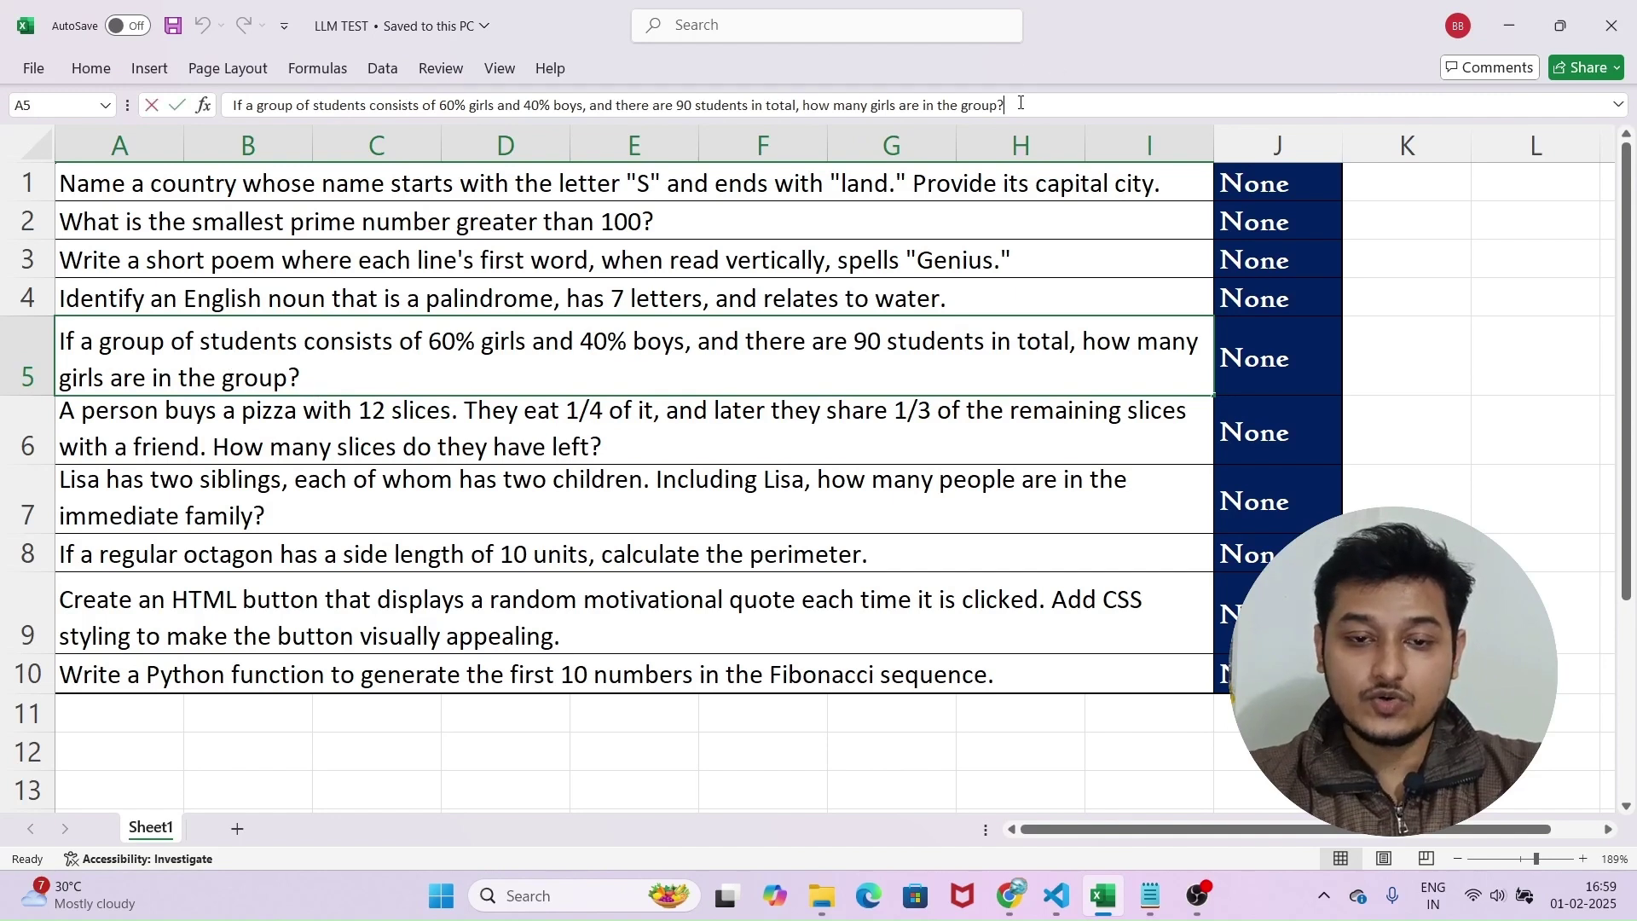
{"action": "left_click_drag", "start_coordinate": [1021, 102], "coordinate": [225, 122]}
{"action": "key", "text": "ctrl+c"}
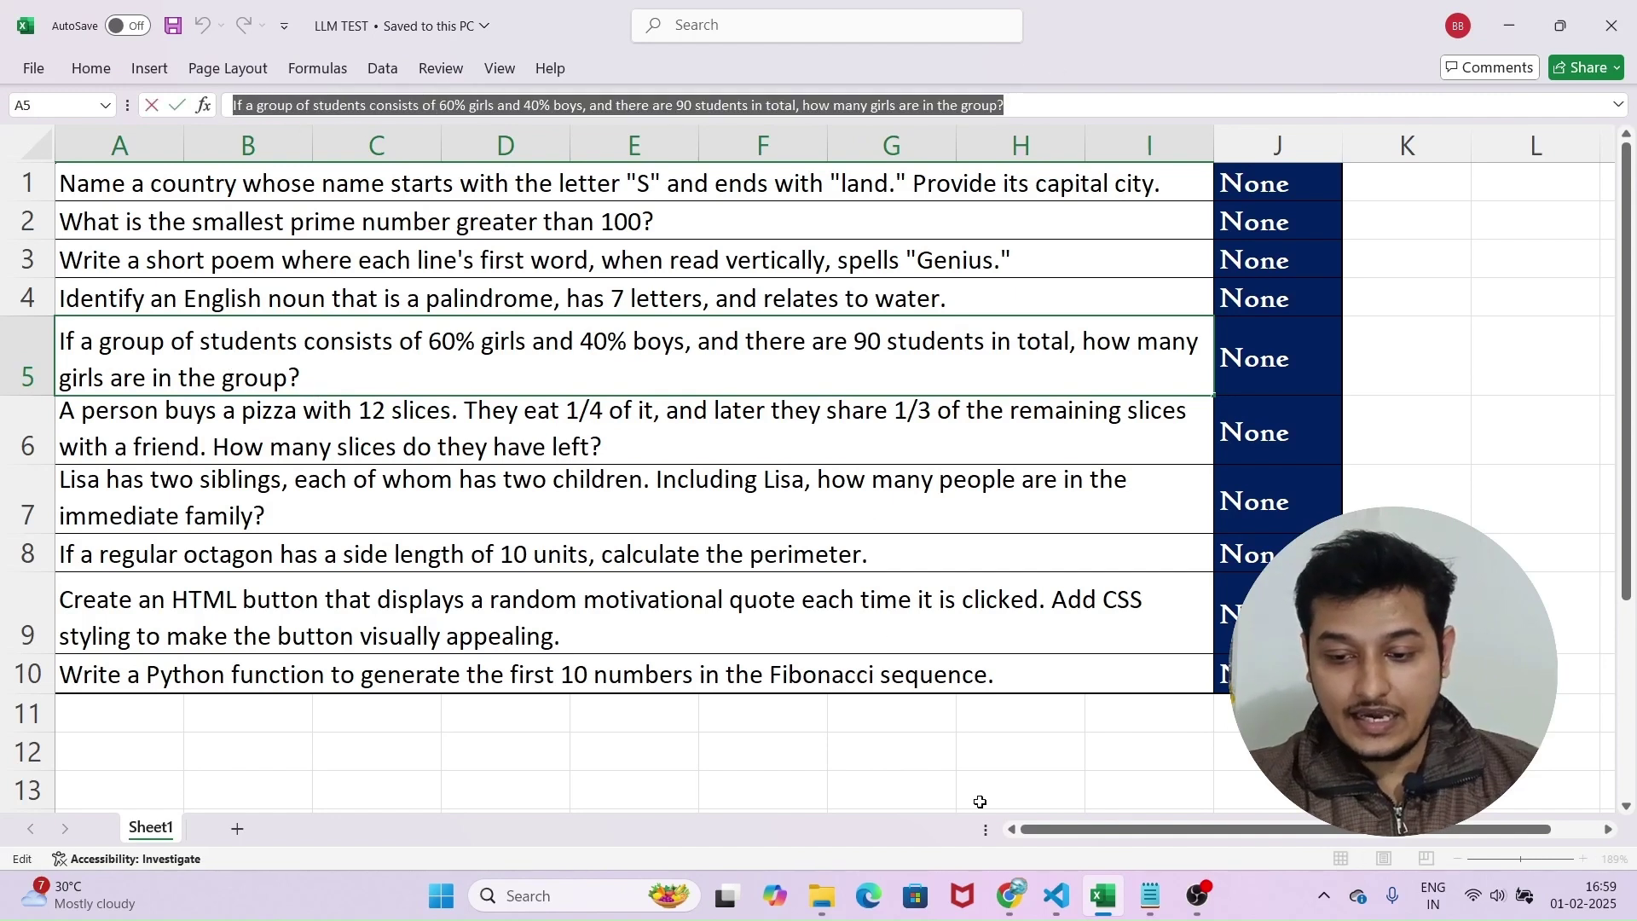
{"action": "left_click", "coordinate": [1011, 897]}
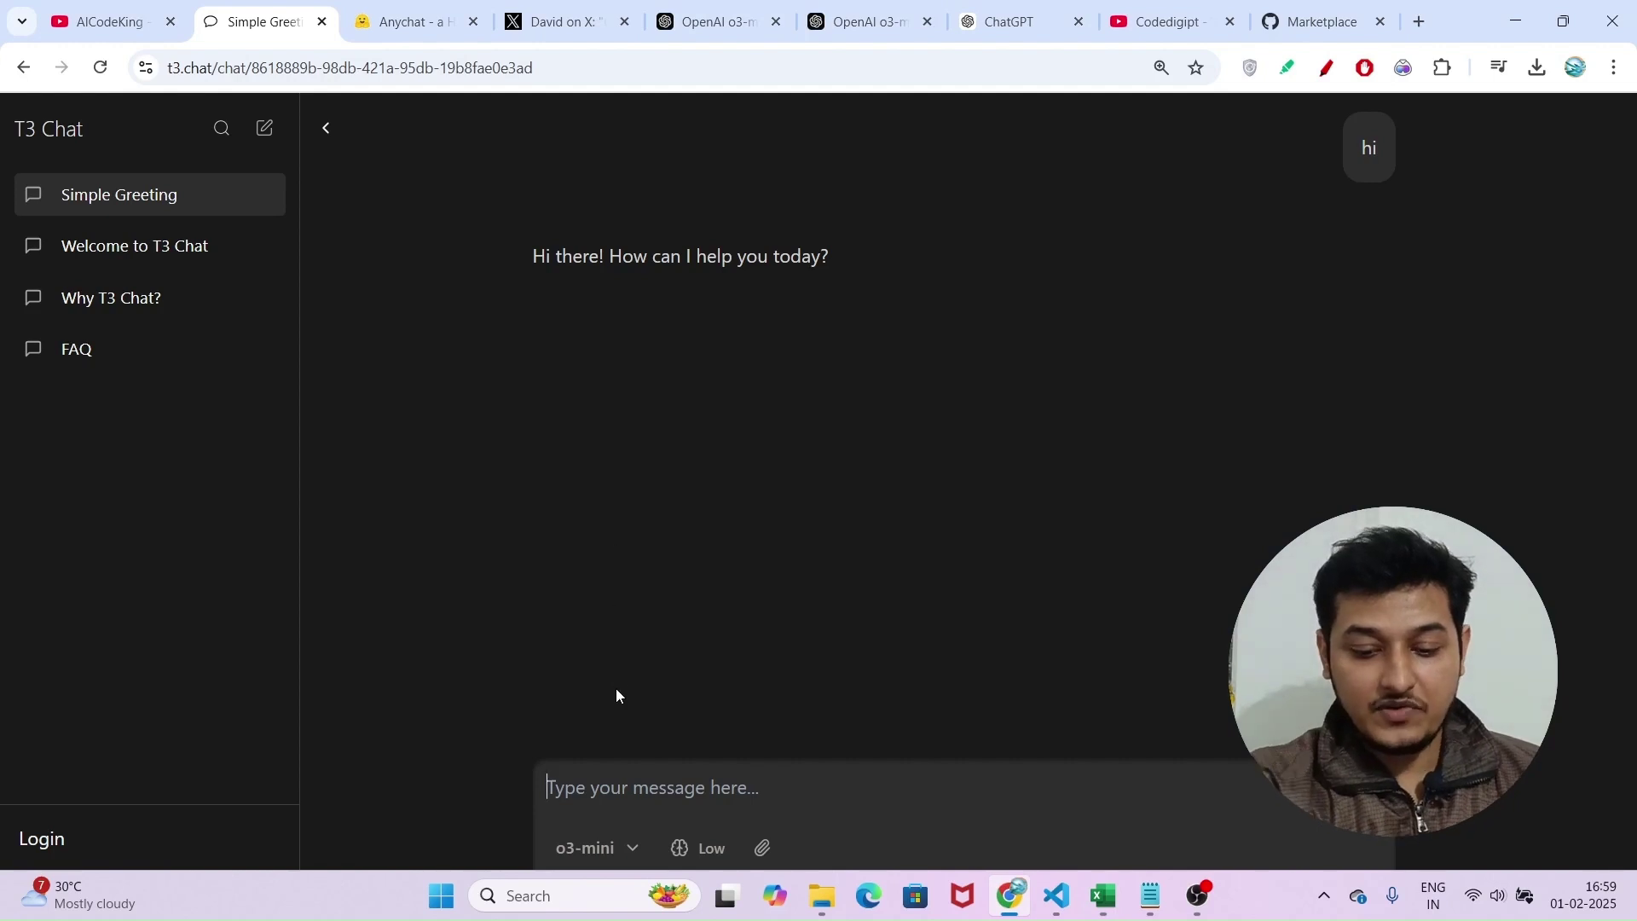
{"action": "key", "text": "ctrl+v"}
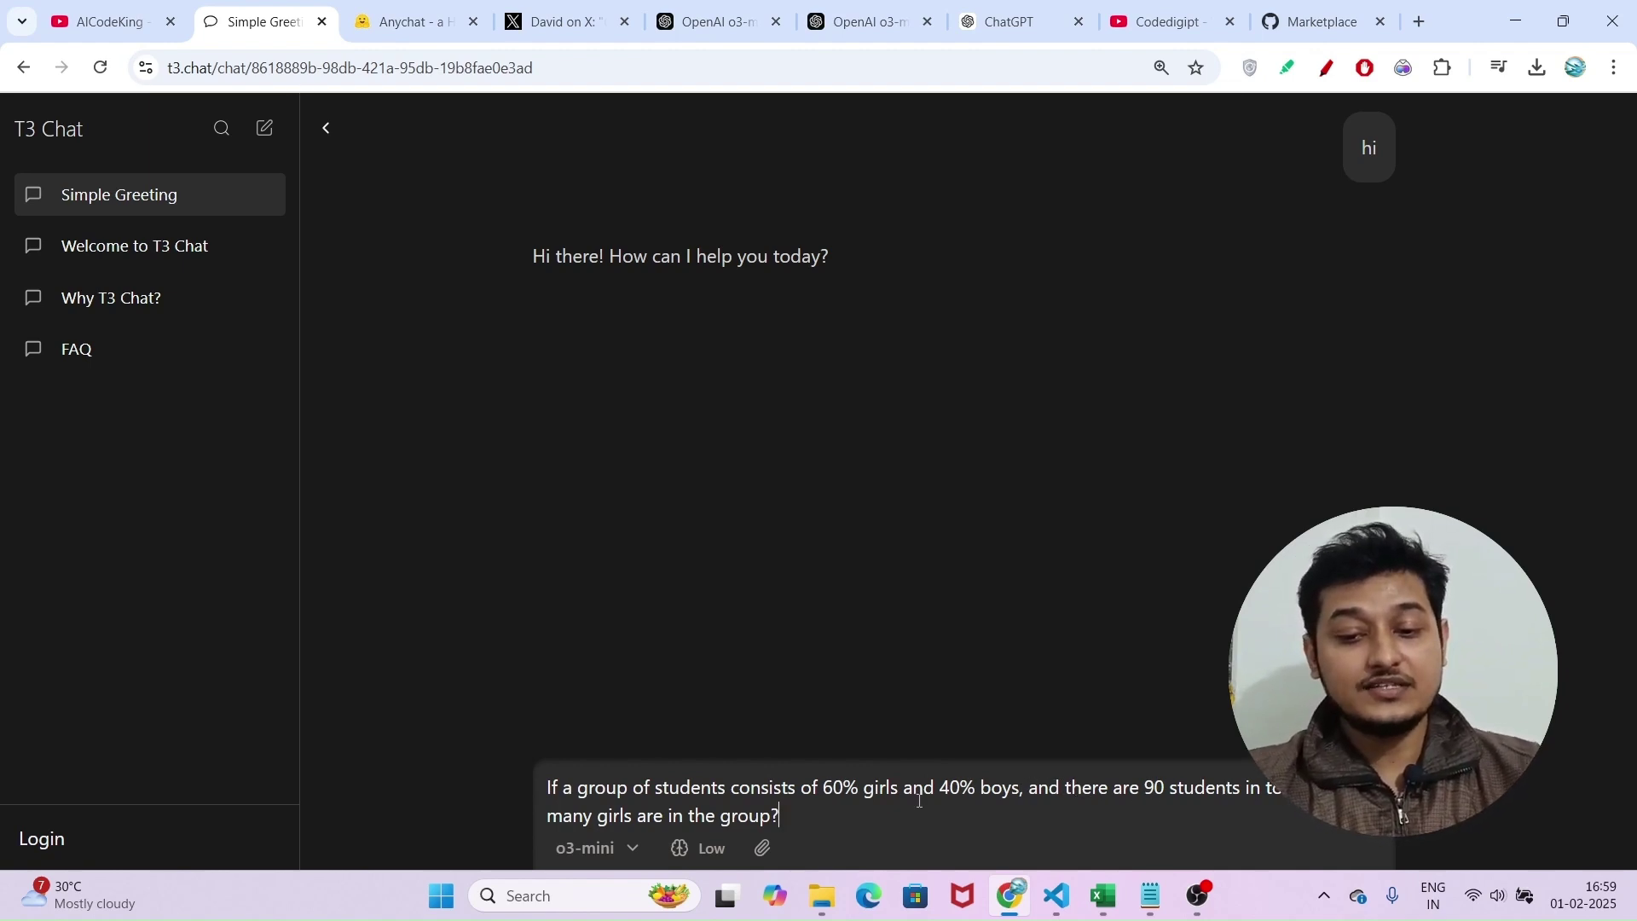
{"action": "key", "text": "Return"}
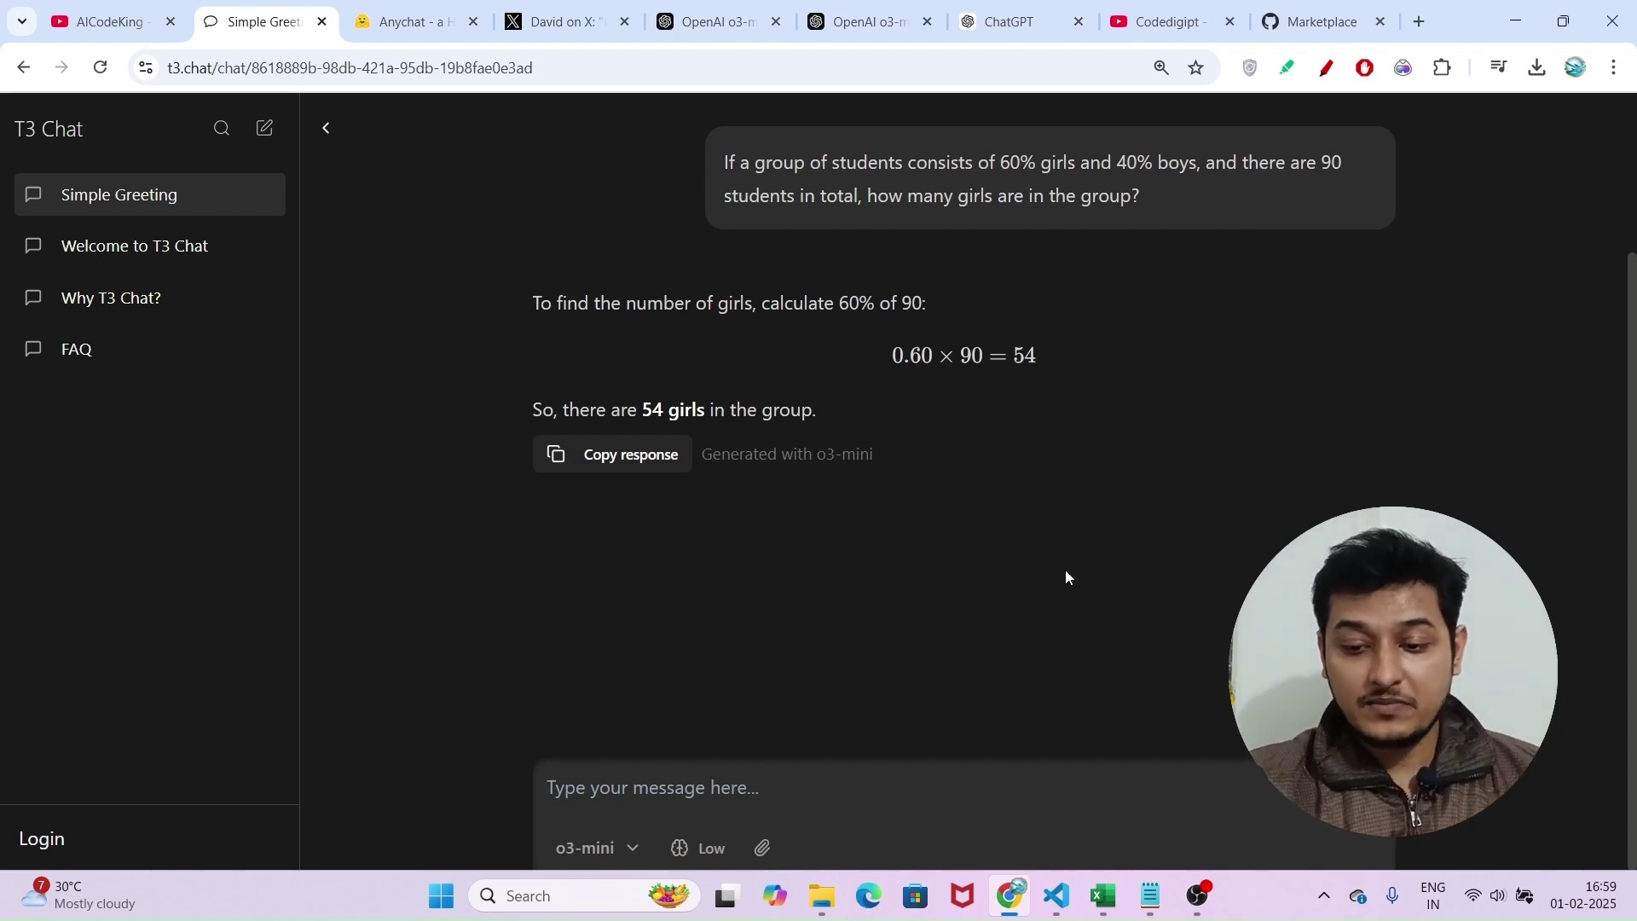
Step: Enter "t3.chat" as item 1 of the numbered list in Notepad and return to the browser
{"action": "left_click", "coordinate": [1151, 896]}
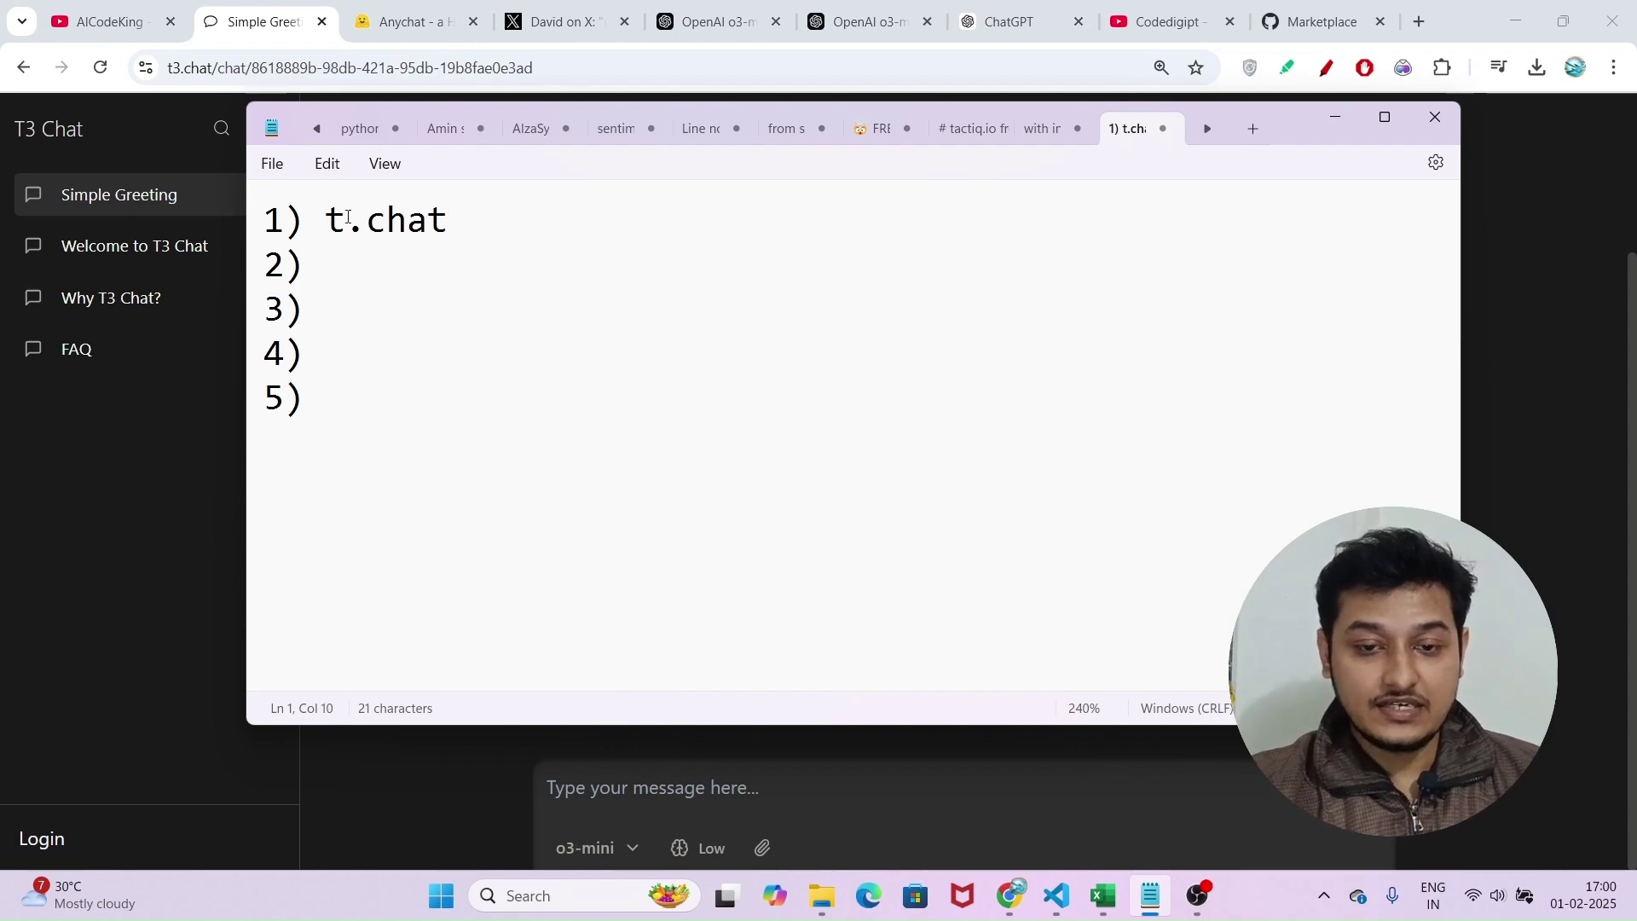
{"action": "type", "text": "3"}
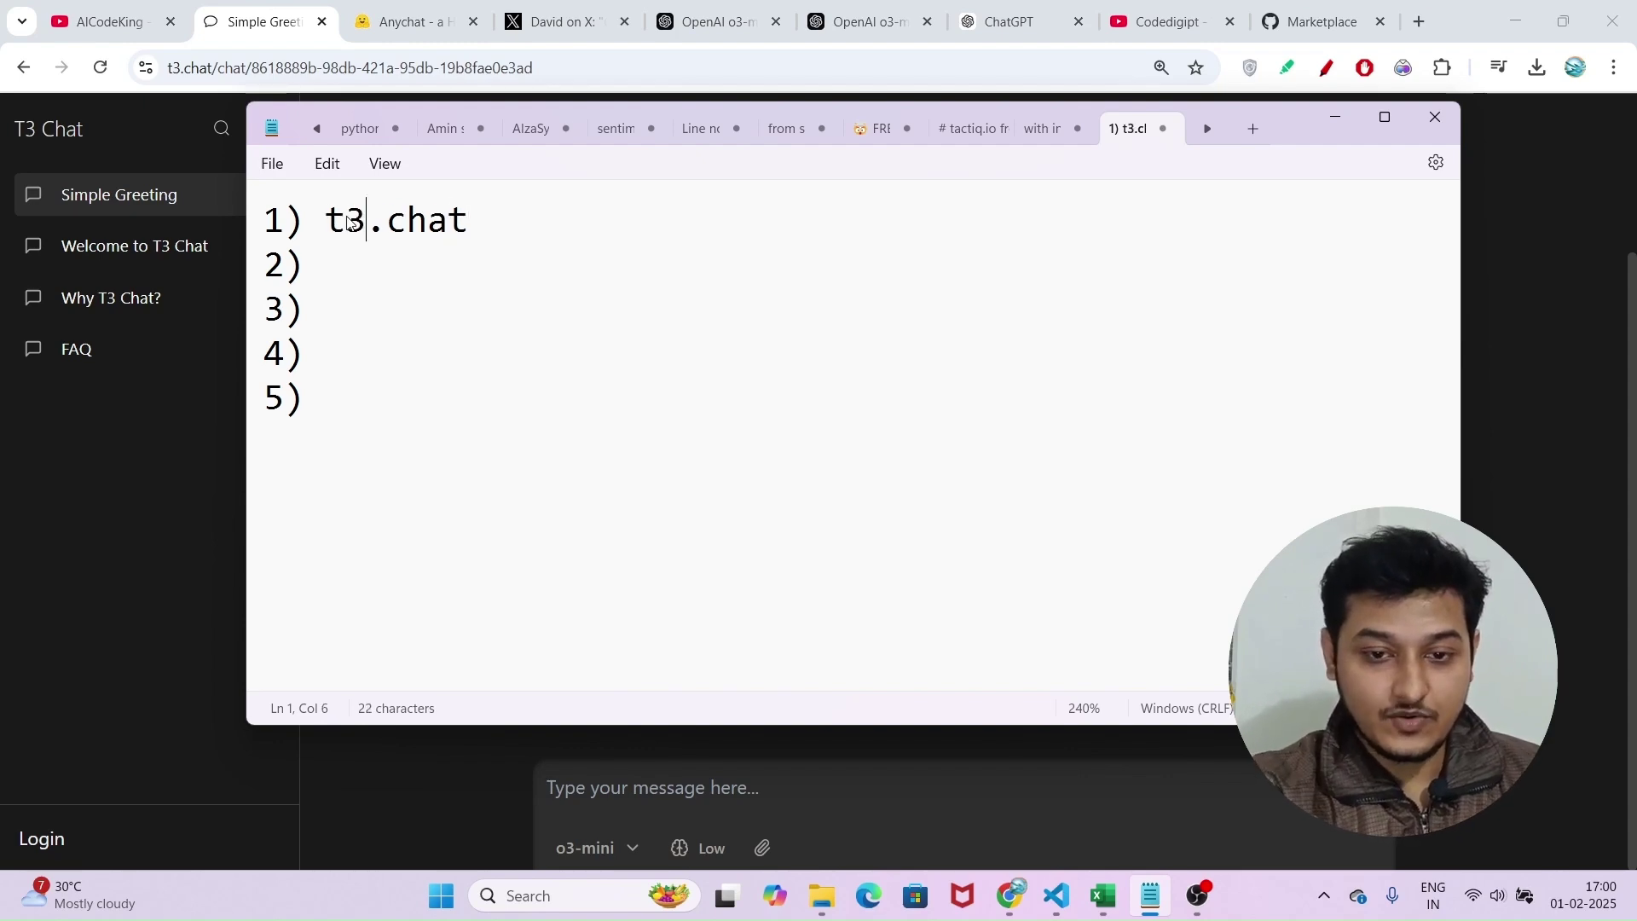
{"action": "left_click", "coordinate": [369, 790]}
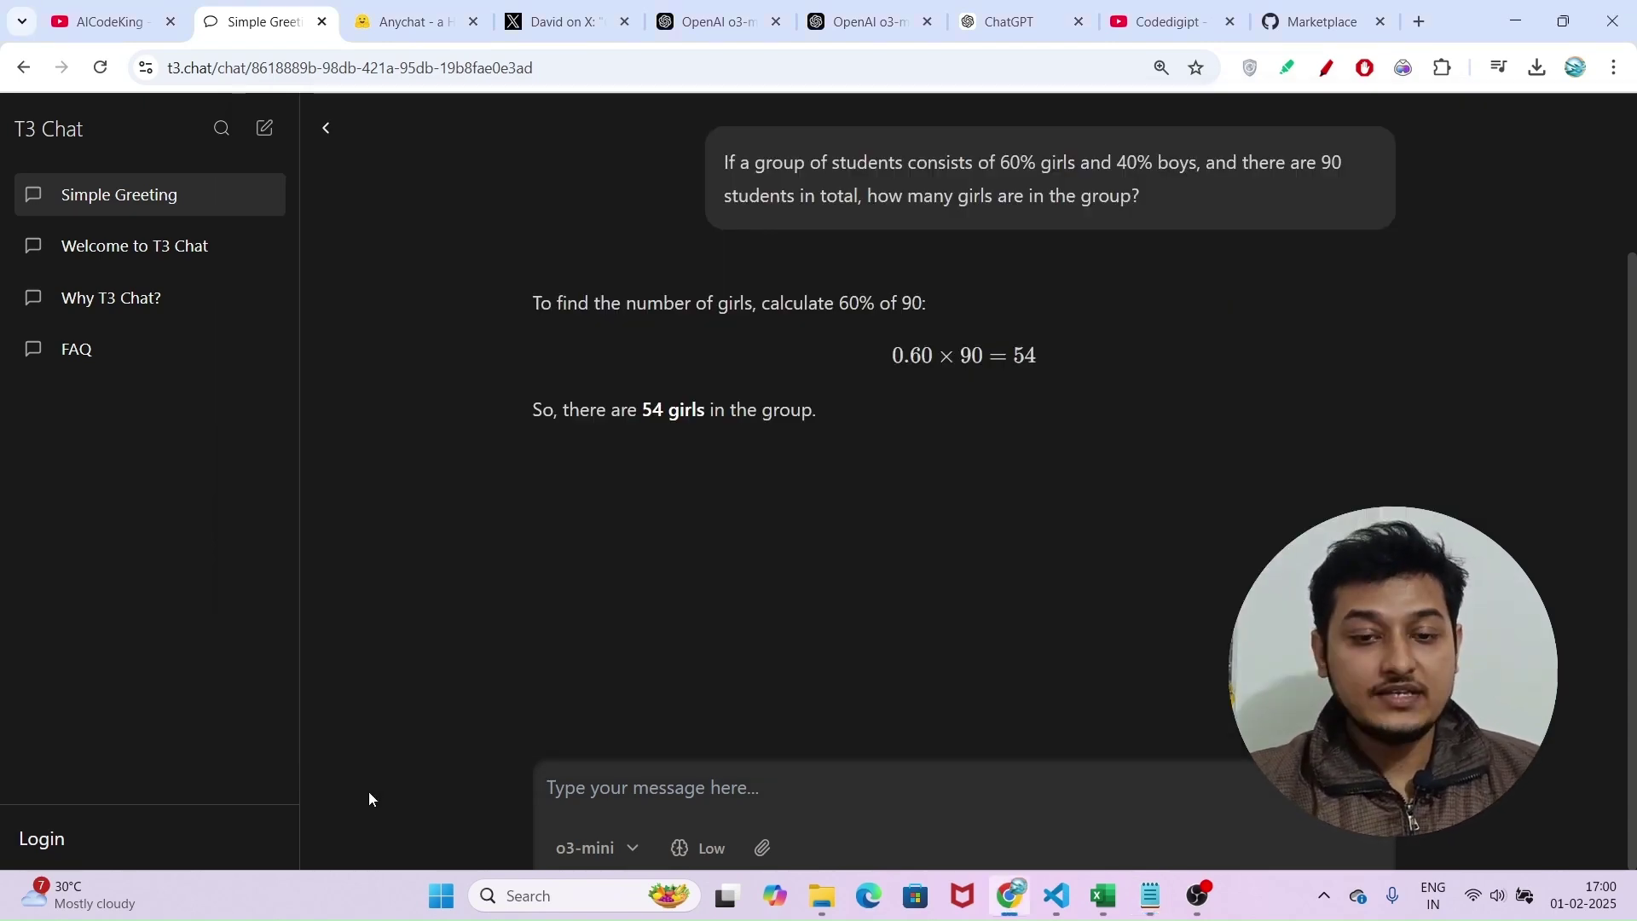
Step: Go to the Anychat space on Hugging Face and look at the provider list, leaving OpenAI Coder selected
{"action": "left_click", "coordinate": [405, 21]}
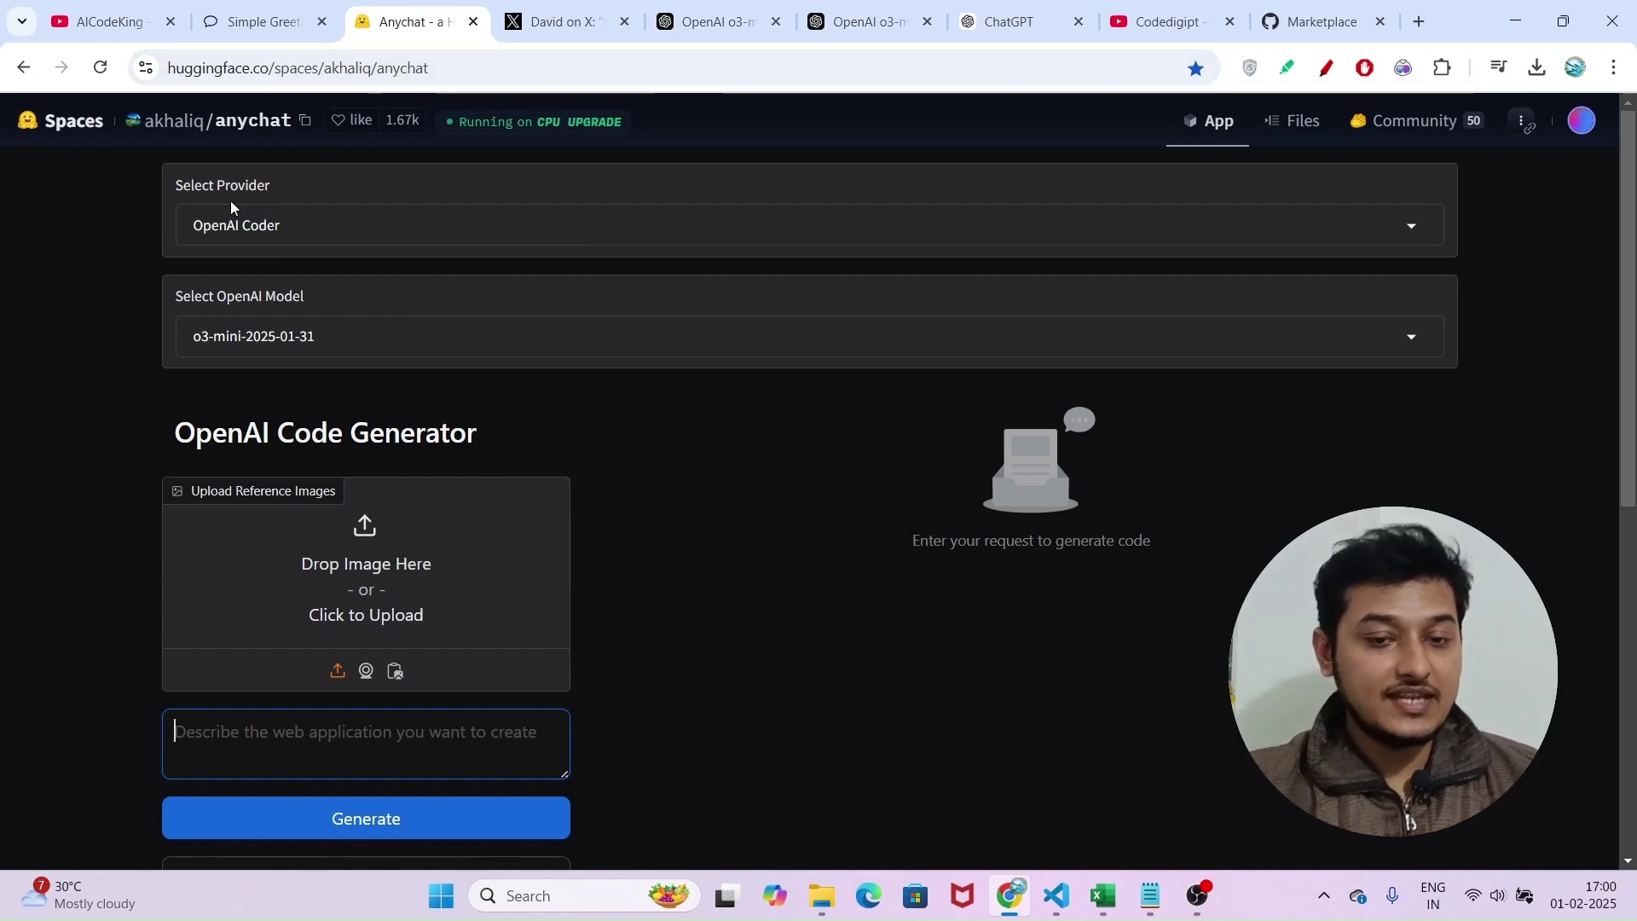
{"action": "left_click", "coordinate": [270, 226]}
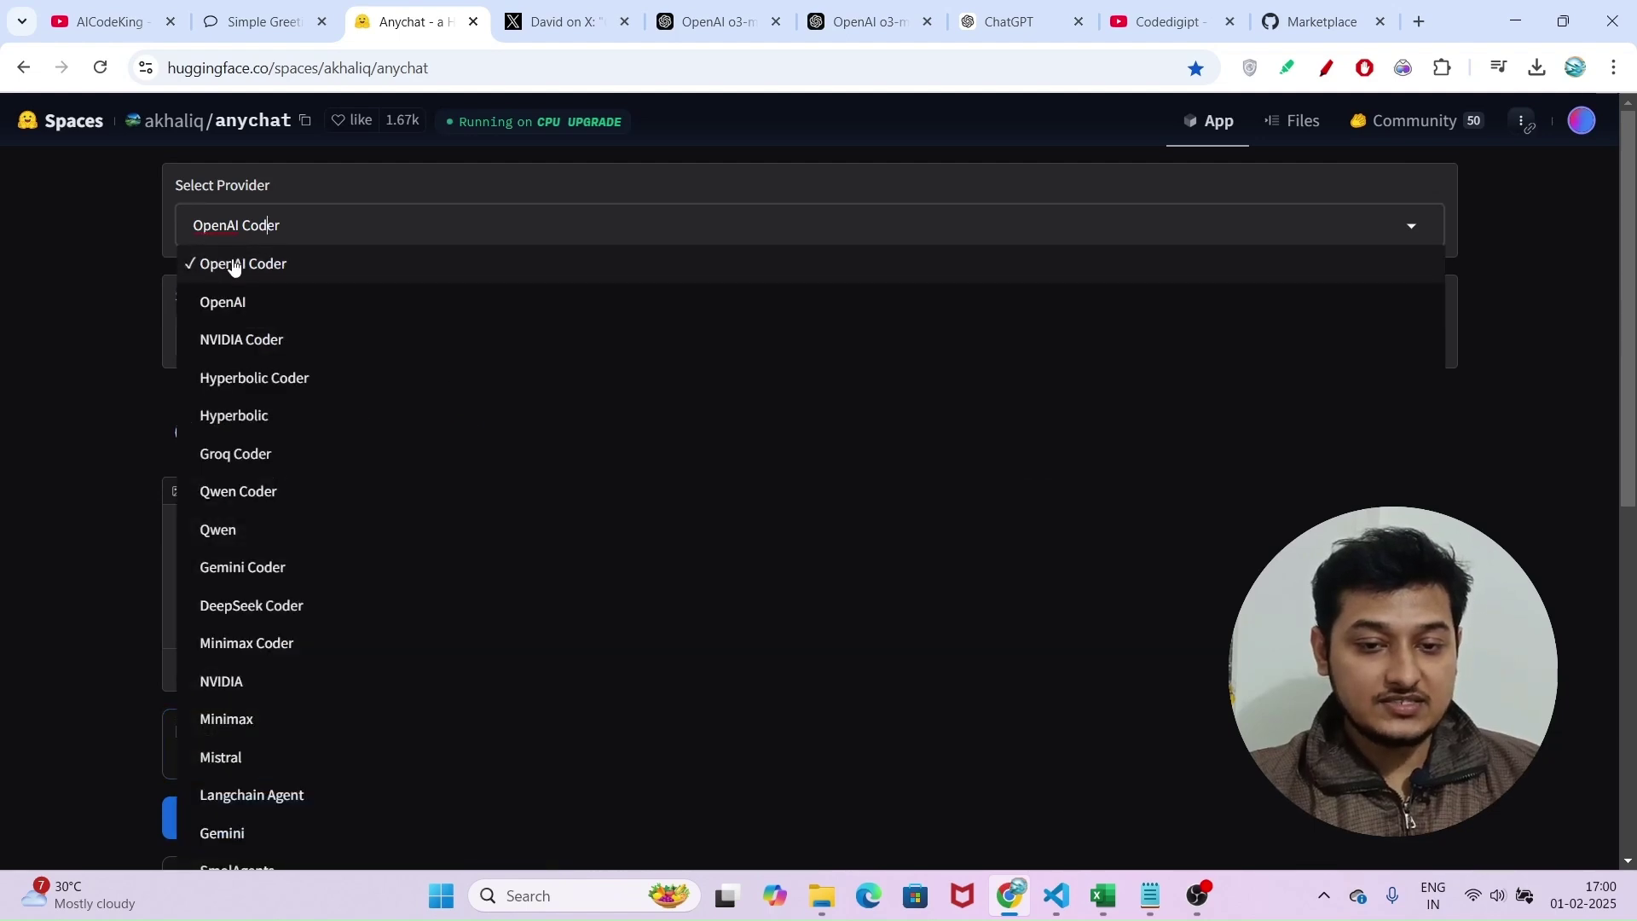
{"action": "left_click", "coordinate": [106, 309]}
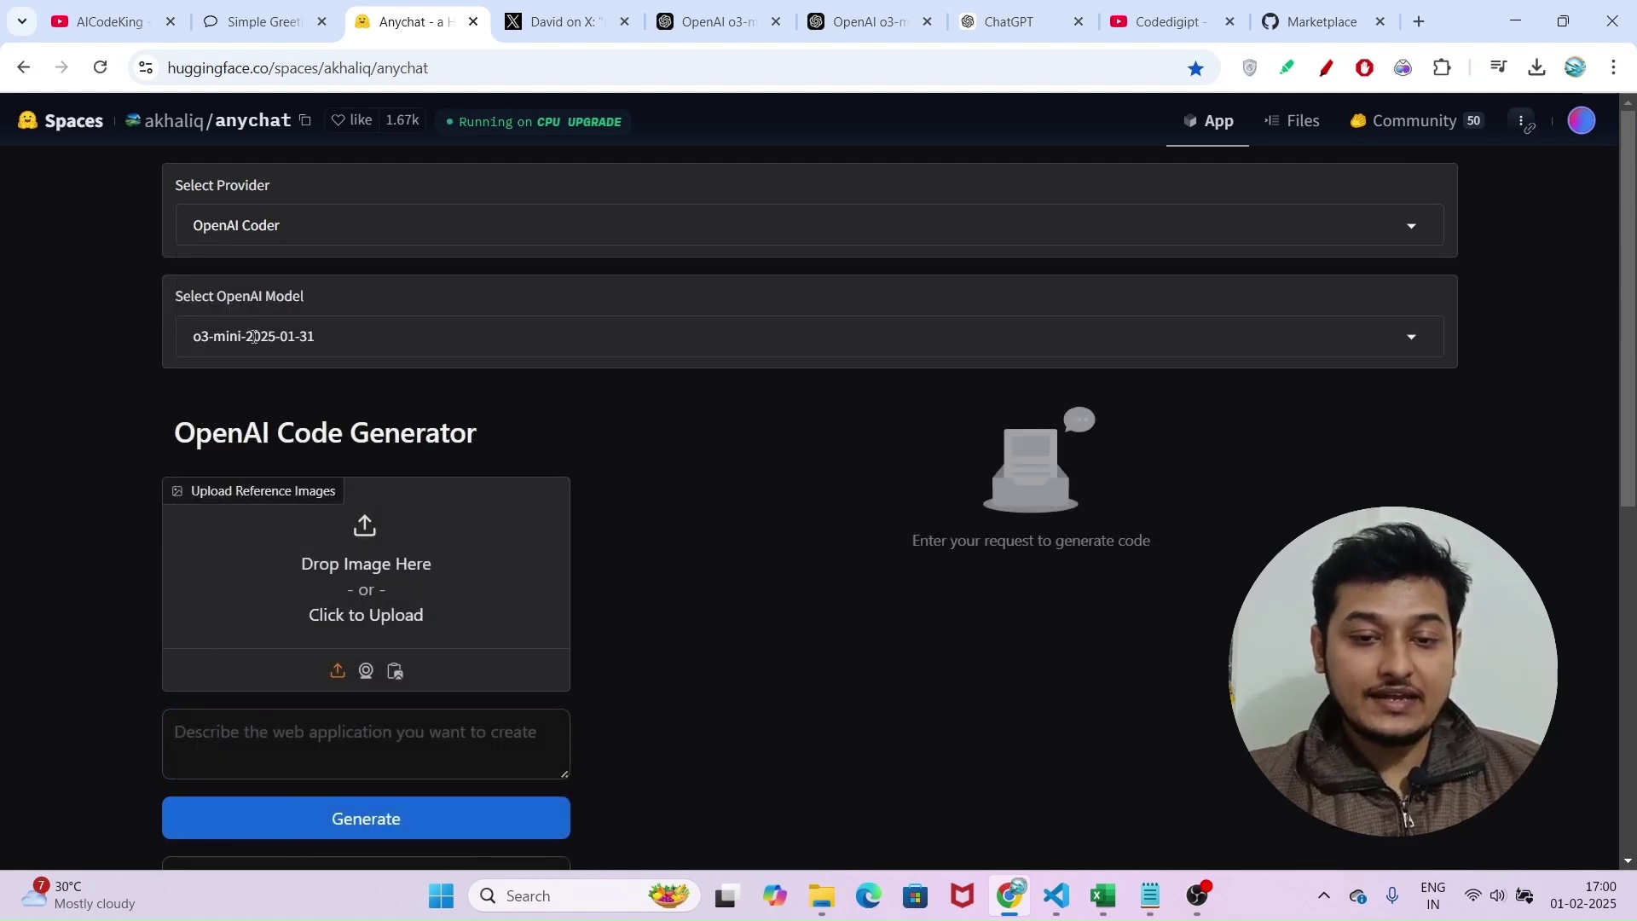
Step: Compare the date in Anychat's selected o3-mini model name with the release date in the OpenAI announcement
{"action": "scroll", "coordinate": [228, 304], "scroll_direction": "up", "scroll_amount": 5}
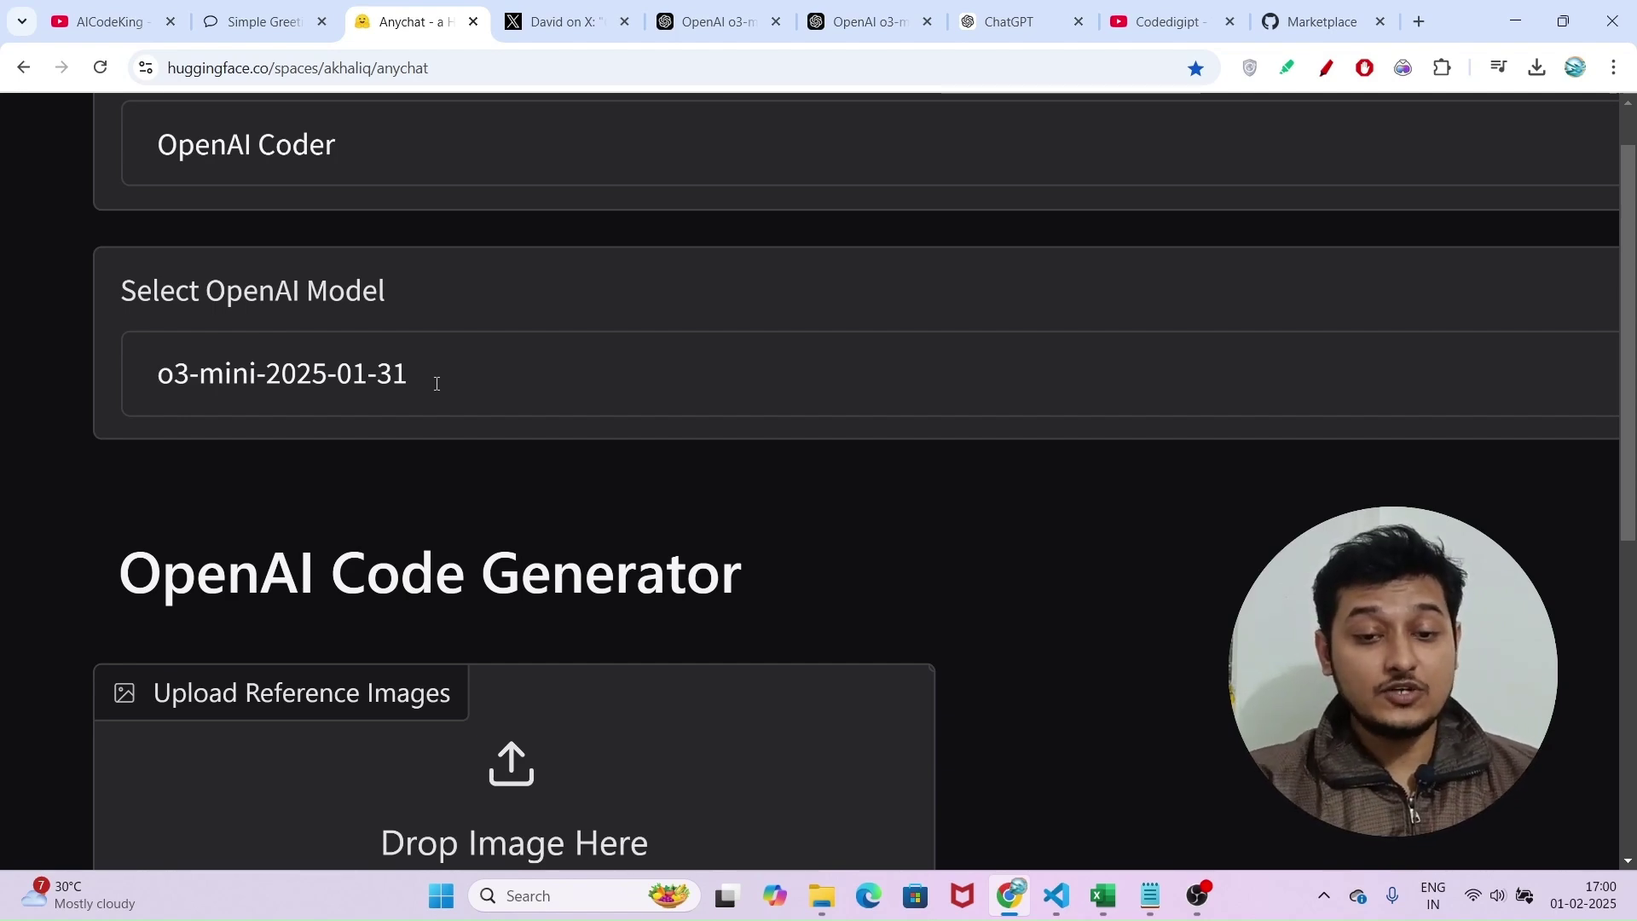
{"action": "left_click", "coordinate": [723, 15]}
{"action": "scroll", "coordinate": [751, 367], "scroll_direction": "up", "scroll_amount": 10}
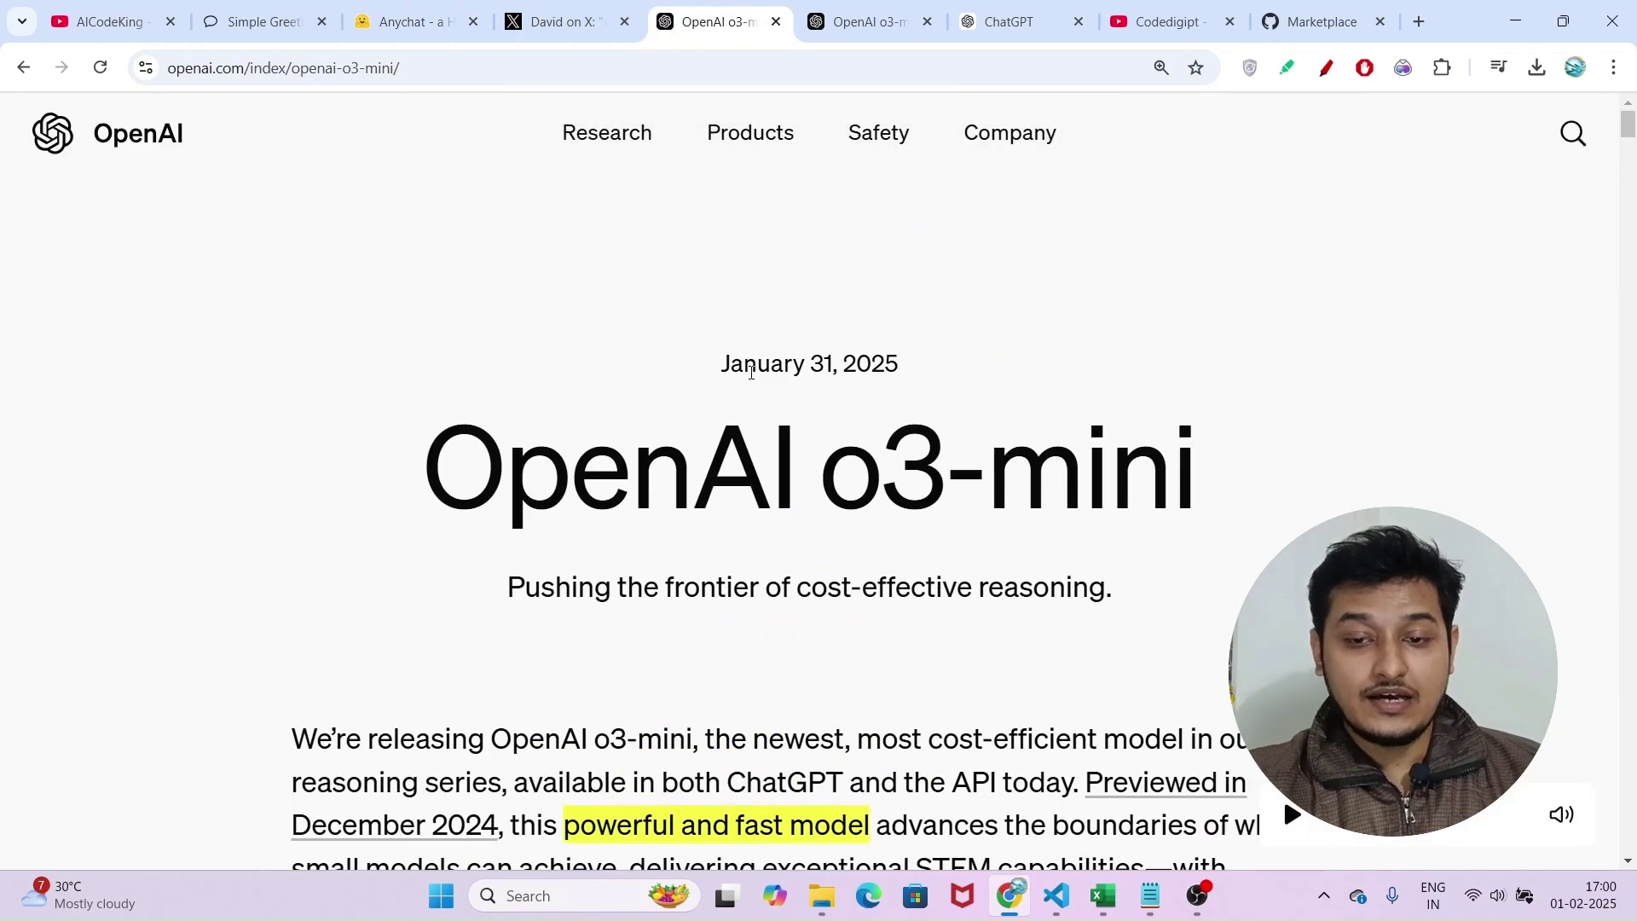
{"action": "scroll", "coordinate": [723, 327], "scroll_direction": "up", "scroll_amount": 5}
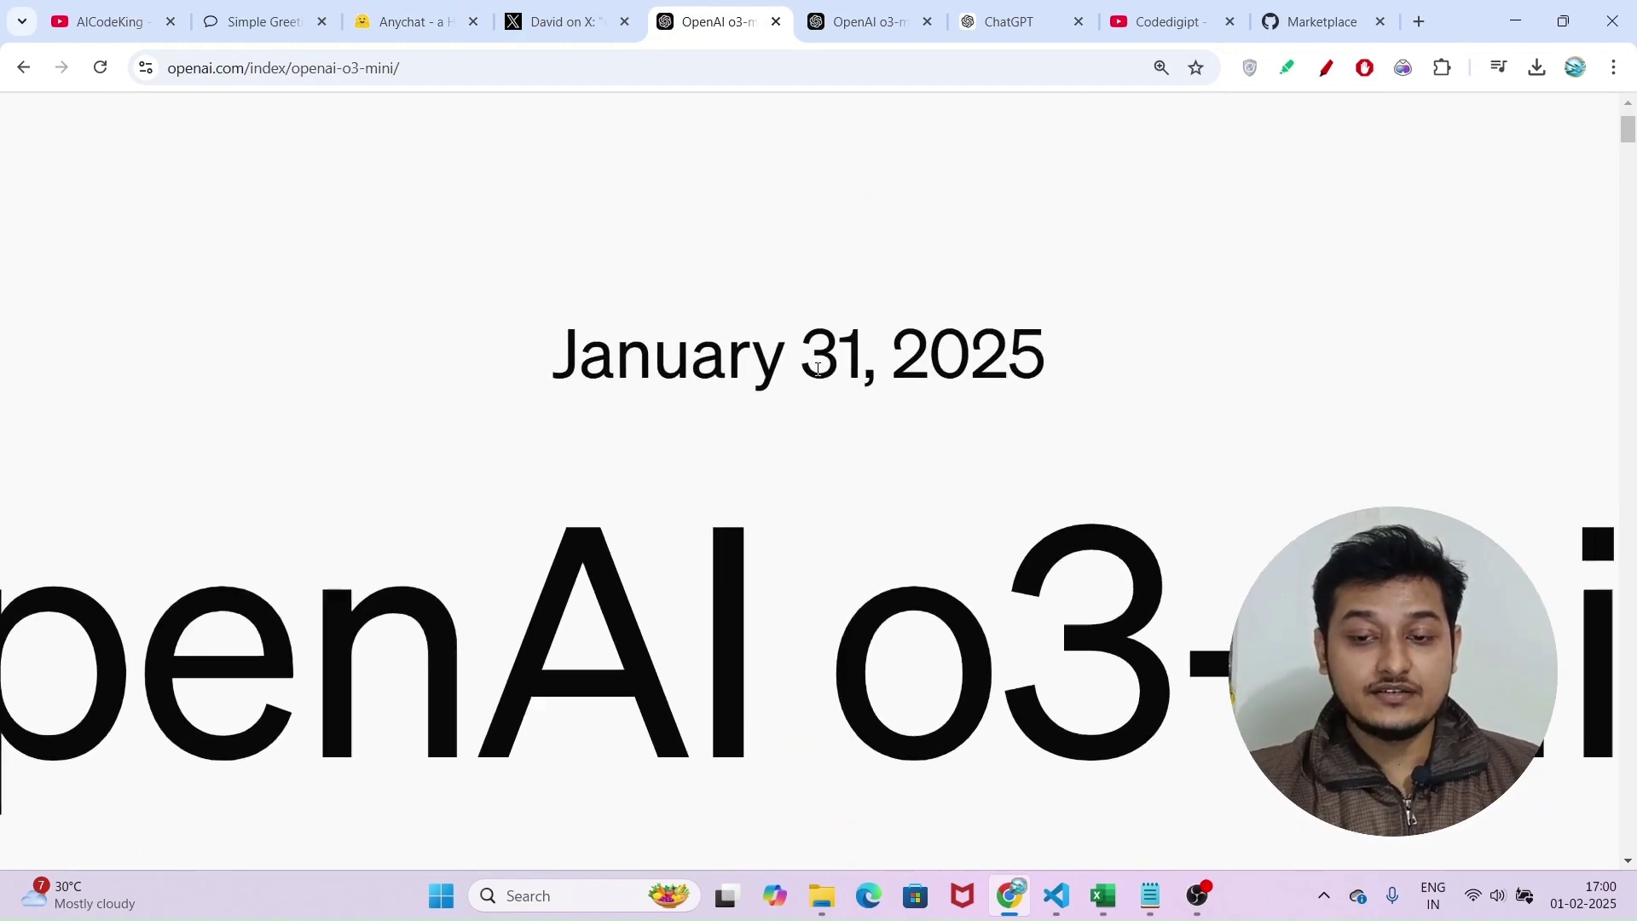
{"action": "left_click_drag", "start_coordinate": [570, 349], "coordinate": [1111, 372]}
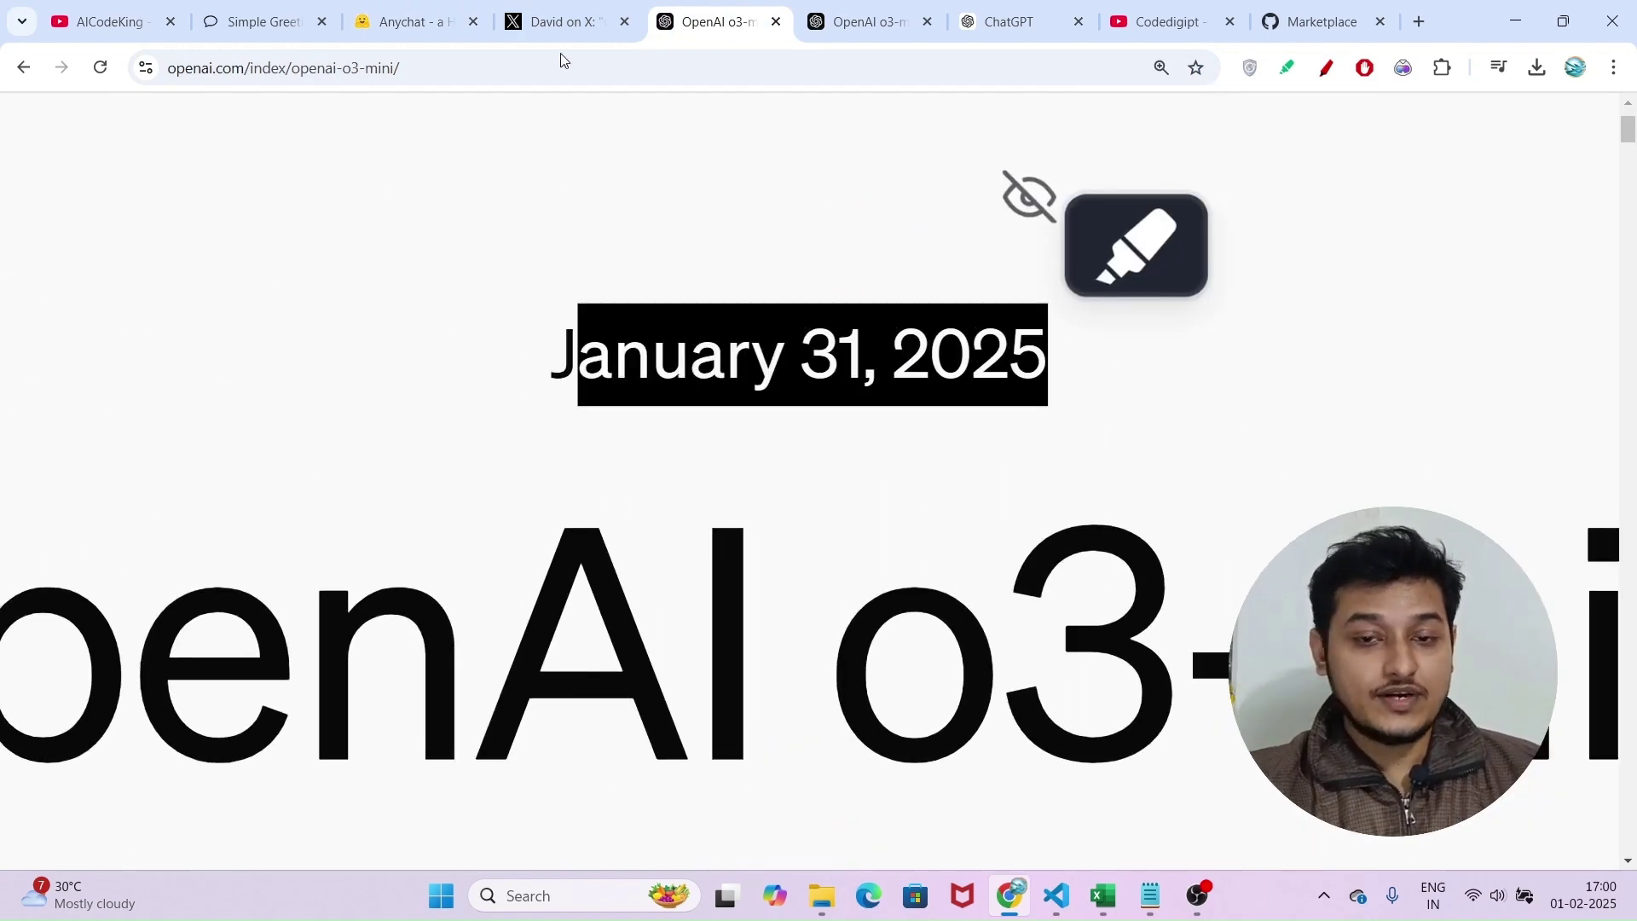
{"action": "left_click", "coordinate": [419, 10]}
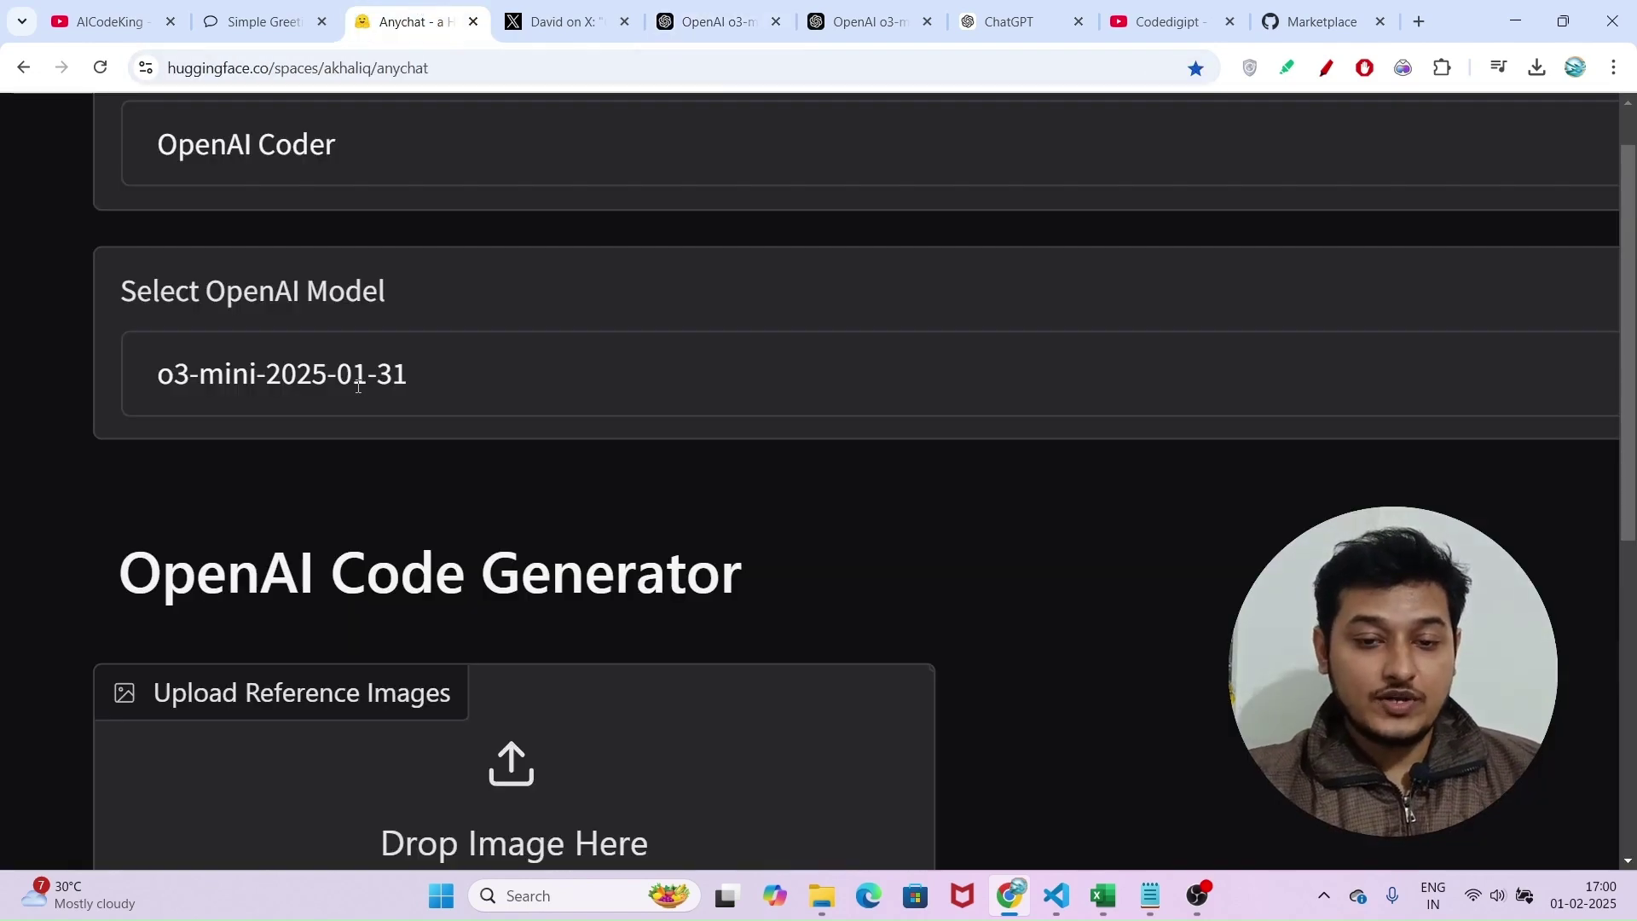
Step: Submit the prompt "build a website habbit tracker in reactjs" to Anychat's OpenAI Code Generator using the o3-mini-2025-01-31 model
{"action": "key", "text": "ctrl+minus"}
{"action": "key", "text": "ctrl+minus"}
{"action": "key", "text": "ctrl+minus"}
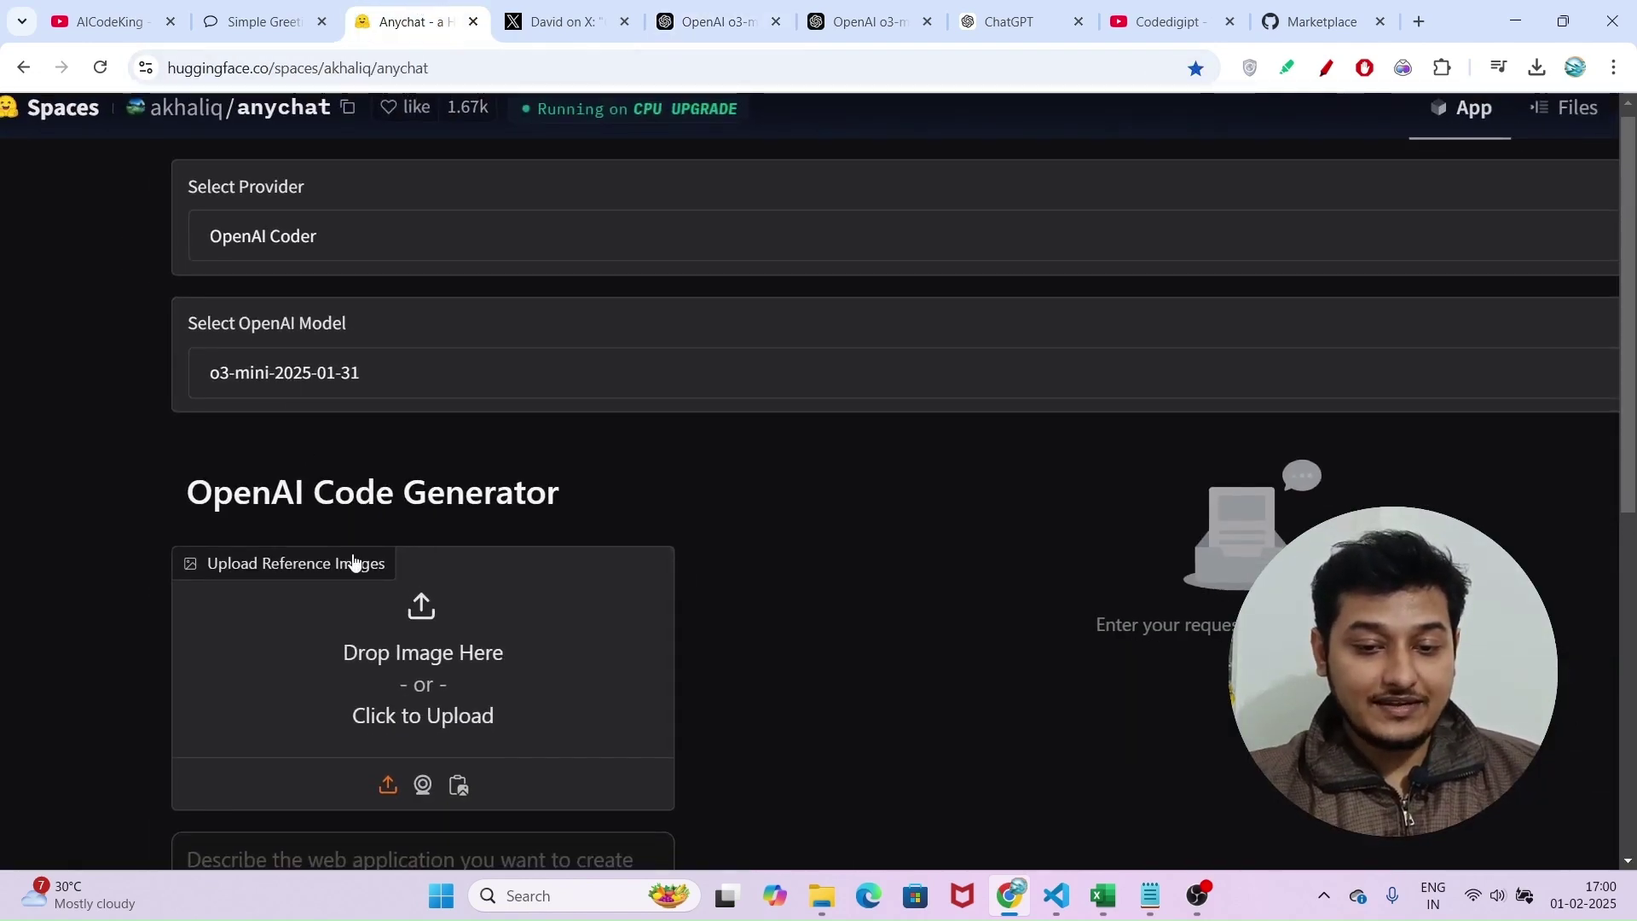
{"action": "scroll", "coordinate": [351, 559], "scroll_direction": "down", "scroll_amount": 3}
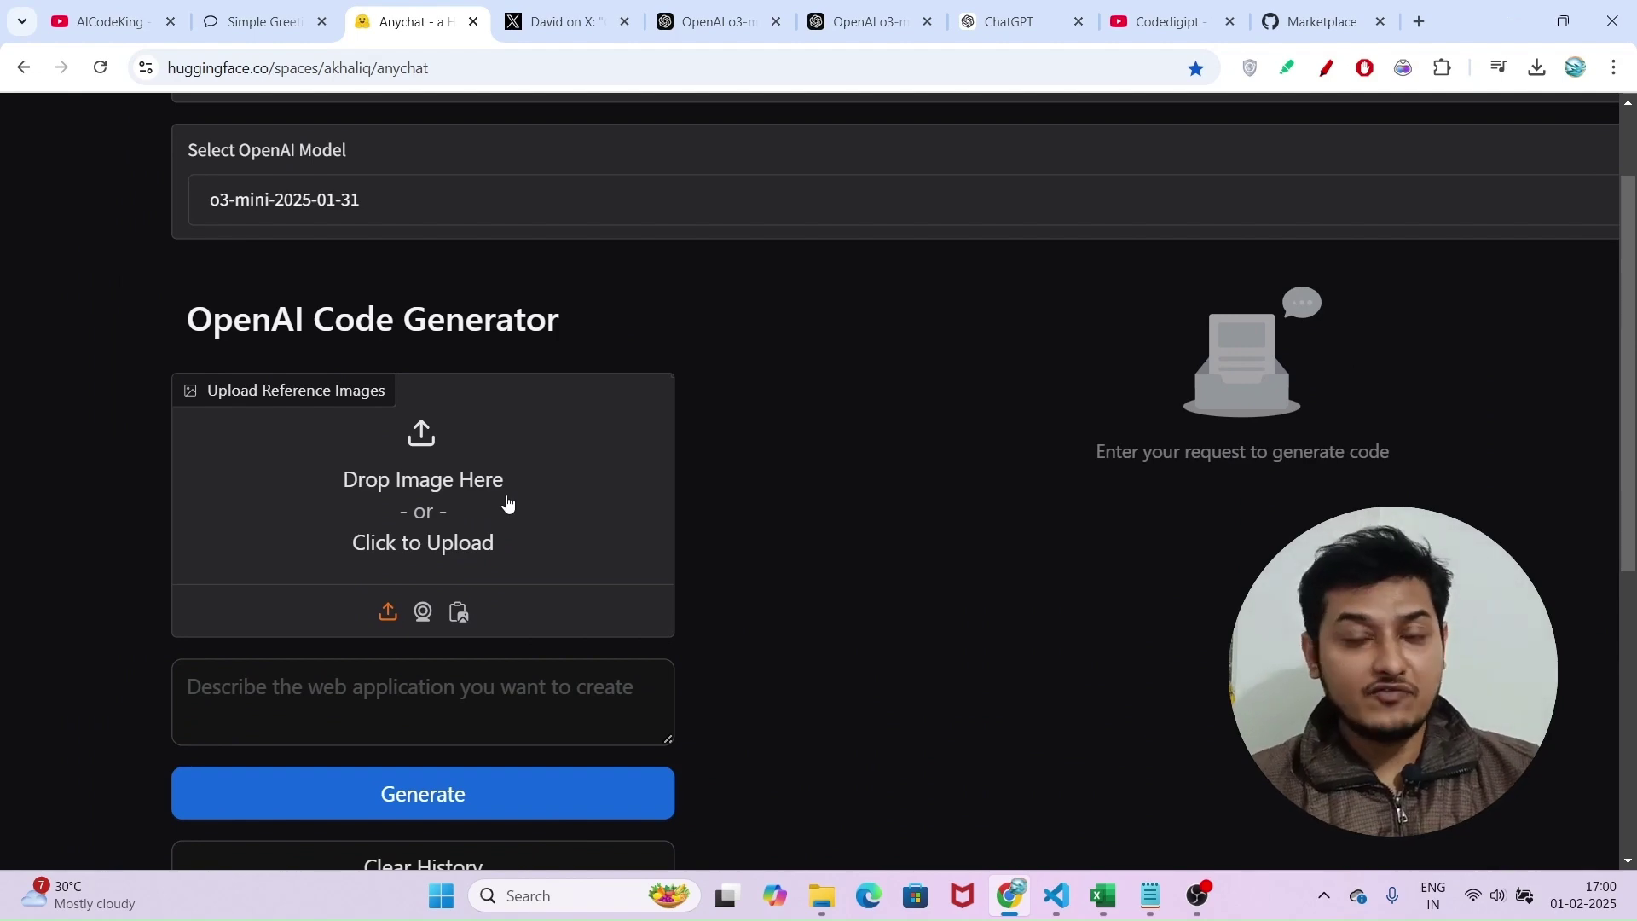
{"action": "left_click", "coordinate": [369, 740]}
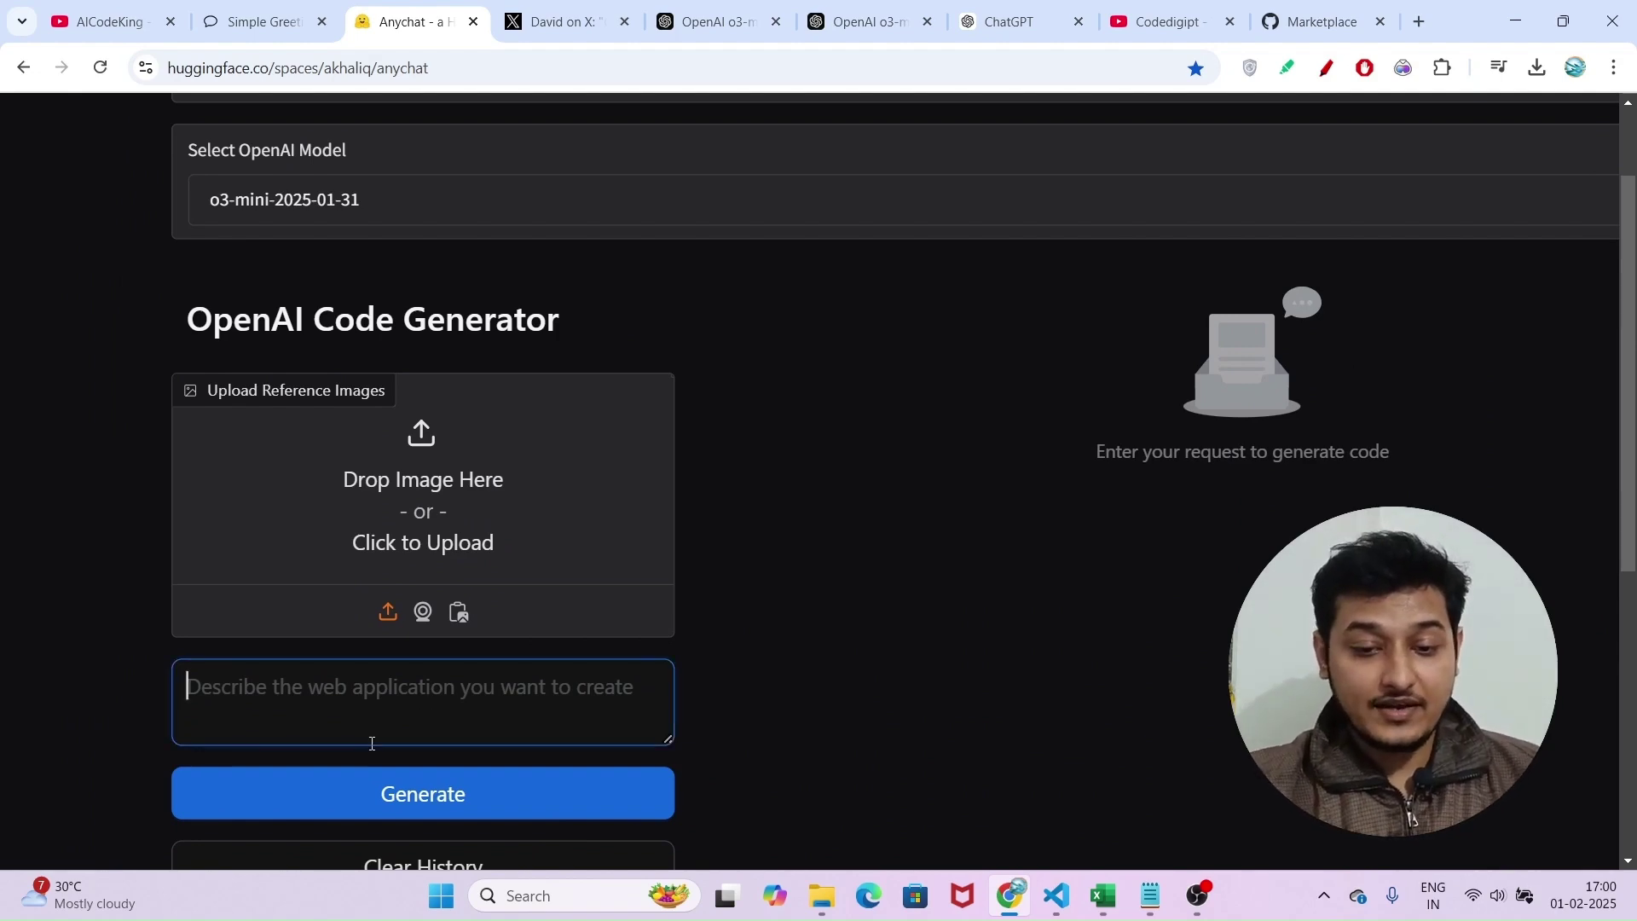
{"action": "key", "text": "ctrl+minus"}
{"action": "key", "text": "ctrl+minus"}
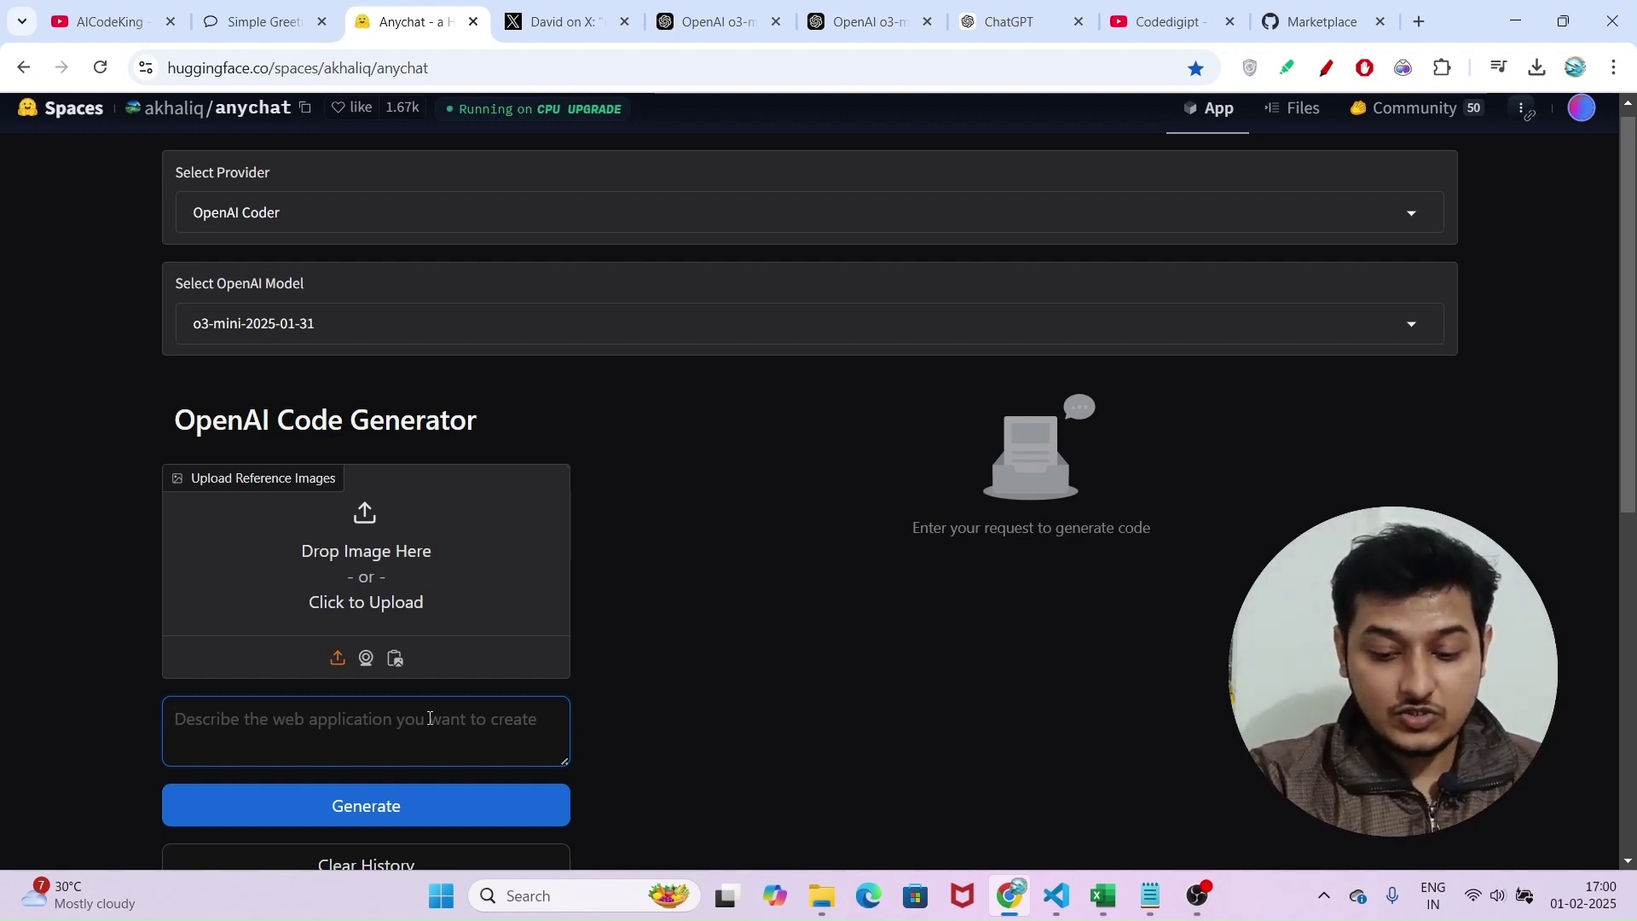
{"action": "type", "text": "build a website i"}
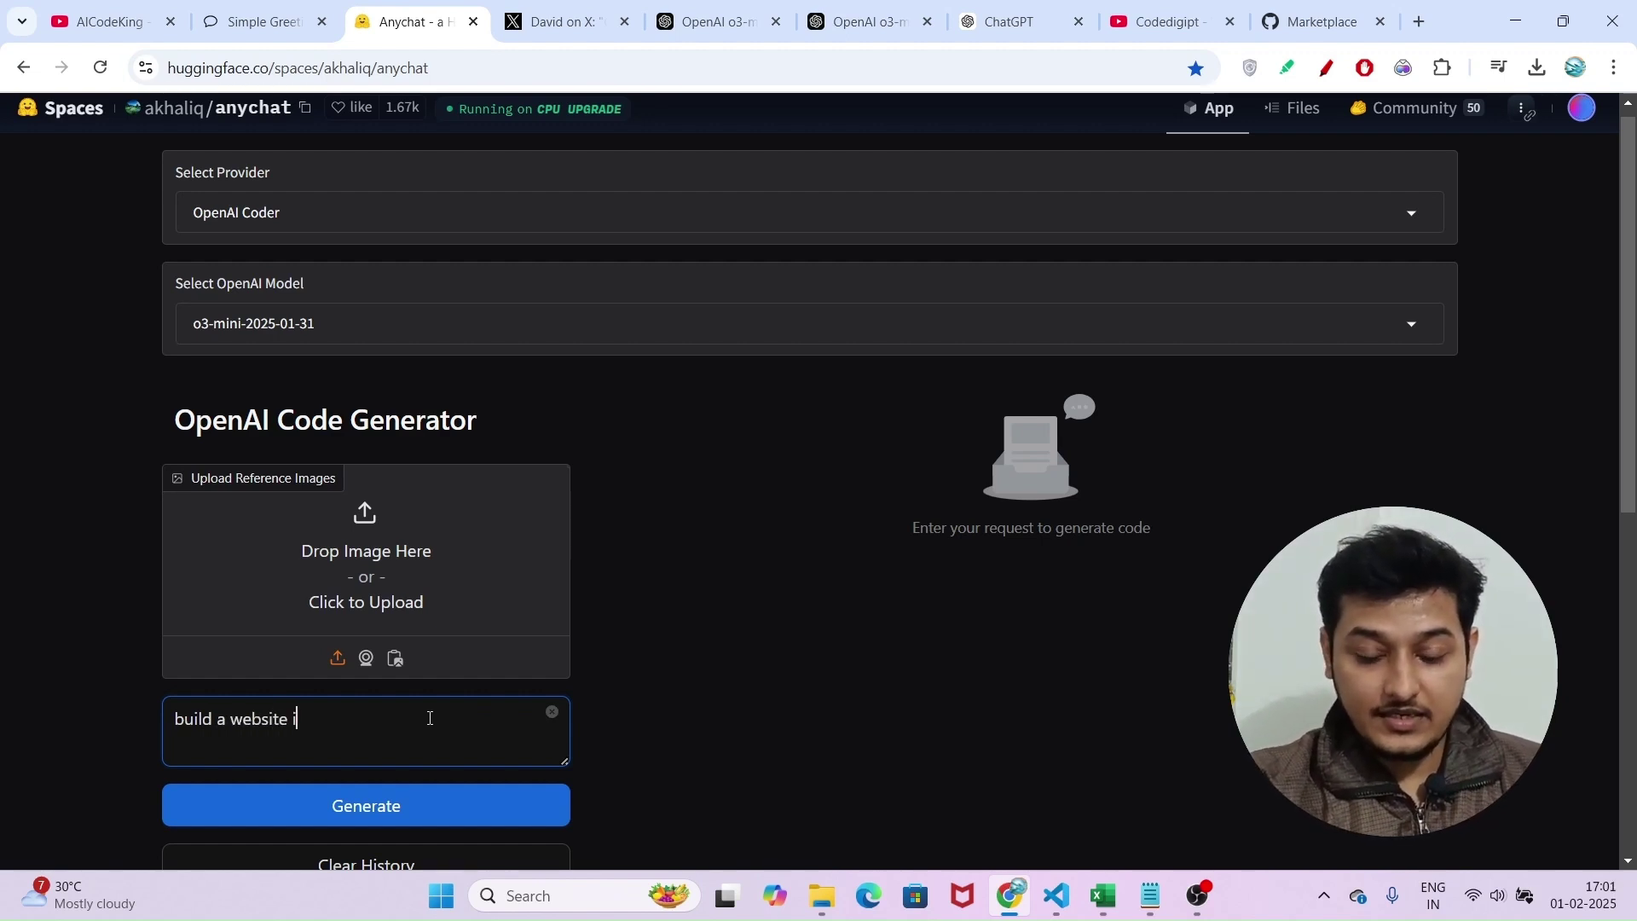
{"action": "key", "text": "BackSpace"}
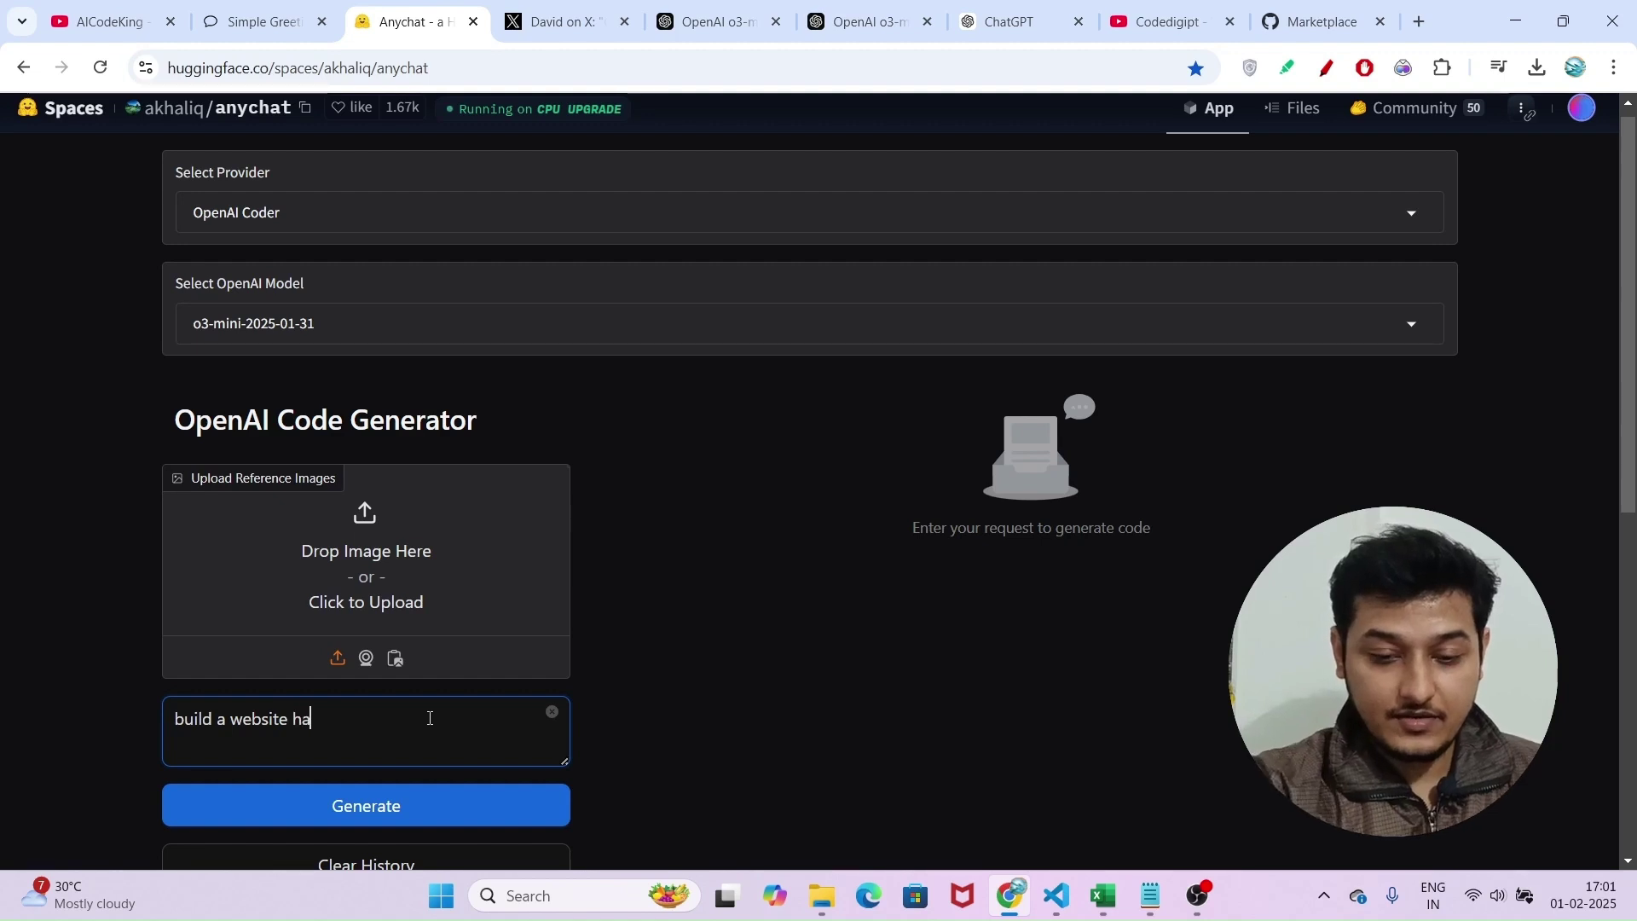
{"action": "type", "text": "it"}
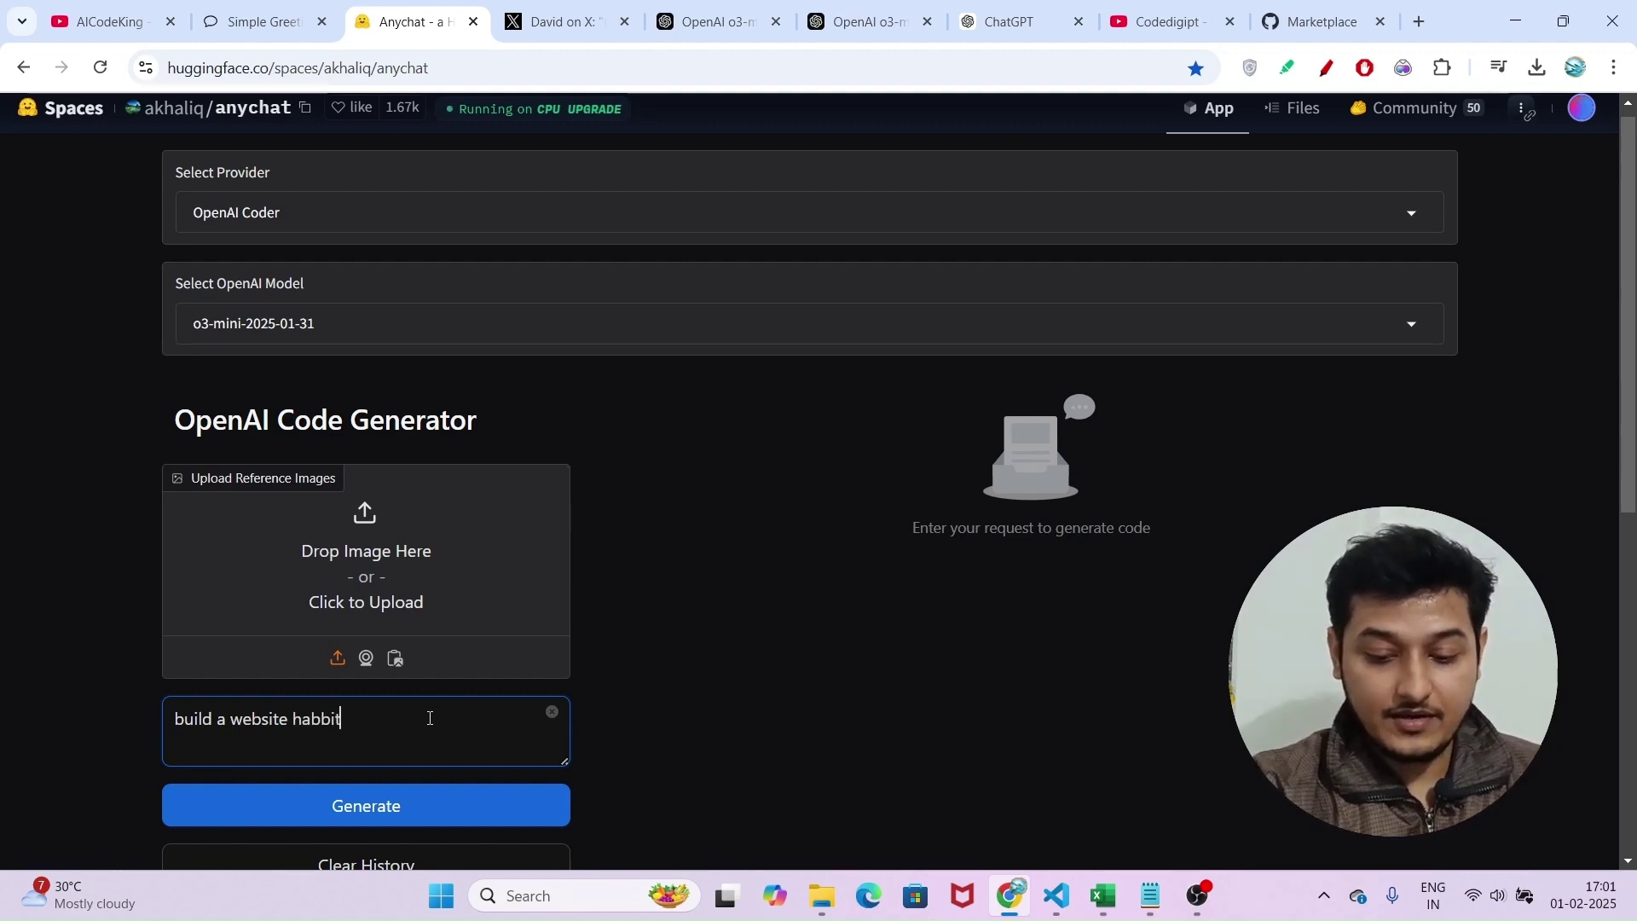
{"action": "type", "text": " tracke"}
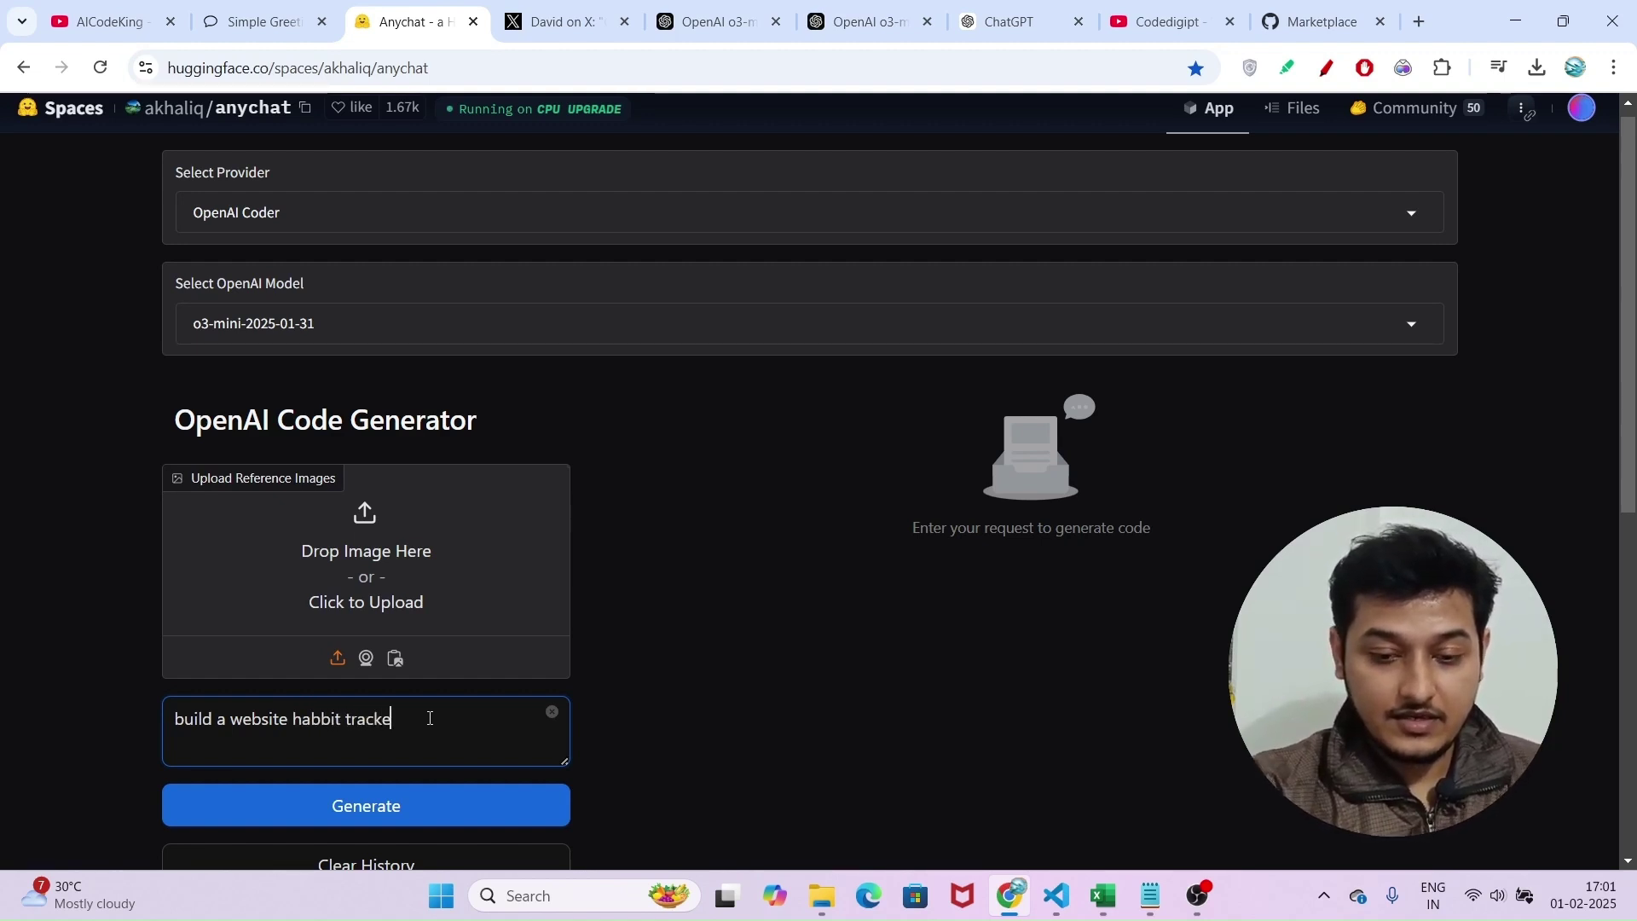
{"action": "type", "text": "r in re"}
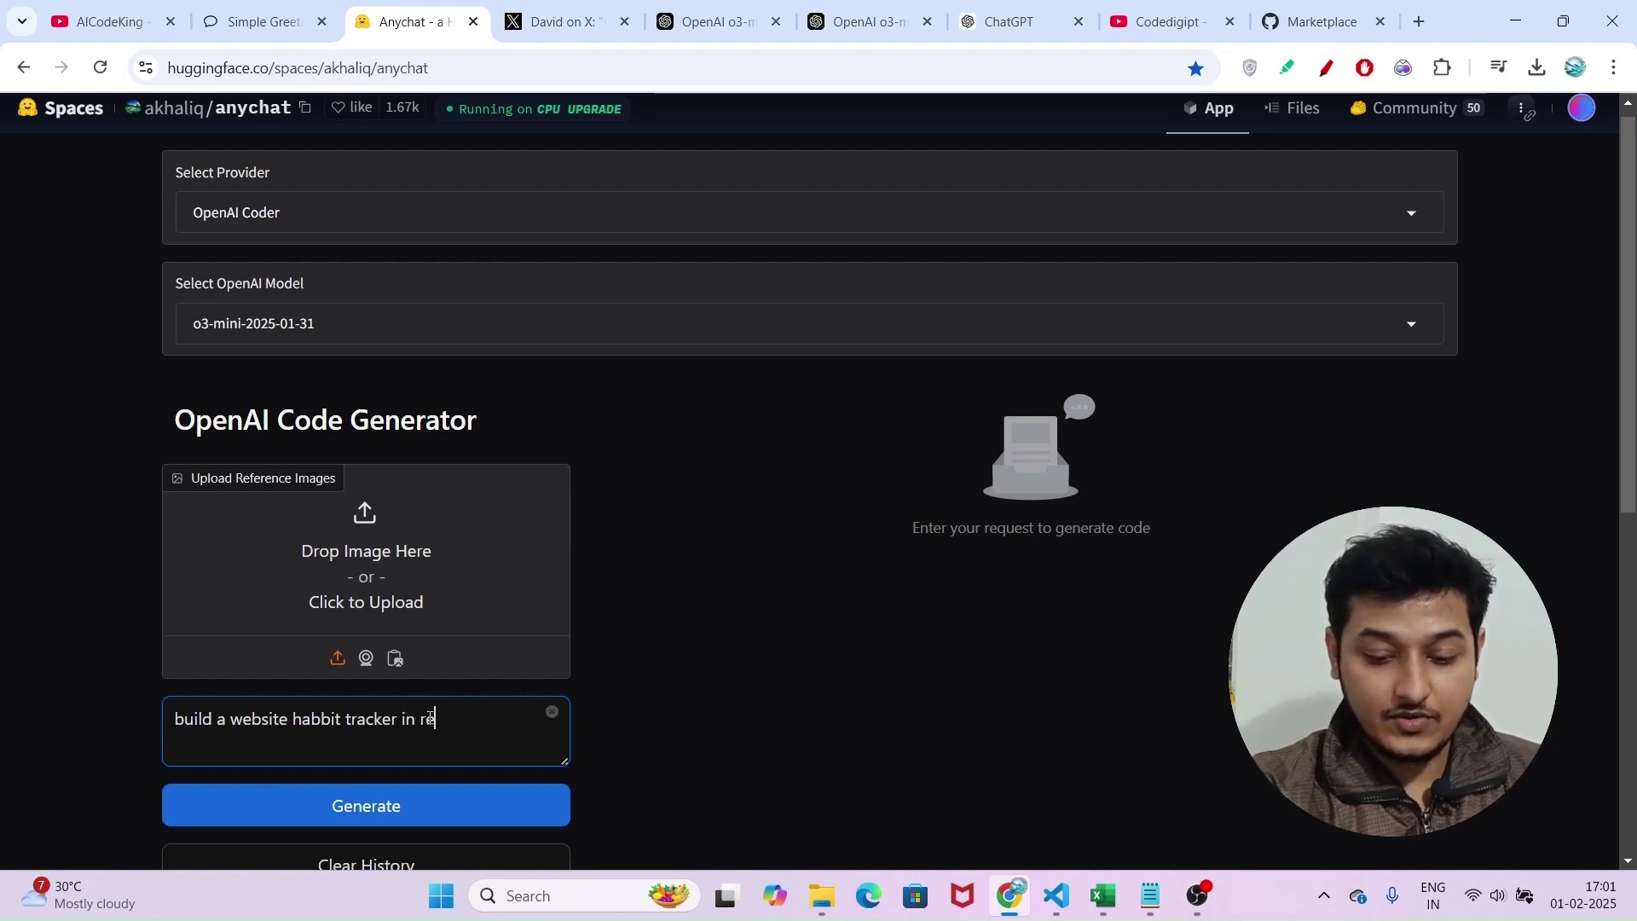
{"action": "type", "text": "actjs"}
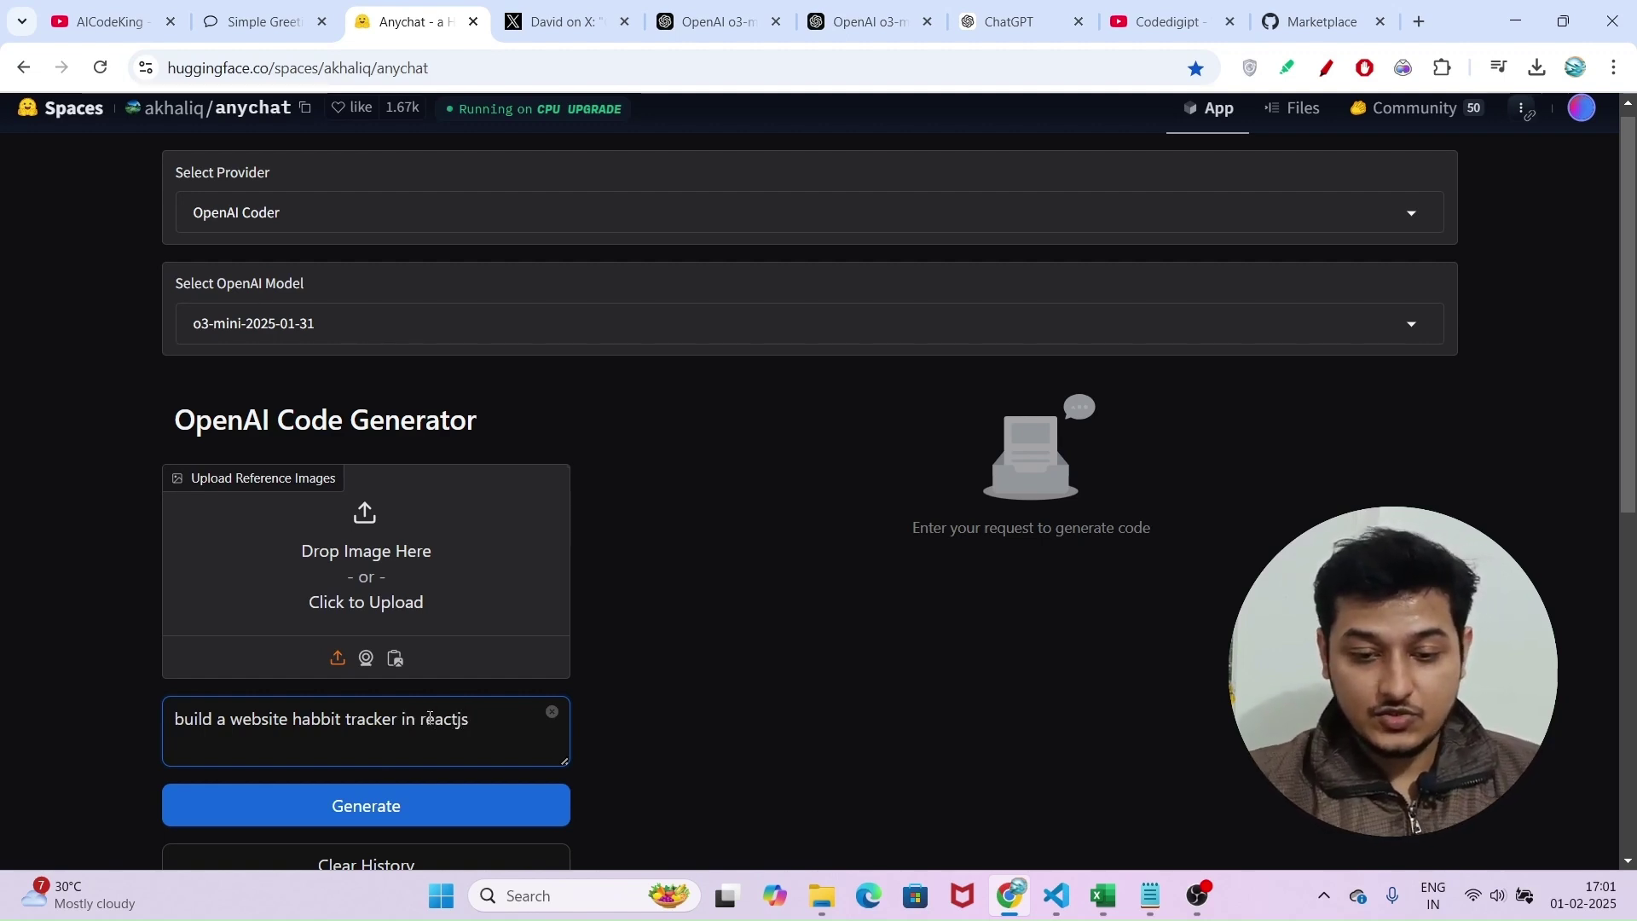
{"action": "left_click", "coordinate": [344, 831]}
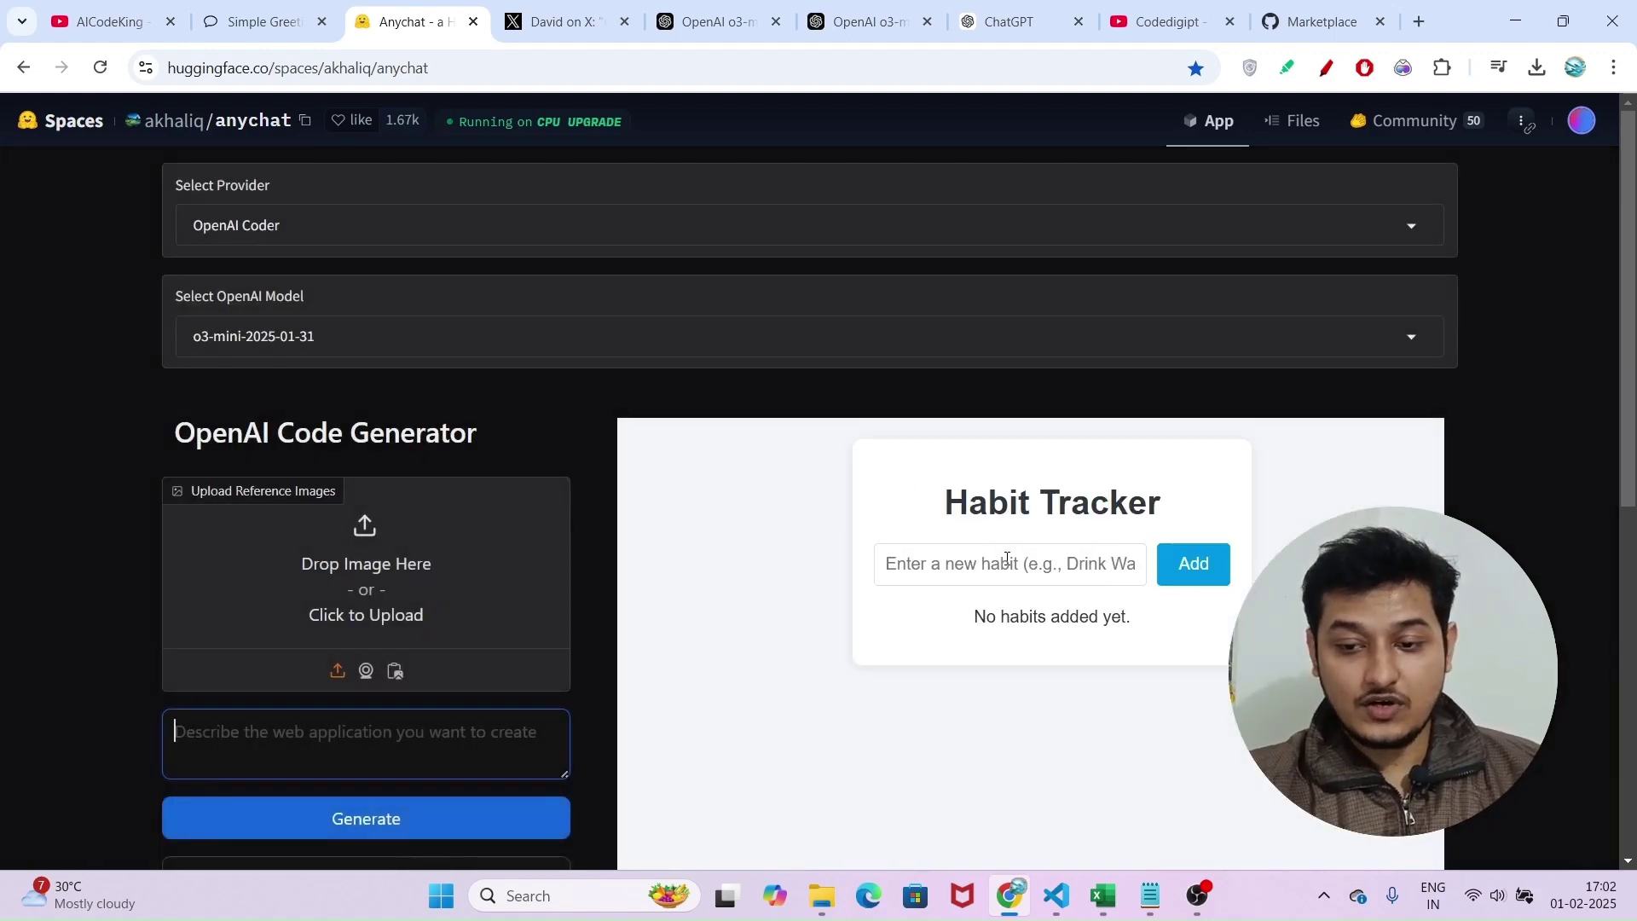
Step: Test the generated Habit Tracker by adding a habit named "subscribe"
{"action": "scroll", "coordinate": [1002, 561], "scroll_direction": "down", "scroll_amount": 1}
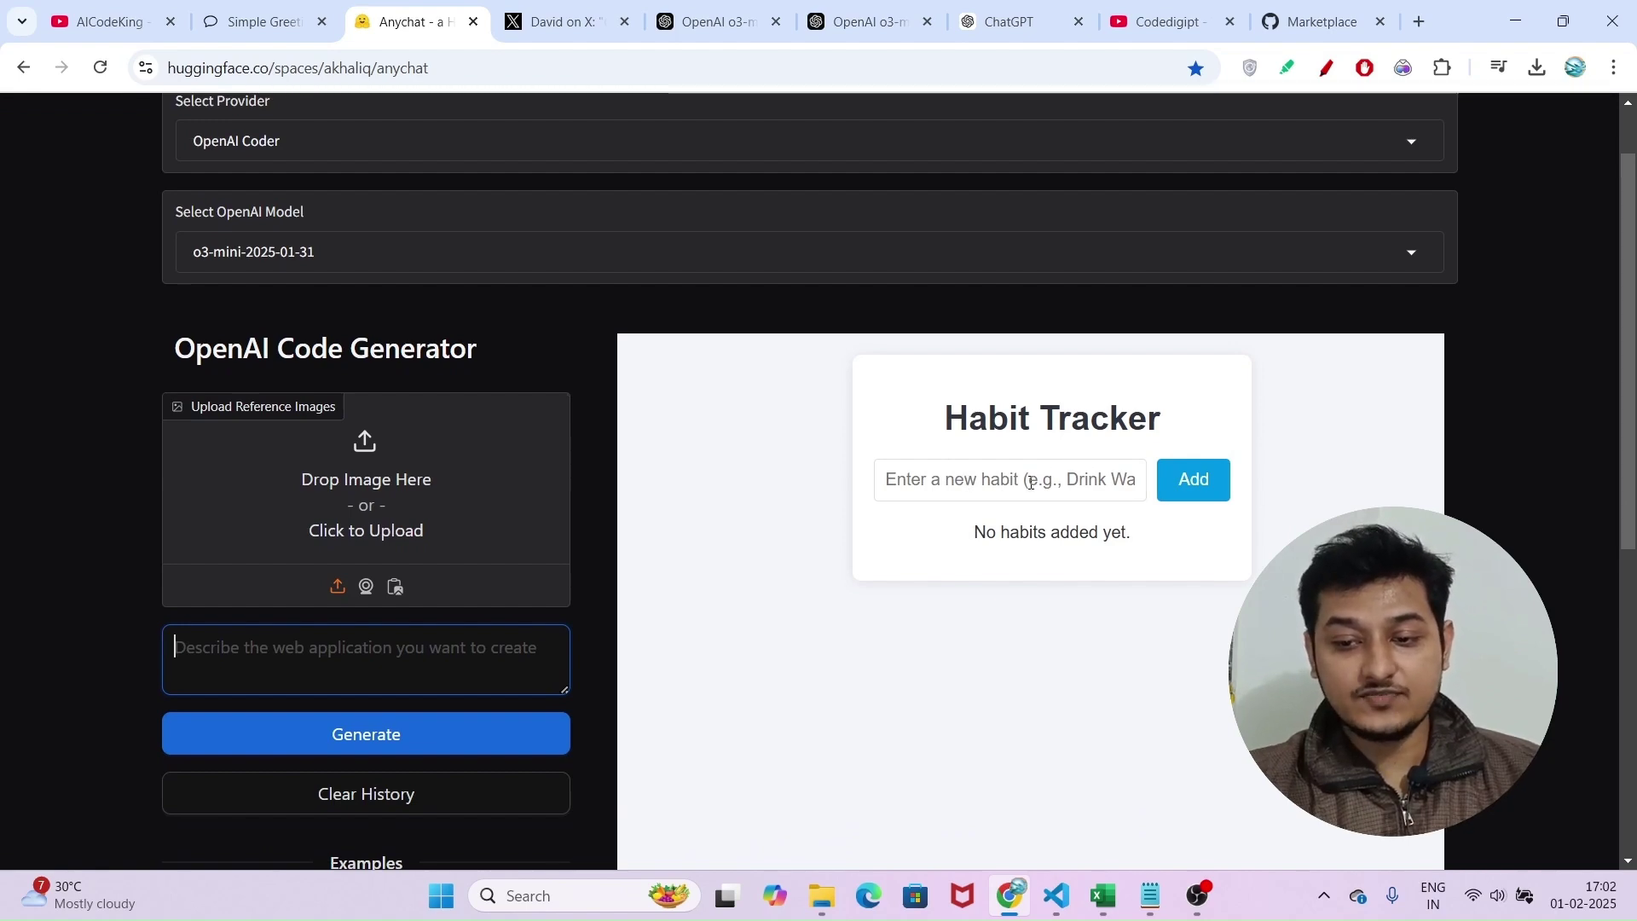
{"action": "scroll", "coordinate": [1030, 483], "scroll_direction": "down", "scroll_amount": 1}
{"action": "left_click", "coordinate": [978, 458]}
{"action": "scroll", "coordinate": [978, 458], "scroll_direction": "down", "scroll_amount": 2}
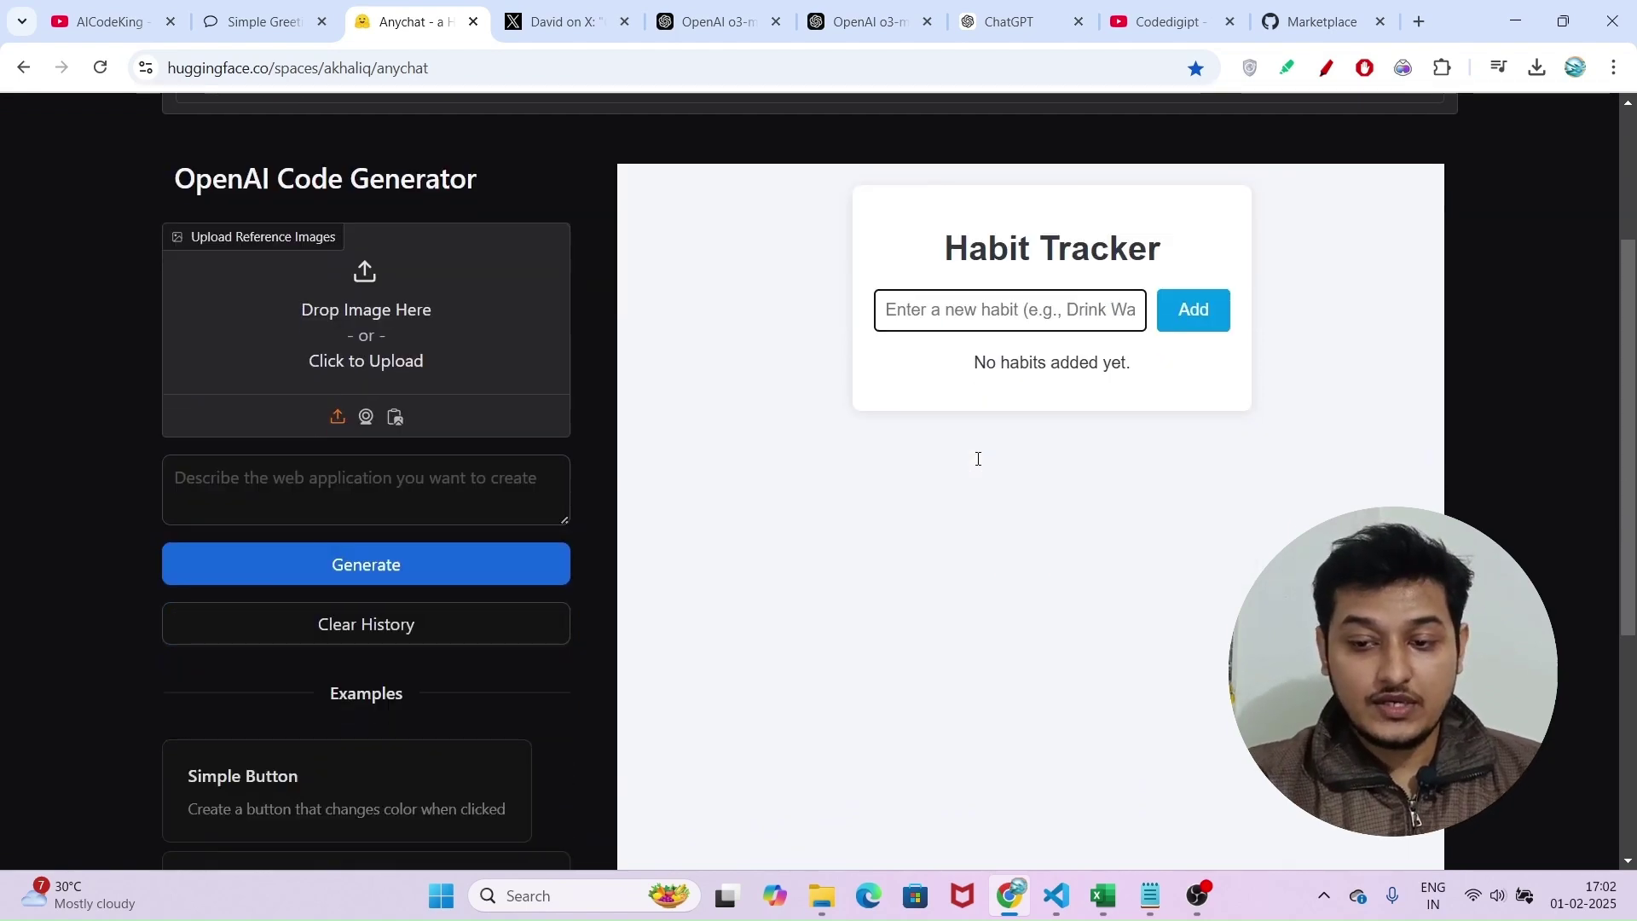
{"action": "scroll", "coordinate": [978, 458], "scroll_direction": "up", "scroll_amount": 2}
{"action": "type", "text": "s"}
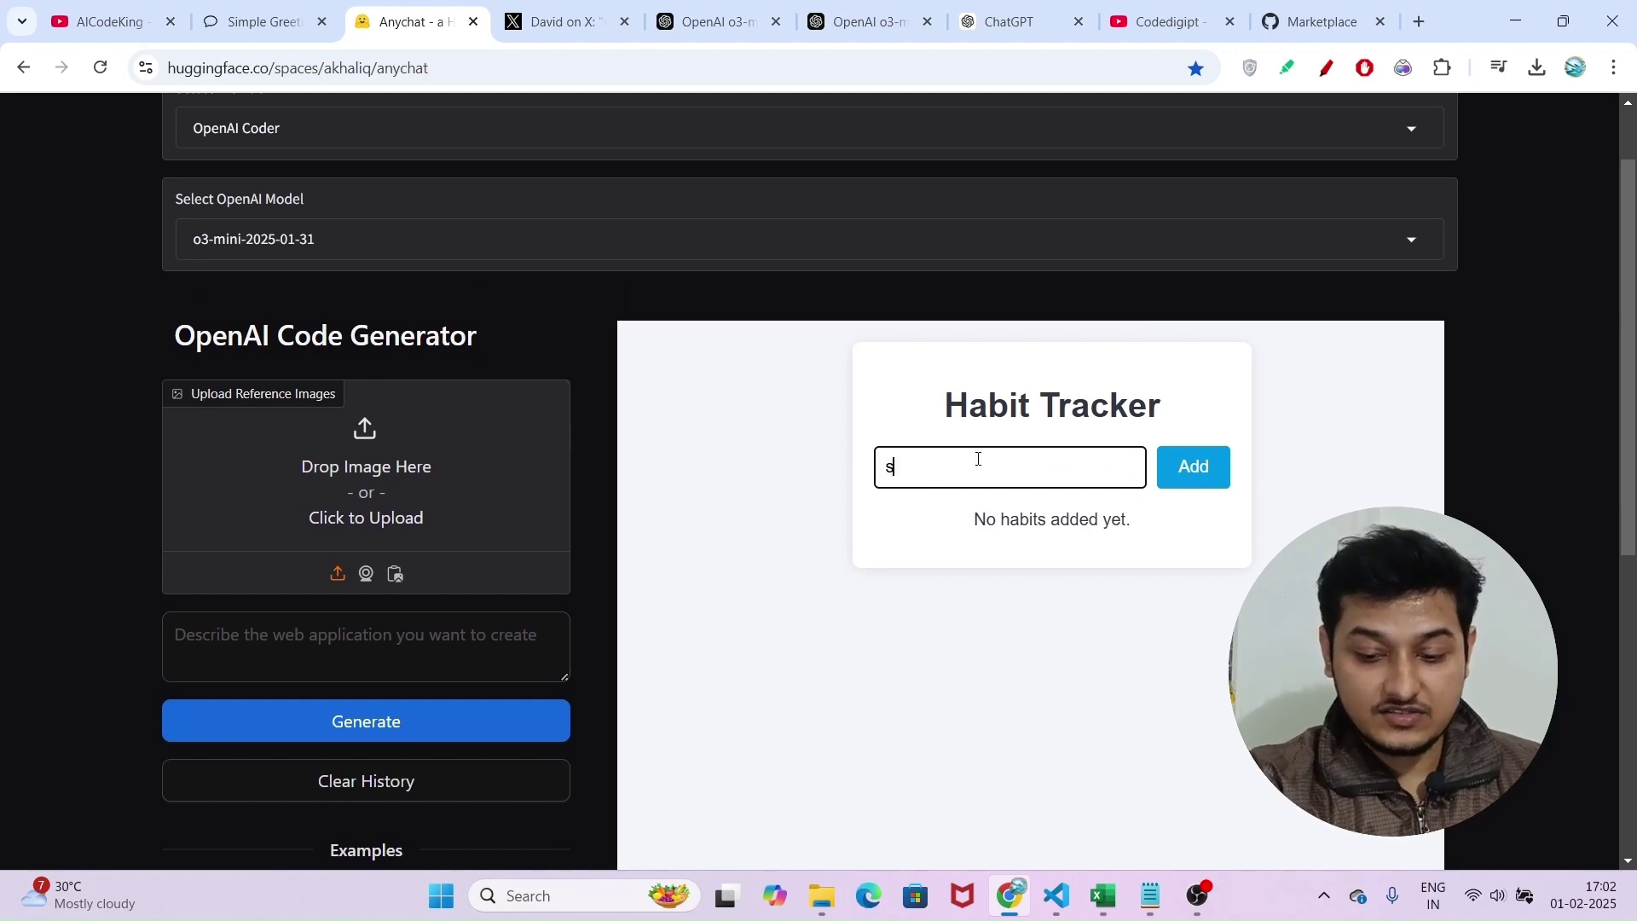
{"action": "type", "text": "ubdc"}
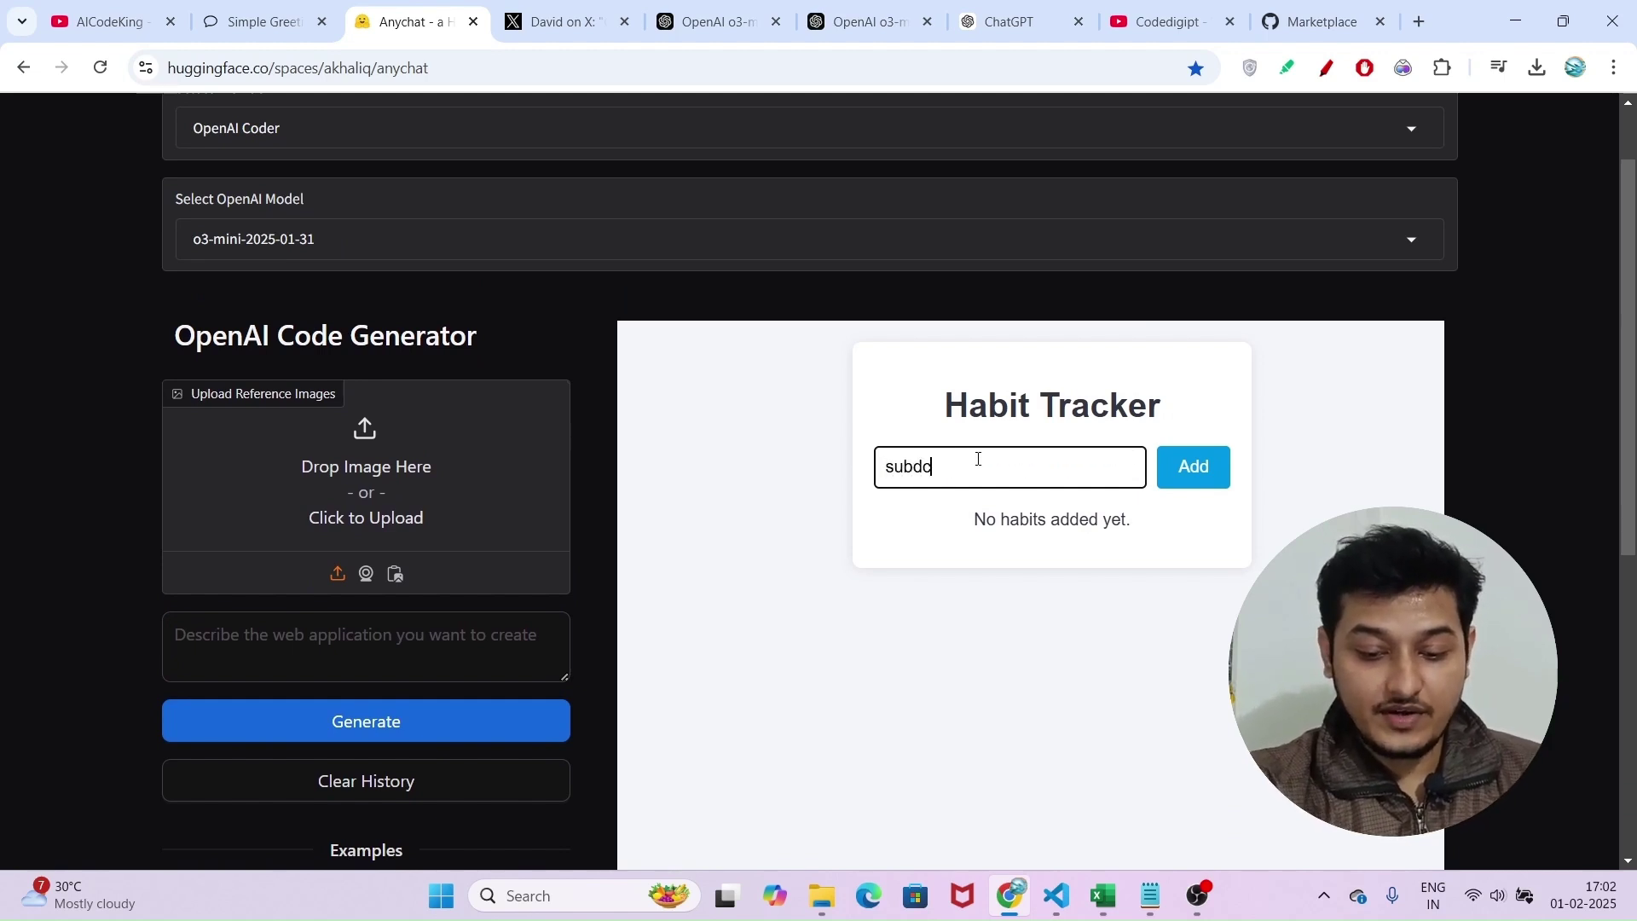
{"action": "type", "text": "ribe"}
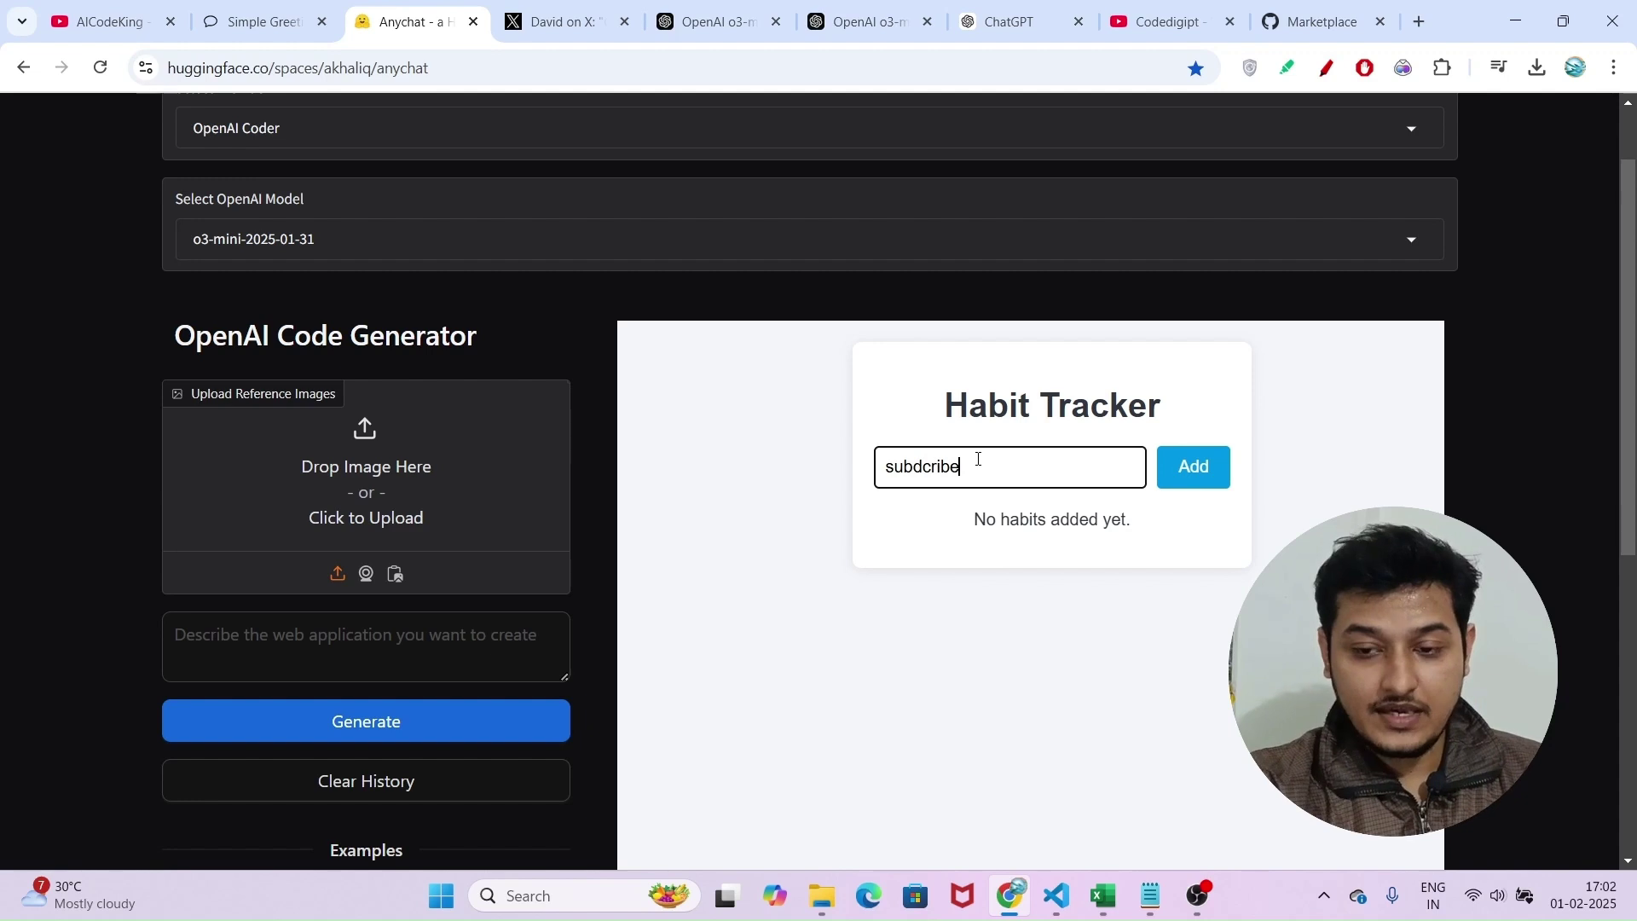
{"action": "left_click", "coordinate": [924, 470]}
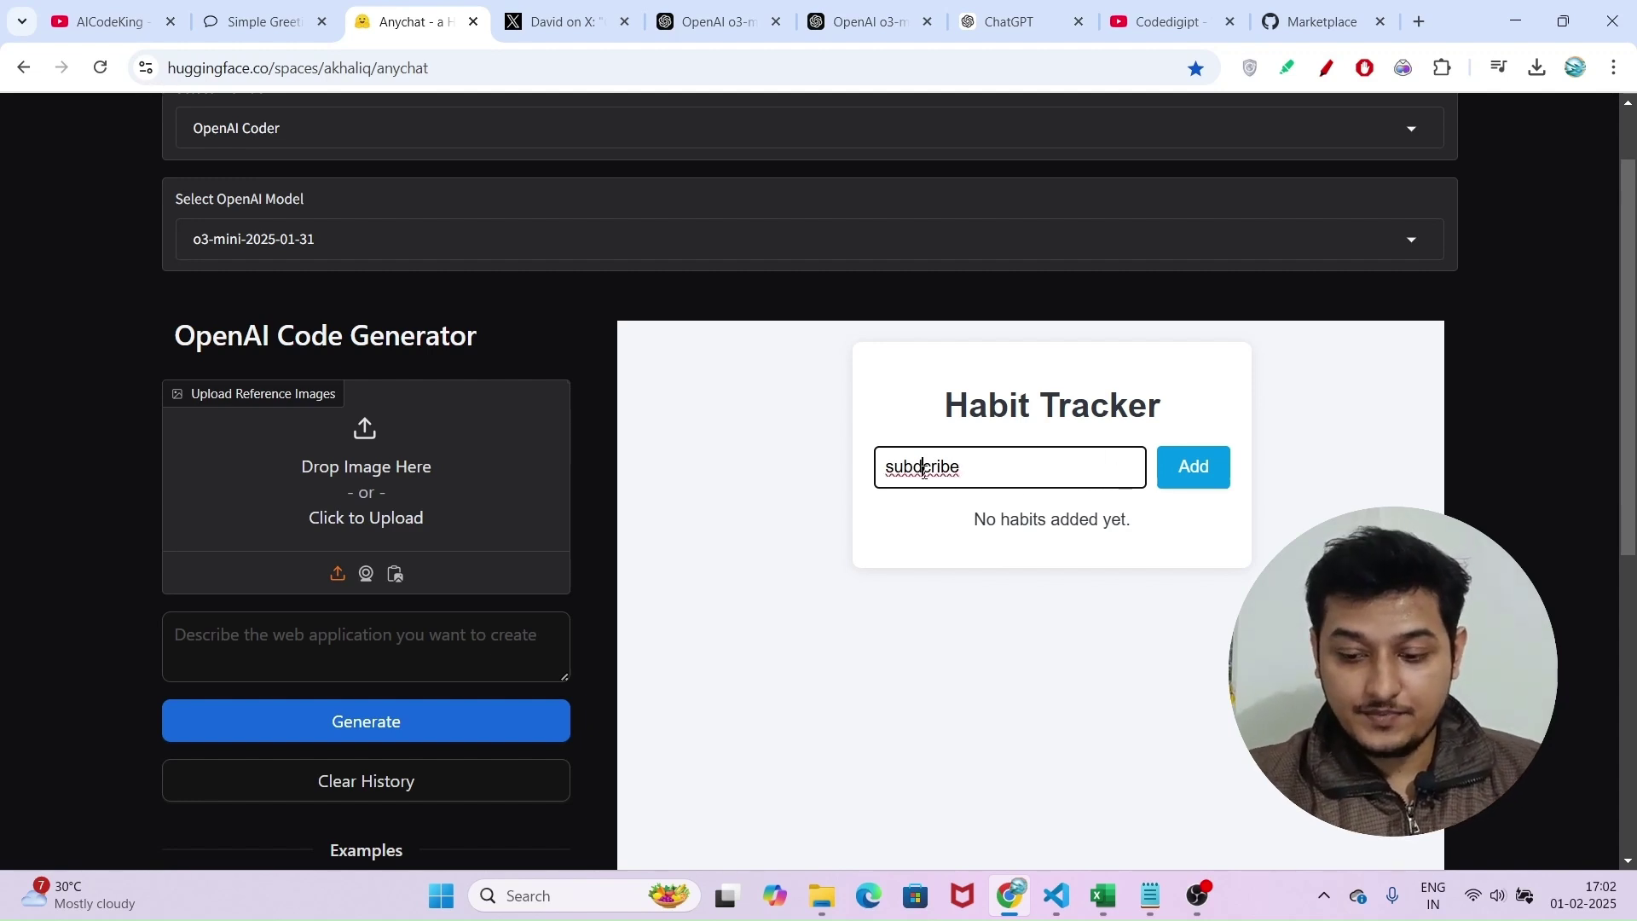
{"action": "key", "text": "BackSpace"}
{"action": "type", "text": "s"}
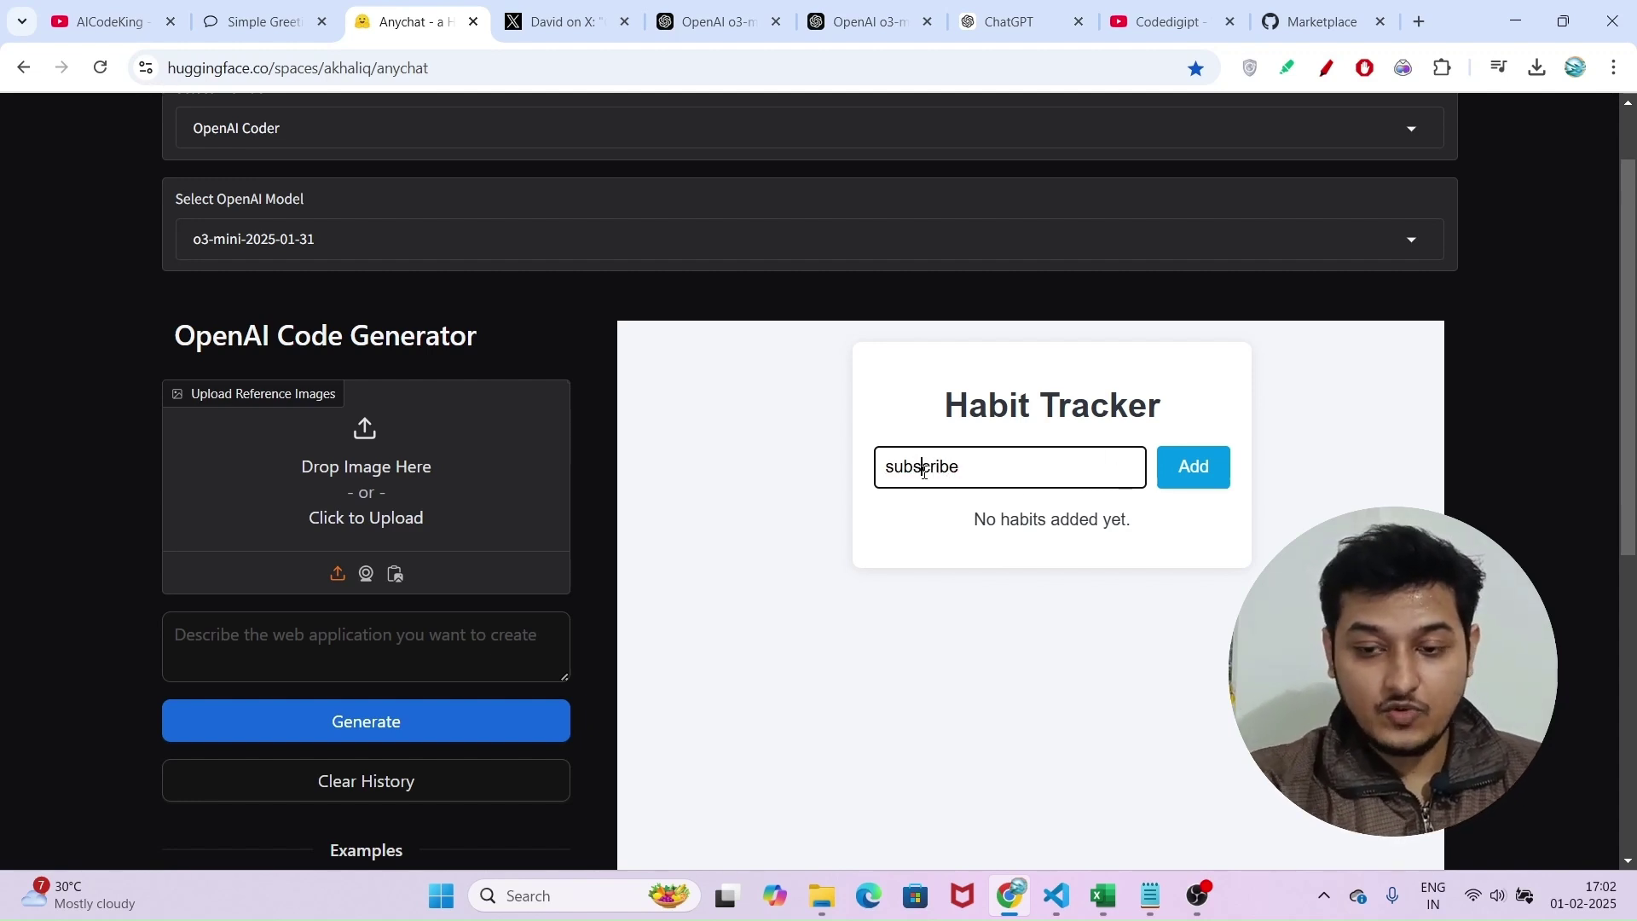
{"action": "left_click", "coordinate": [1181, 484]}
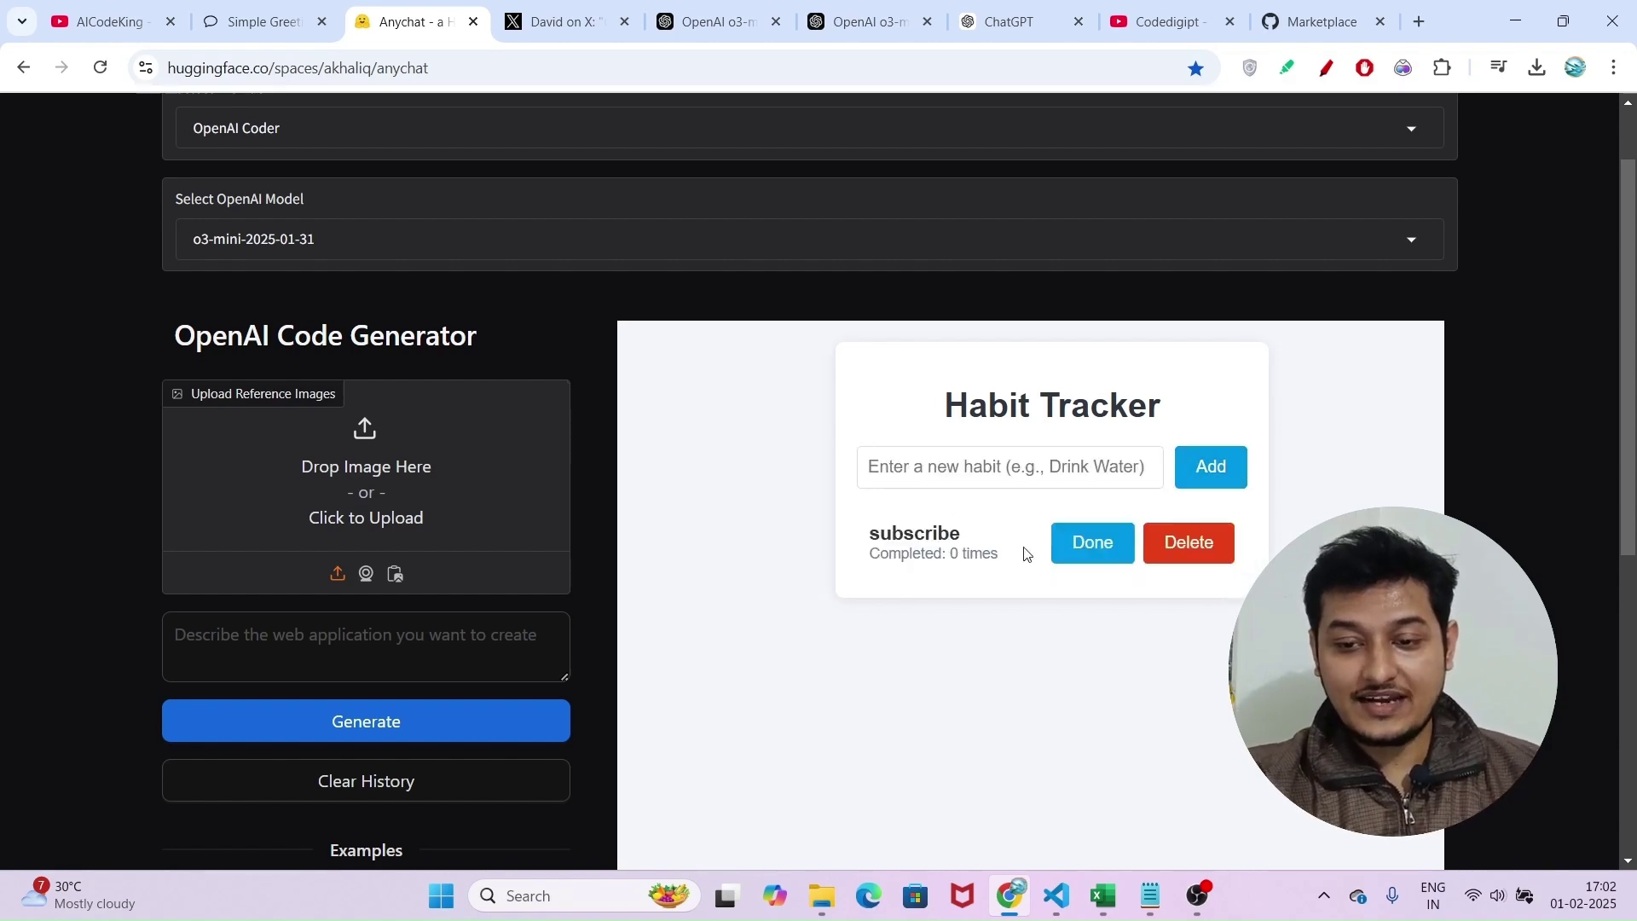
Step: Look over the habit tracker with its new entry and Anychat's selected provider and model, and briefly visit the Notepad list
{"action": "scroll", "coordinate": [1047, 567], "scroll_direction": "up", "scroll_amount": 3}
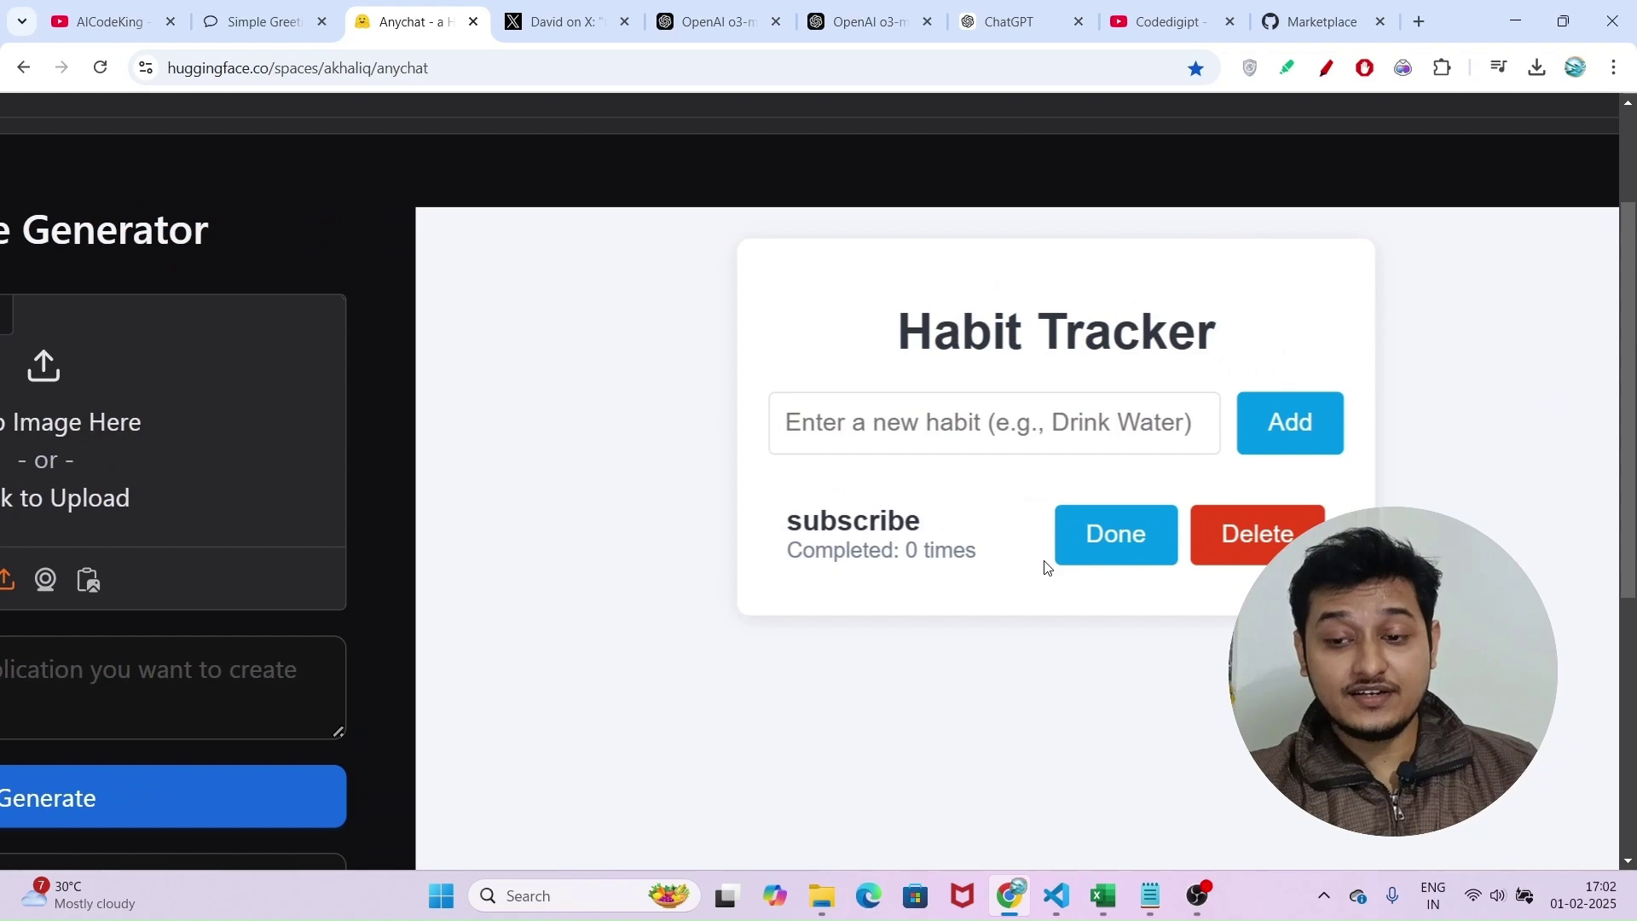
{"action": "scroll", "coordinate": [1048, 567], "scroll_direction": "right", "scroll_amount": 3}
{"action": "scroll", "coordinate": [1033, 539], "scroll_direction": "down", "scroll_amount": 3}
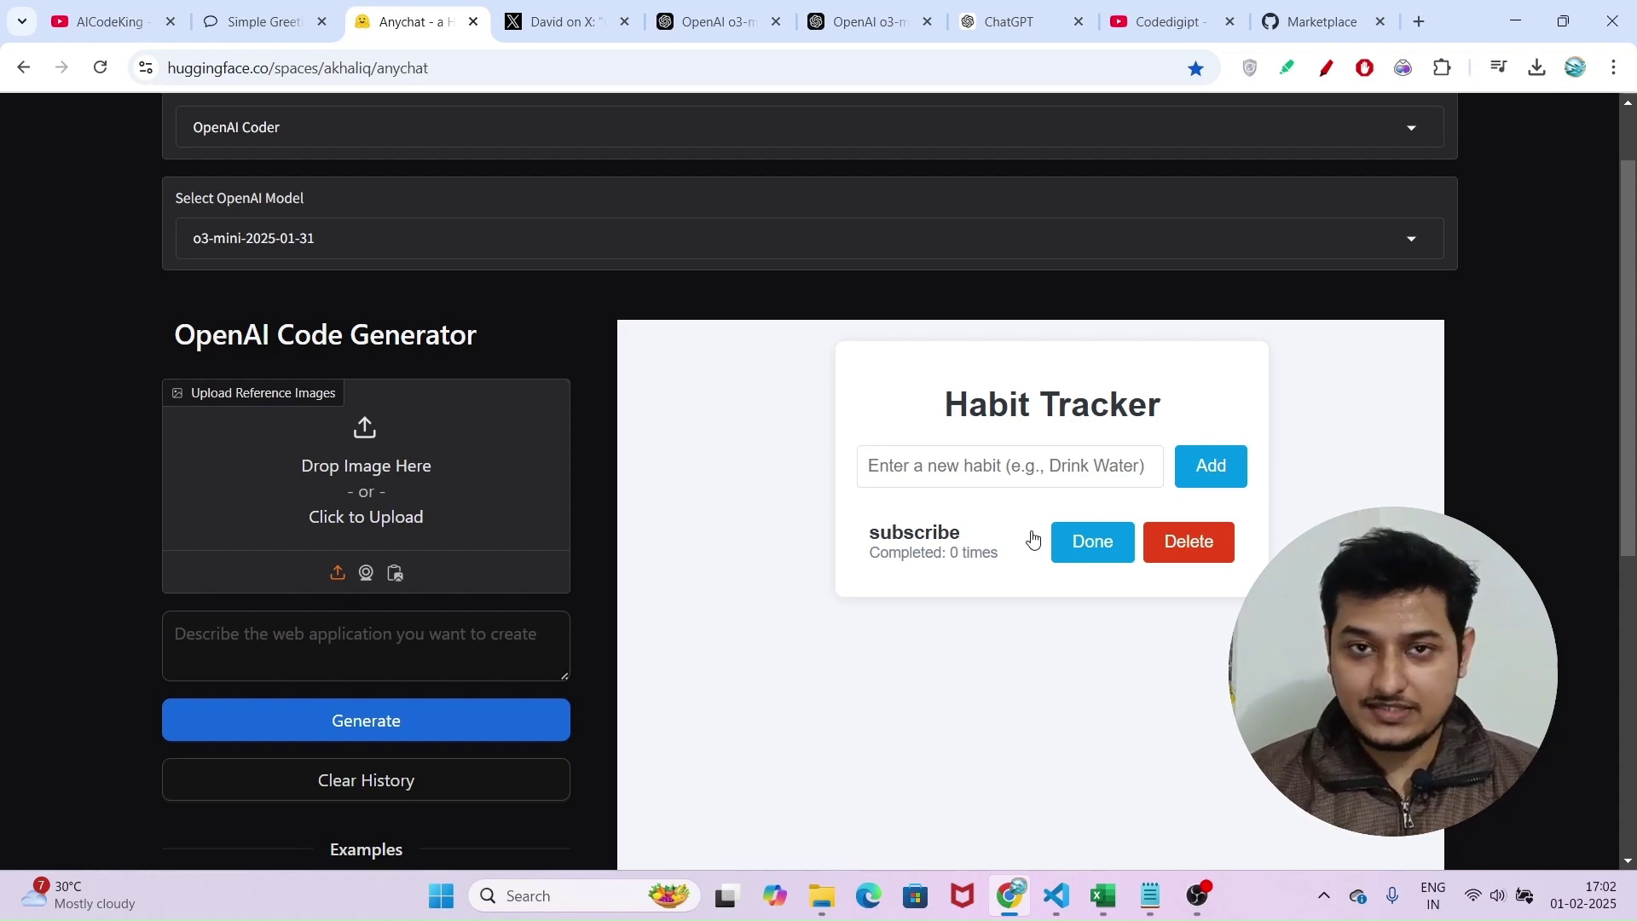
{"action": "scroll", "coordinate": [1032, 539], "scroll_direction": "up", "scroll_amount": 1}
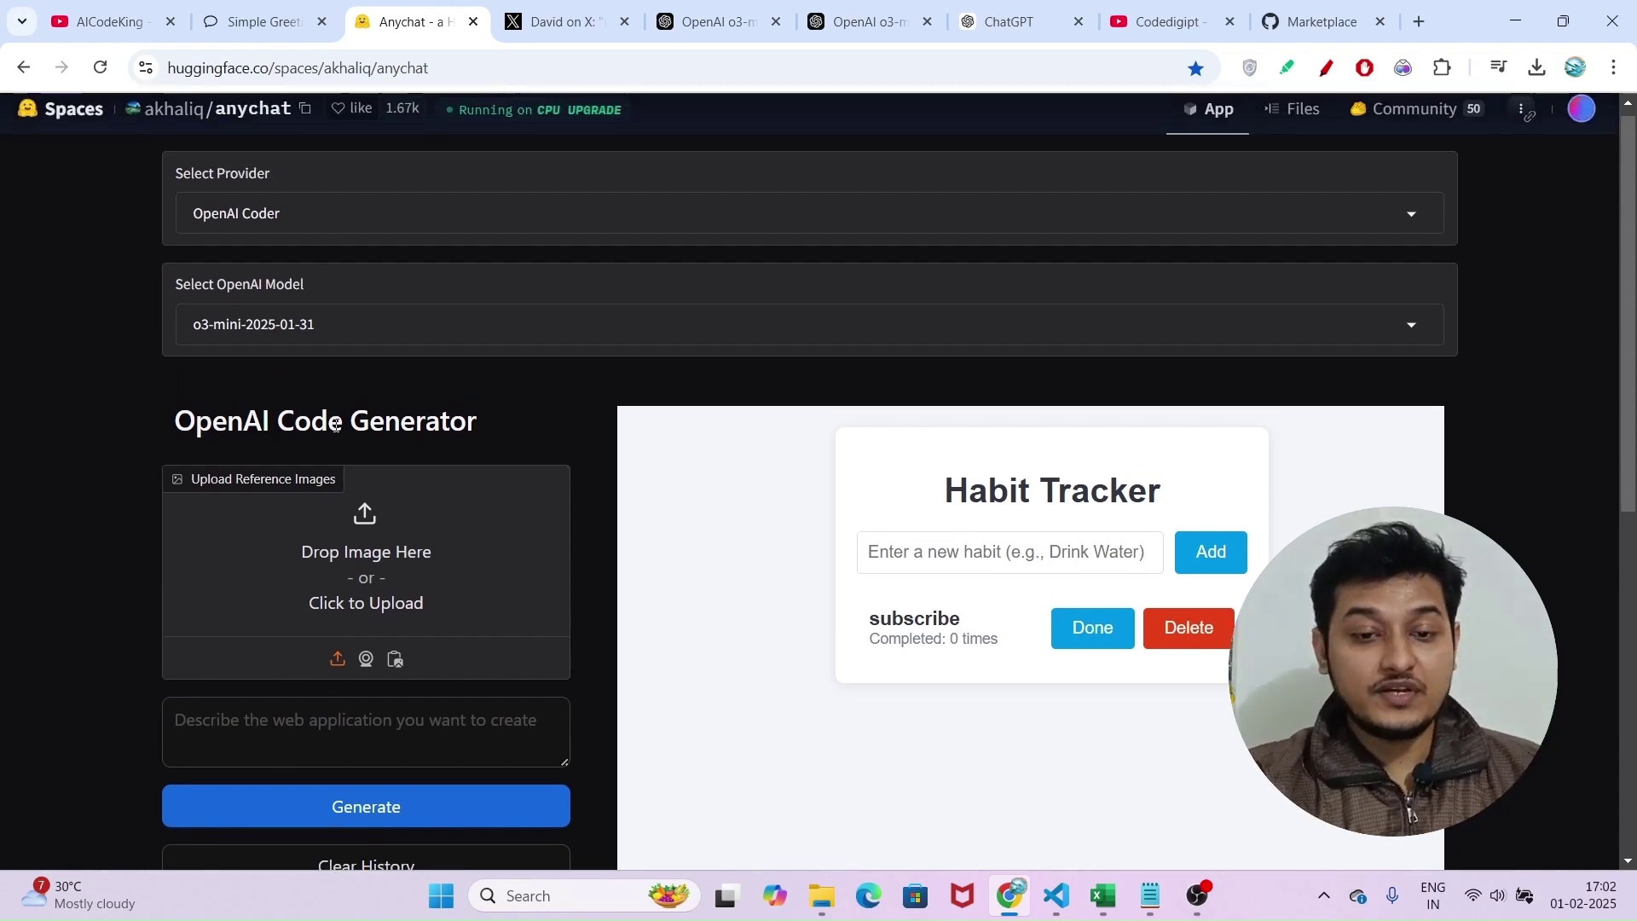
{"action": "scroll", "coordinate": [215, 295], "scroll_direction": "up", "scroll_amount": 3}
{"action": "scroll", "coordinate": [215, 295], "scroll_direction": "down", "scroll_amount": 3}
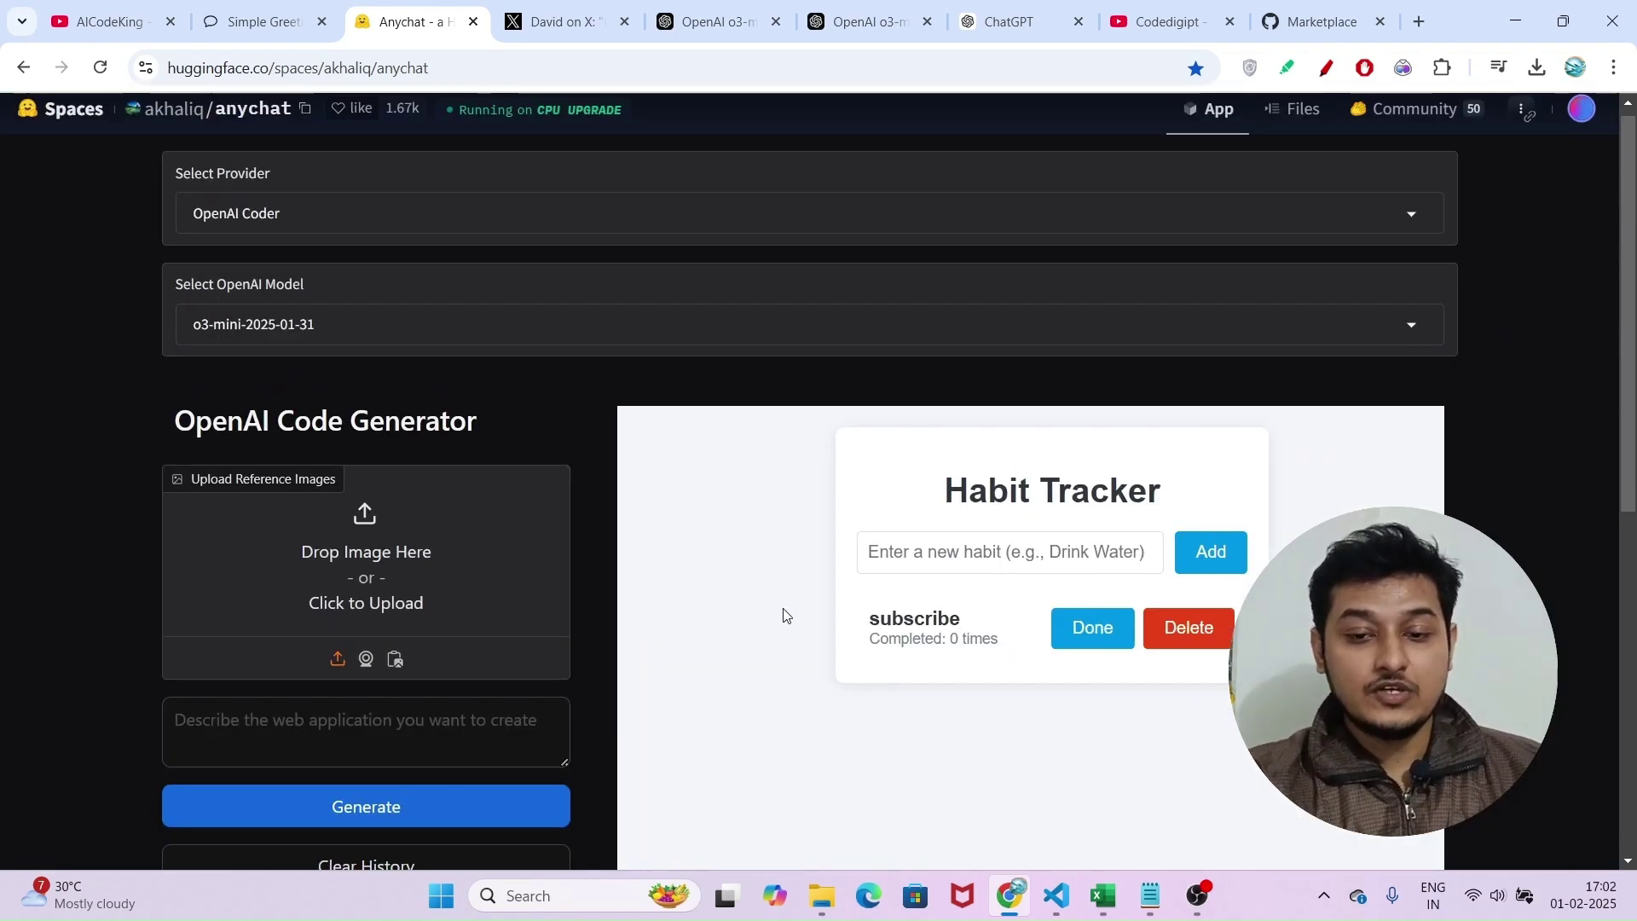
{"action": "left_click", "coordinate": [1147, 889]}
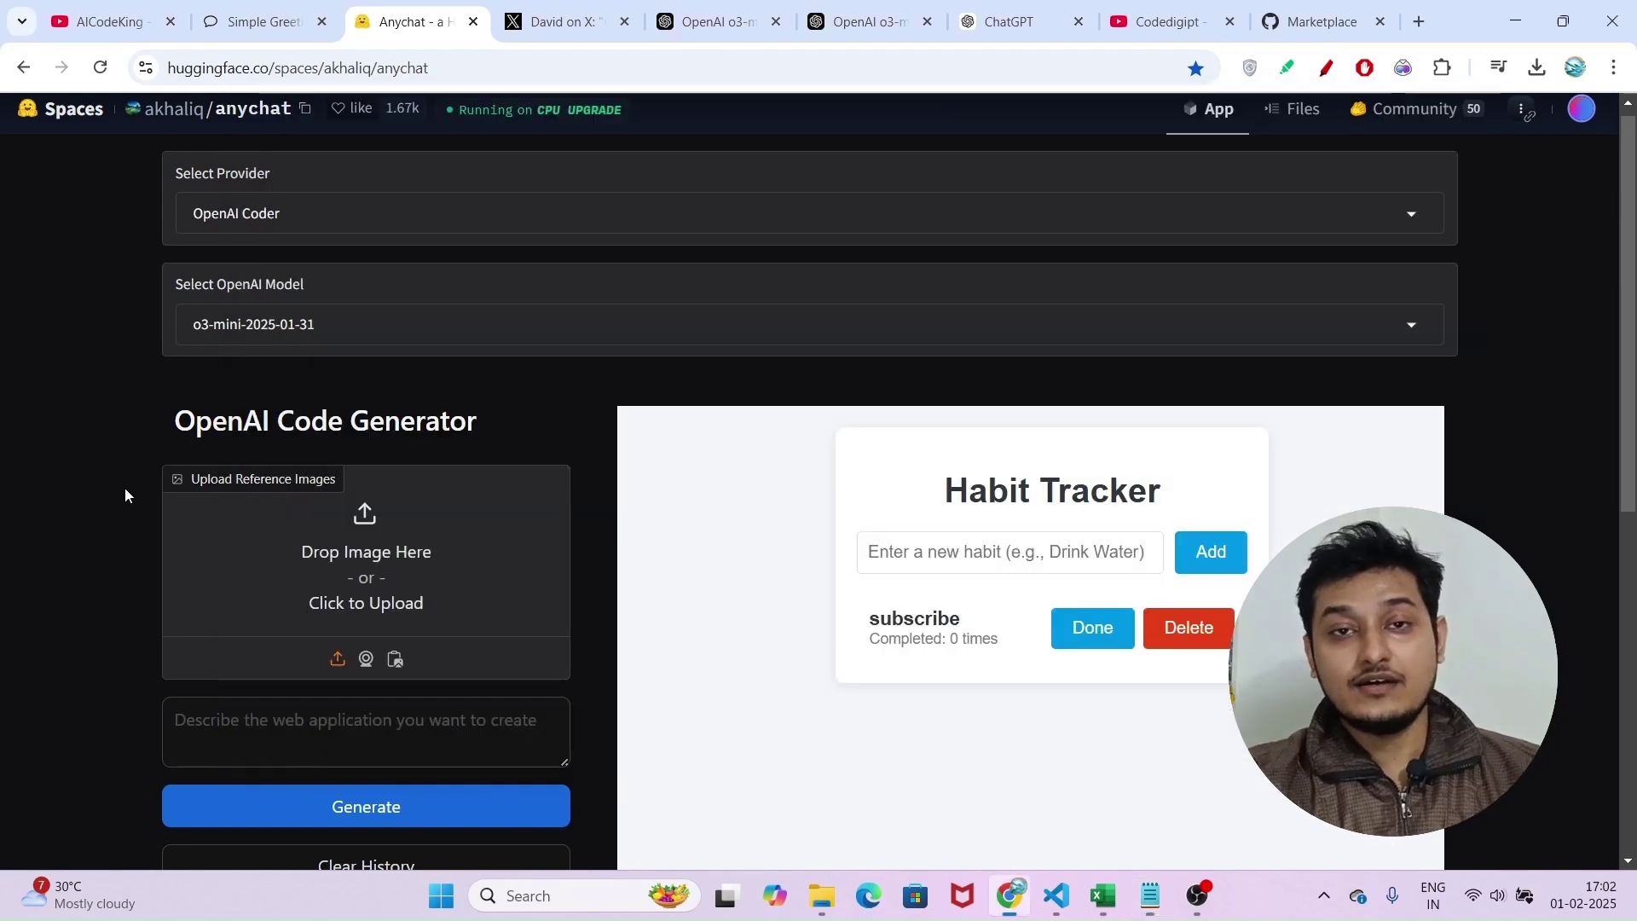
{"action": "left_click", "coordinate": [124, 488]}
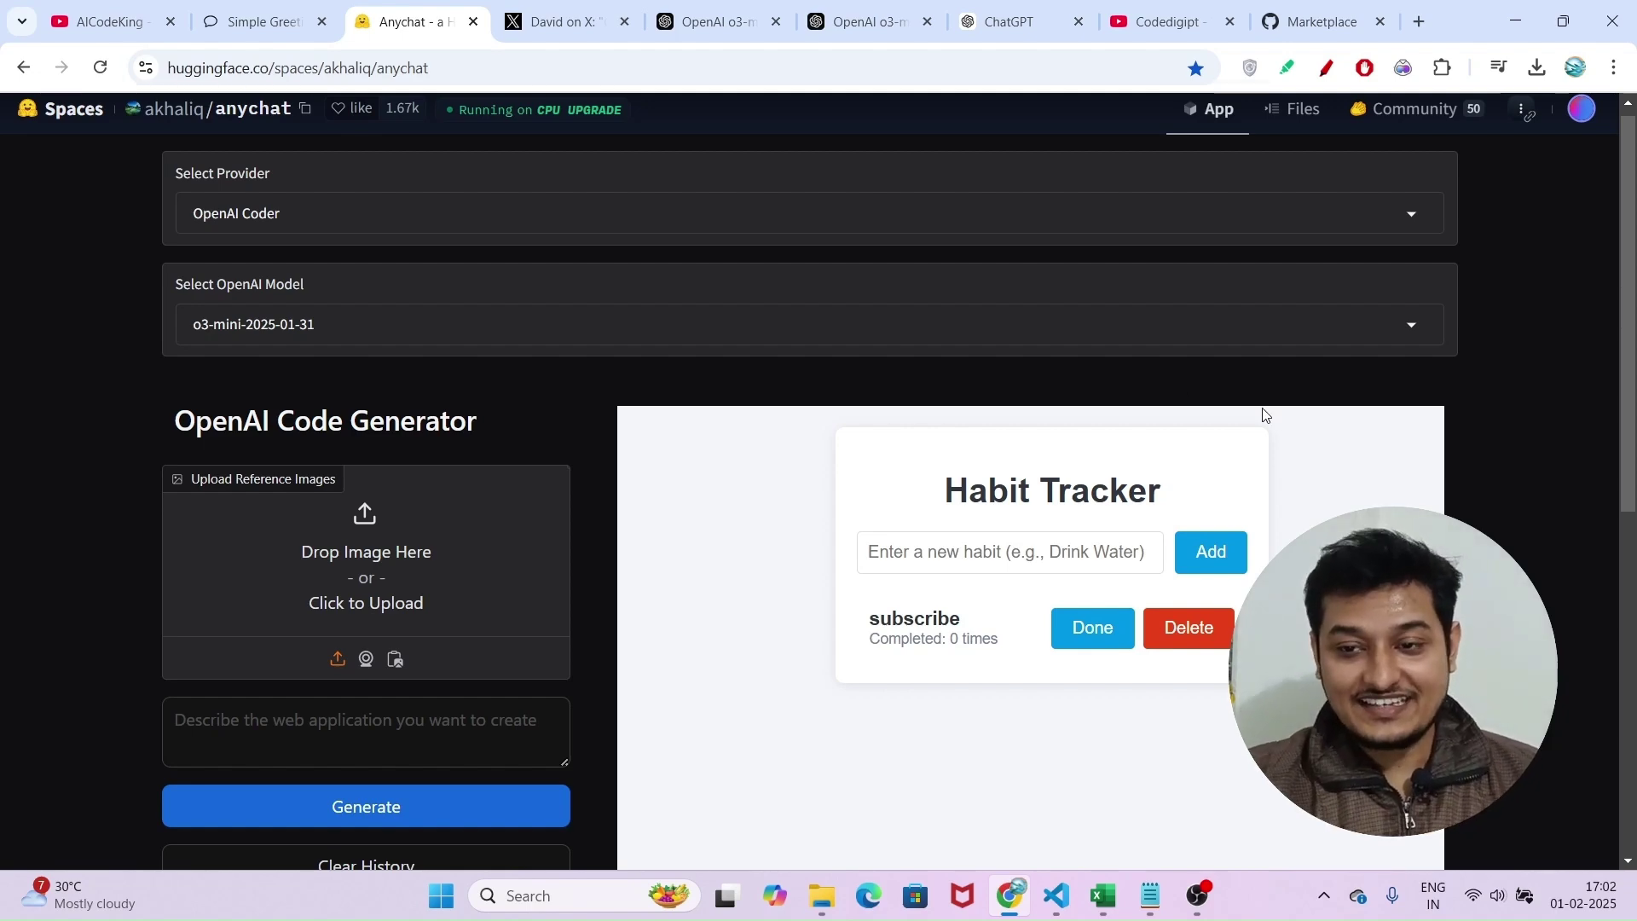
Step: Switch to VS Code, view the installed Cline extension's details page, and return to the Cline chat
{"action": "left_click", "coordinate": [1073, 902]}
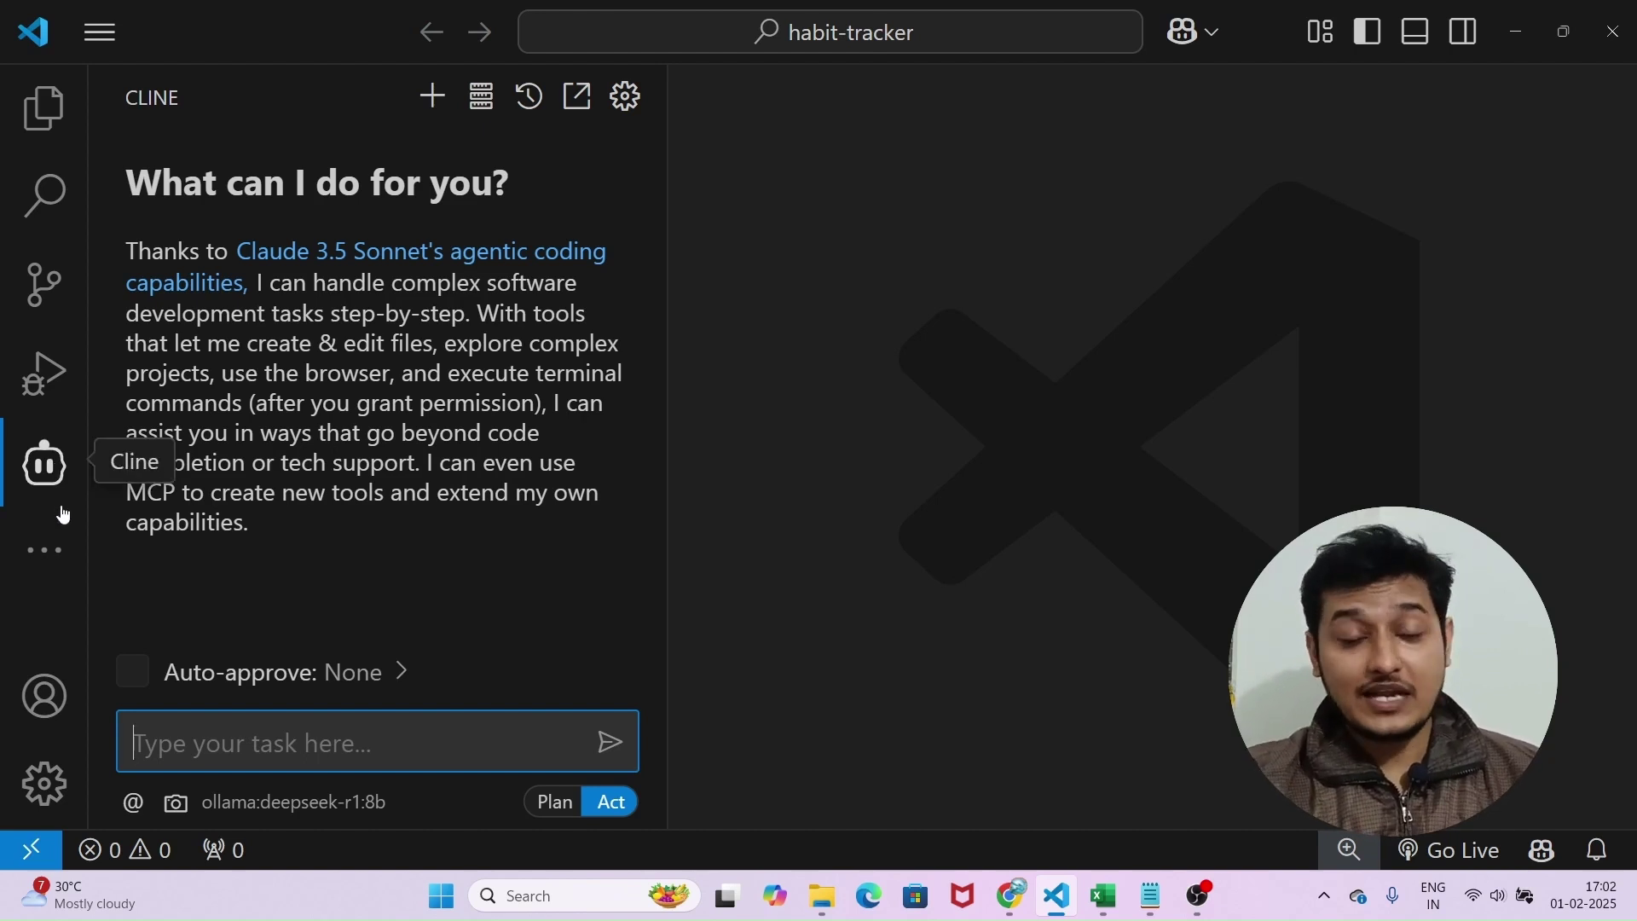
{"action": "left_click", "coordinate": [47, 548]}
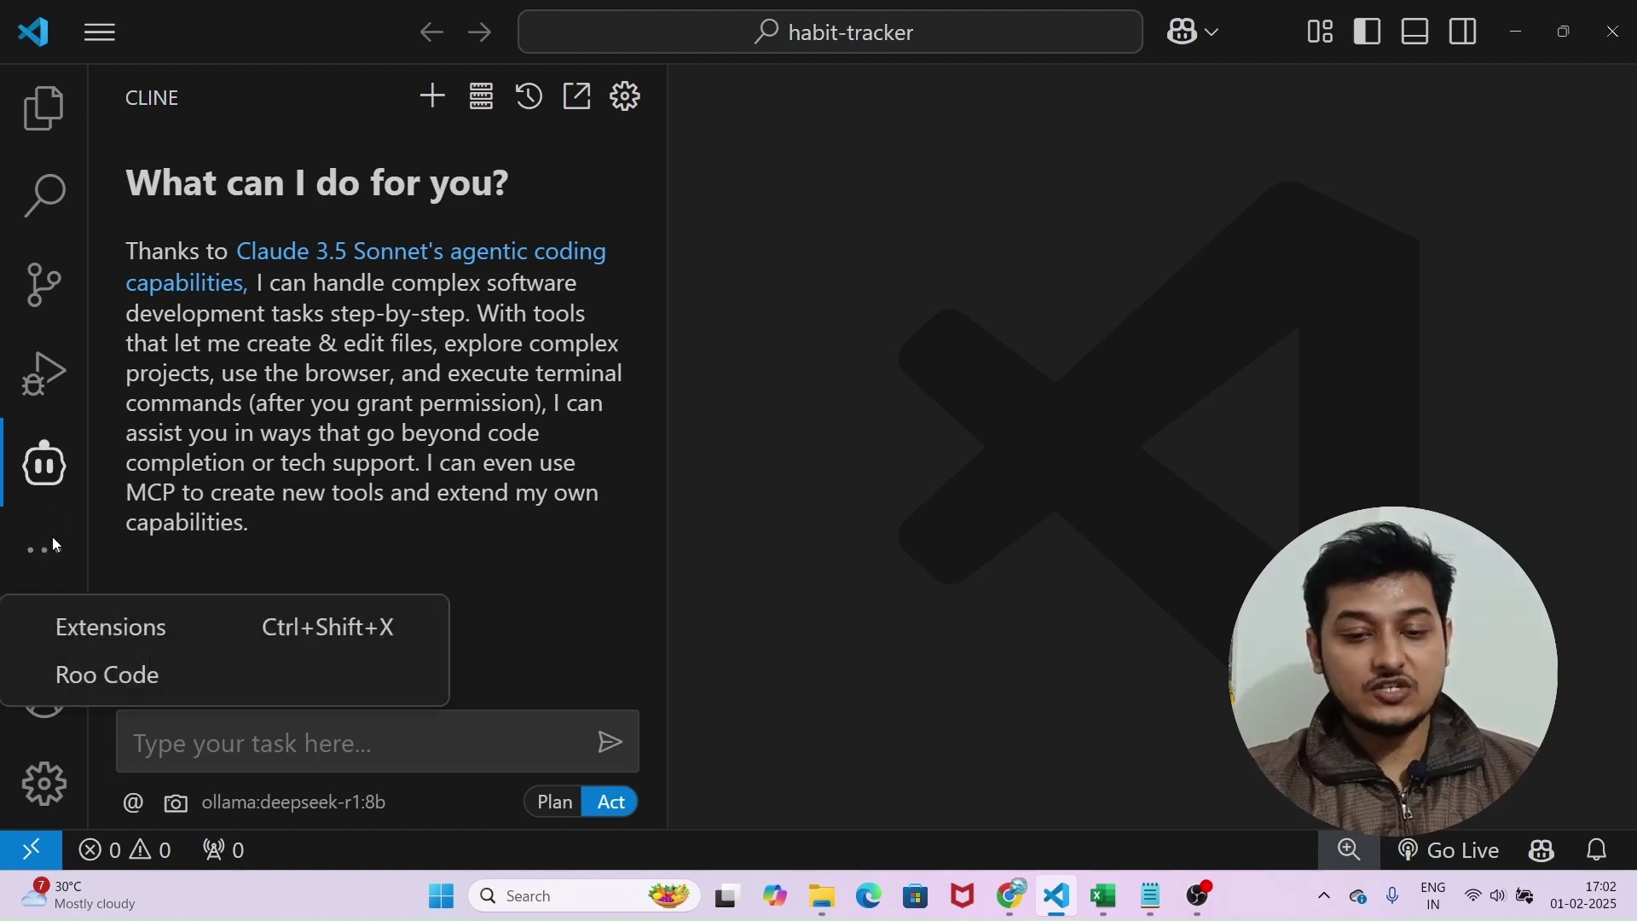
{"action": "left_click", "coordinate": [124, 635]}
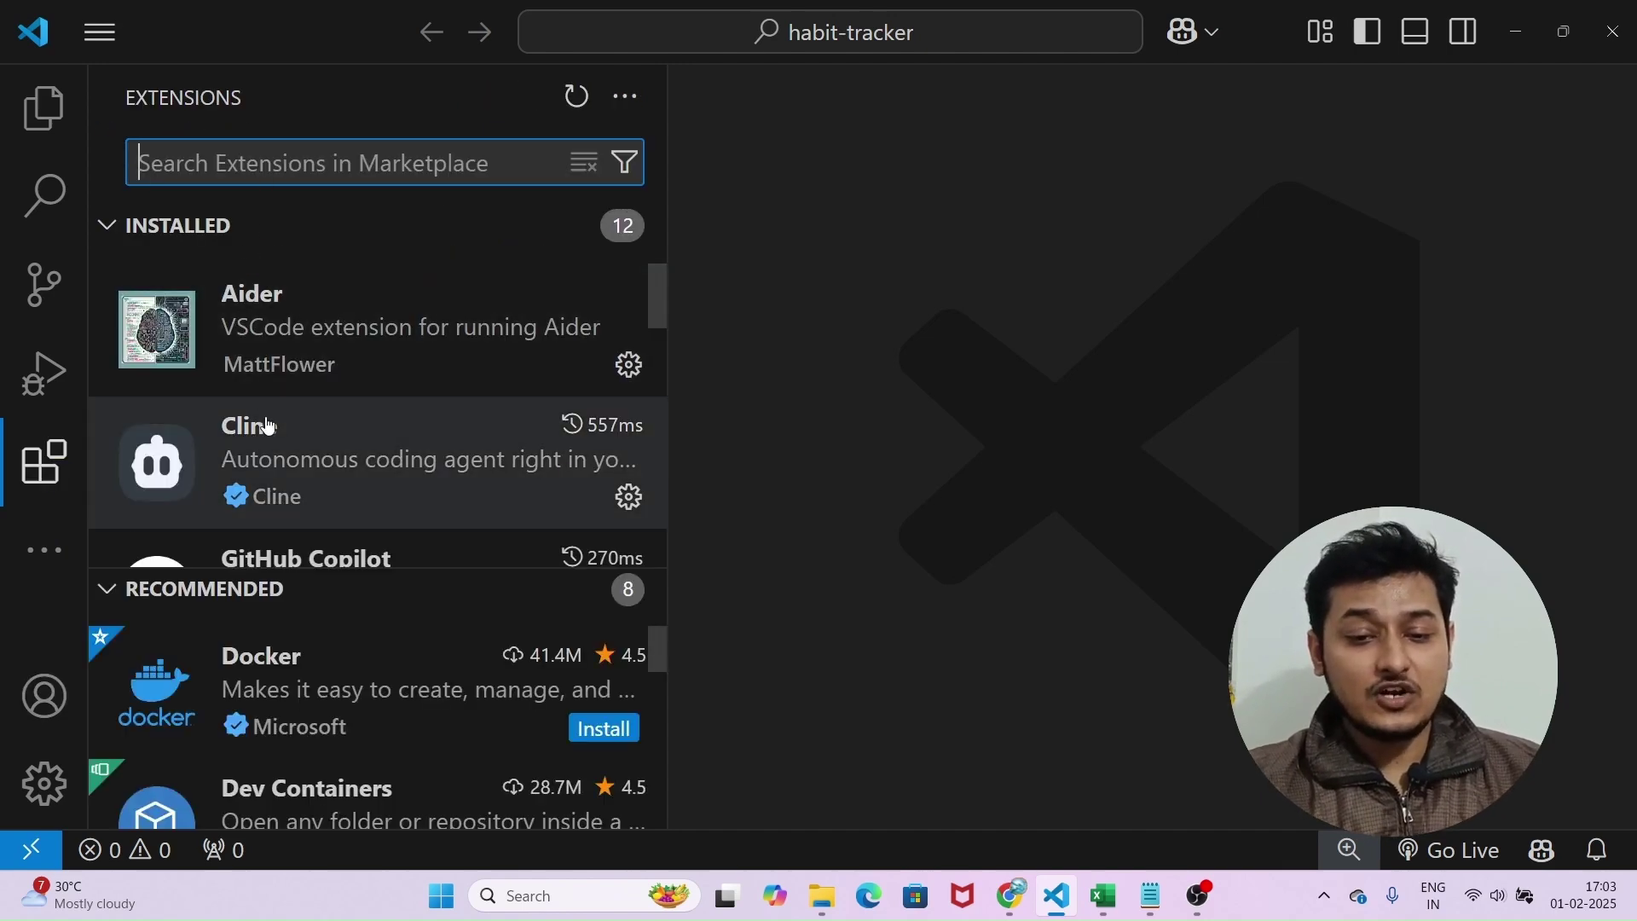
{"action": "left_click", "coordinate": [267, 424]}
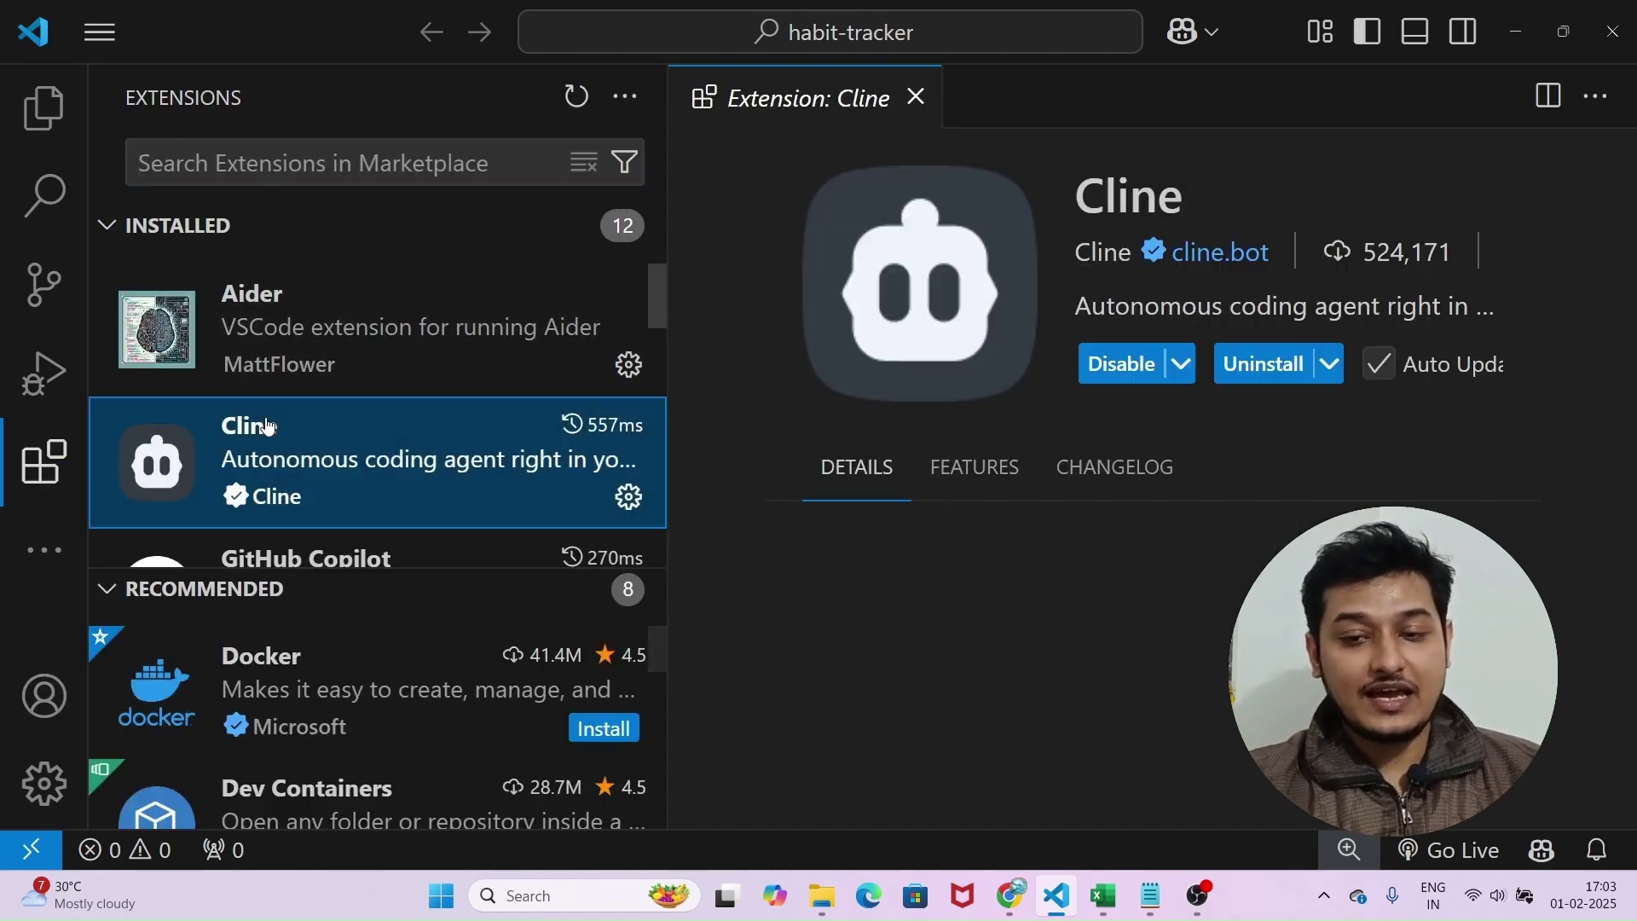
{"action": "left_click", "coordinate": [39, 554]}
{"action": "left_click", "coordinate": [85, 629]}
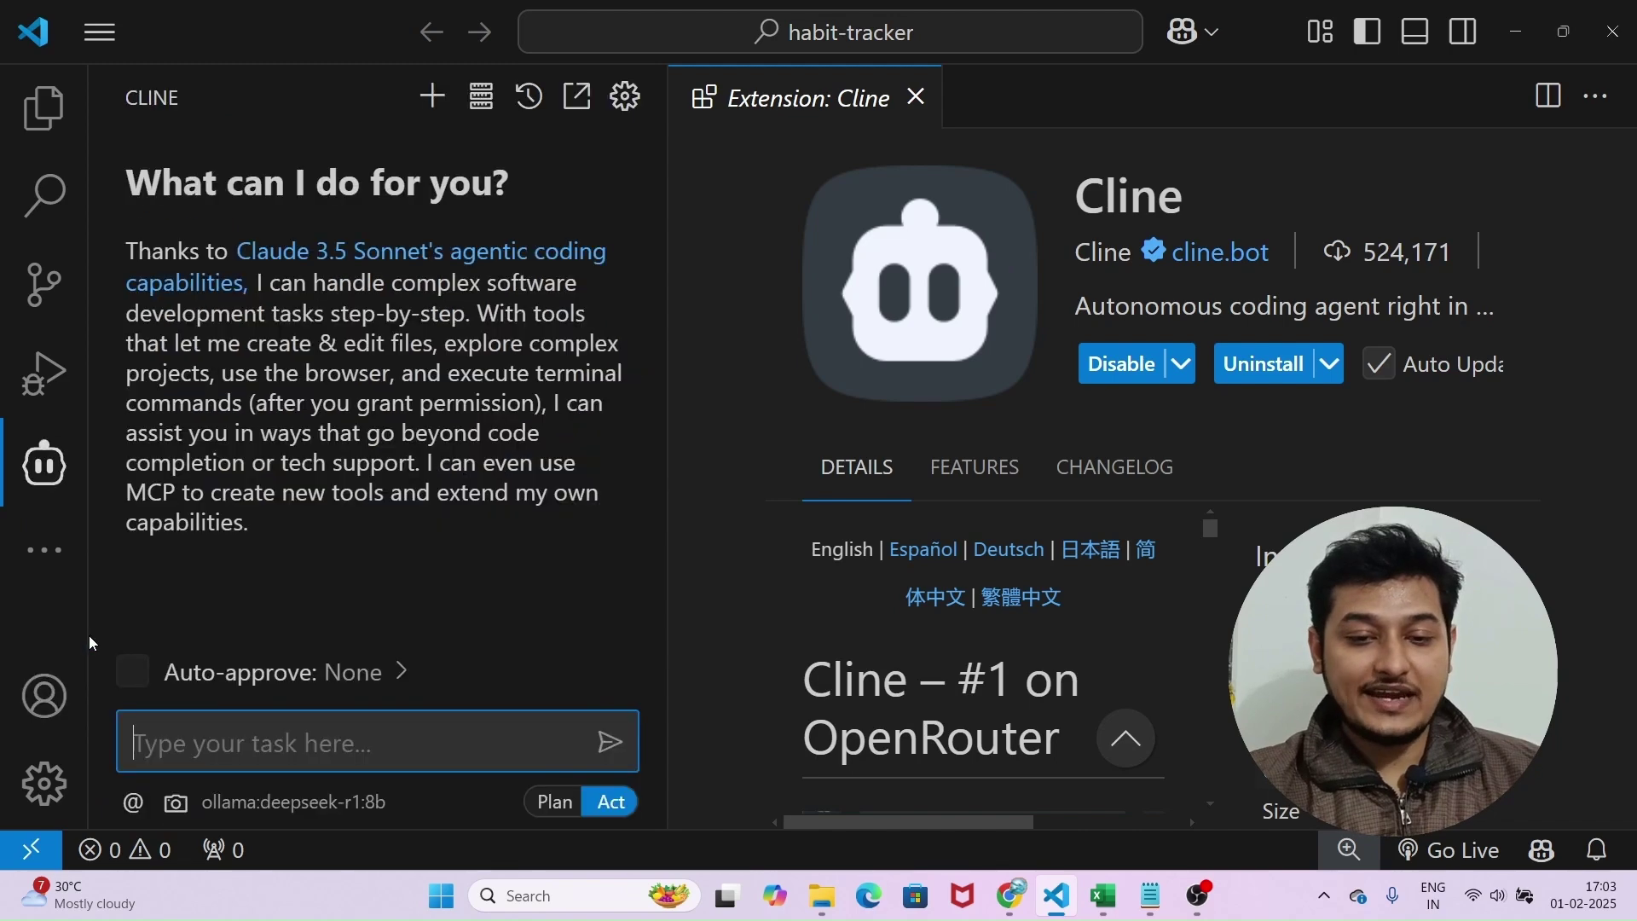
Step: Set Cline's API provider to VS Code LM API and its language model to copilot - o3-mini
{"action": "left_click", "coordinate": [629, 98]}
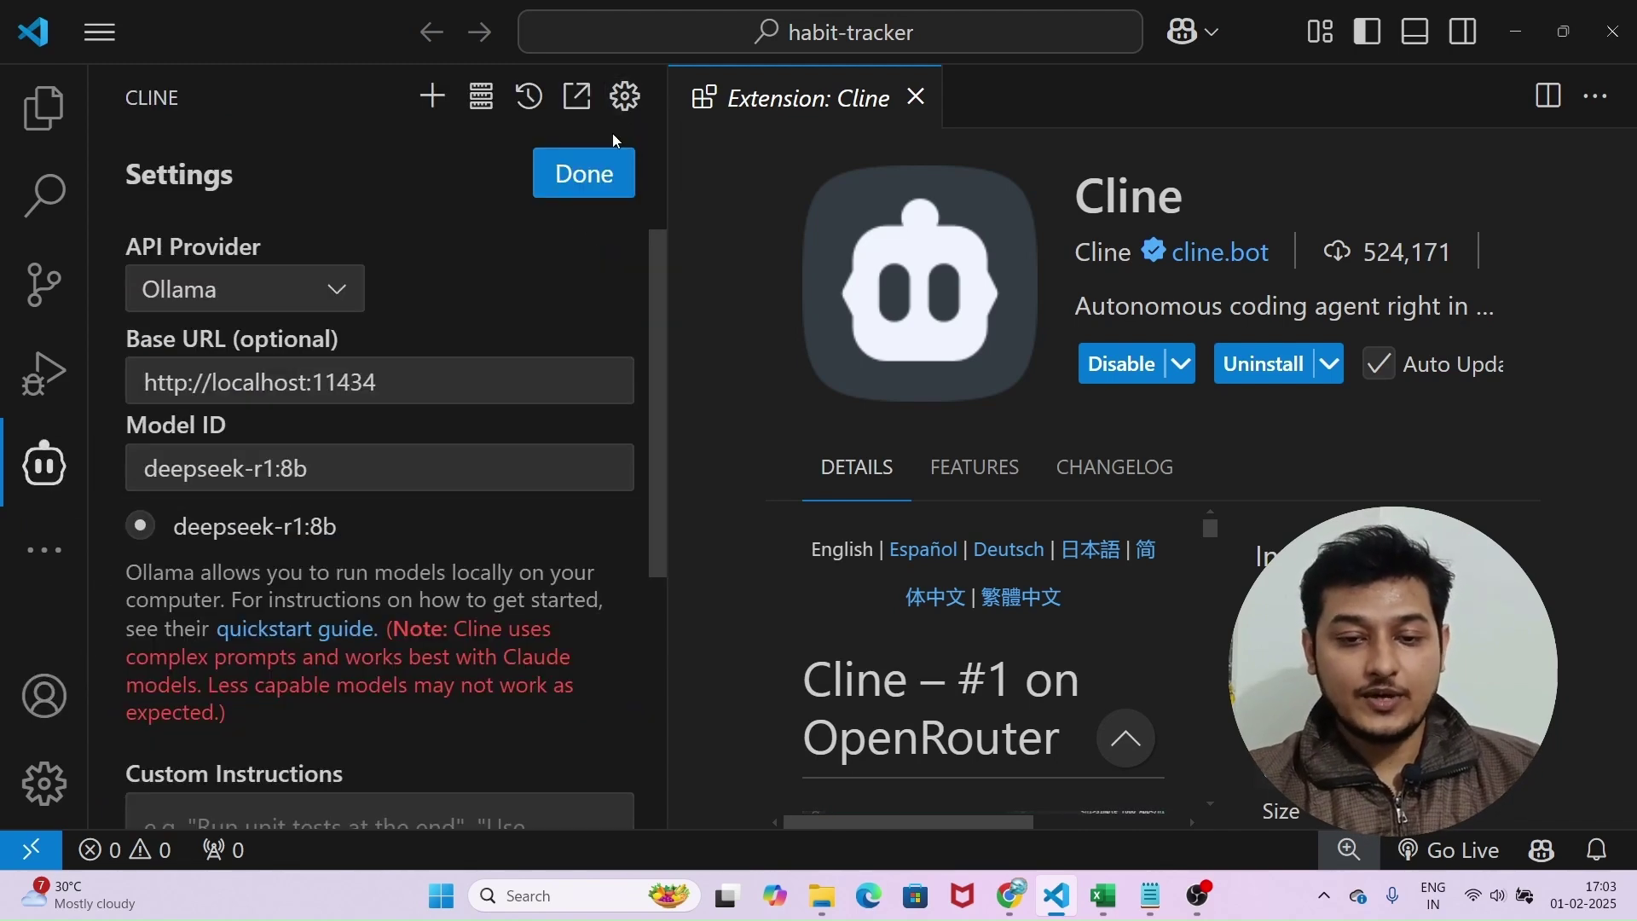
{"action": "left_click", "coordinate": [248, 296]}
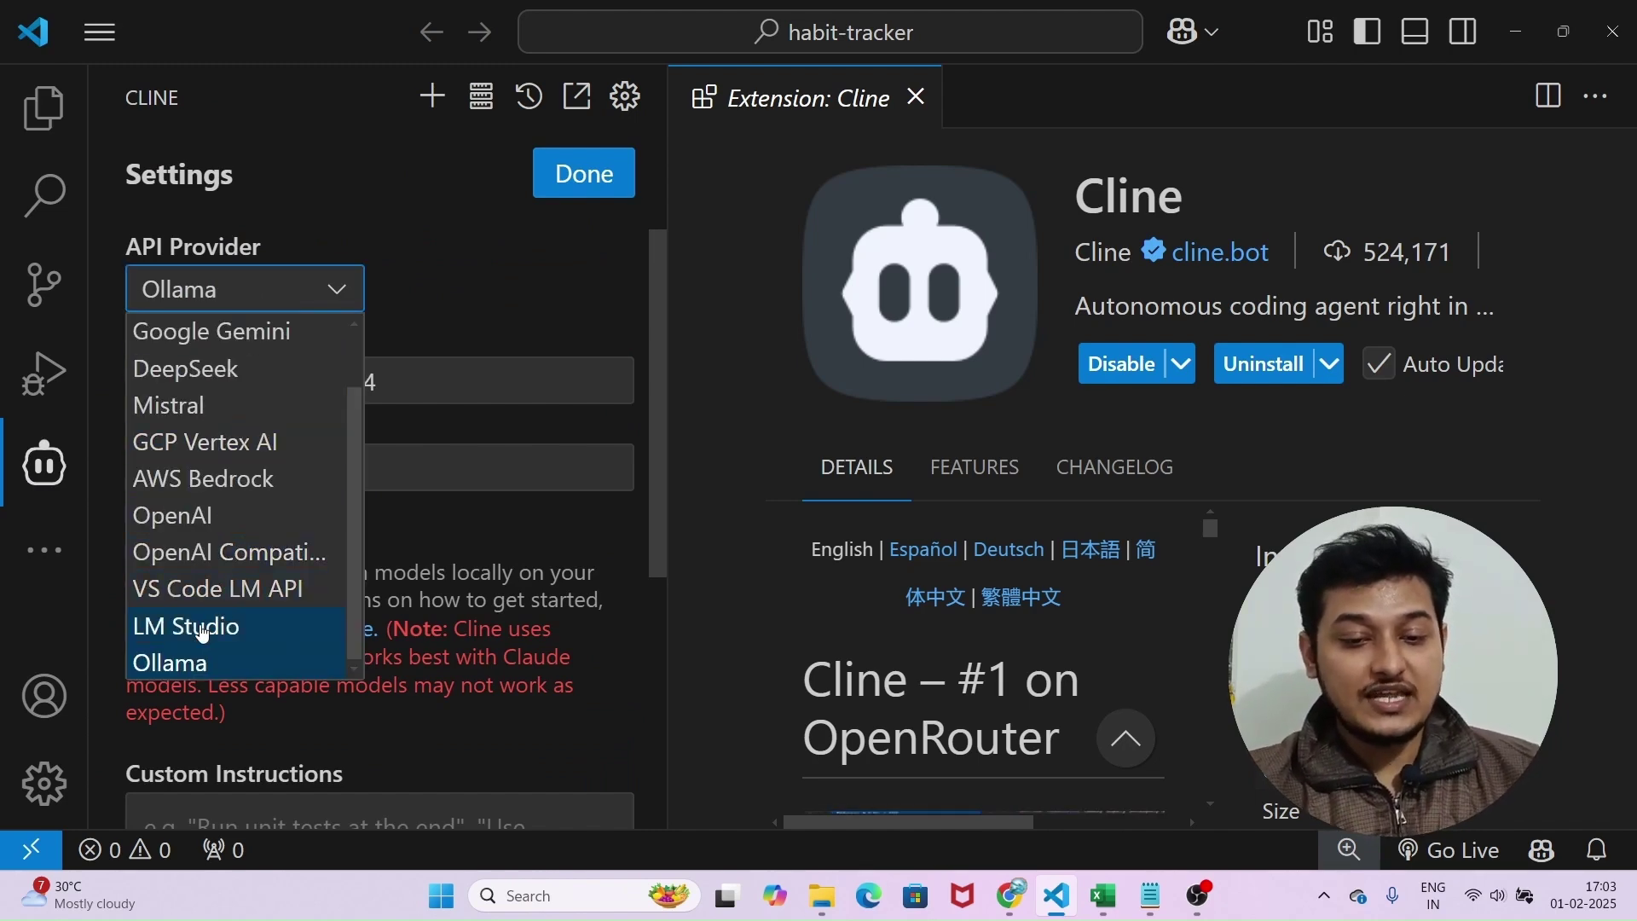
{"action": "left_click", "coordinate": [259, 607]}
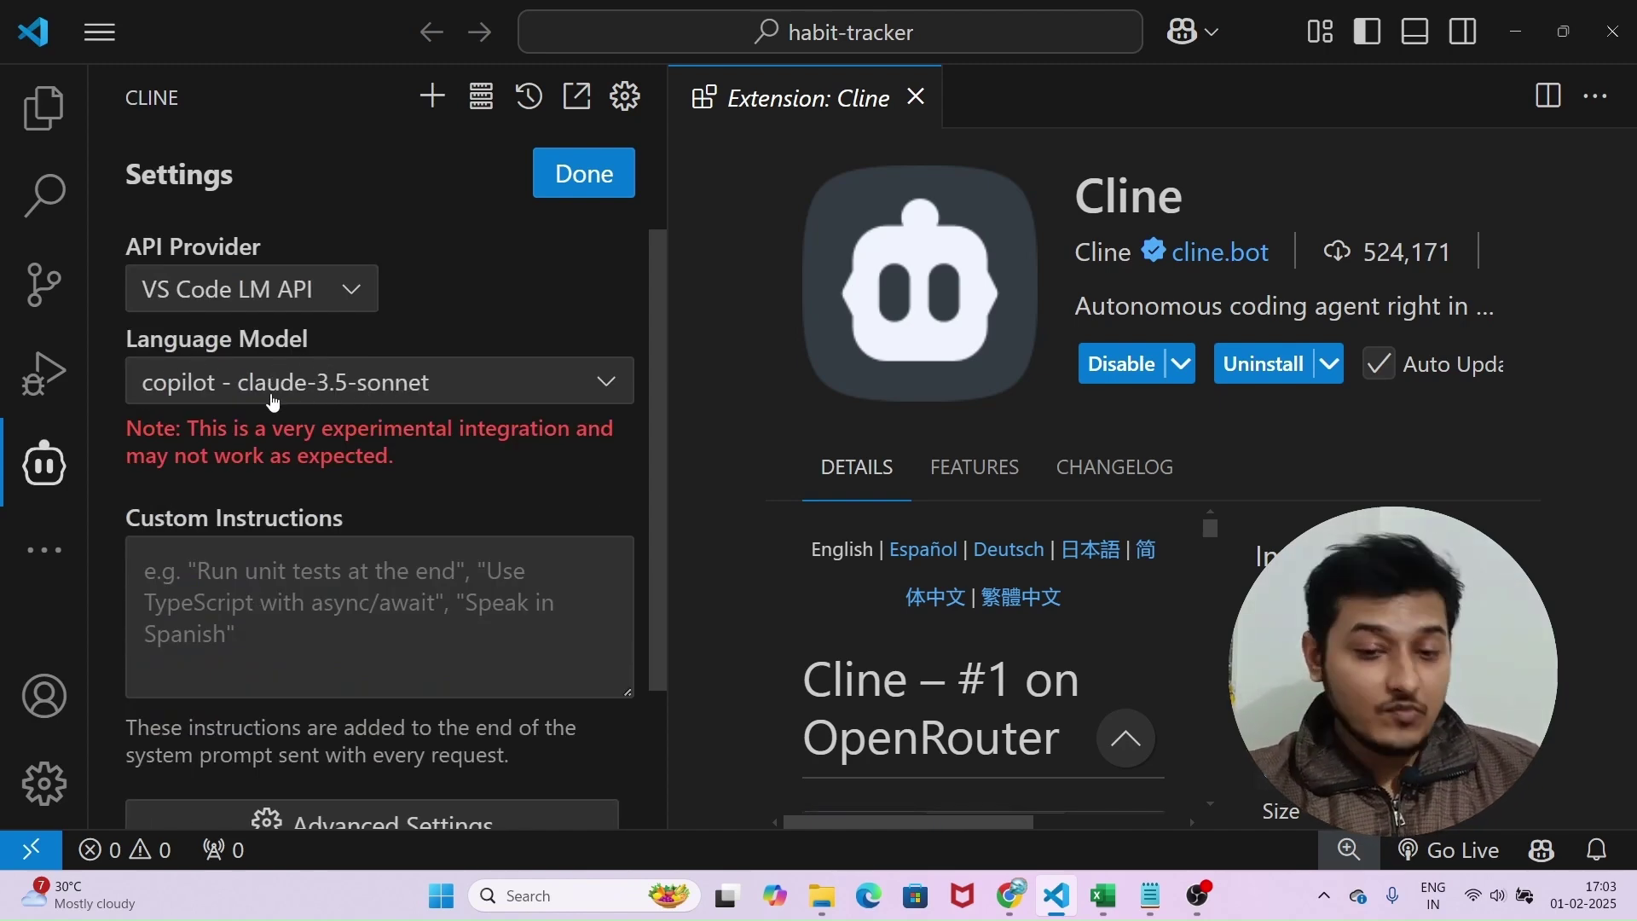
{"action": "left_click", "coordinate": [328, 392]}
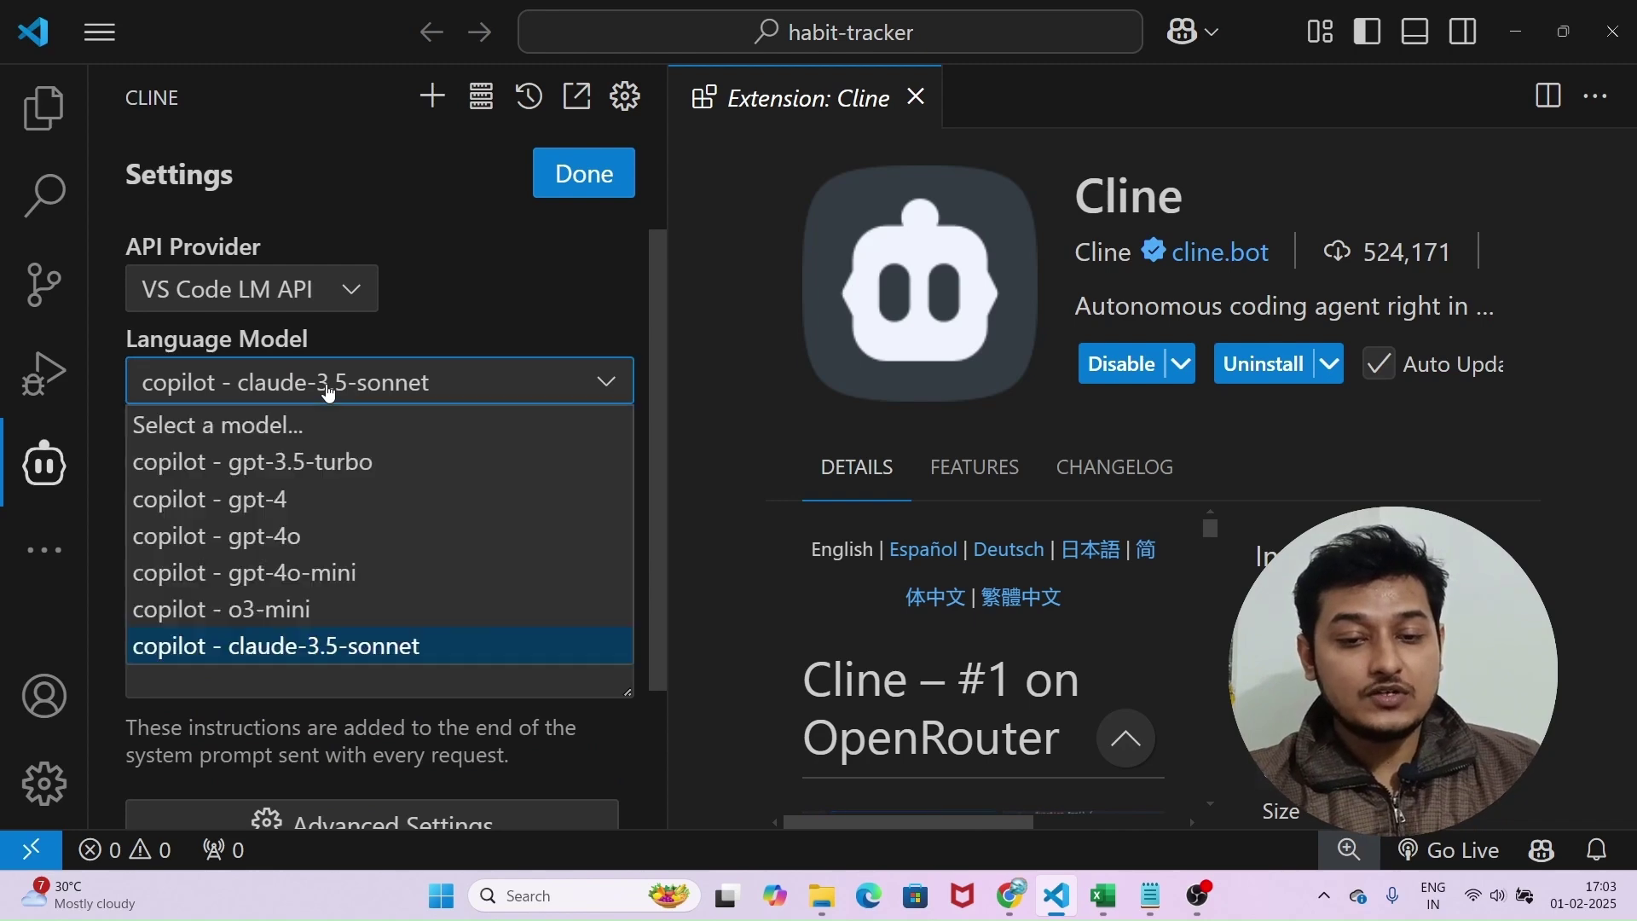
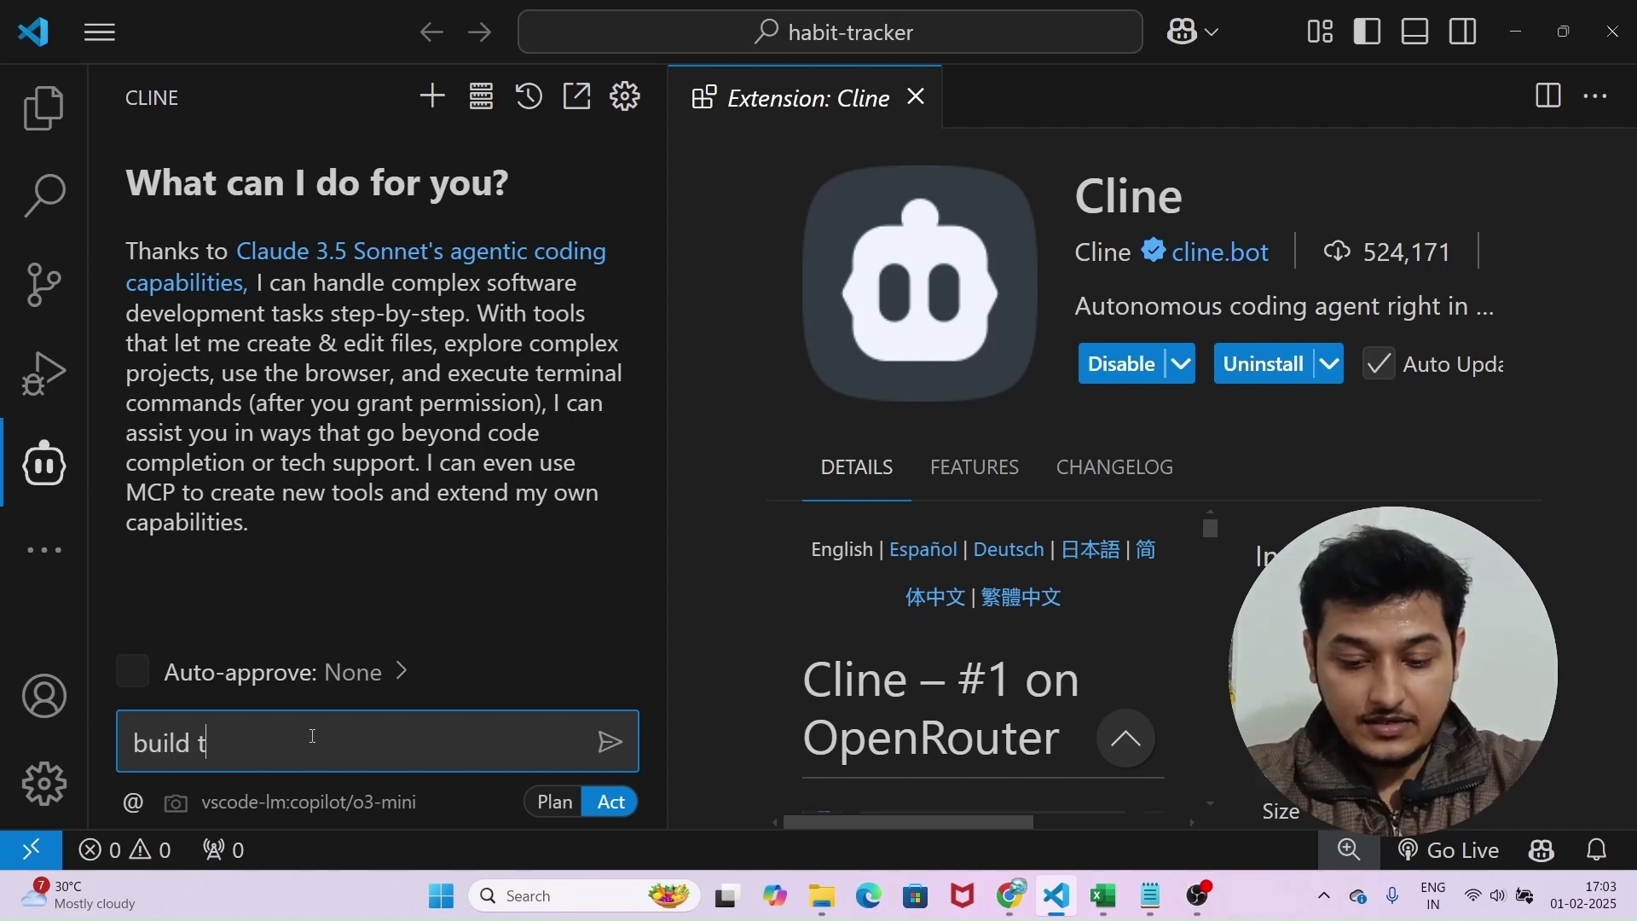
Step: Submit the task "build the habbit tracker website using reactjs" to Cline and allow it to access GitHub Copilot Chat's language models
{"action": "type", "text": "bbi"}
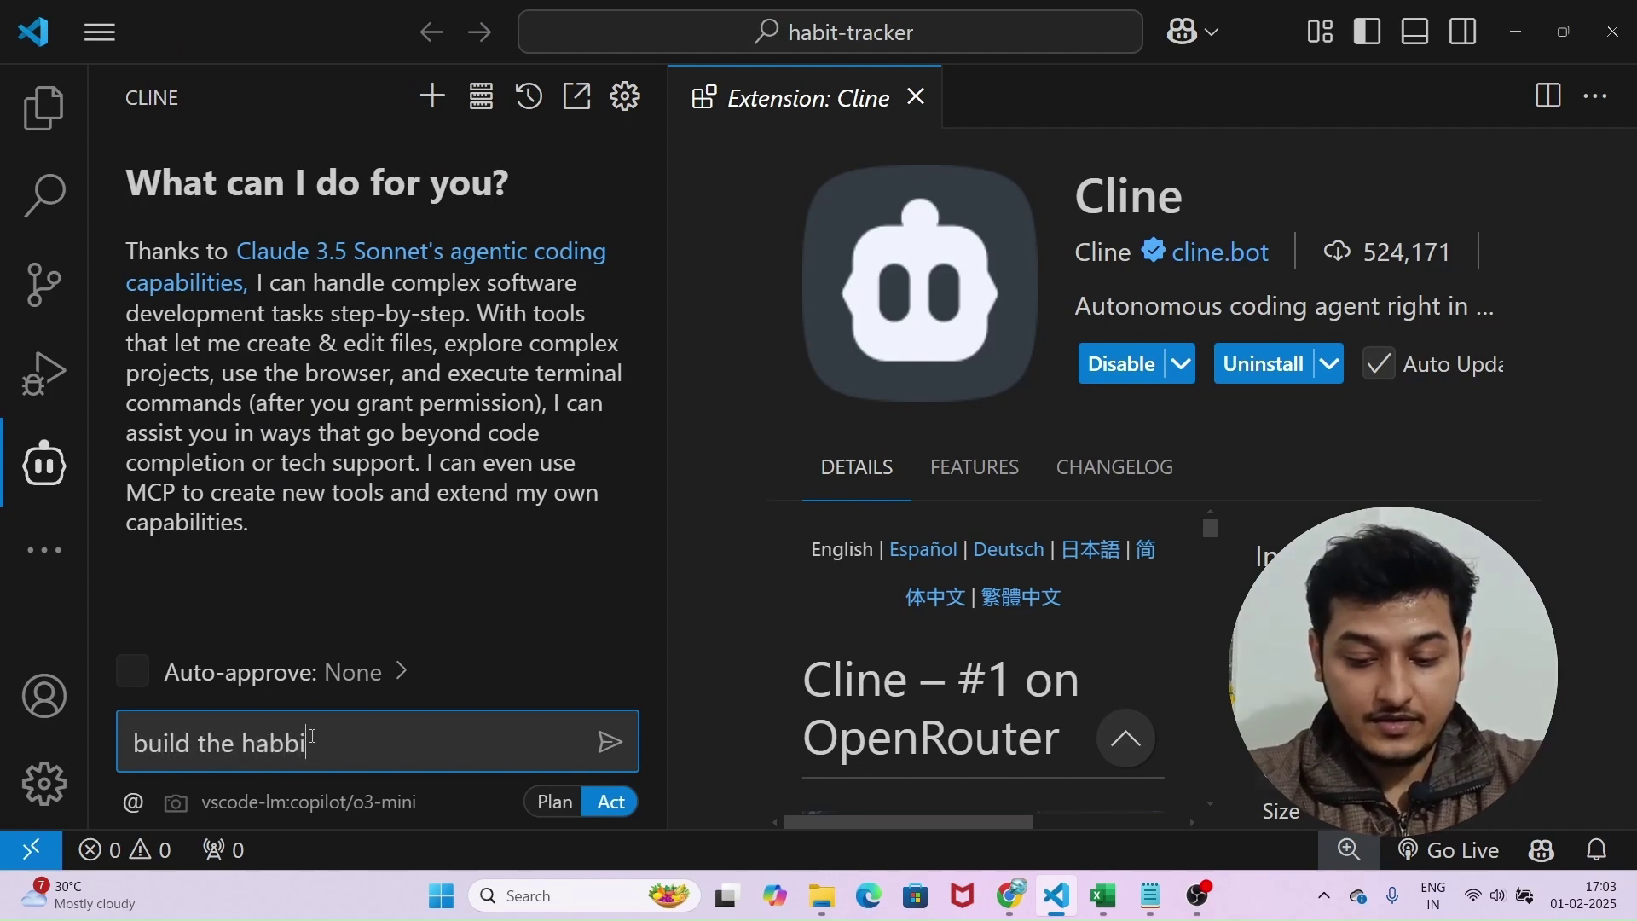
{"action": "type", "text": "t trac"}
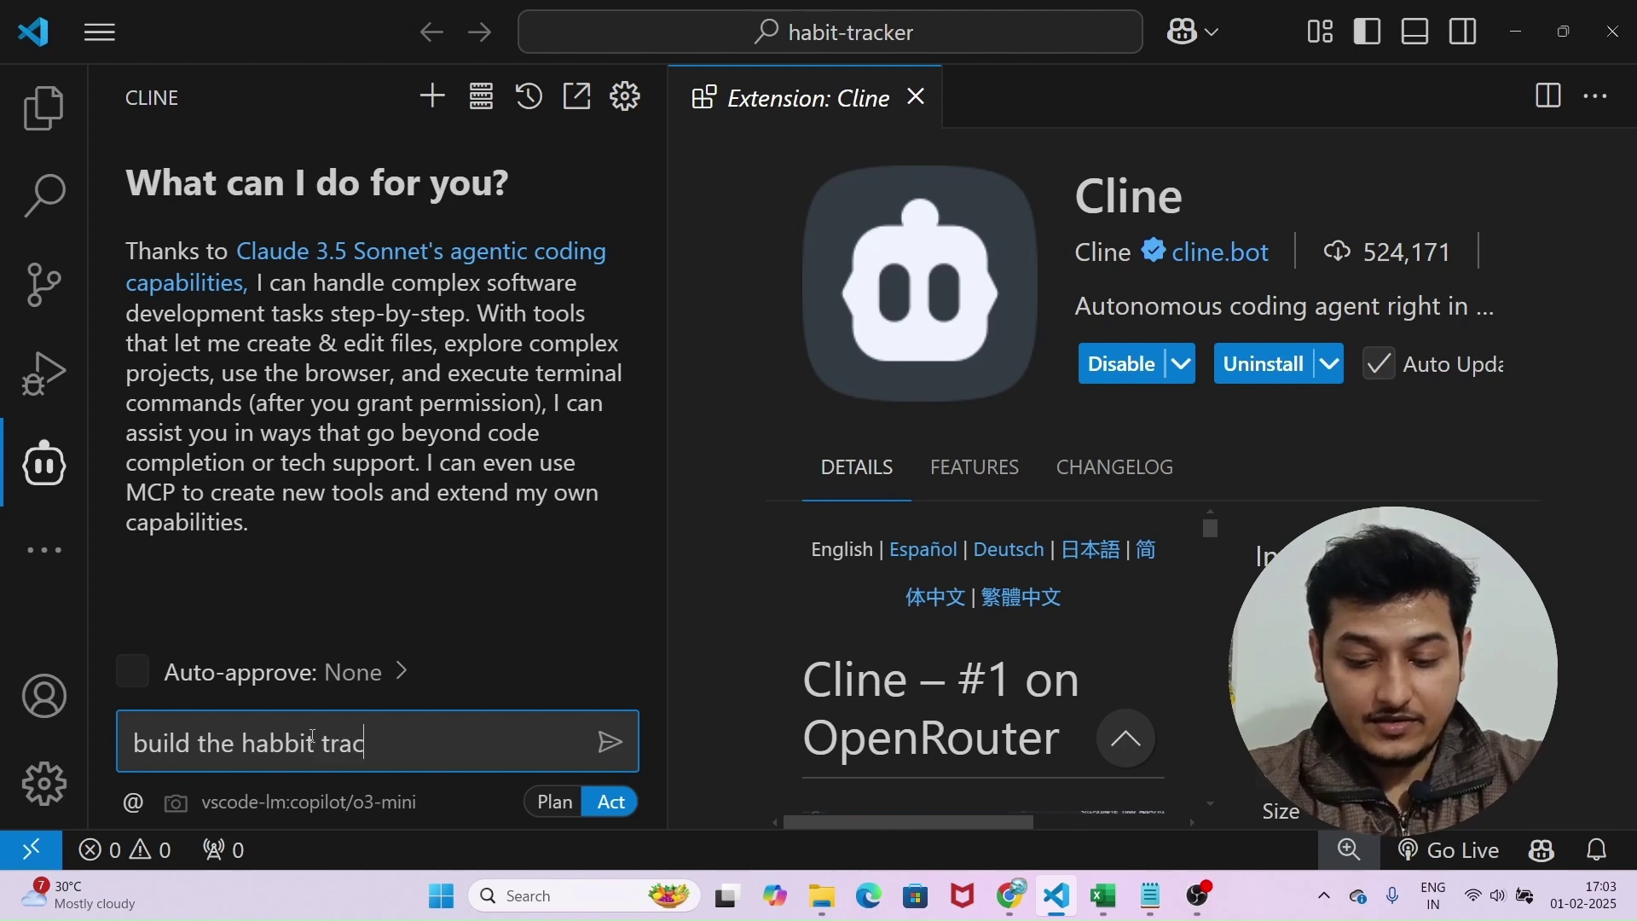
{"action": "type", "text": "ker webs"}
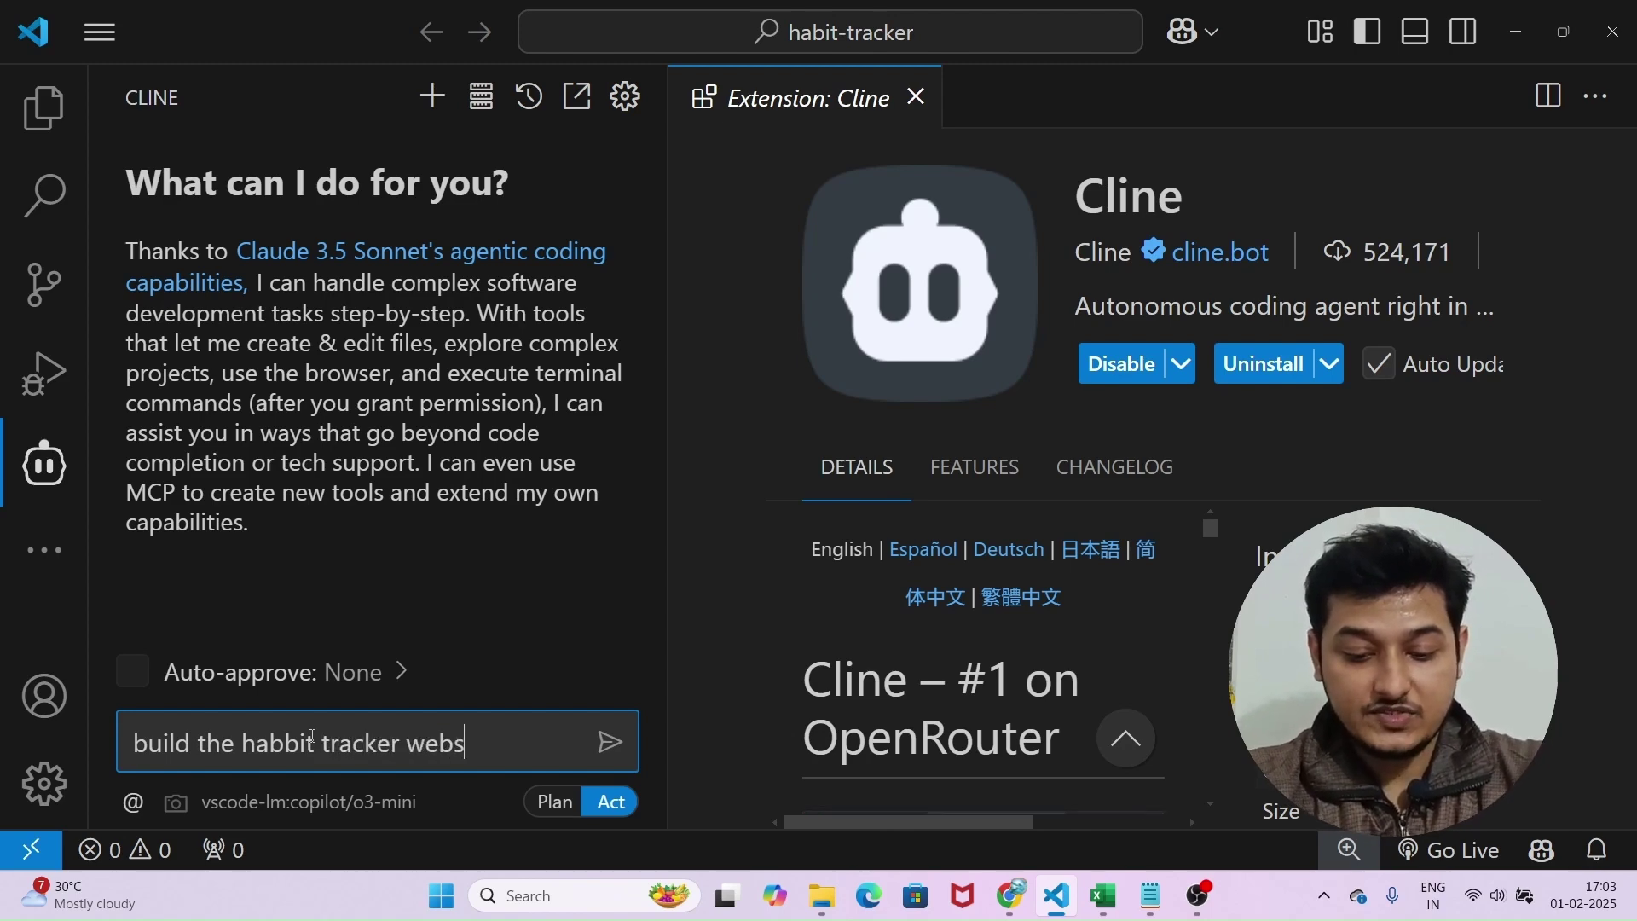
{"action": "type", "text": "ite usi"}
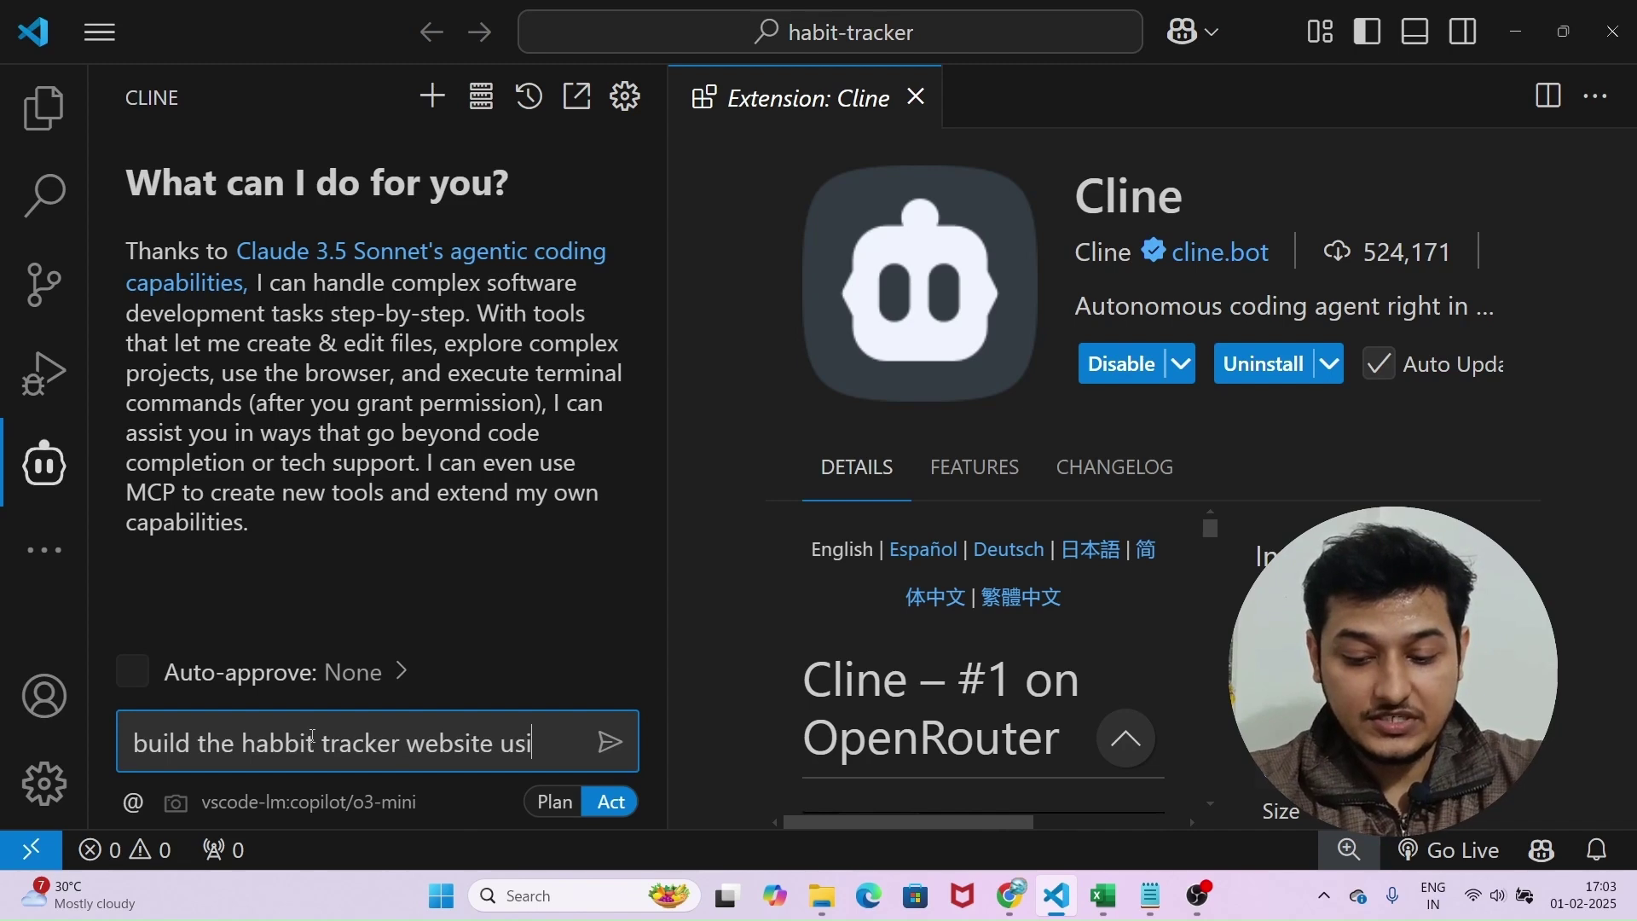
{"action": "type", "text": "ng reactjs"}
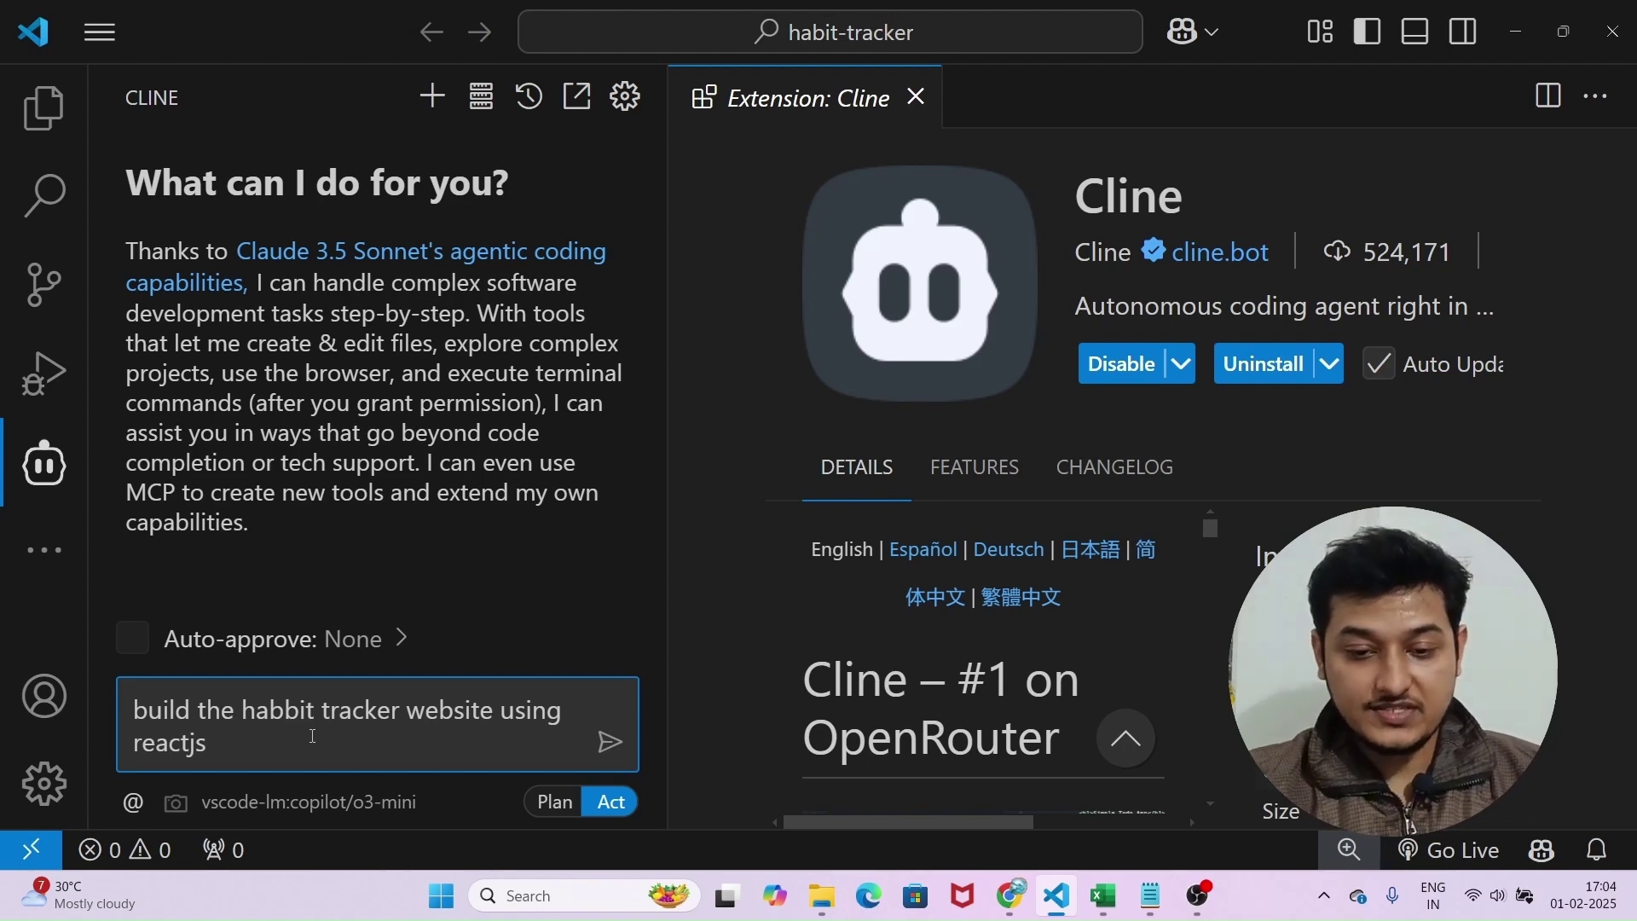
{"action": "key", "text": "Return"}
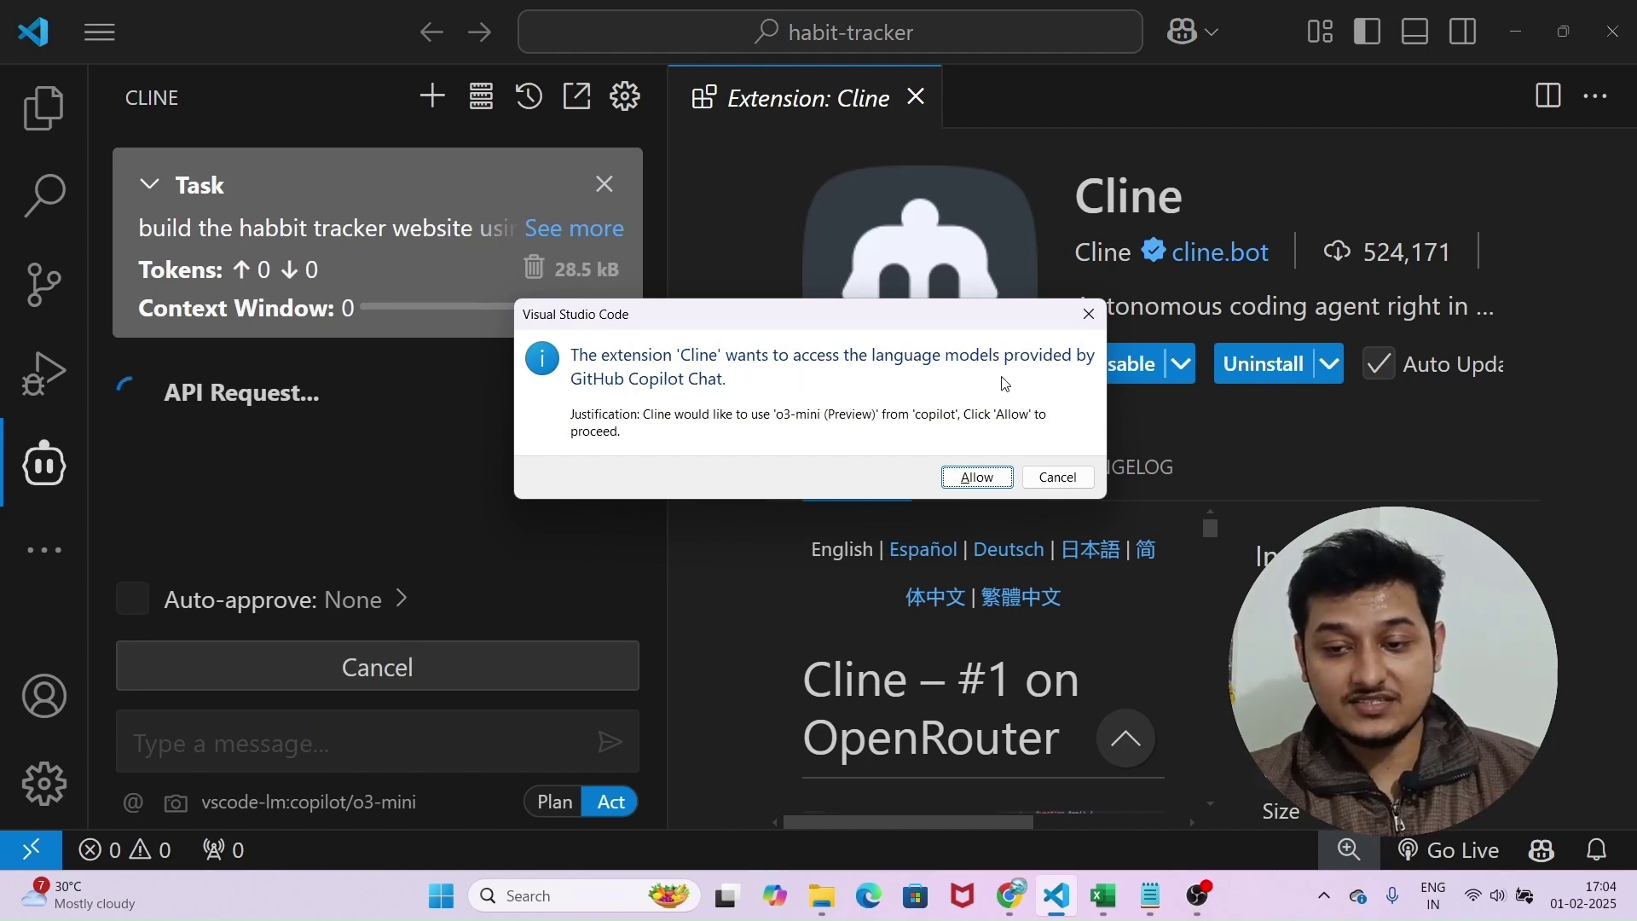
{"action": "left_click", "coordinate": [972, 478]}
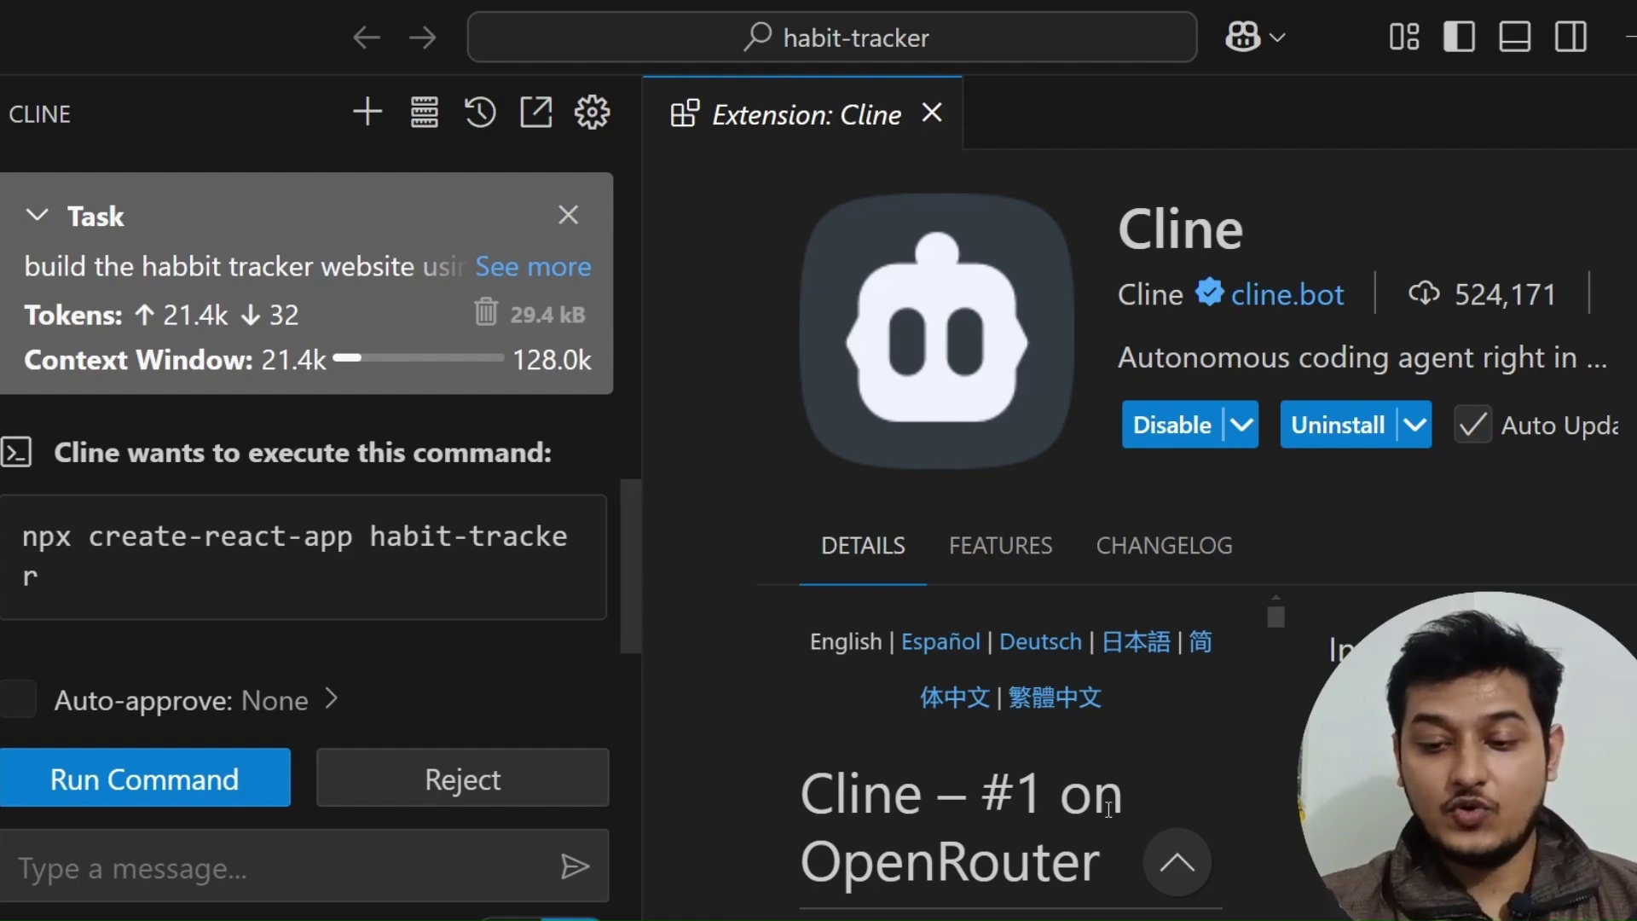
Step: Switch to the Notepad list and enter "vs code cline" as item 3
{"action": "key", "text": "alt+Tab"}
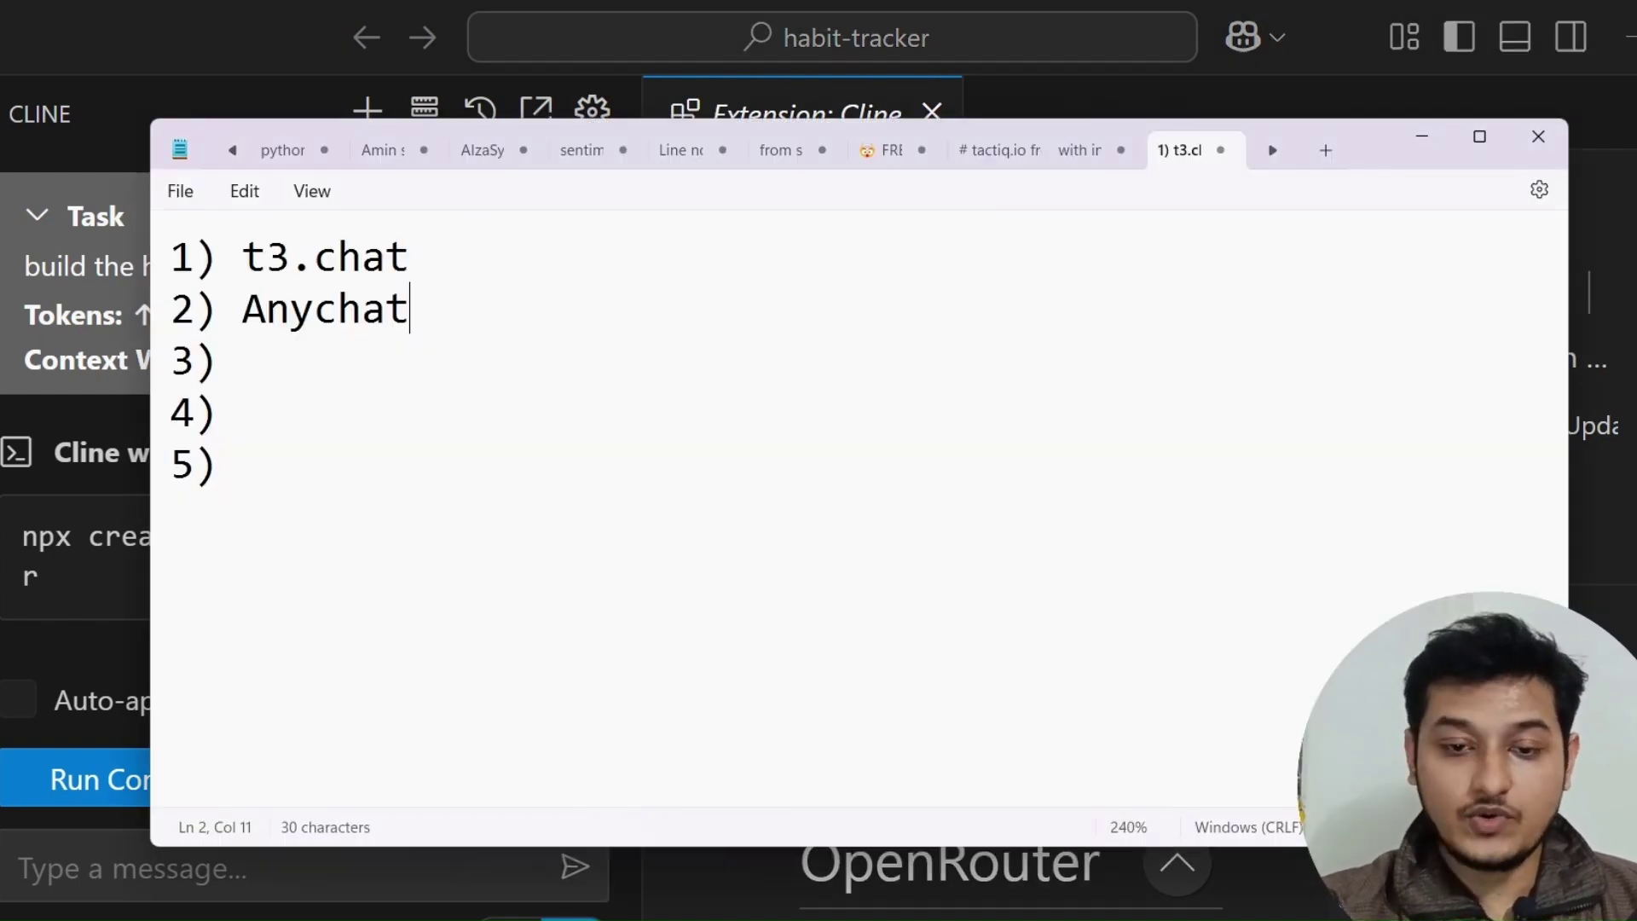
{"action": "left_click", "coordinate": [277, 361]}
{"action": "type", "text": "v"}
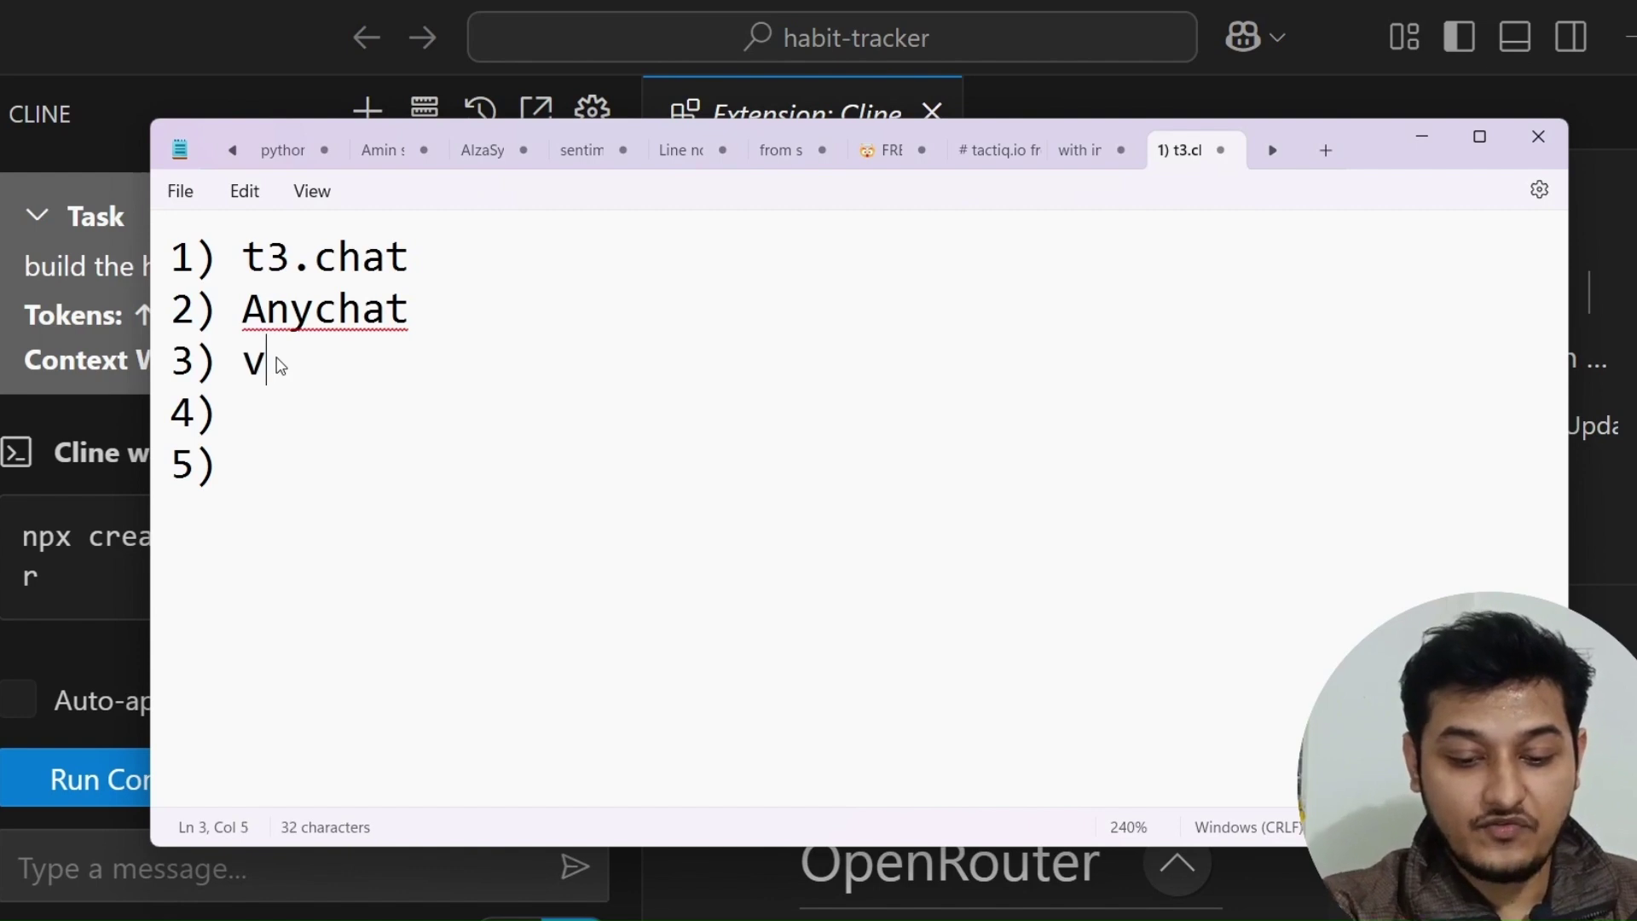
{"action": "type", "text": "s code clin"}
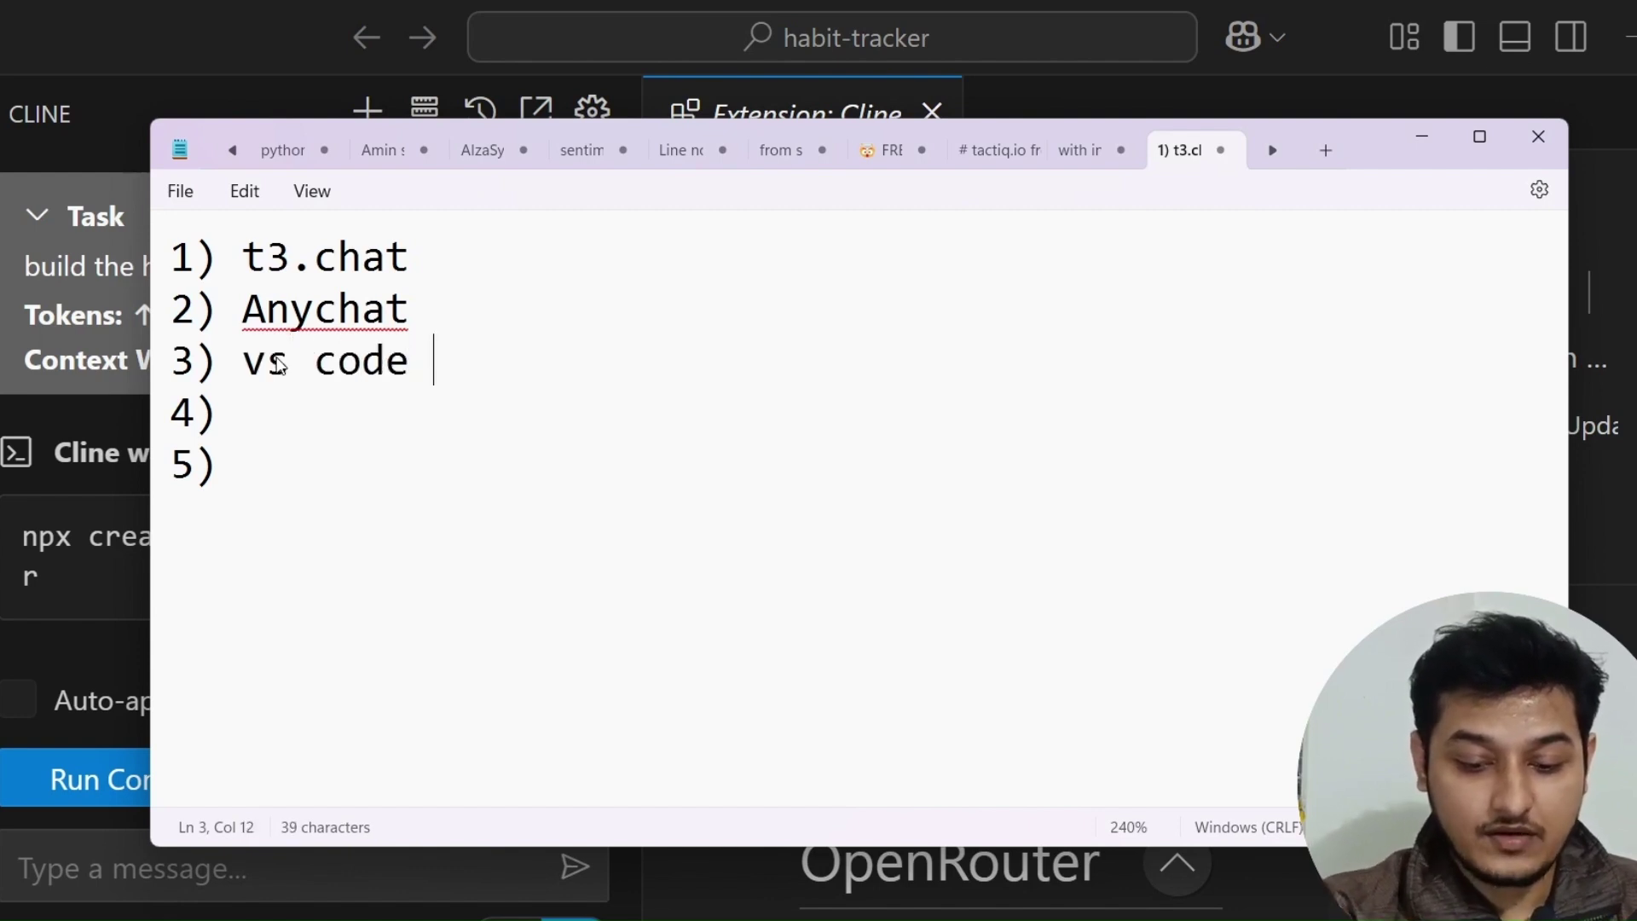
{"action": "type", "text": "e"}
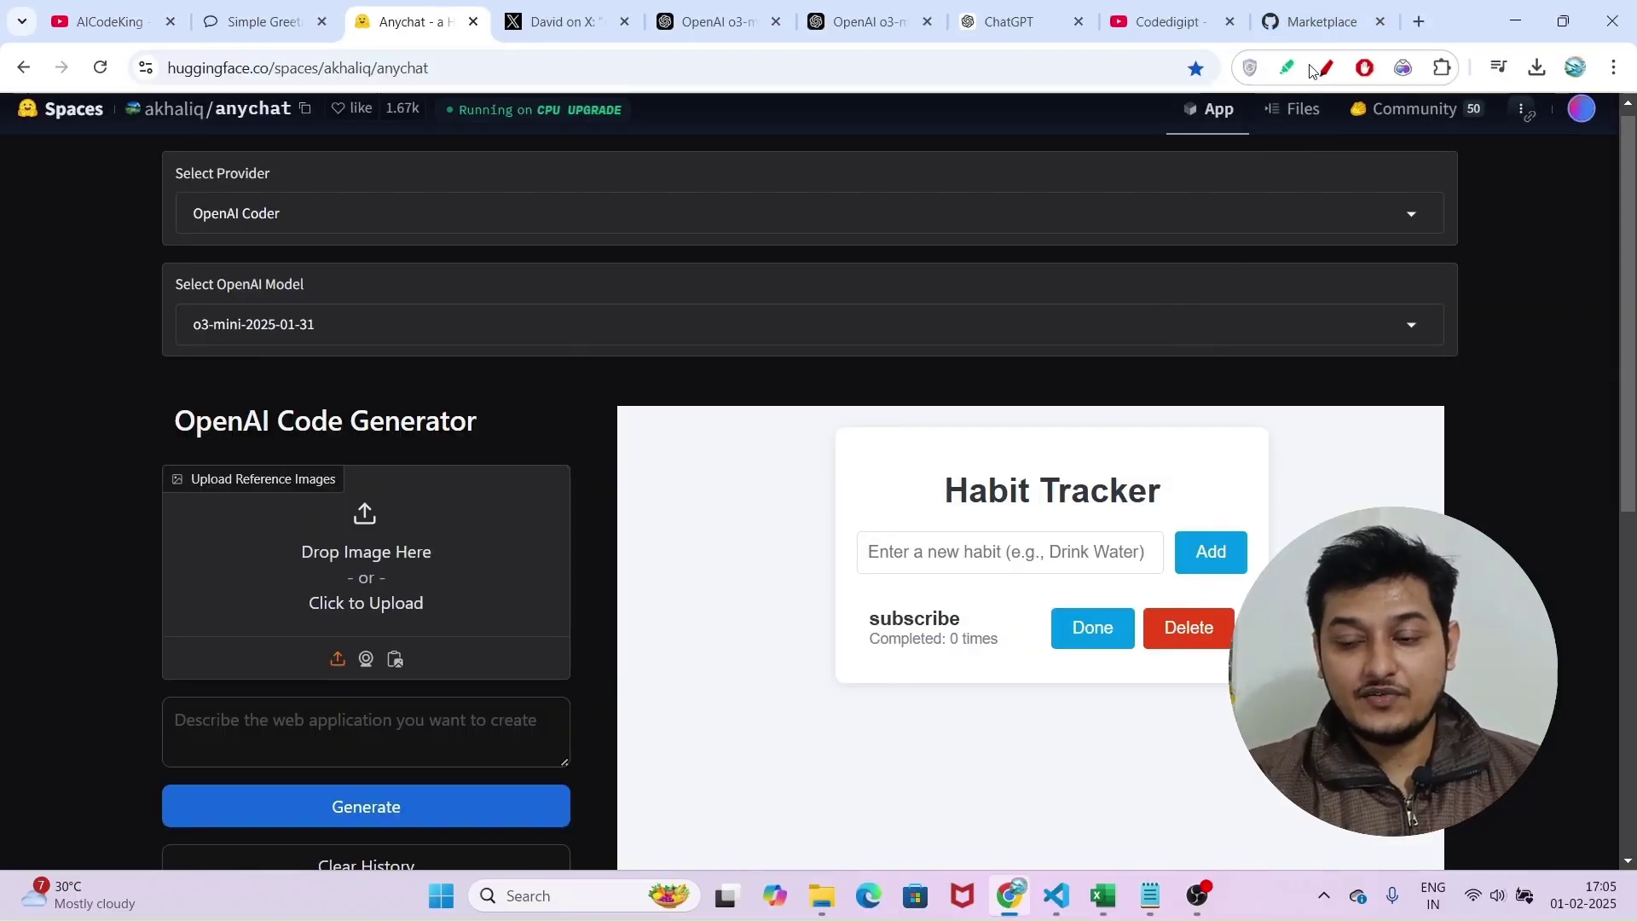
Step: Switch to ChatGPT in the browser and enable the Reason option for the new message
{"action": "left_click", "coordinate": [996, 8]}
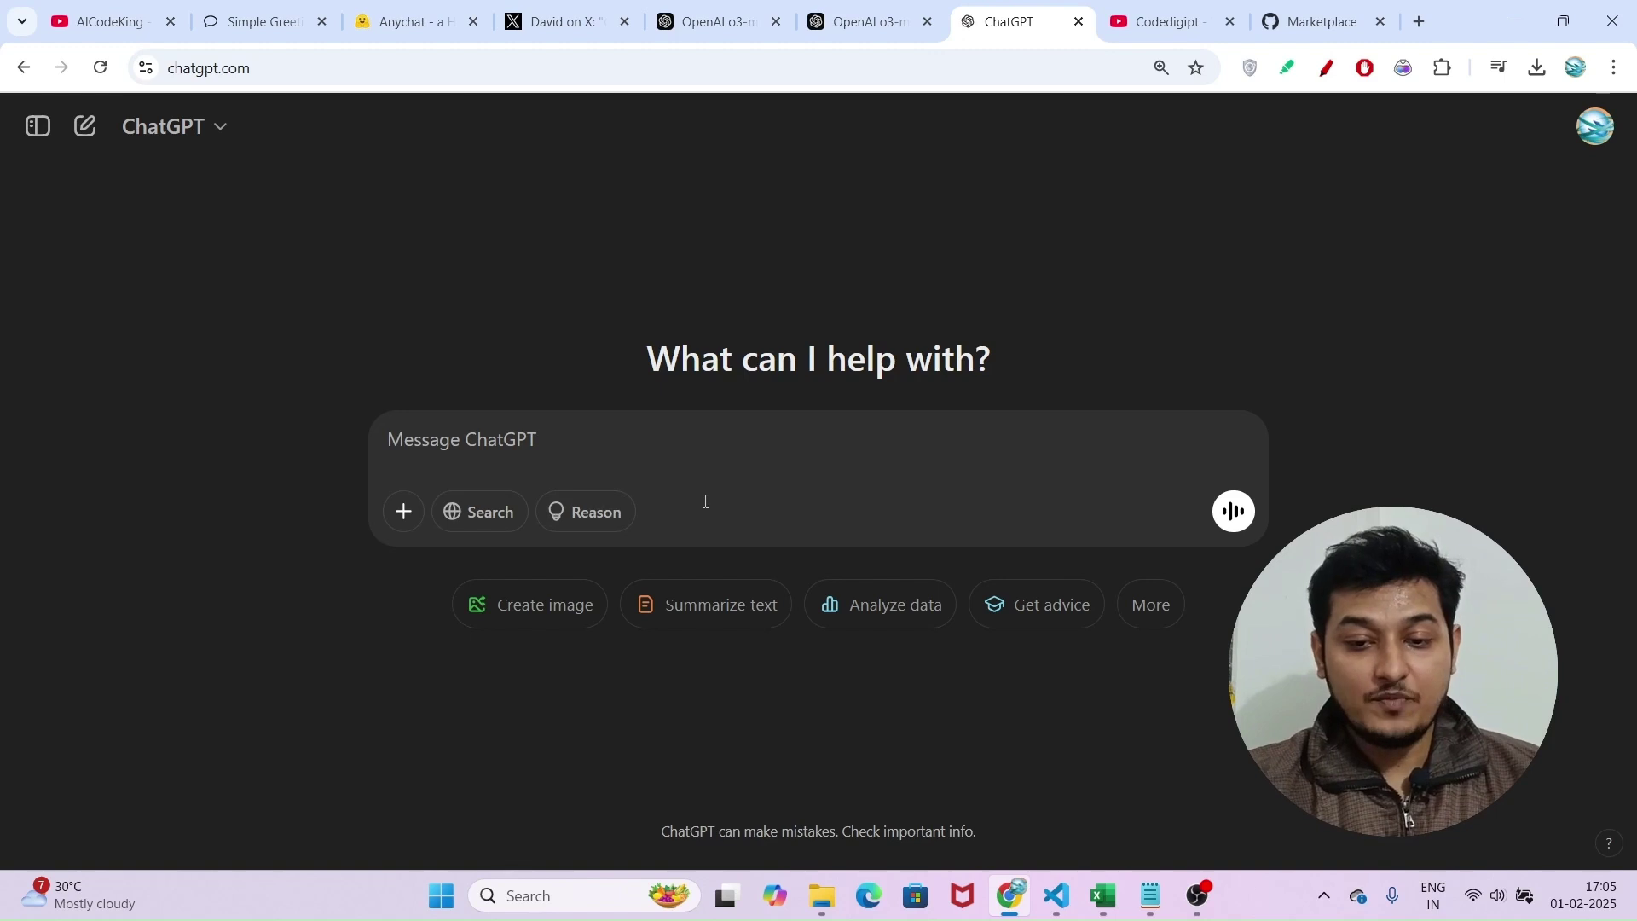
{"action": "scroll", "coordinate": [706, 501], "scroll_direction": "up", "scroll_amount": 5}
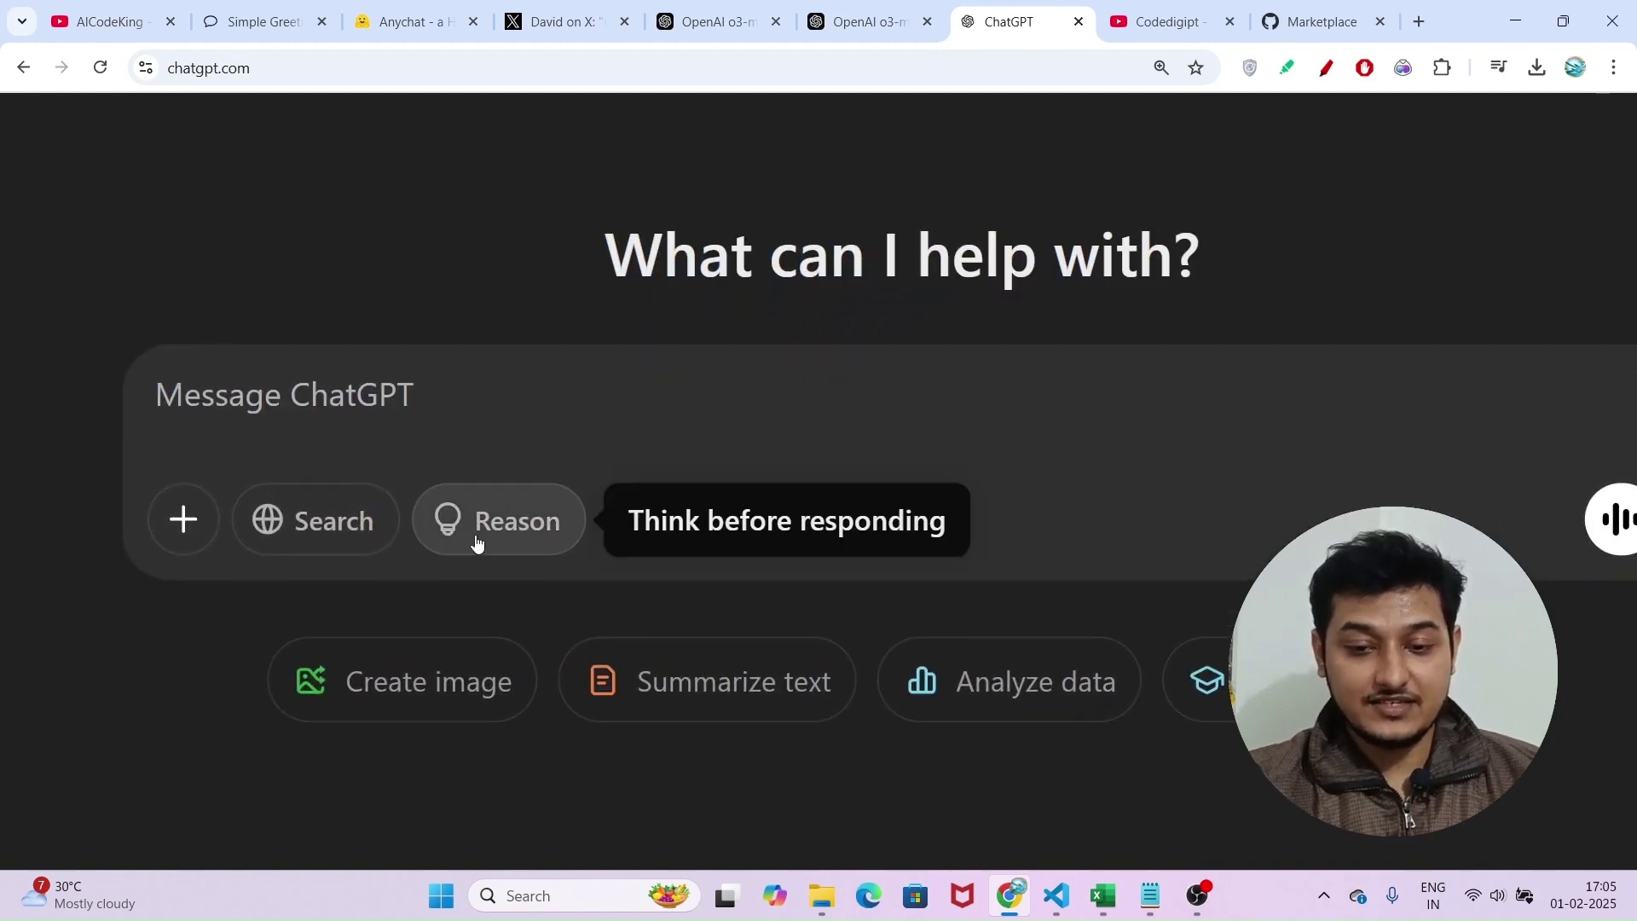
{"action": "left_click", "coordinate": [518, 518]}
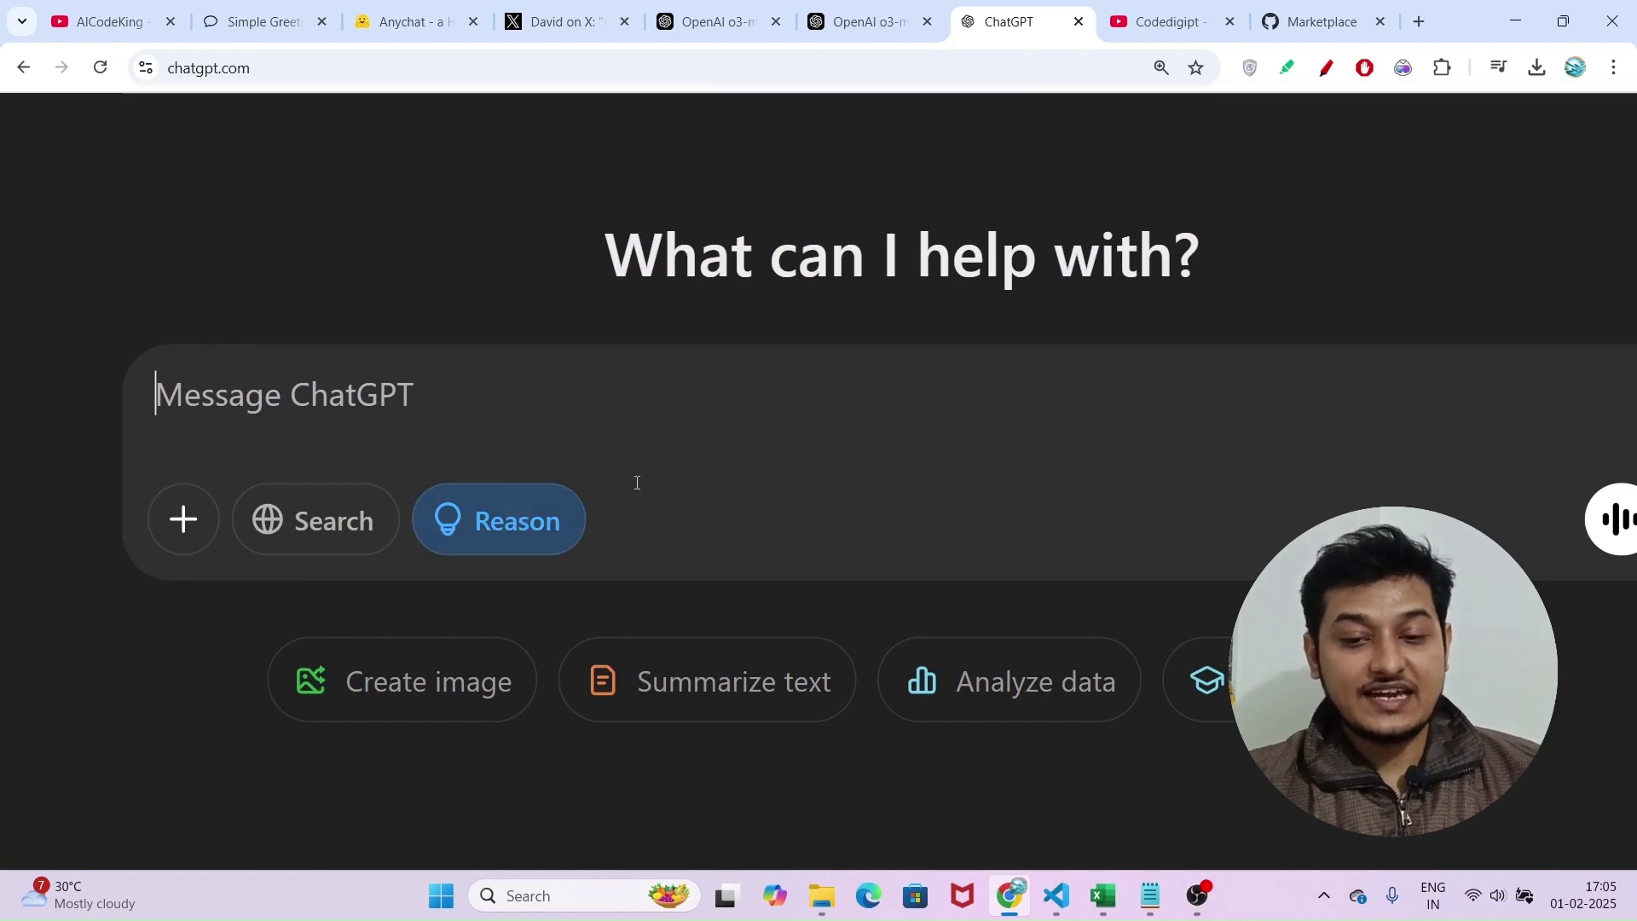
{"action": "scroll", "coordinate": [442, 391], "scroll_direction": "down", "scroll_amount": 5}
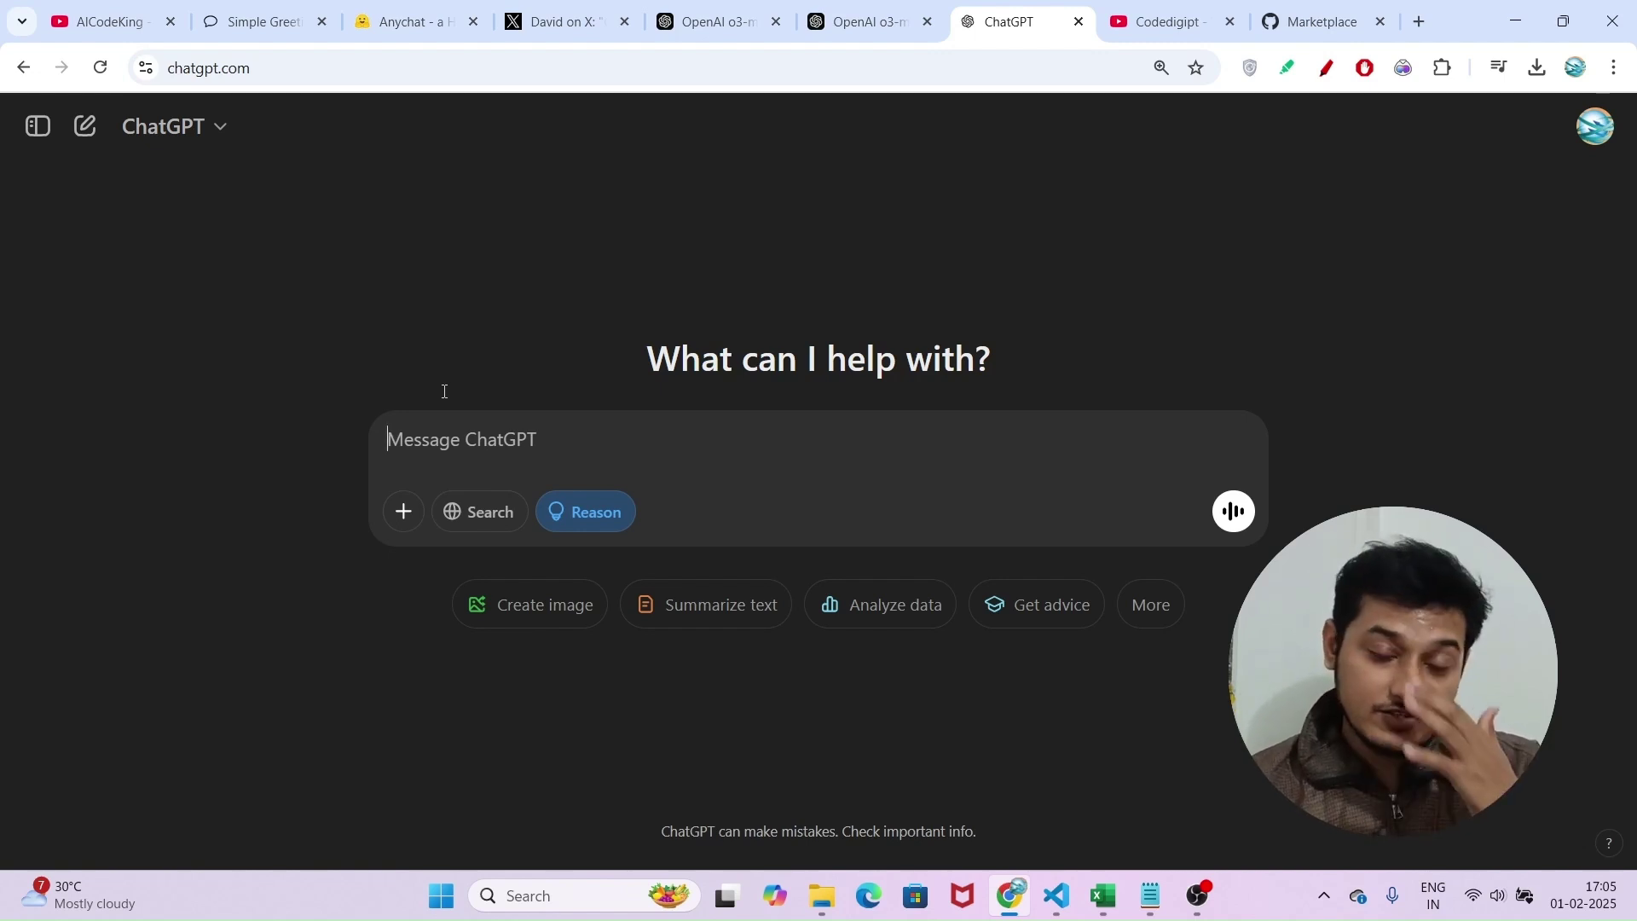
Step: Read OpenAI's o3-mini announcement for free-plan access, paid-plan options and reasoning effort levels, briefly checking back with ChatGPT
{"action": "left_click", "coordinate": [762, 7]}
{"action": "scroll", "coordinate": [630, 389], "scroll_direction": "down", "scroll_amount": 10}
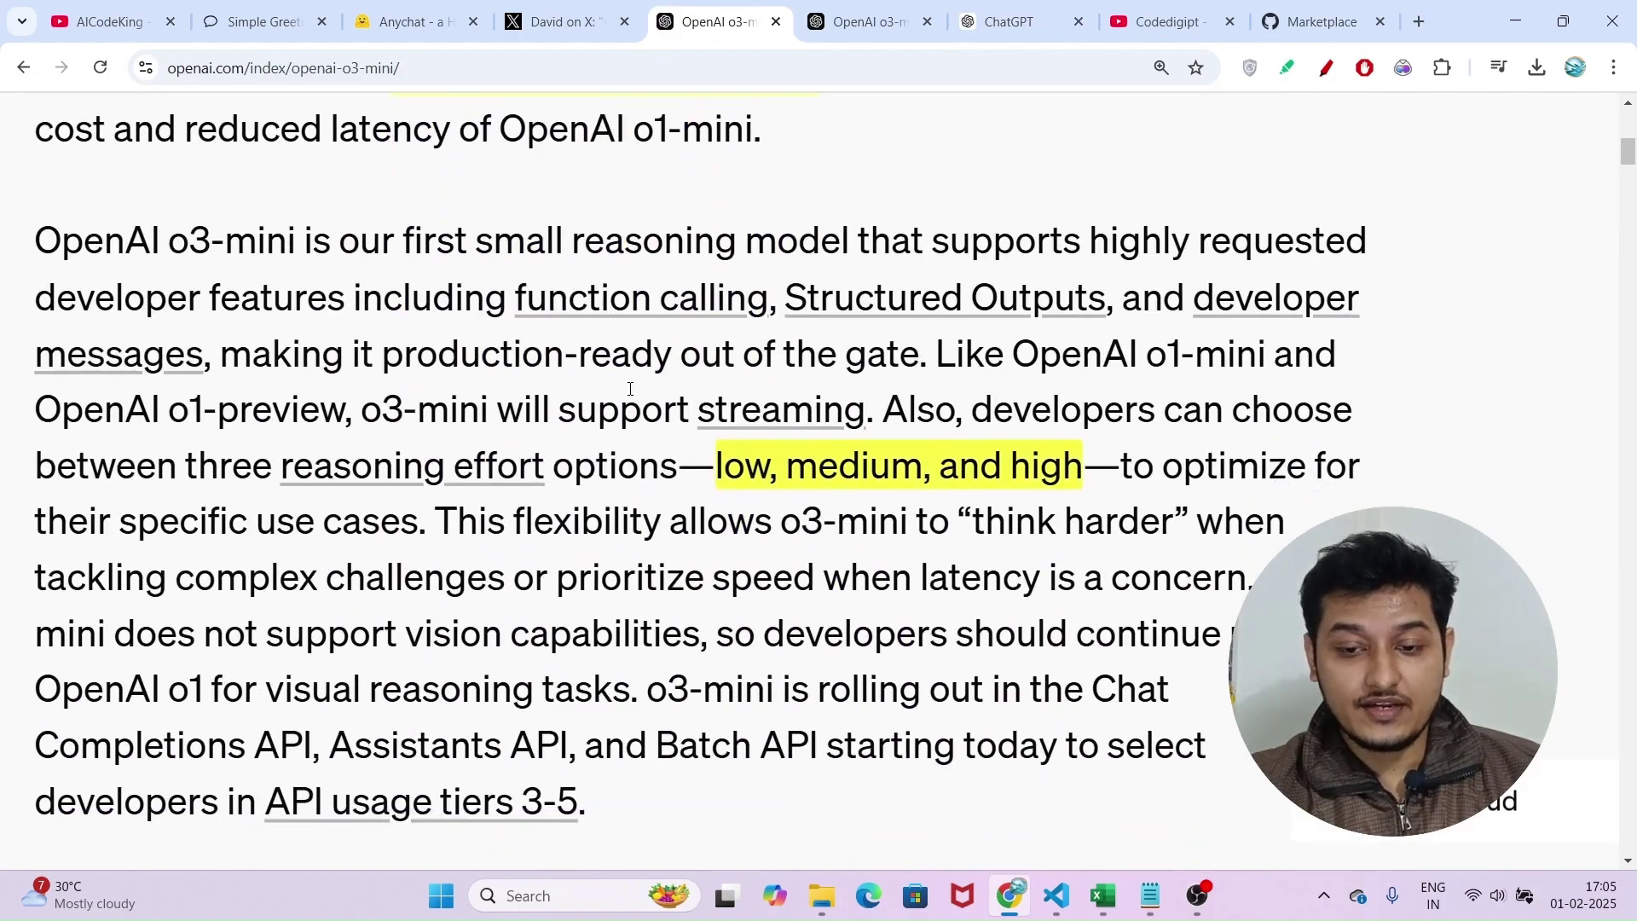
{"action": "scroll", "coordinate": [631, 389], "scroll_direction": "down", "scroll_amount": 12}
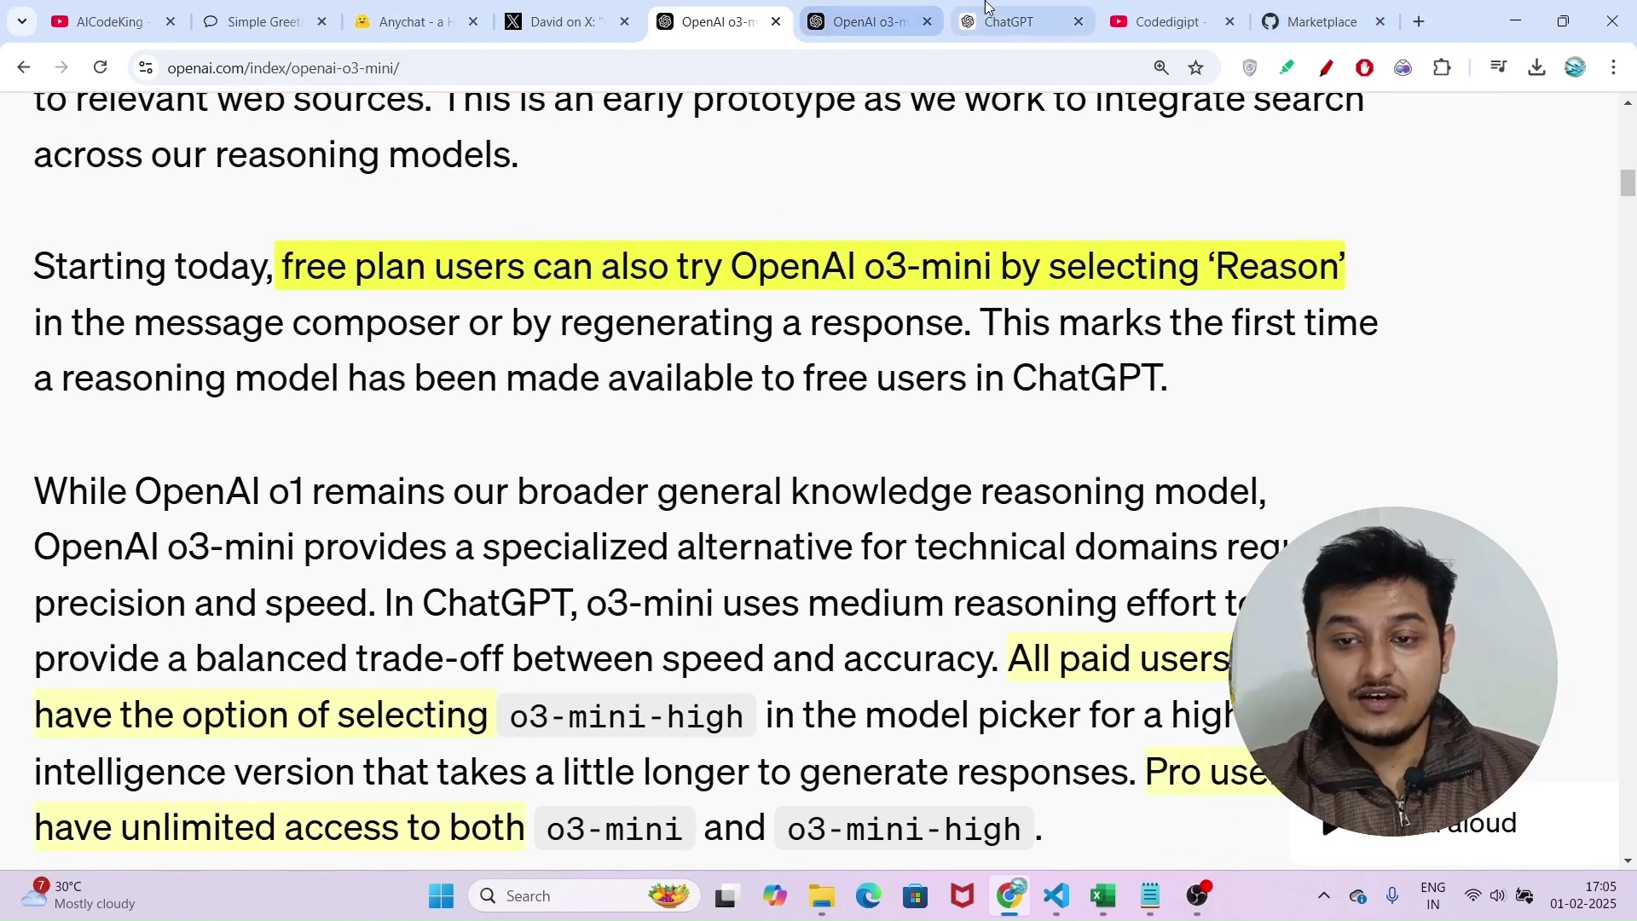
{"action": "left_click", "coordinate": [1006, 22]}
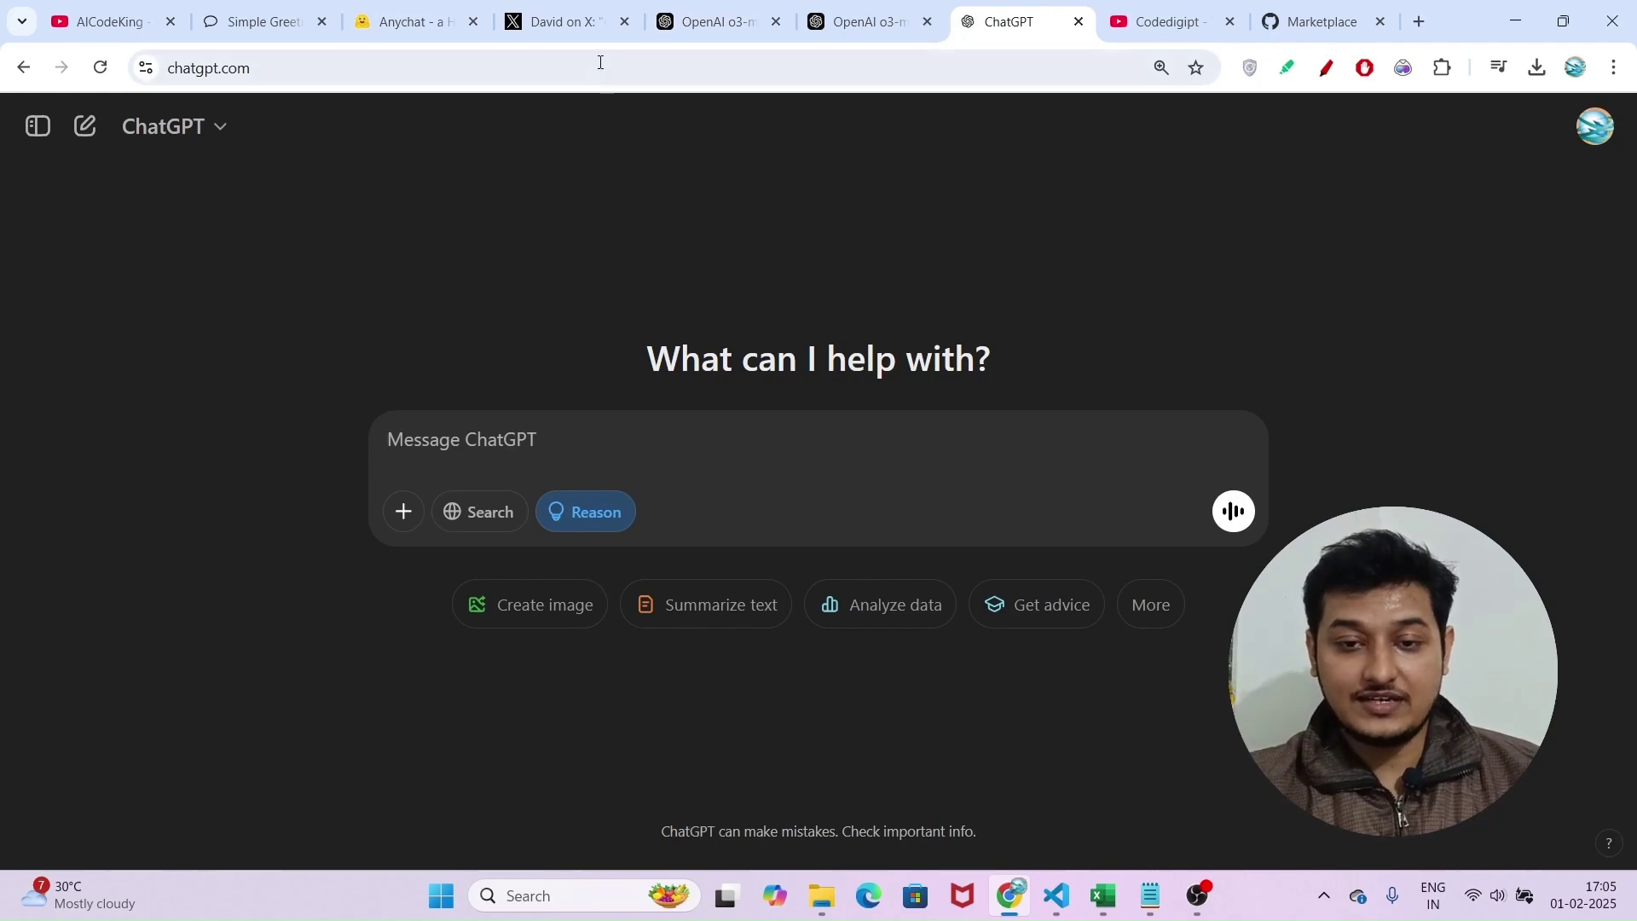
{"action": "left_click", "coordinate": [565, 21]}
{"action": "left_click", "coordinate": [712, 8]}
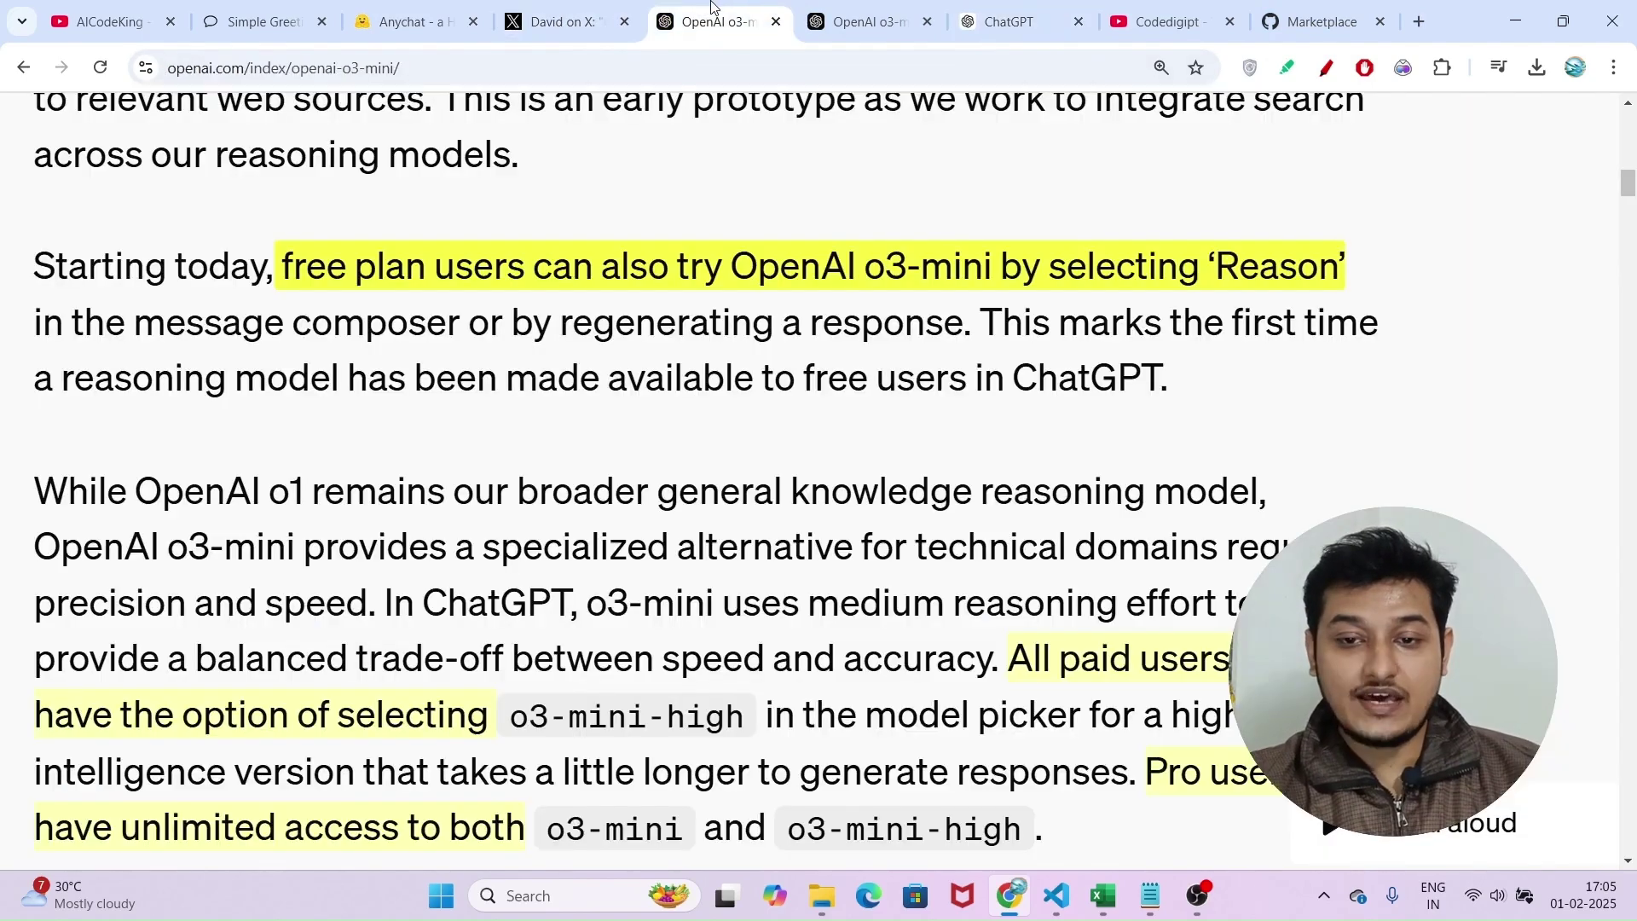
{"action": "scroll", "coordinate": [1134, 482], "scroll_direction": "down", "scroll_amount": 2}
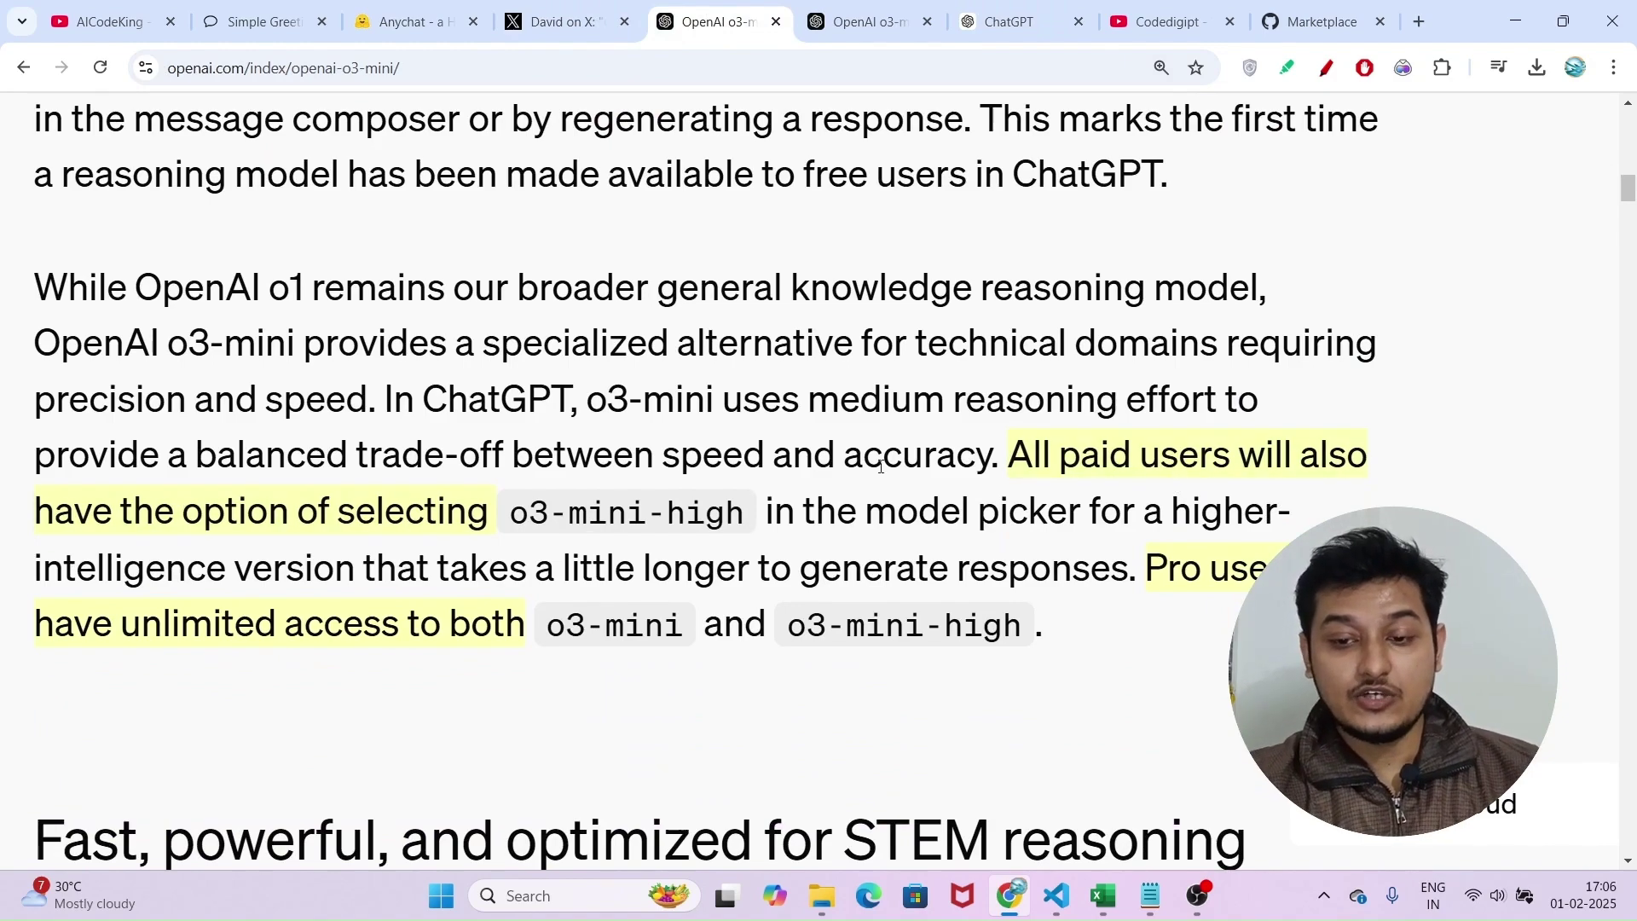
{"action": "scroll", "coordinate": [880, 466], "scroll_direction": "up", "scroll_amount": 13}
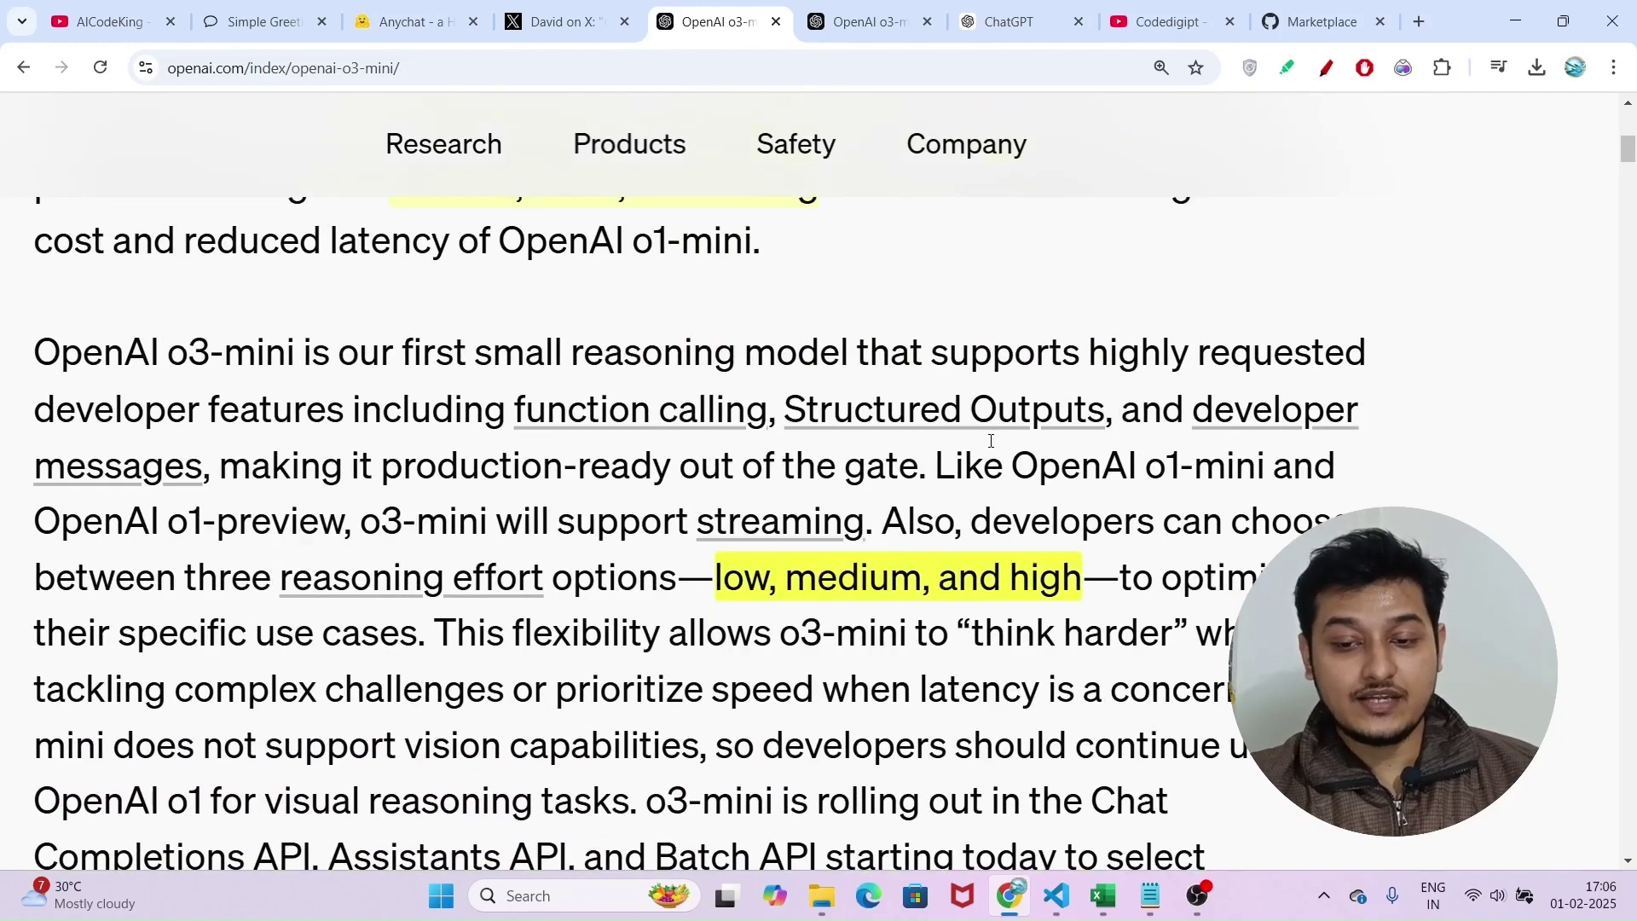
{"action": "scroll", "coordinate": [991, 441], "scroll_direction": "down", "scroll_amount": 2}
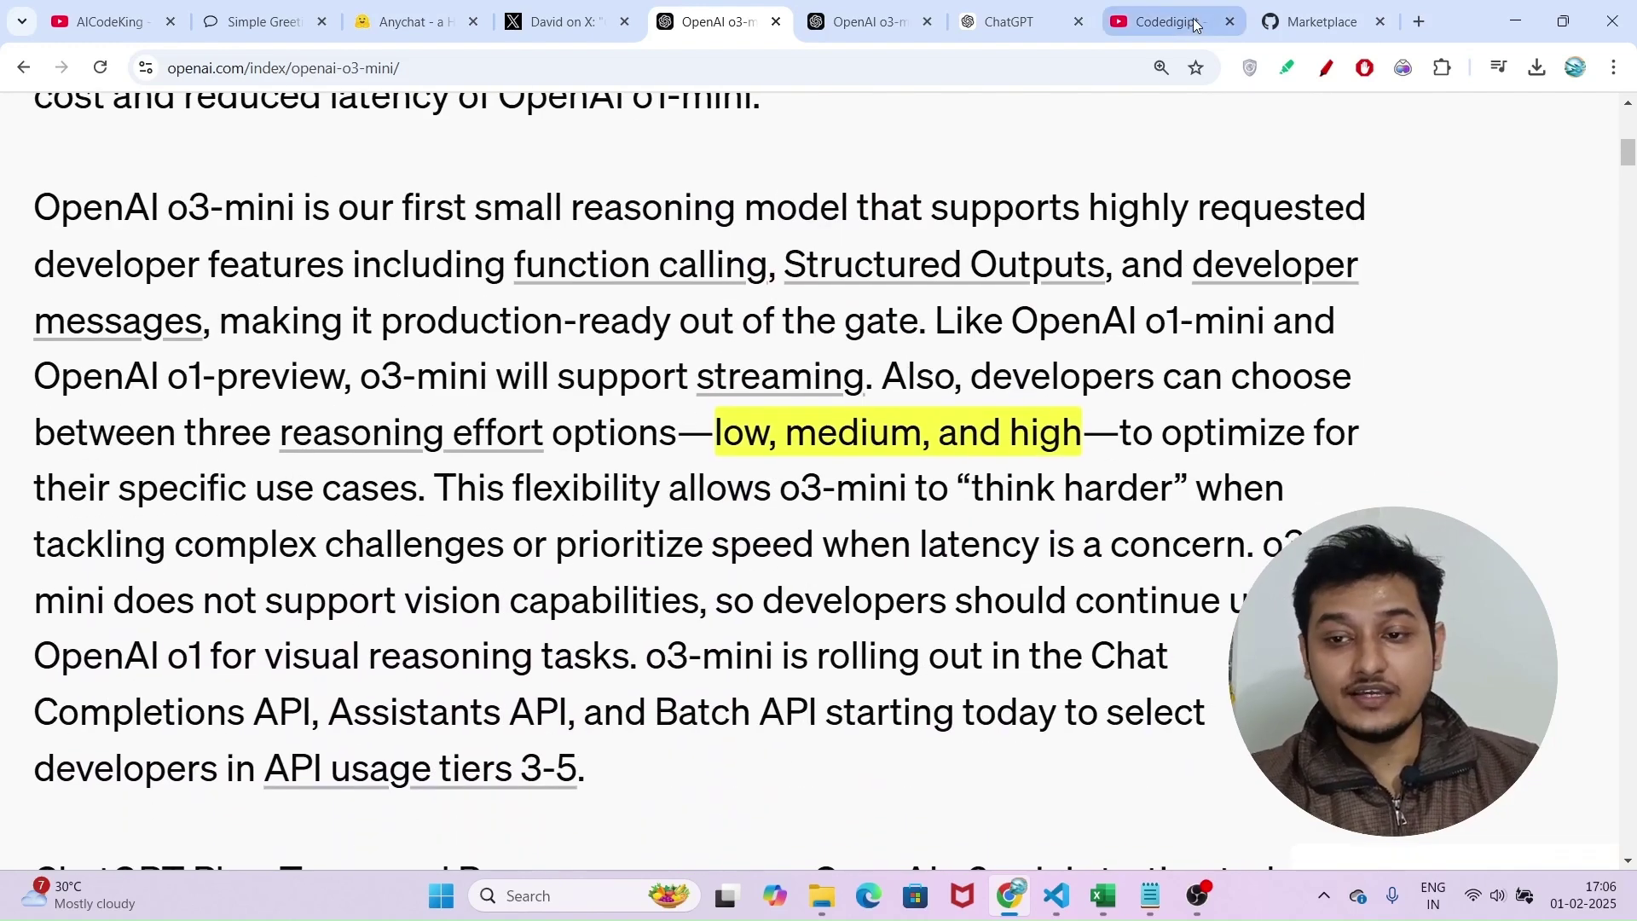
Step: Return to ChatGPT and view the available models in its model picker
{"action": "left_click", "coordinate": [1002, 8]}
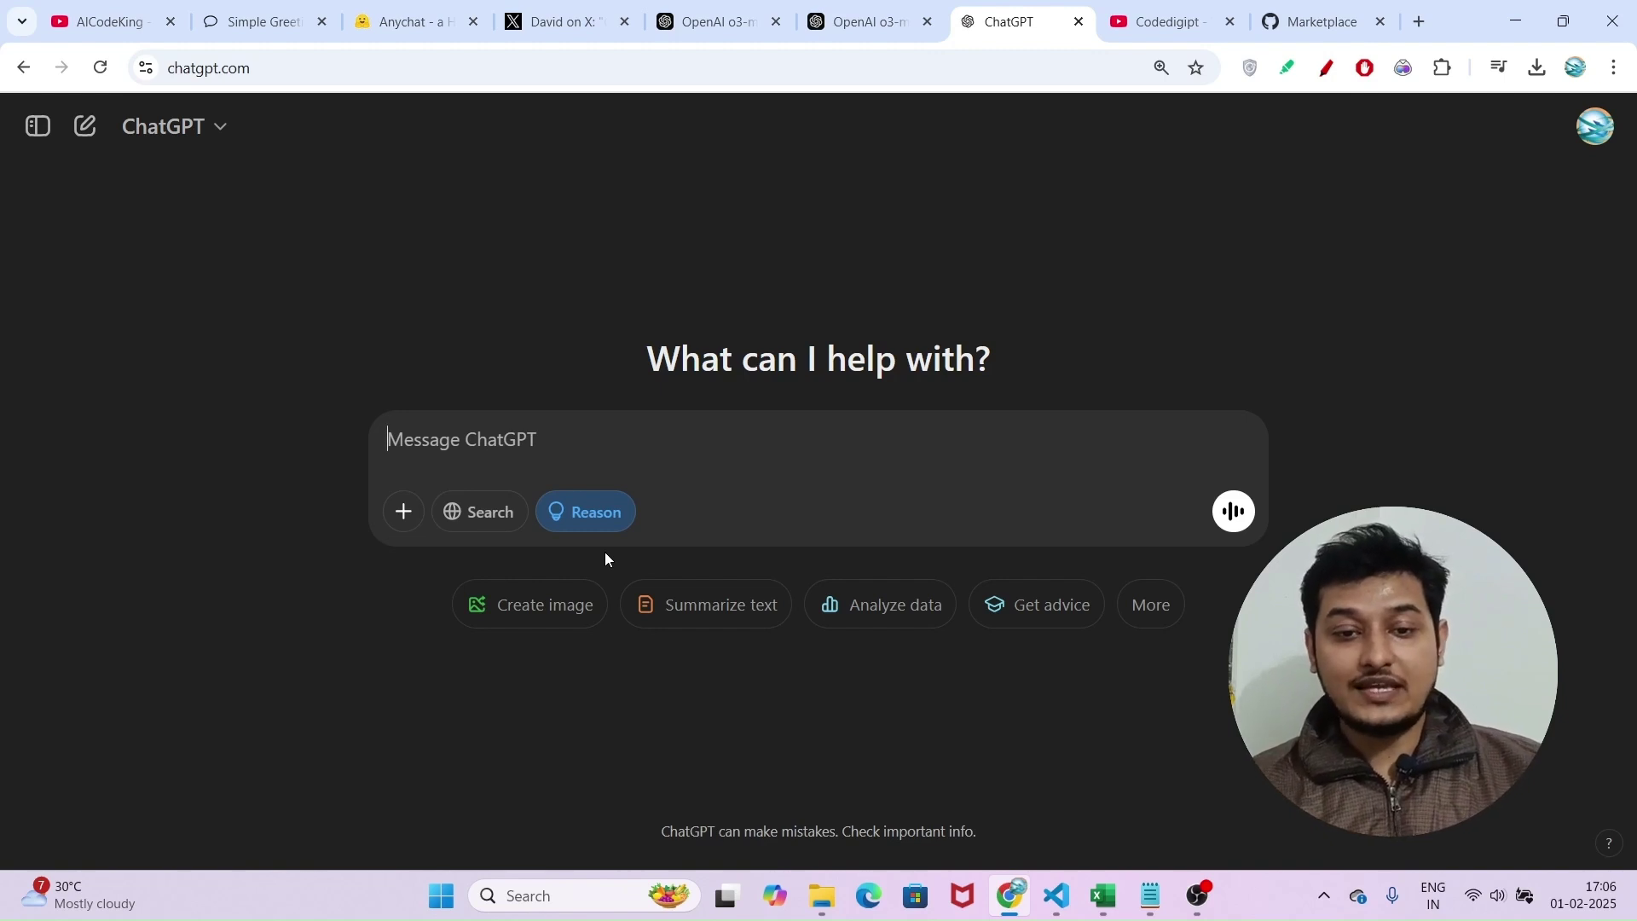
{"action": "left_click", "coordinate": [194, 126]}
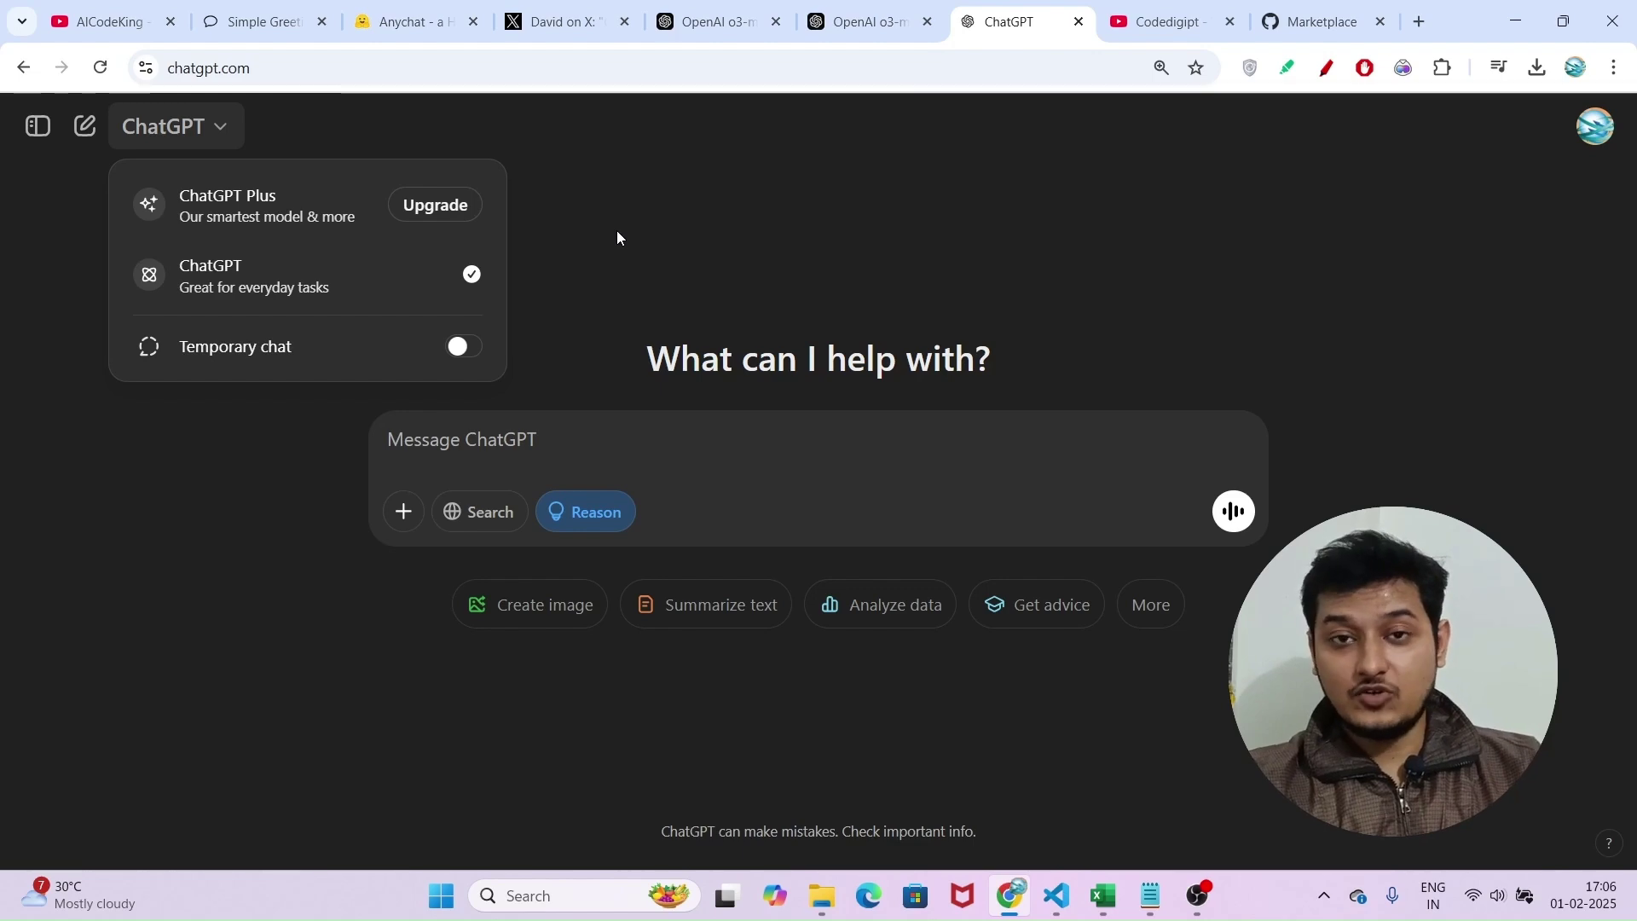
{"action": "left_click", "coordinate": [703, 294]}
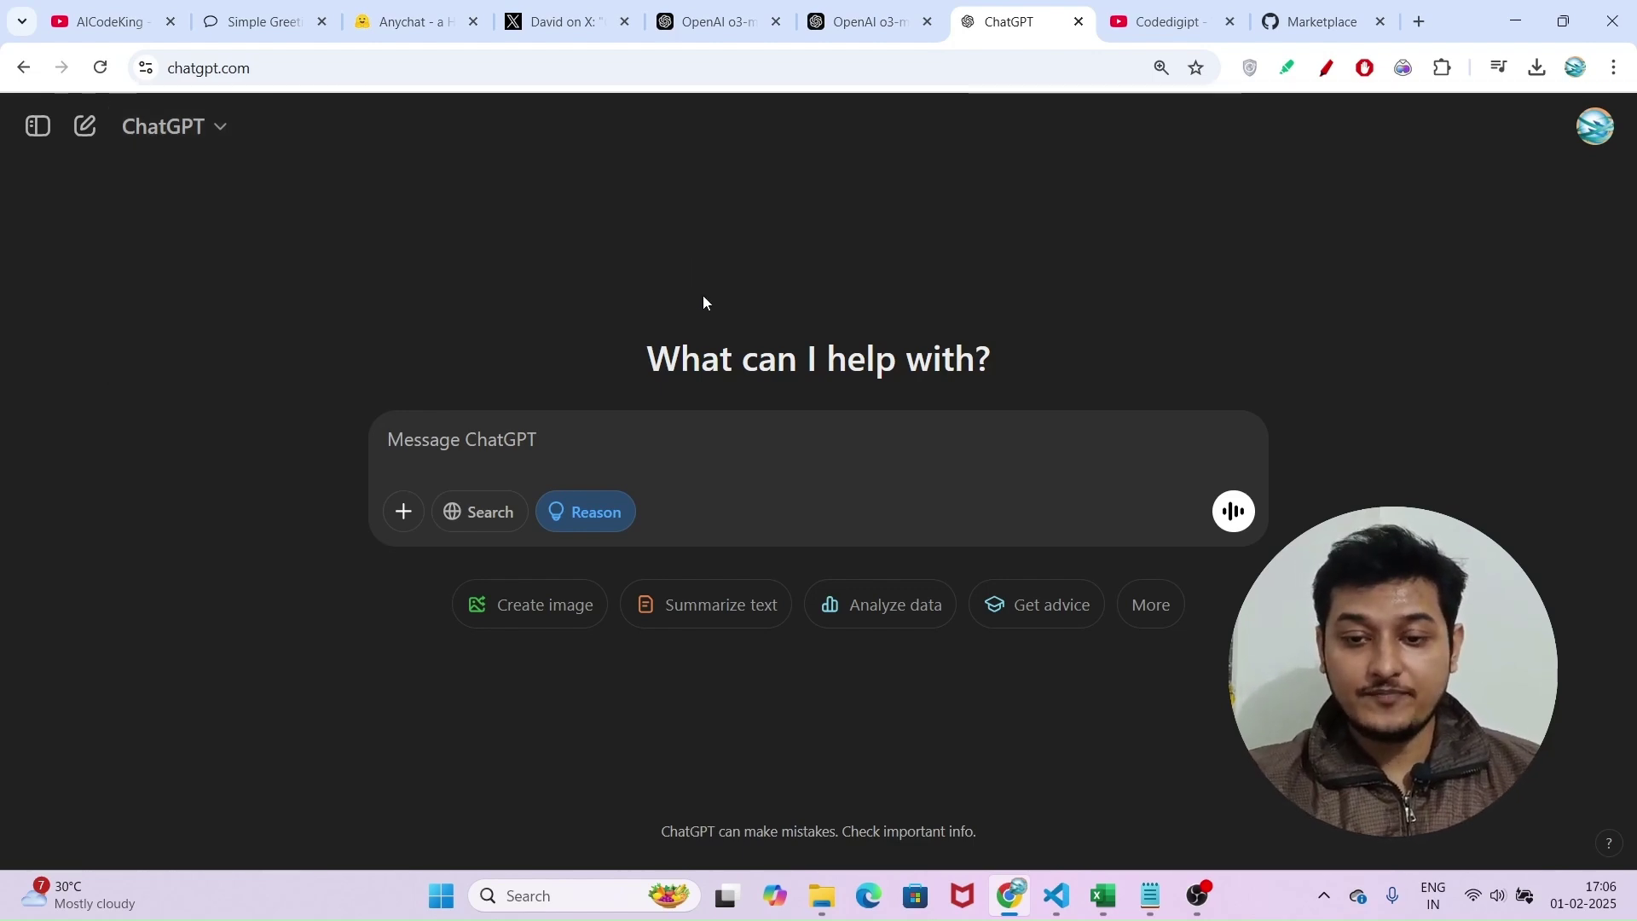
Step: Take the question about girls in a group of 90 students from the LLM TEST workbook and submit it to ChatGPT with Reason enabled
{"action": "left_click", "coordinate": [1106, 891]}
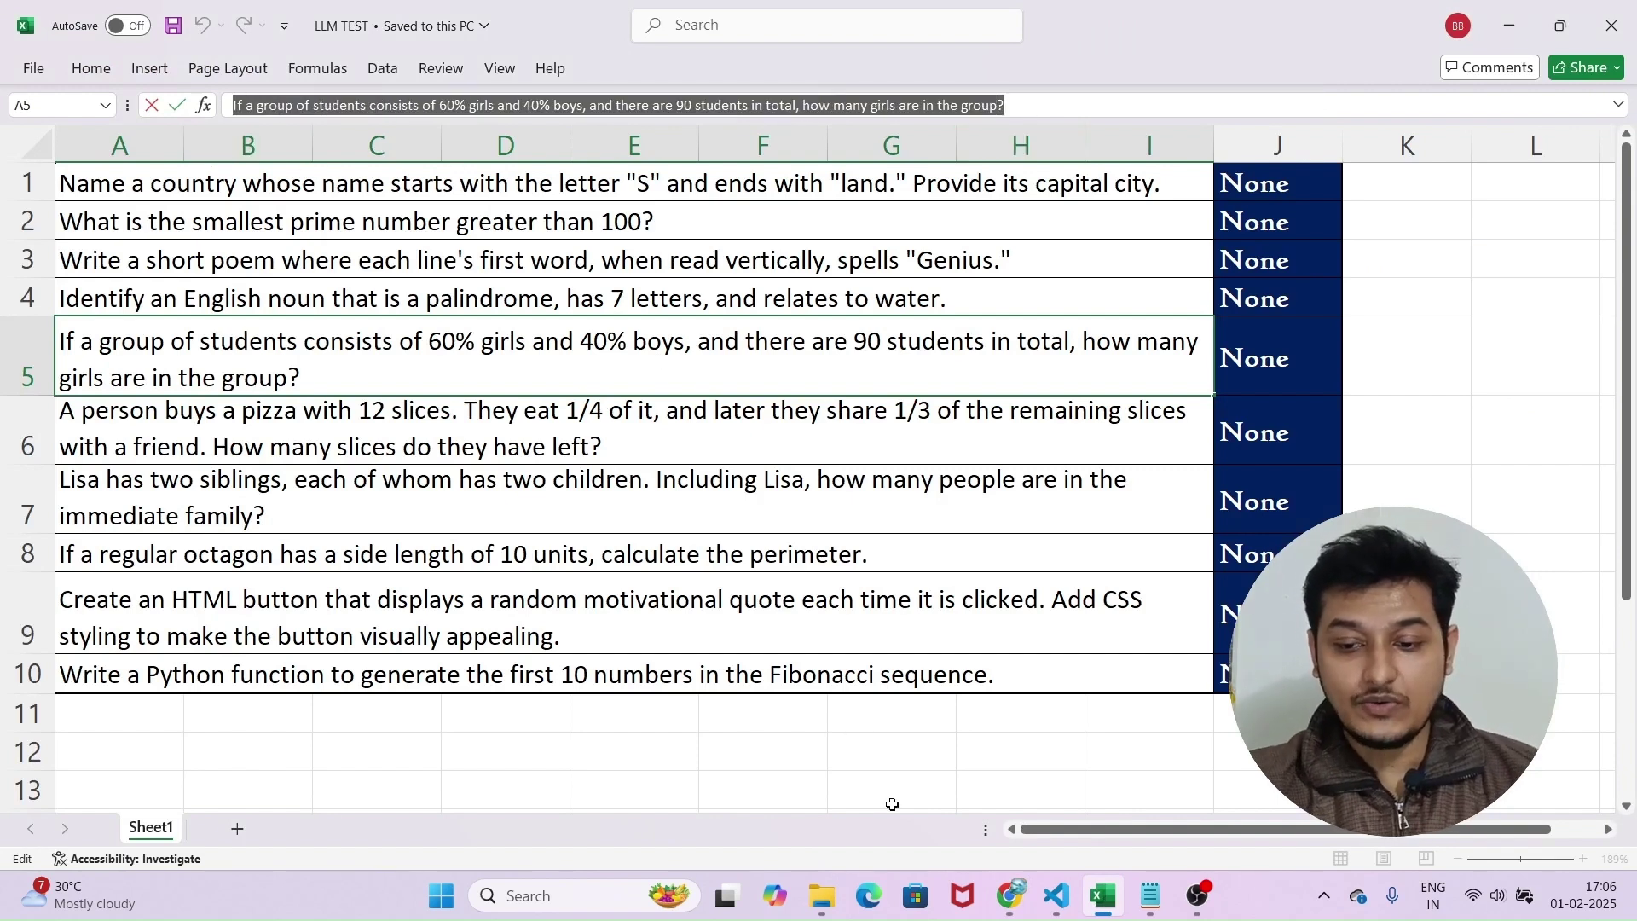
{"action": "mouse_move", "coordinate": [1070, 915]}
{"action": "left_click", "coordinate": [1010, 895]}
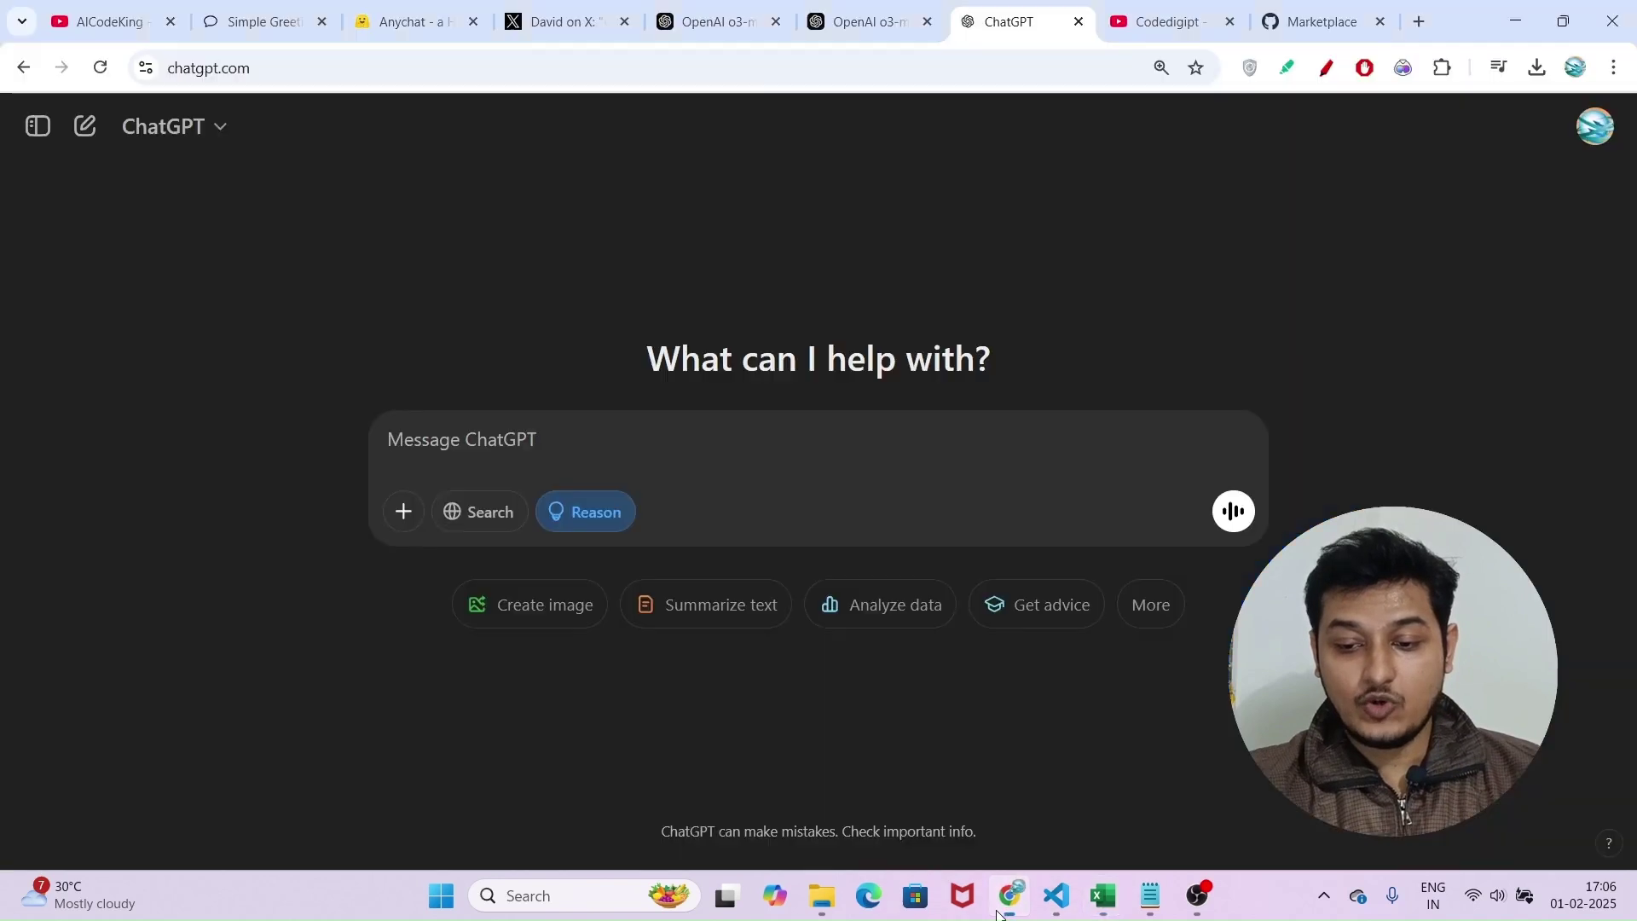
{"action": "type", "text": "If a group of students consists of 60% girls and 40% boys, and there are 90 students in total, how many girls are in the group?"}
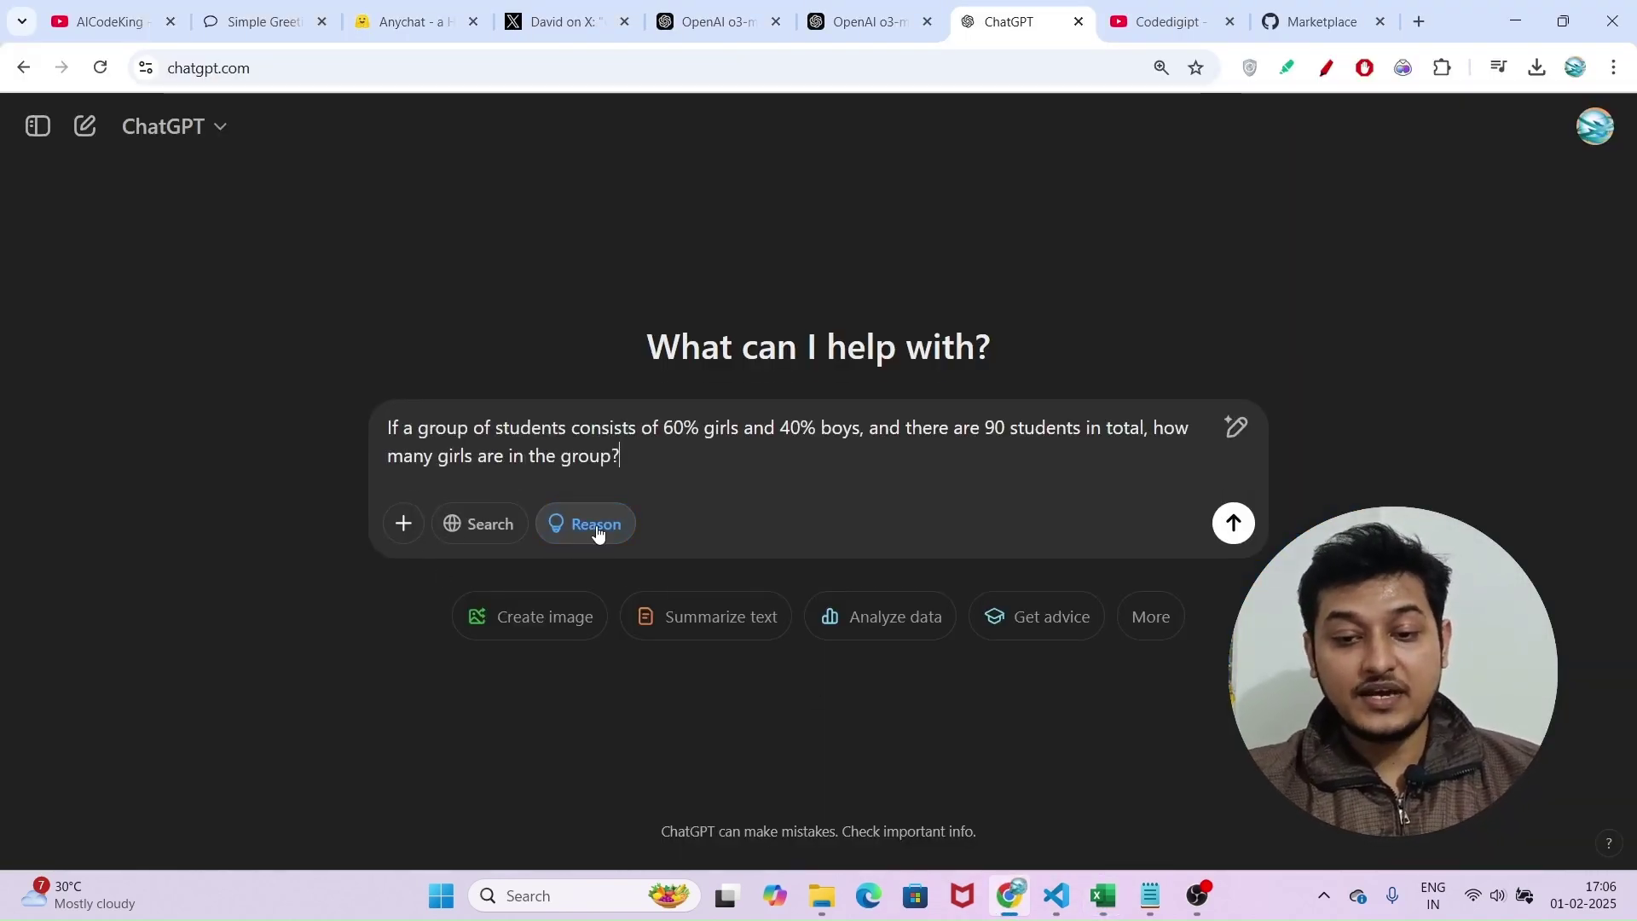
{"action": "left_click", "coordinate": [1247, 536]}
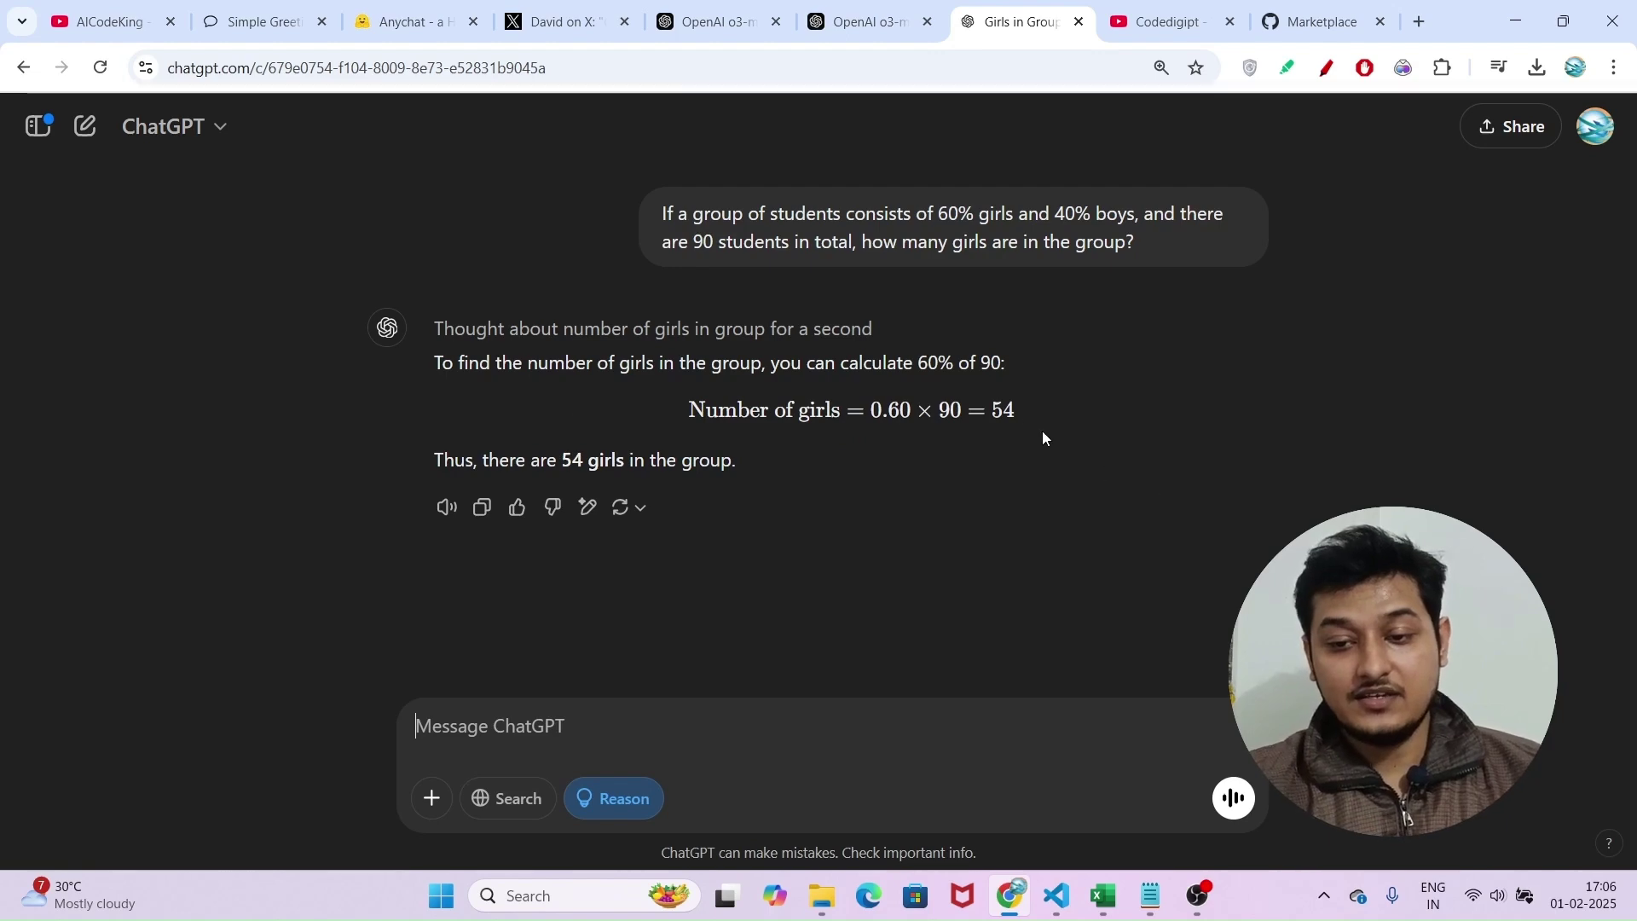
{"action": "scroll", "coordinate": [1010, 406], "scroll_direction": "up", "scroll_amount": 3}
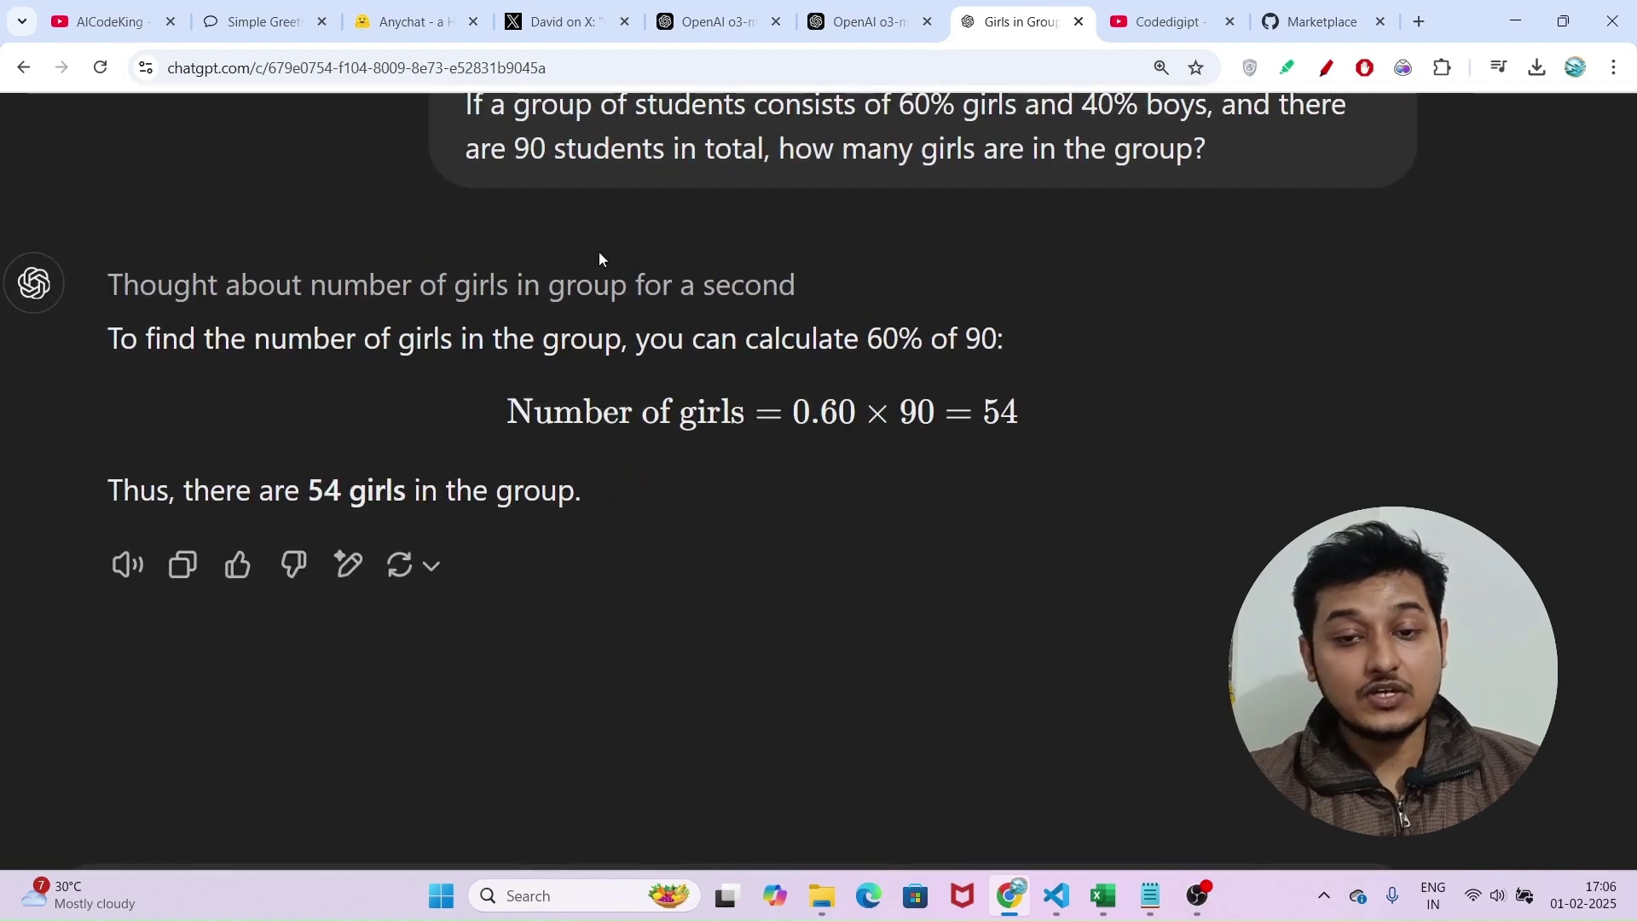
Step: Compare T3 Chat's answer to the question about girls in a group of 90 students with ChatGPT's answer
{"action": "left_click", "coordinate": [255, 21]}
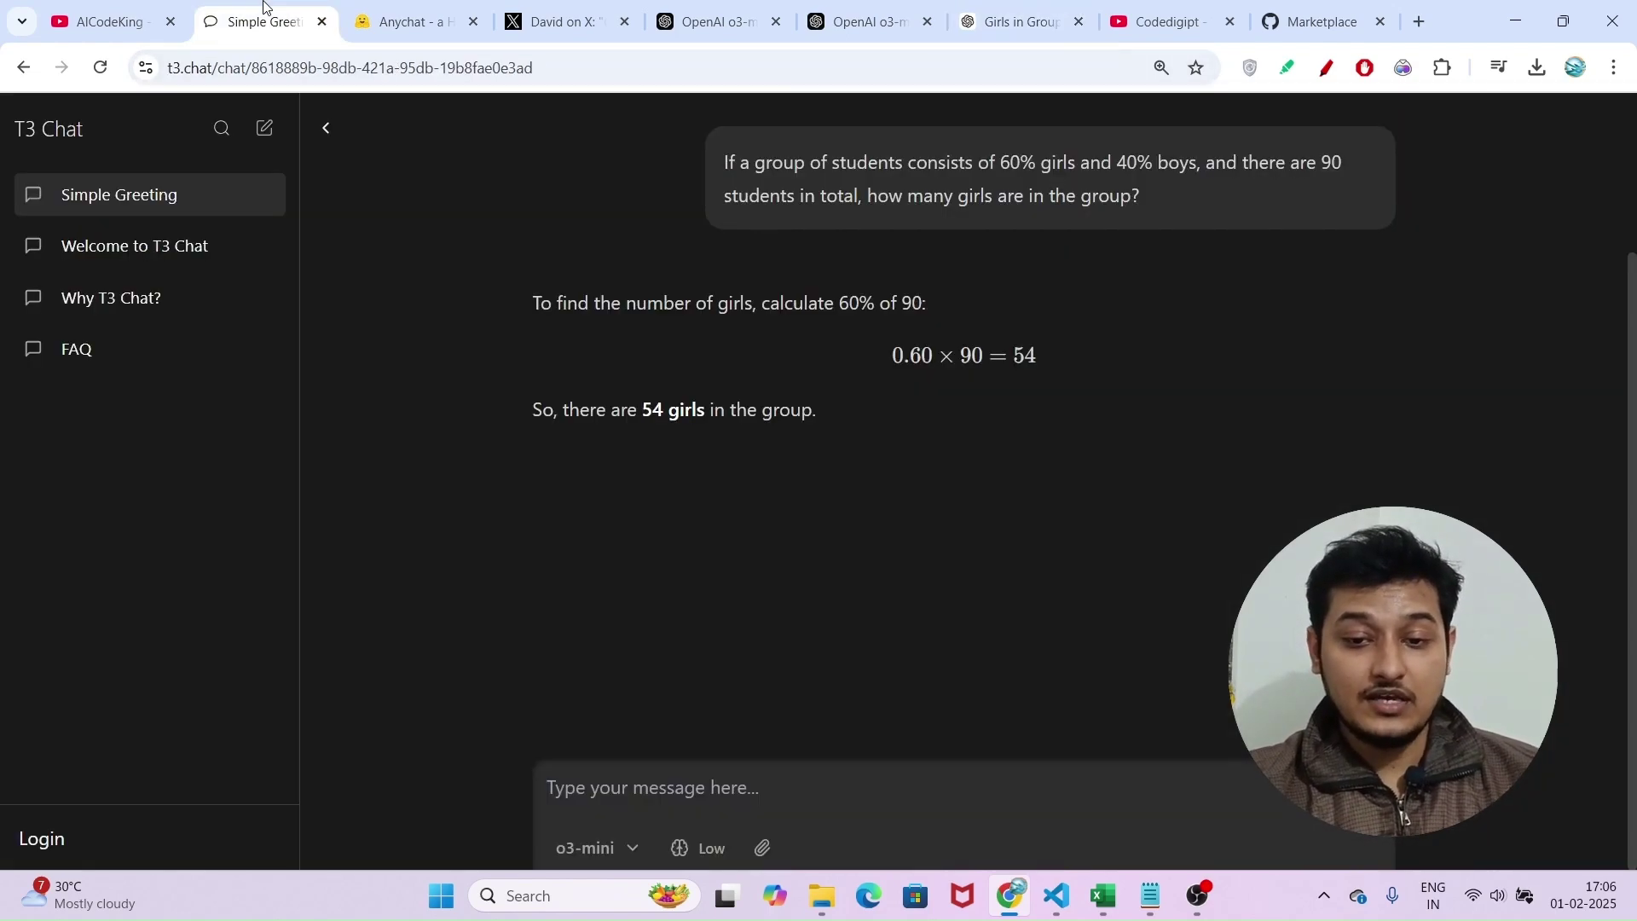
{"action": "scroll", "coordinate": [1034, 365], "scroll_direction": "up", "scroll_amount": 3}
{"action": "scroll", "coordinate": [1034, 365], "scroll_direction": "down", "scroll_amount": 3}
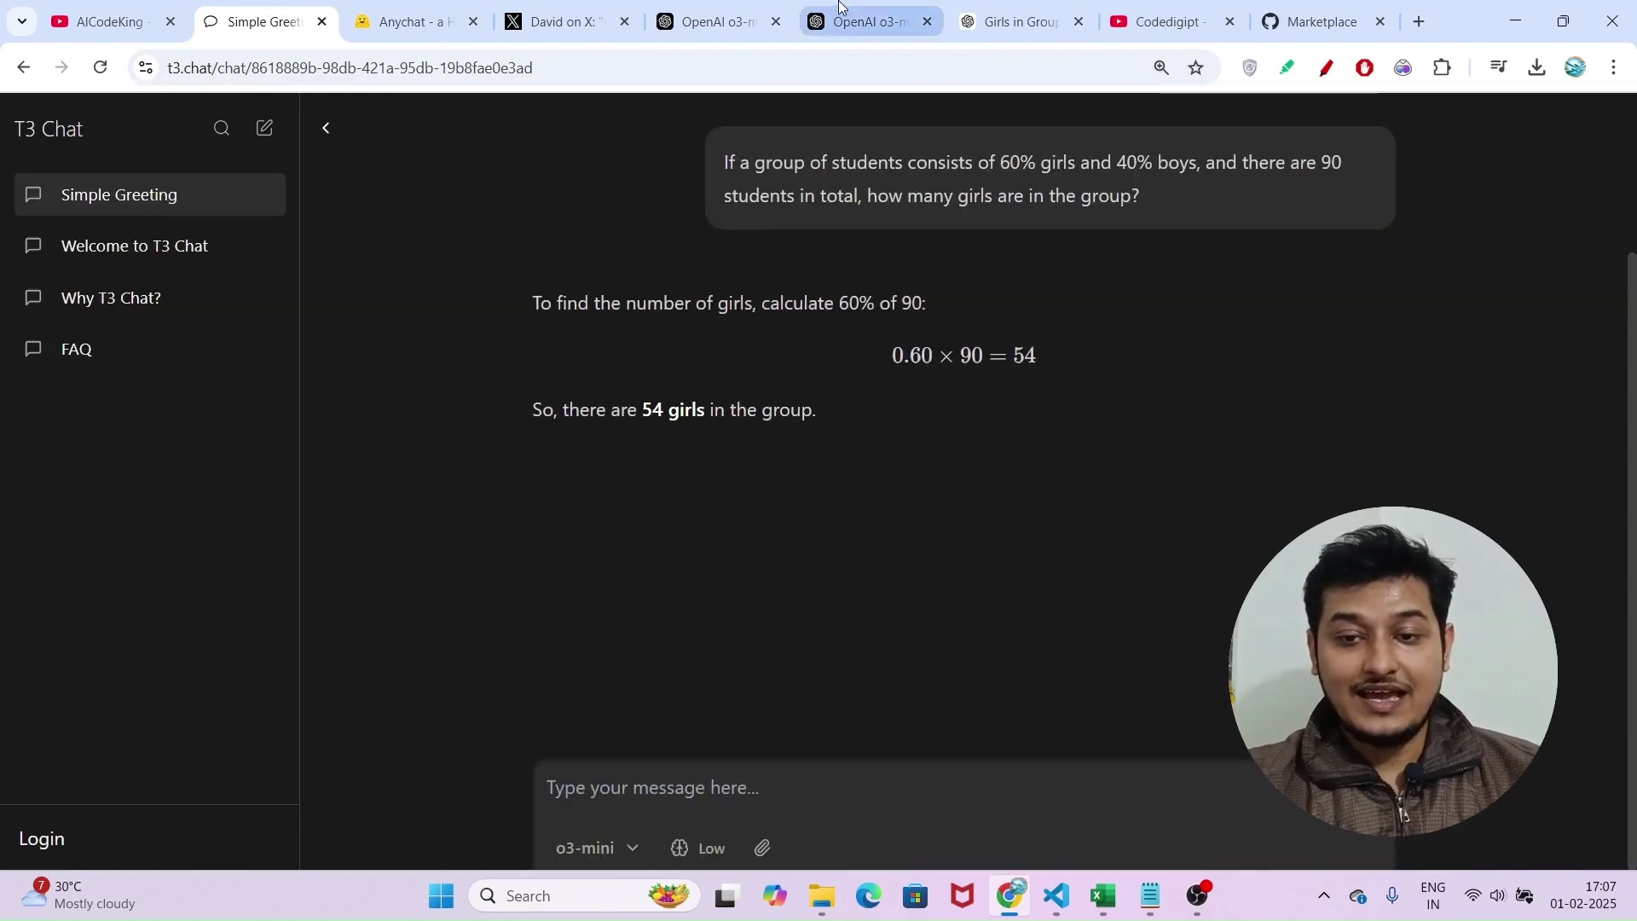
{"action": "left_click", "coordinate": [1014, 21]}
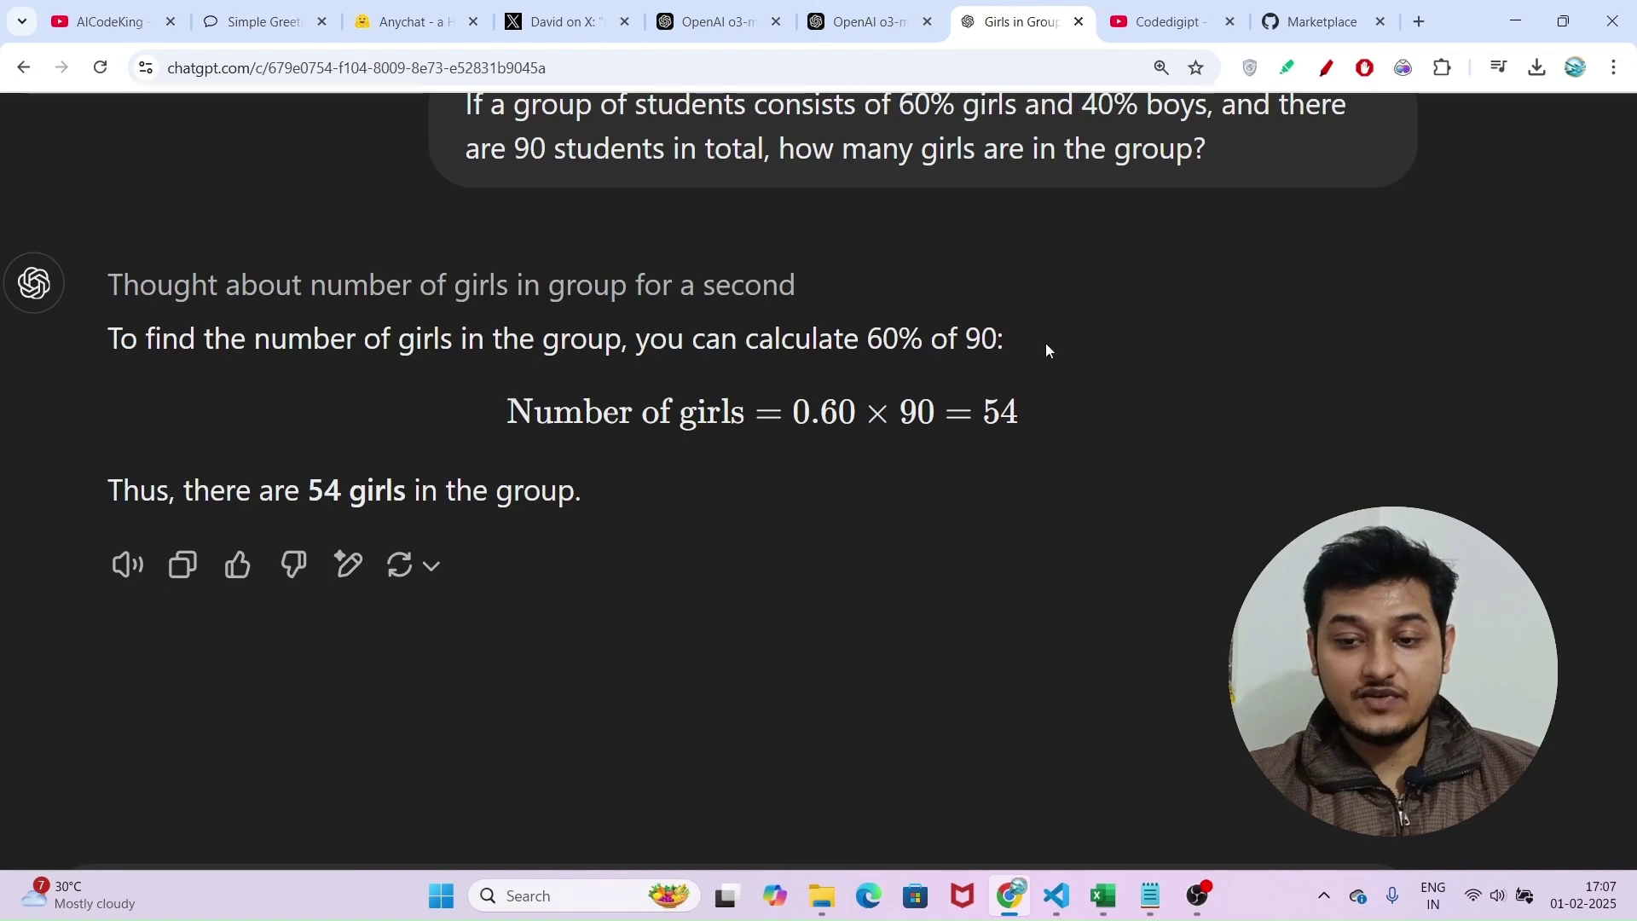
{"action": "scroll", "coordinate": [956, 418], "scroll_direction": "down", "scroll_amount": 3}
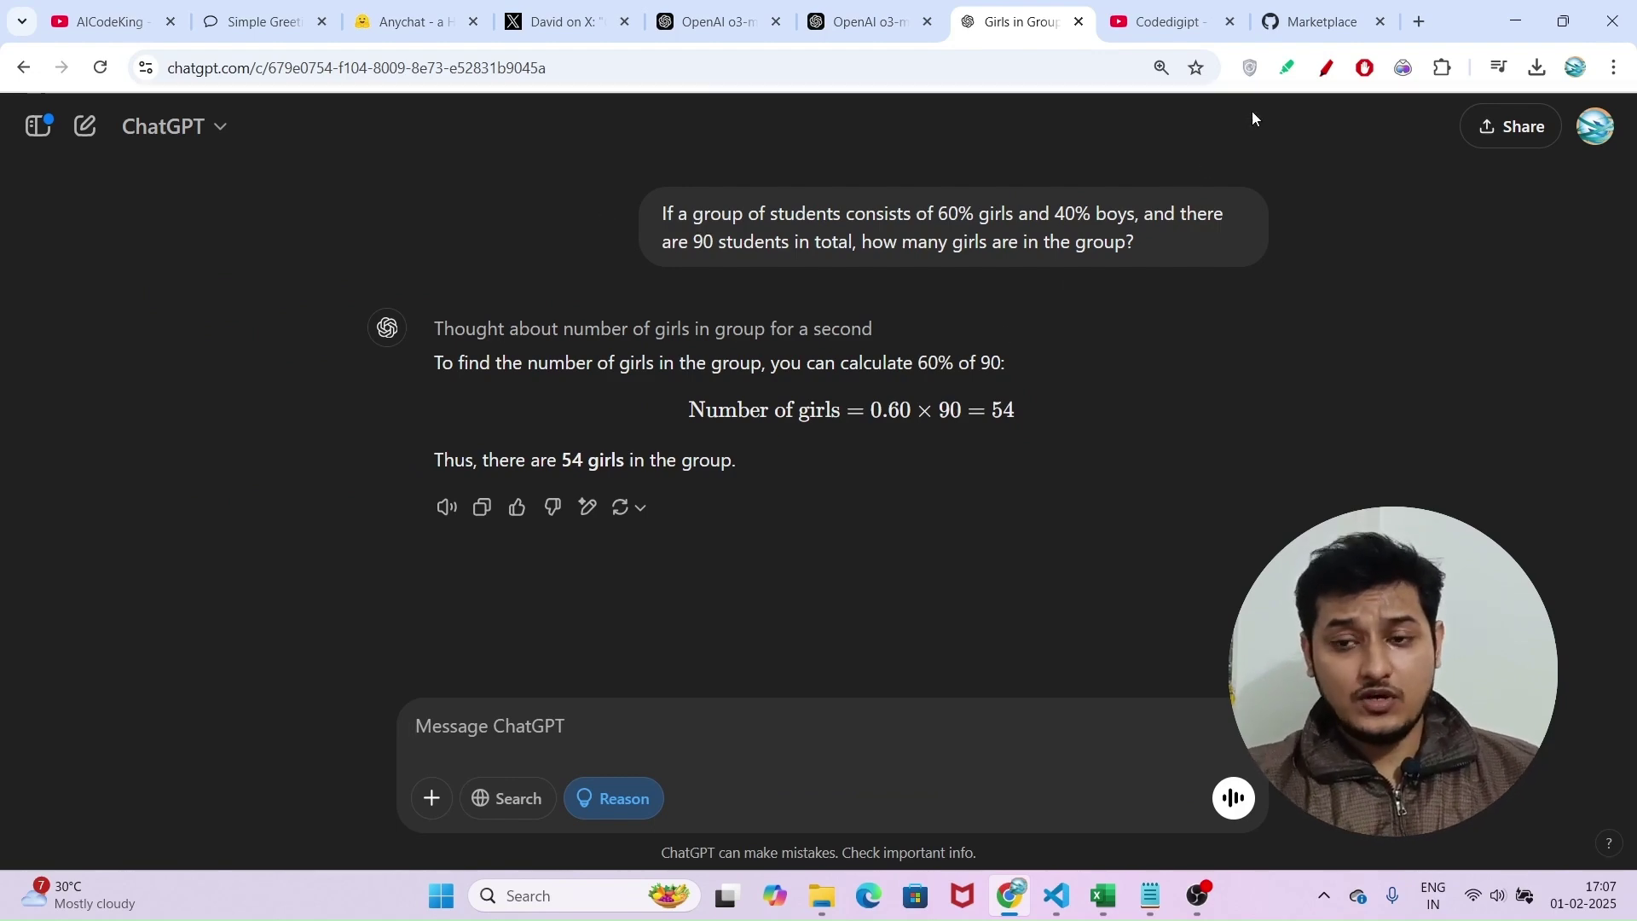
Step: View the Codedigipt YouTube channel's videos and check the list of test questions in the LLM TEST workbook
{"action": "left_click", "coordinate": [1166, 21]}
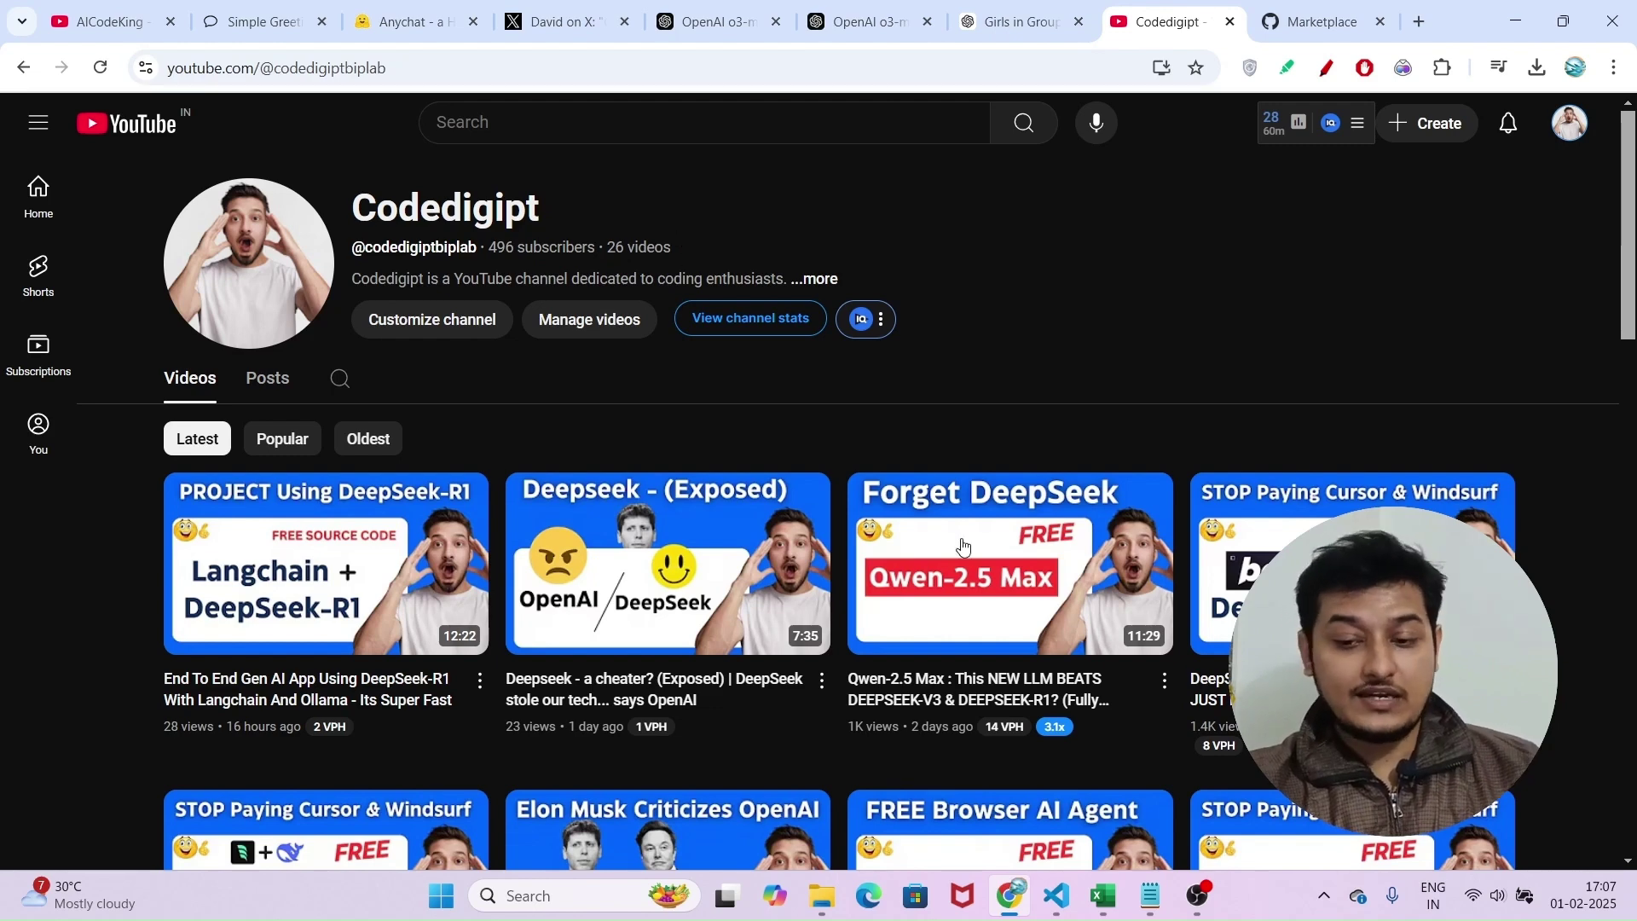
{"action": "left_click", "coordinate": [1105, 895]}
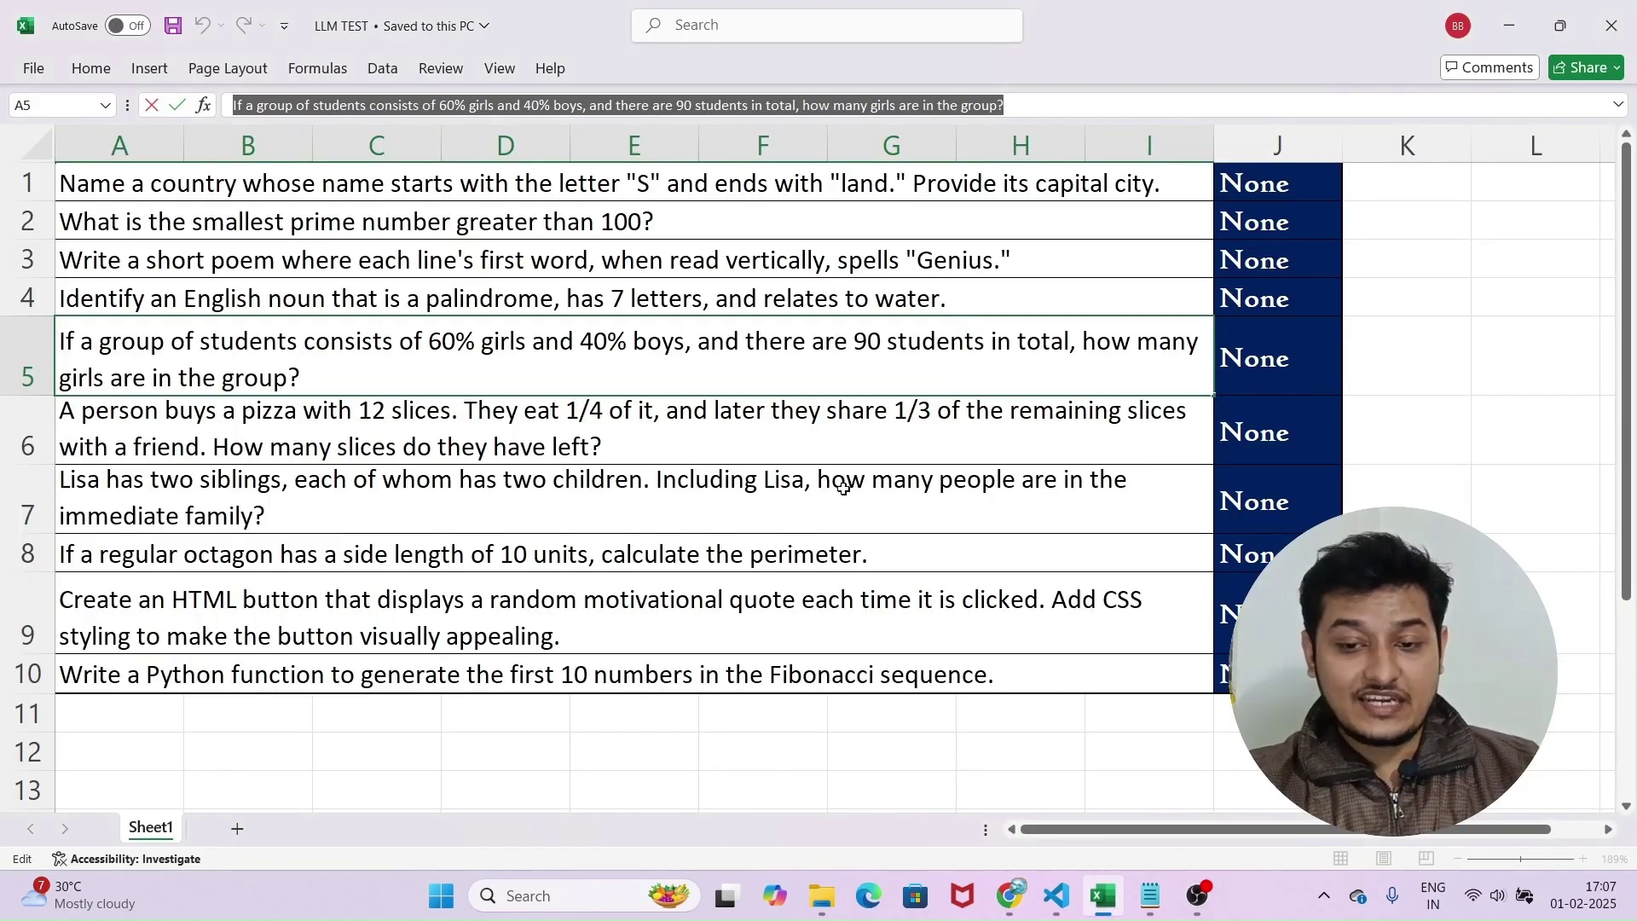
{"action": "left_click", "coordinate": [1109, 897]}
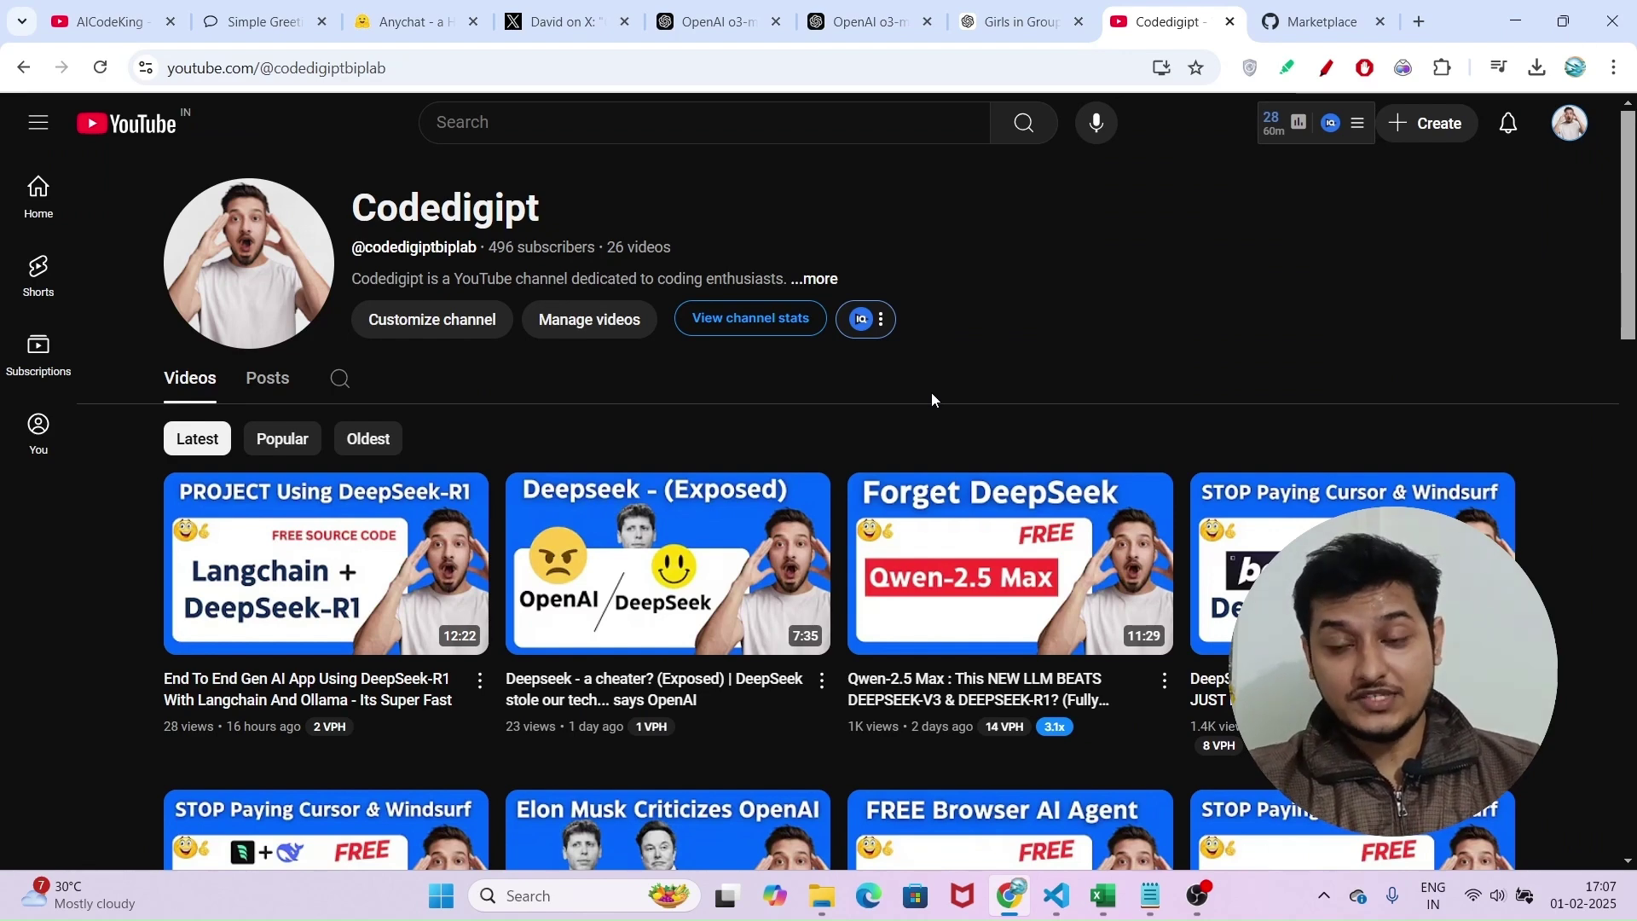
Step: Switch to the Notepad list of free o3-mini options and enter "chatgpt" as item 4
{"action": "left_click", "coordinate": [1150, 895]}
{"action": "left_click", "coordinate": [365, 366]}
{"action": "type", "text": "chat"}
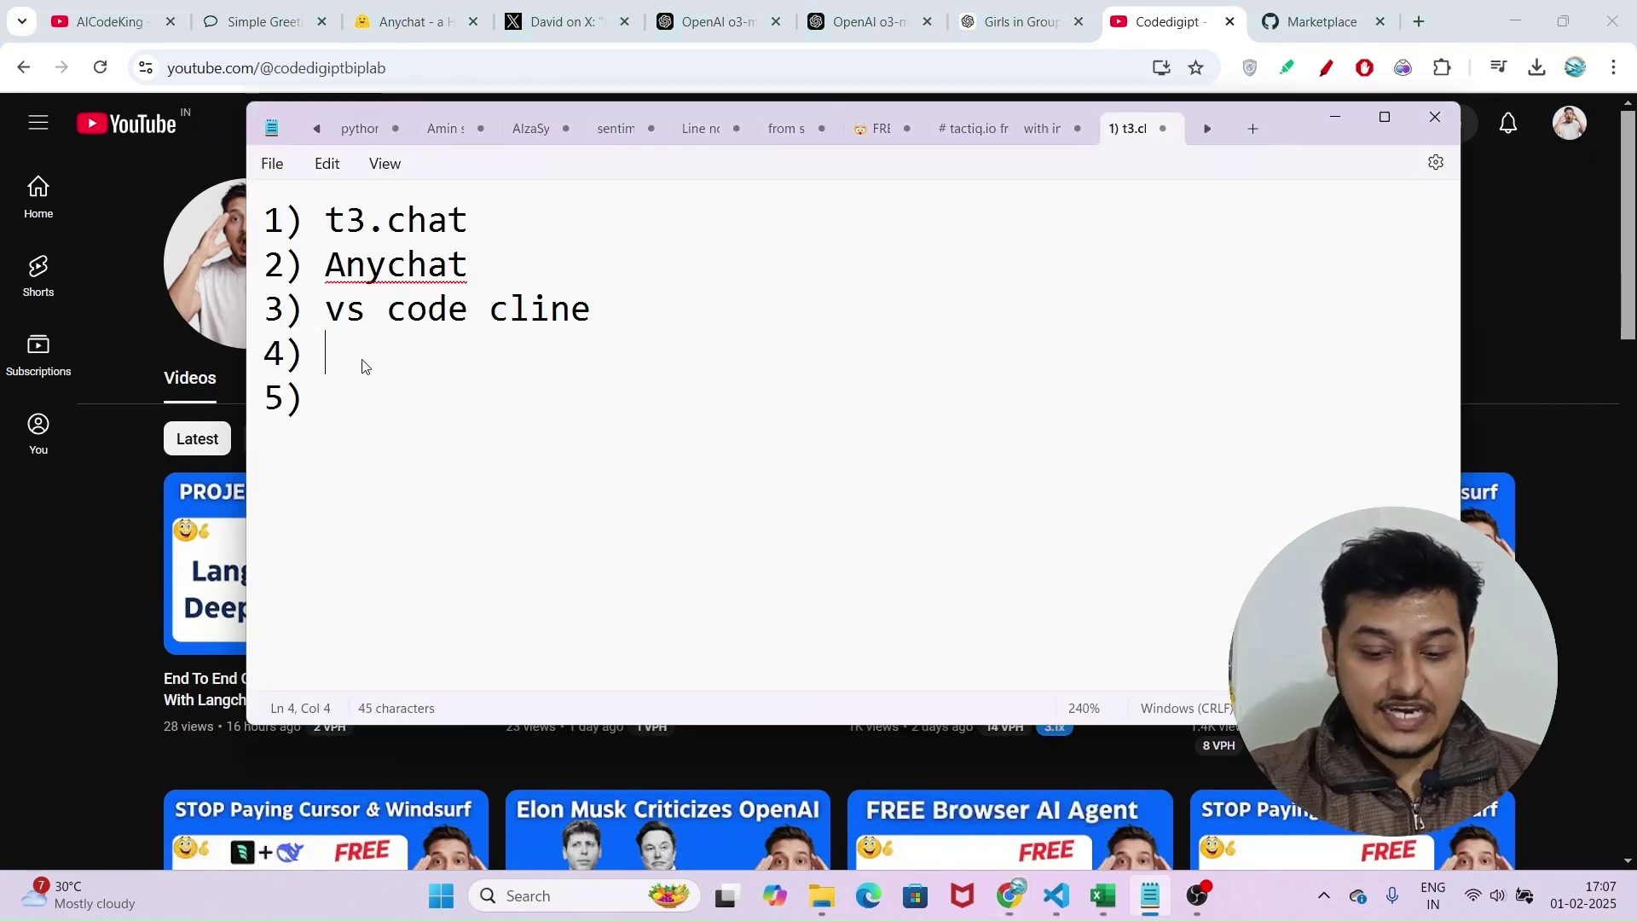
{"action": "type", "text": "gpt"}
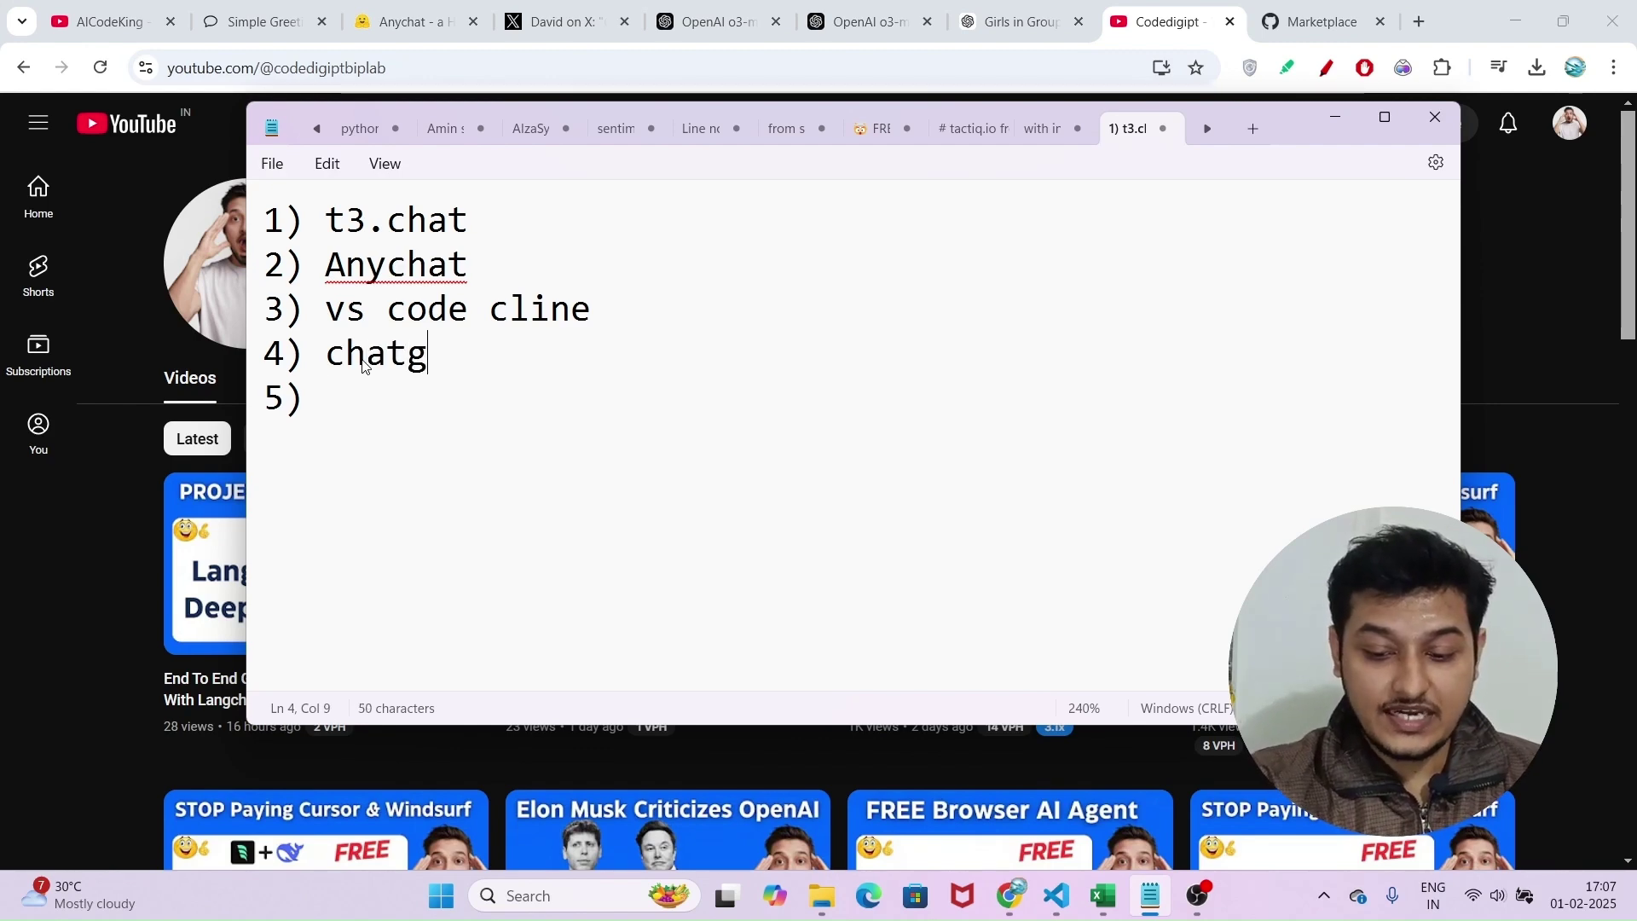
{"action": "left_click", "coordinate": [1532, 268]}
Step: Return to the ChatGPT conversation and submit the prompt "build a habbit tracker website in react js" with Reason enabled
{"action": "left_click", "coordinate": [1019, 21]}
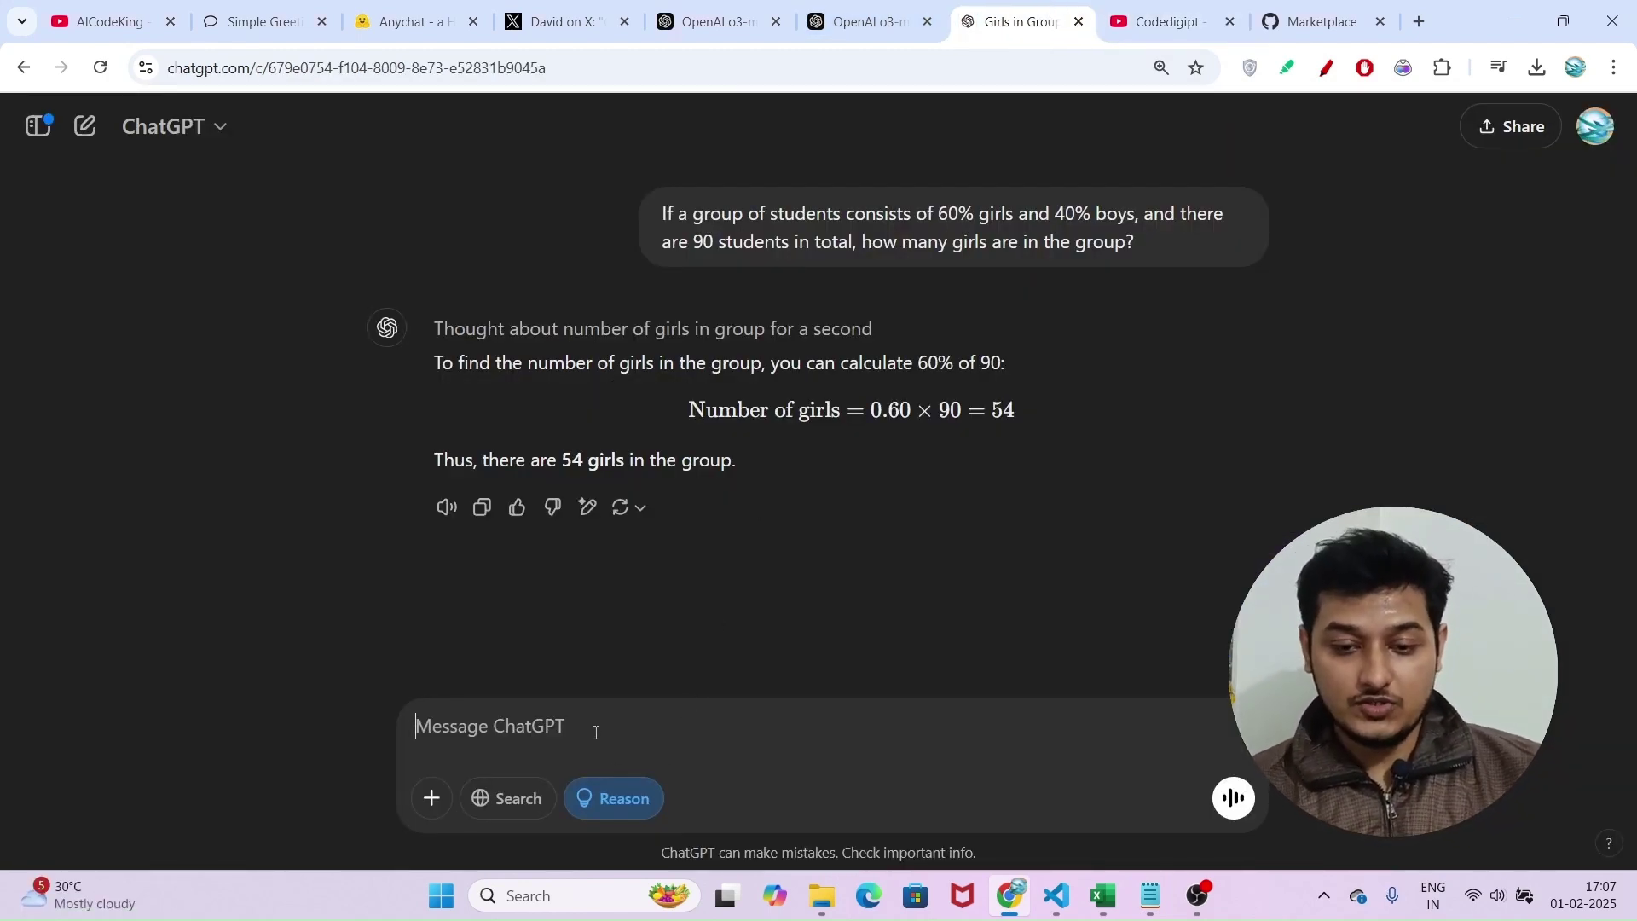
{"action": "type", "text": "buil"}
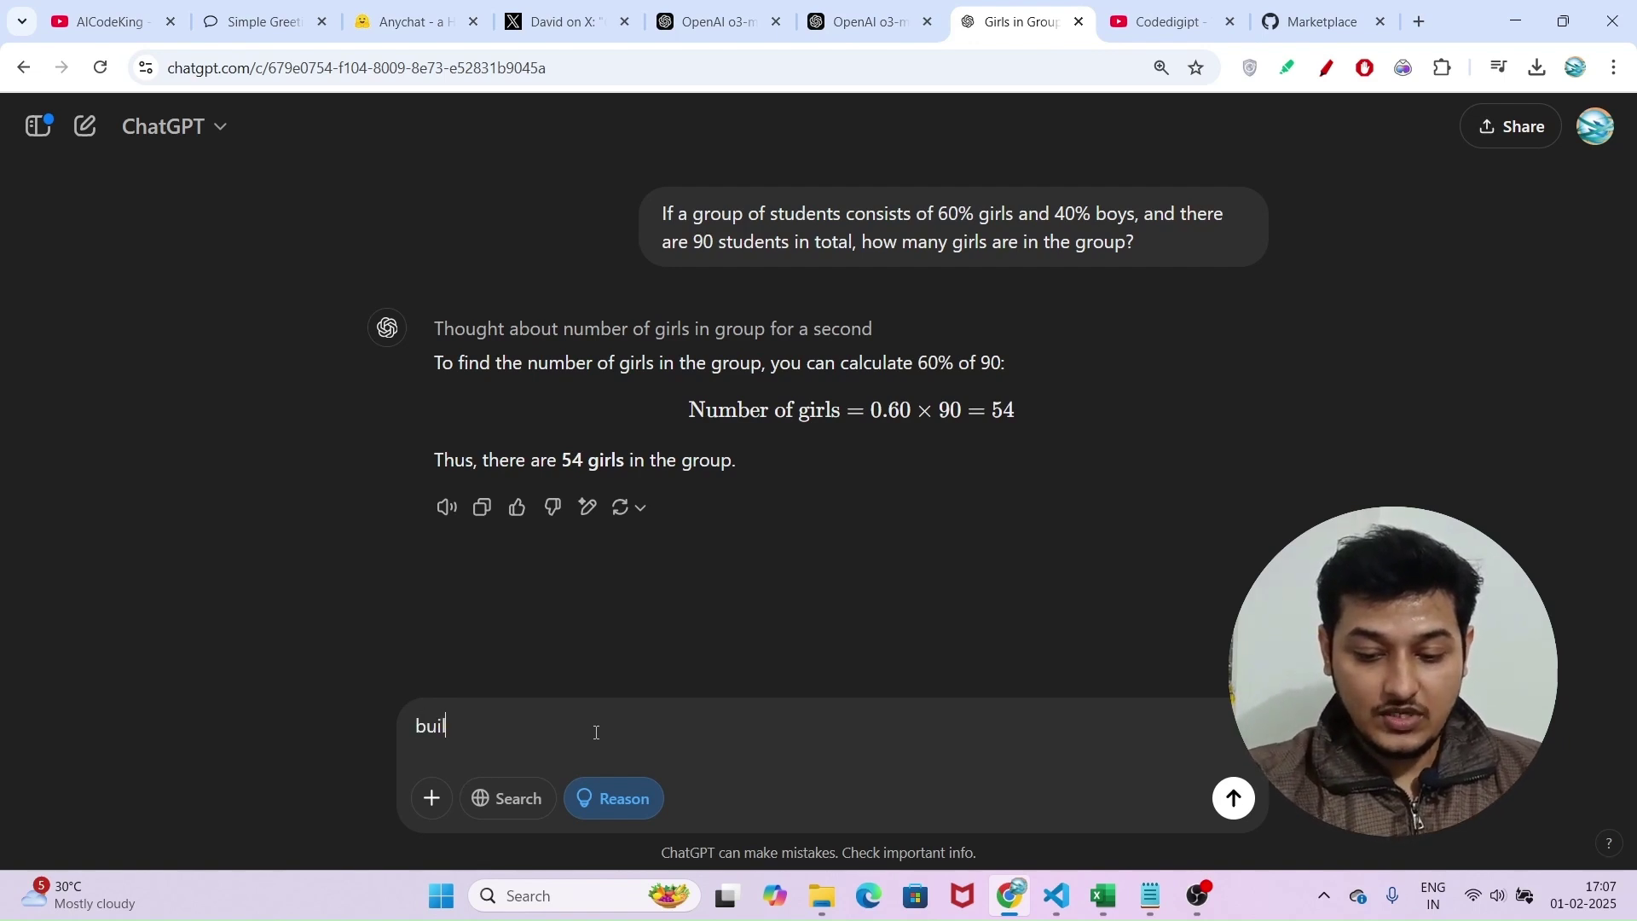
{"action": "type", "text": "d a"}
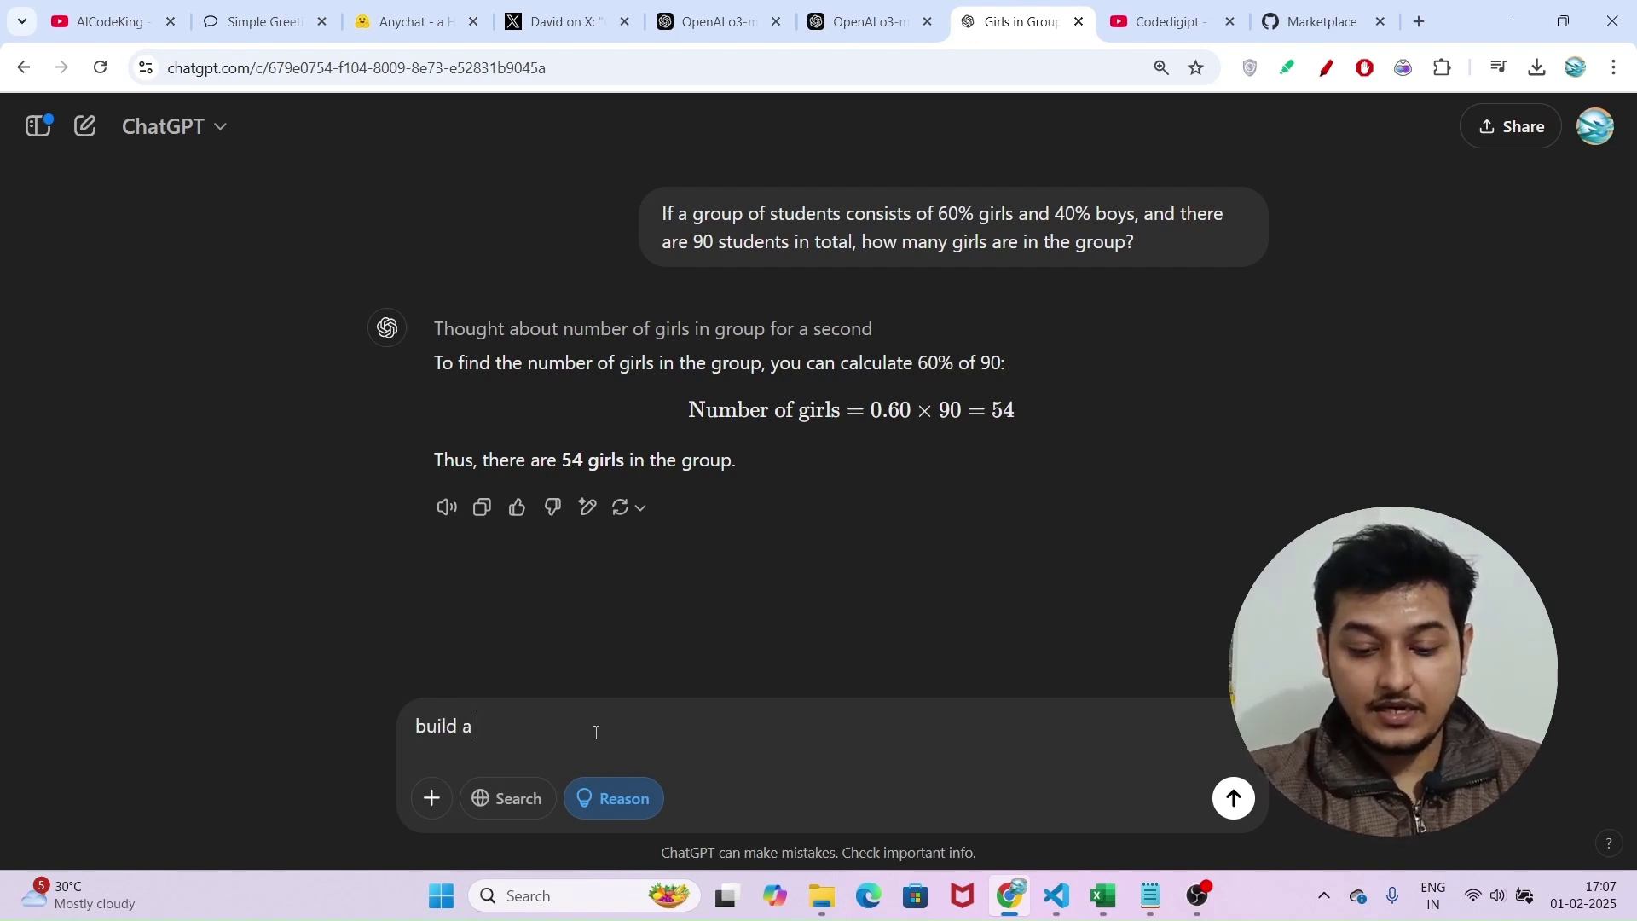
{"action": "type", "text": " habbit"}
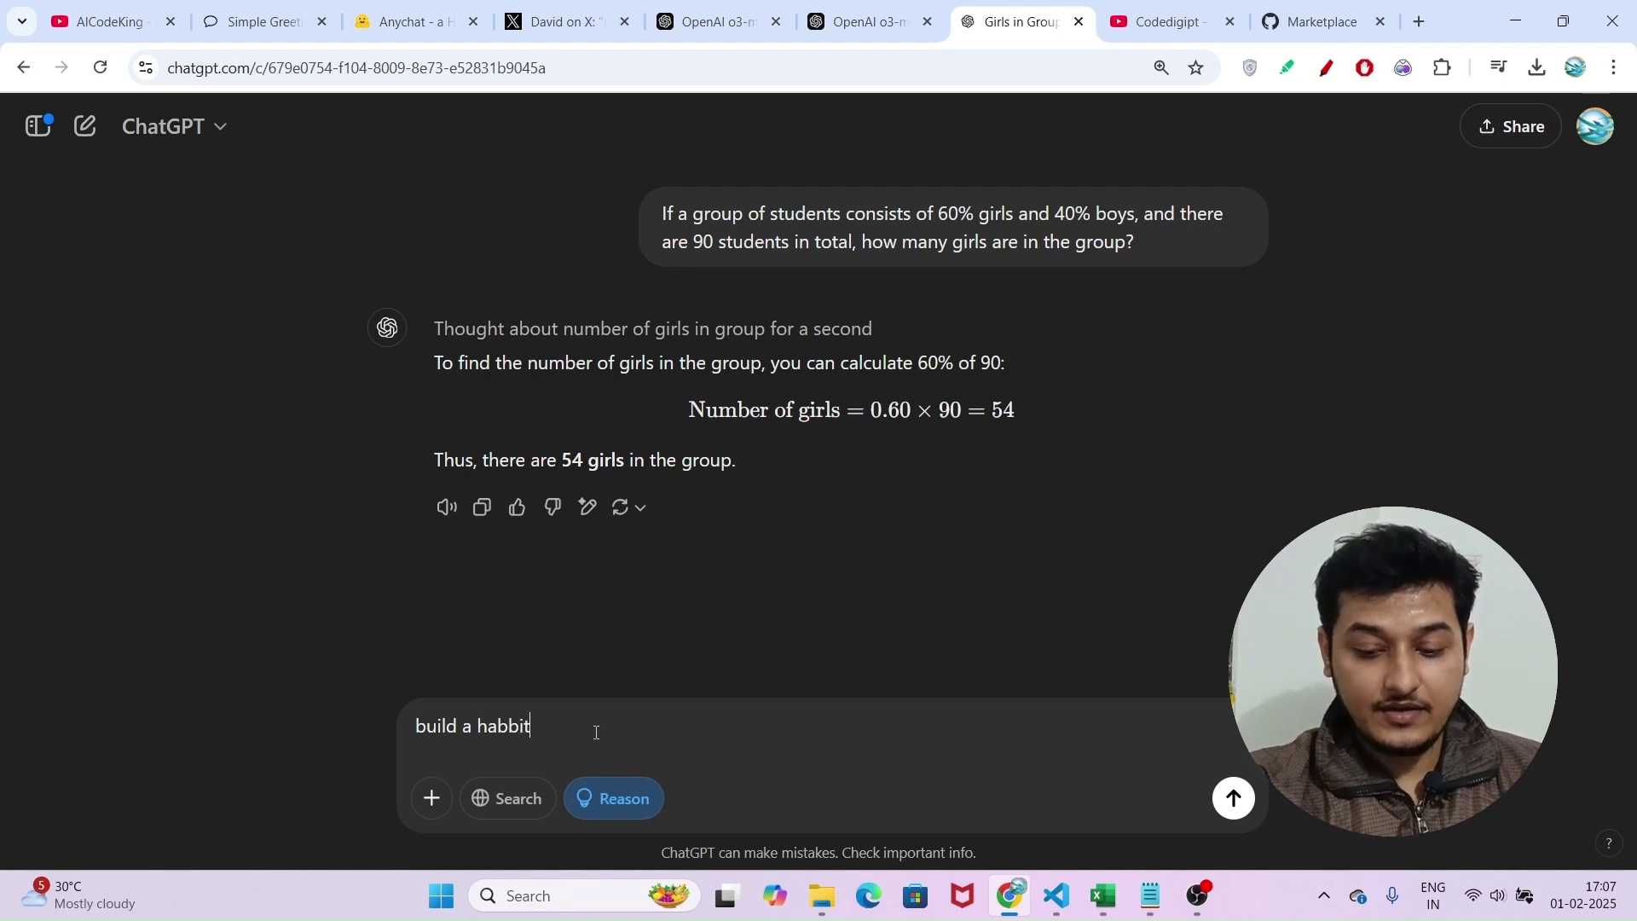
{"action": "type", "text": " tracke"}
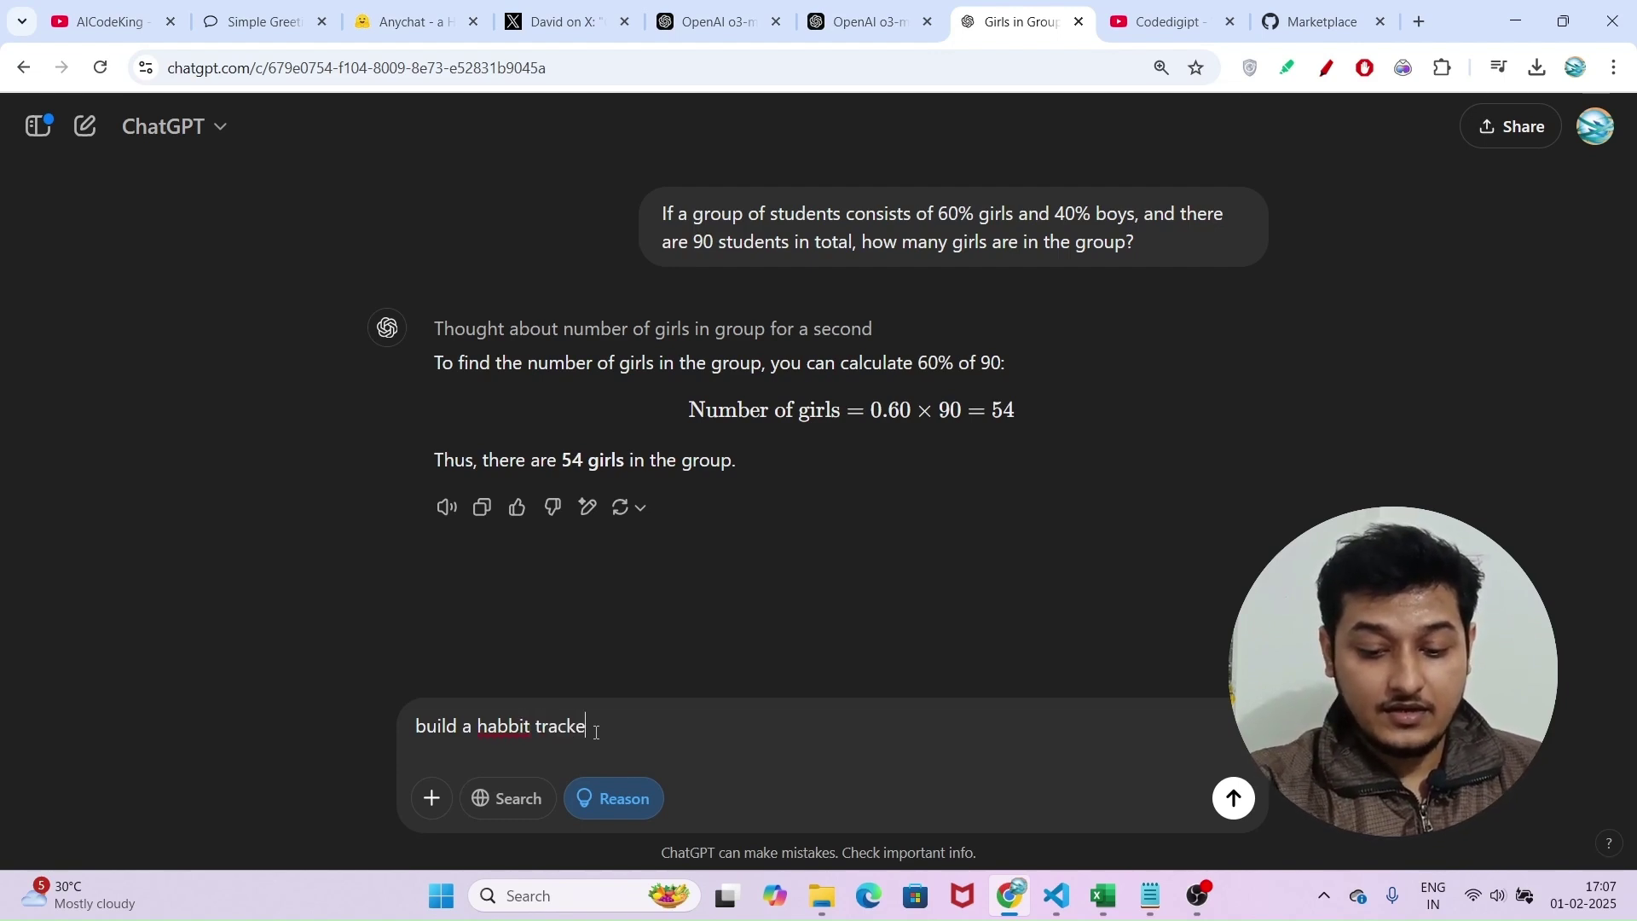
{"action": "type", "text": "r "}
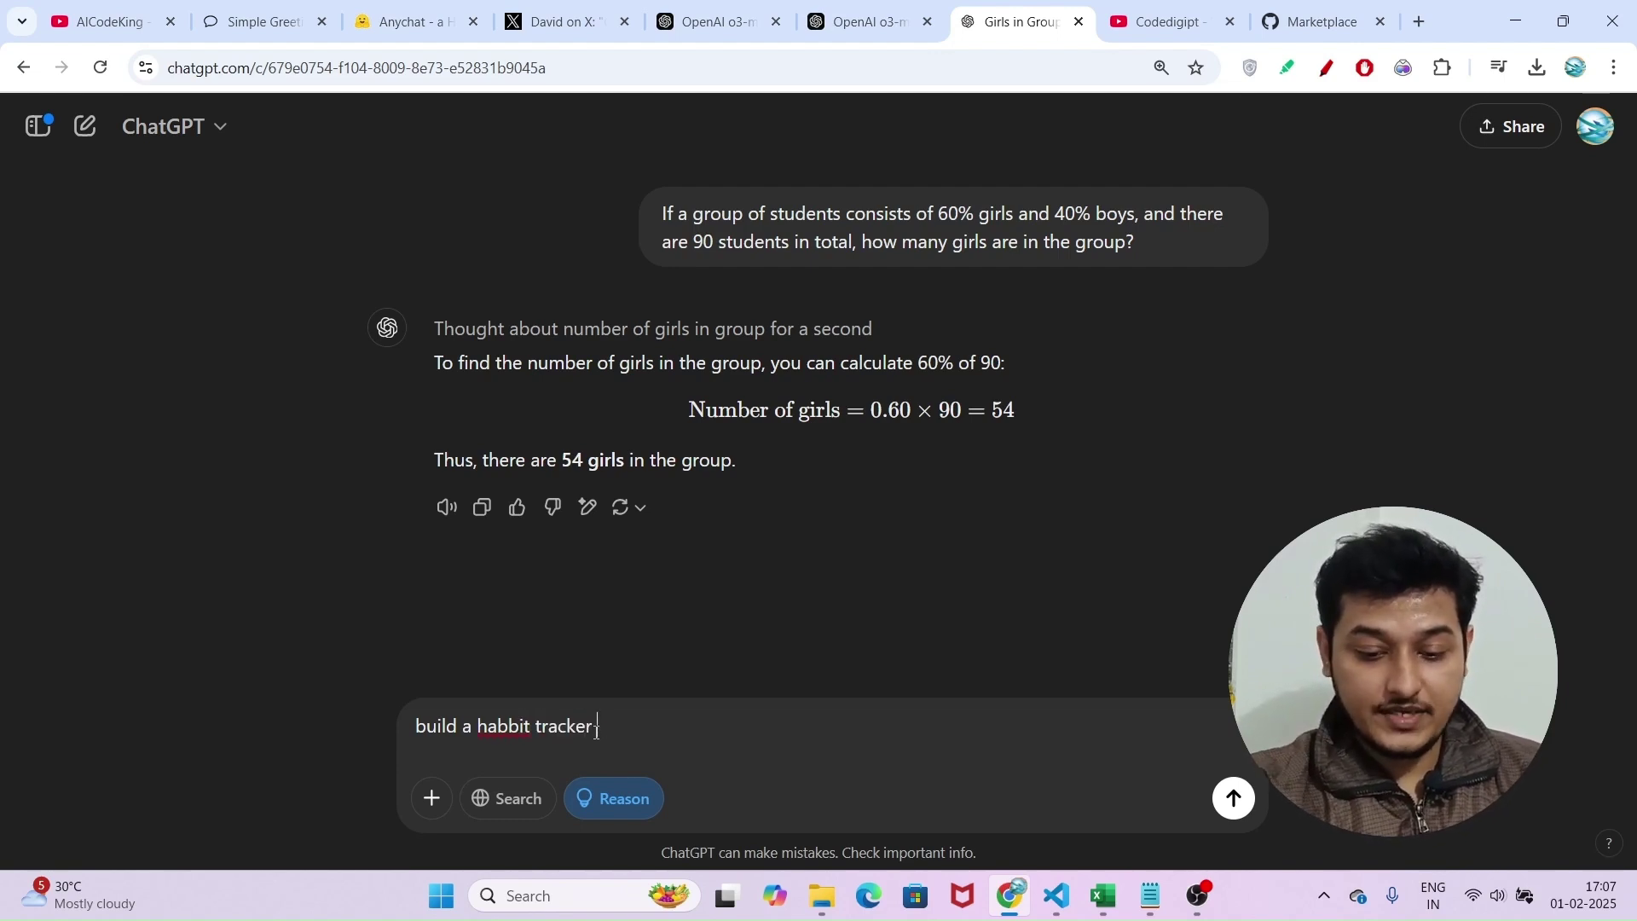
{"action": "type", "text": "website in r"}
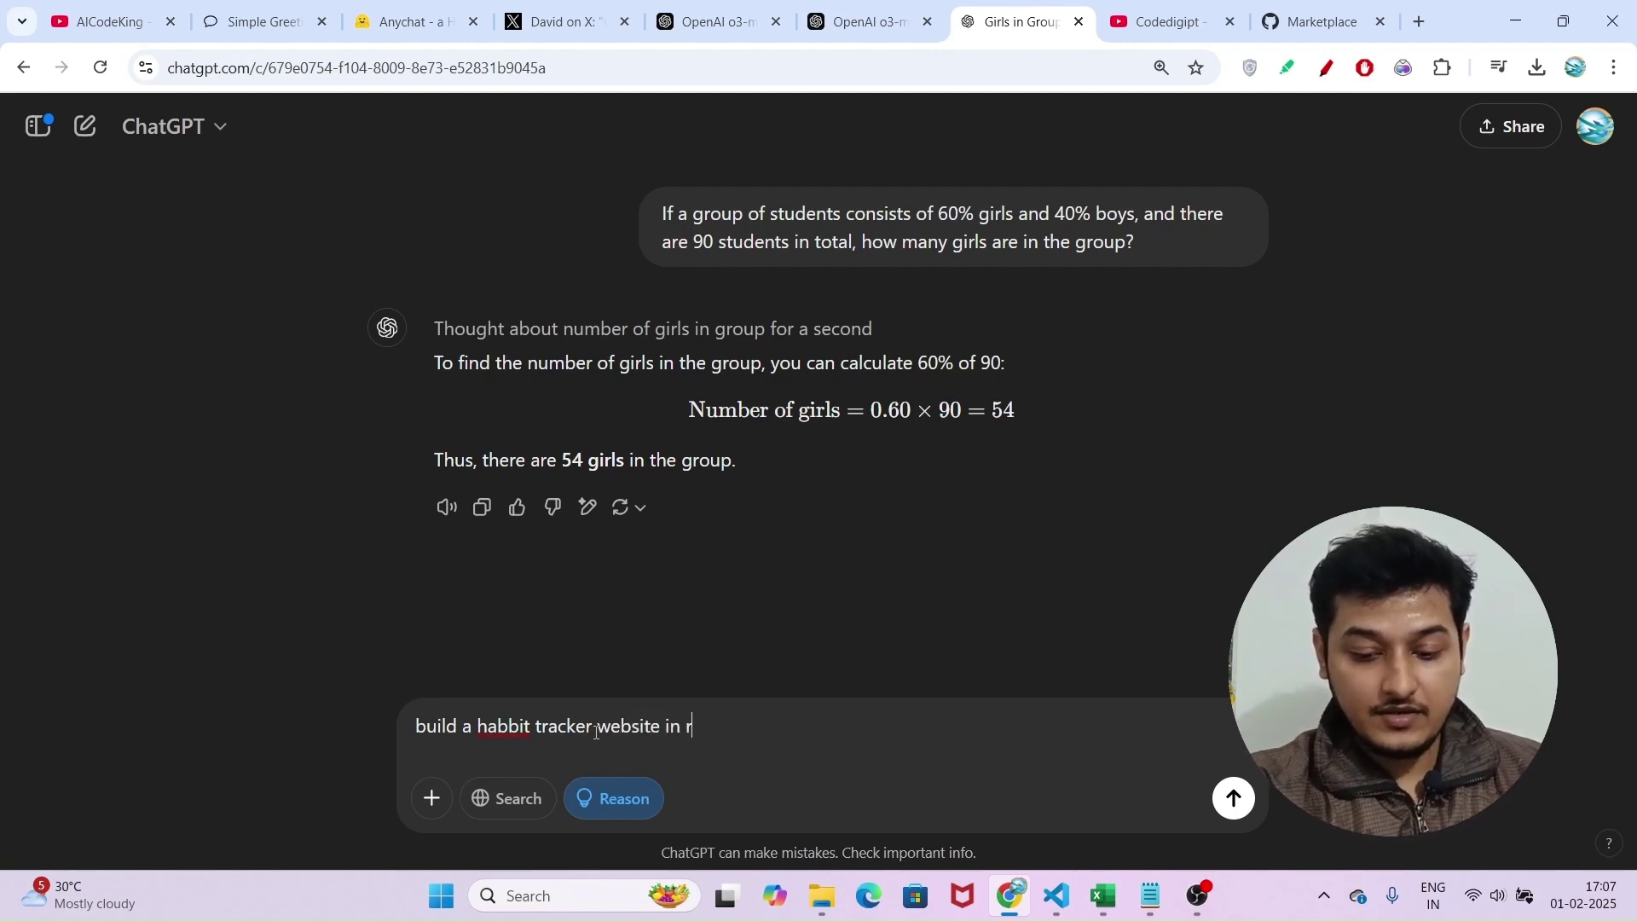
{"action": "type", "text": "eact js"}
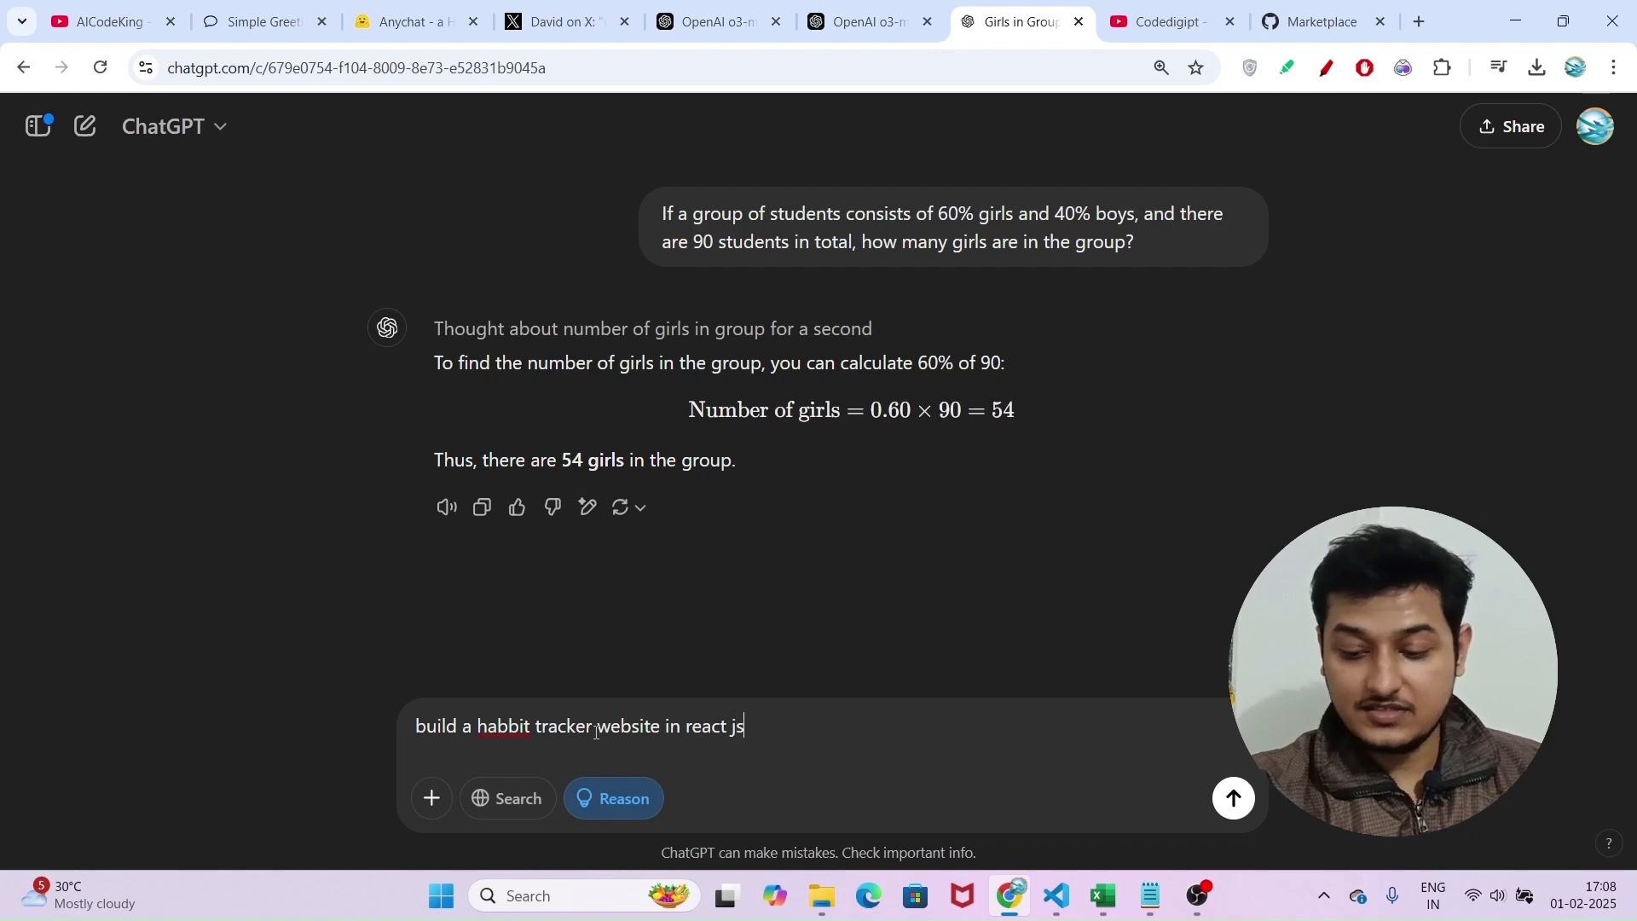
{"action": "key", "text": "Return"}
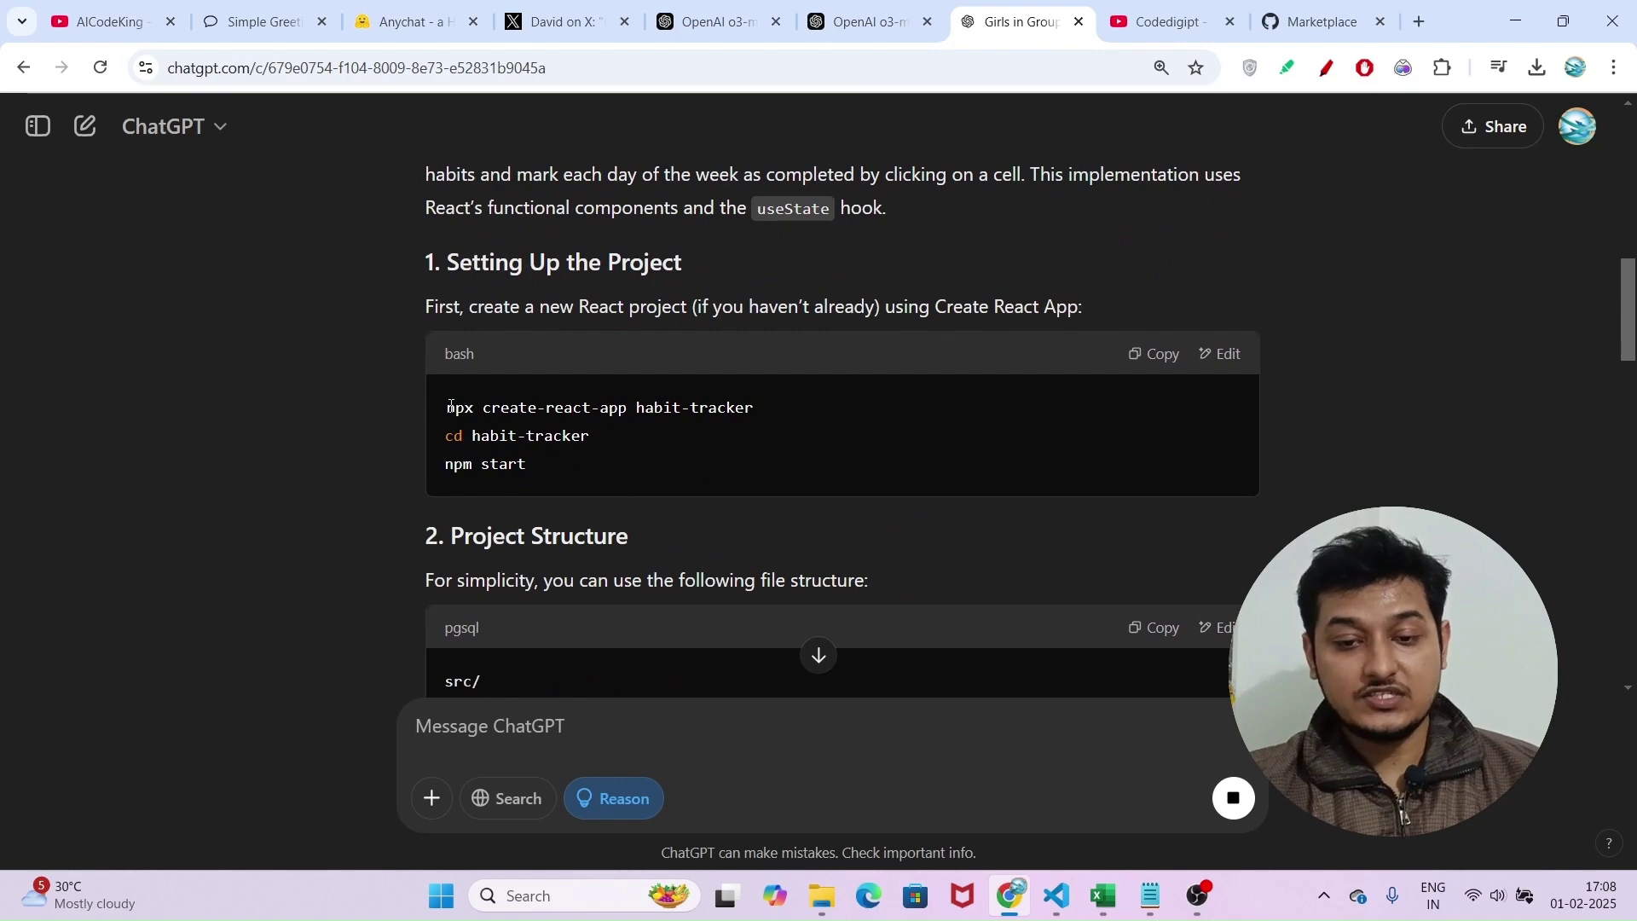
Step: Review the setup commands, project structure and component code in ChatGPT's habit tracker reply, and glance at the Notepad list
{"action": "left_click_drag", "start_coordinate": [447, 407], "coordinate": [565, 444]}
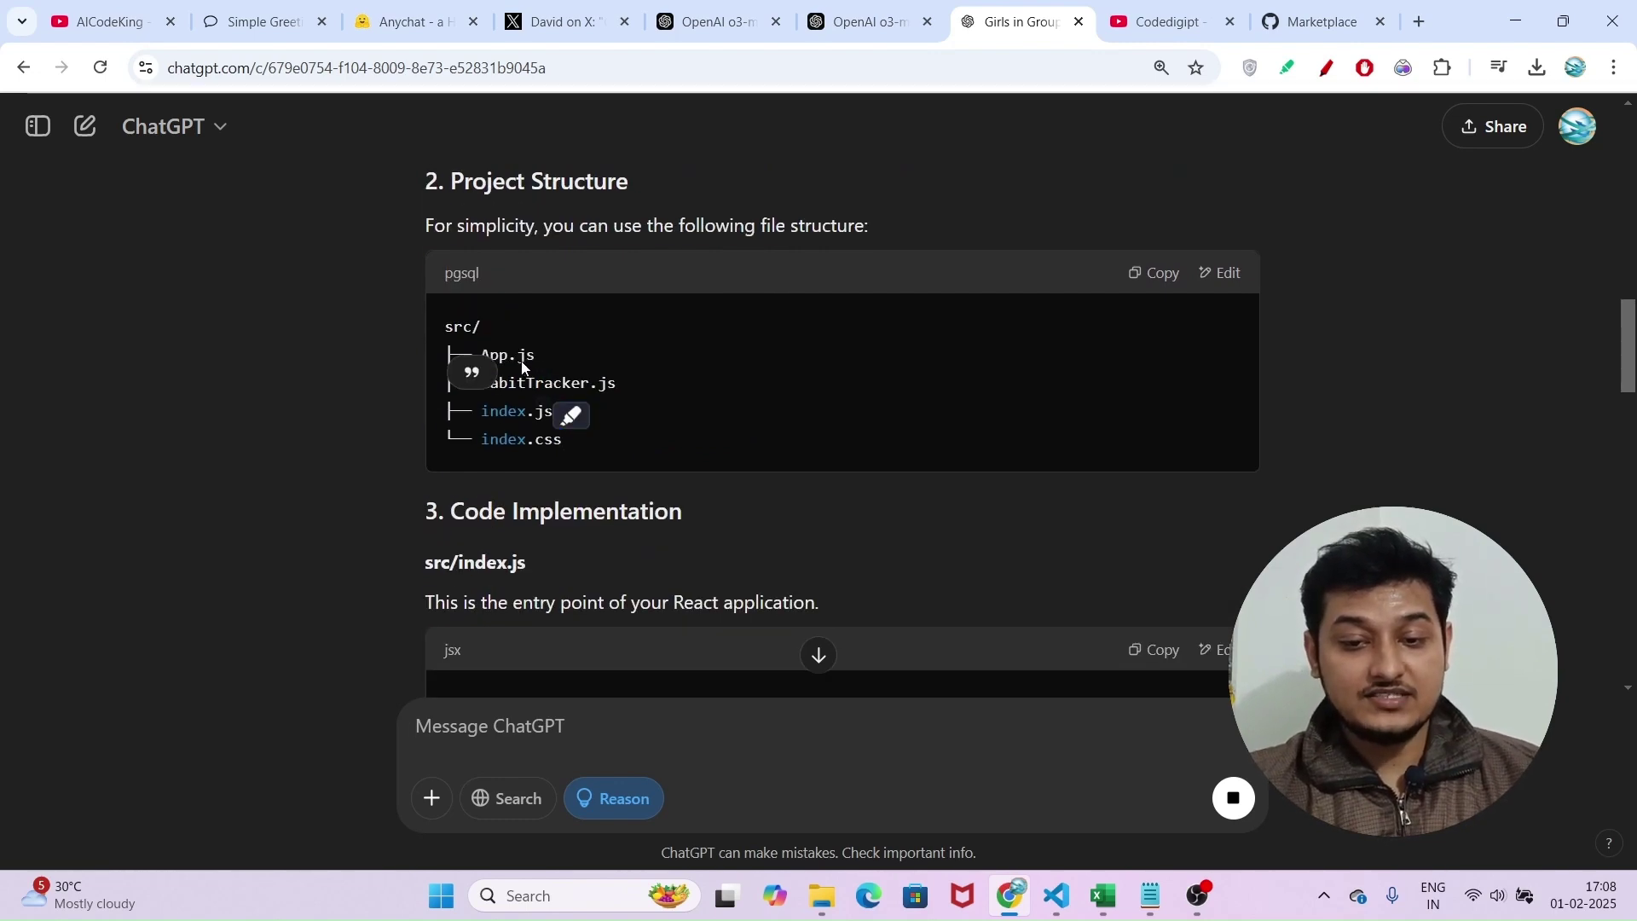
{"action": "scroll", "coordinate": [611, 395], "scroll_direction": "down", "scroll_amount": 4}
{"action": "scroll", "coordinate": [571, 504], "scroll_direction": "down", "scroll_amount": 2}
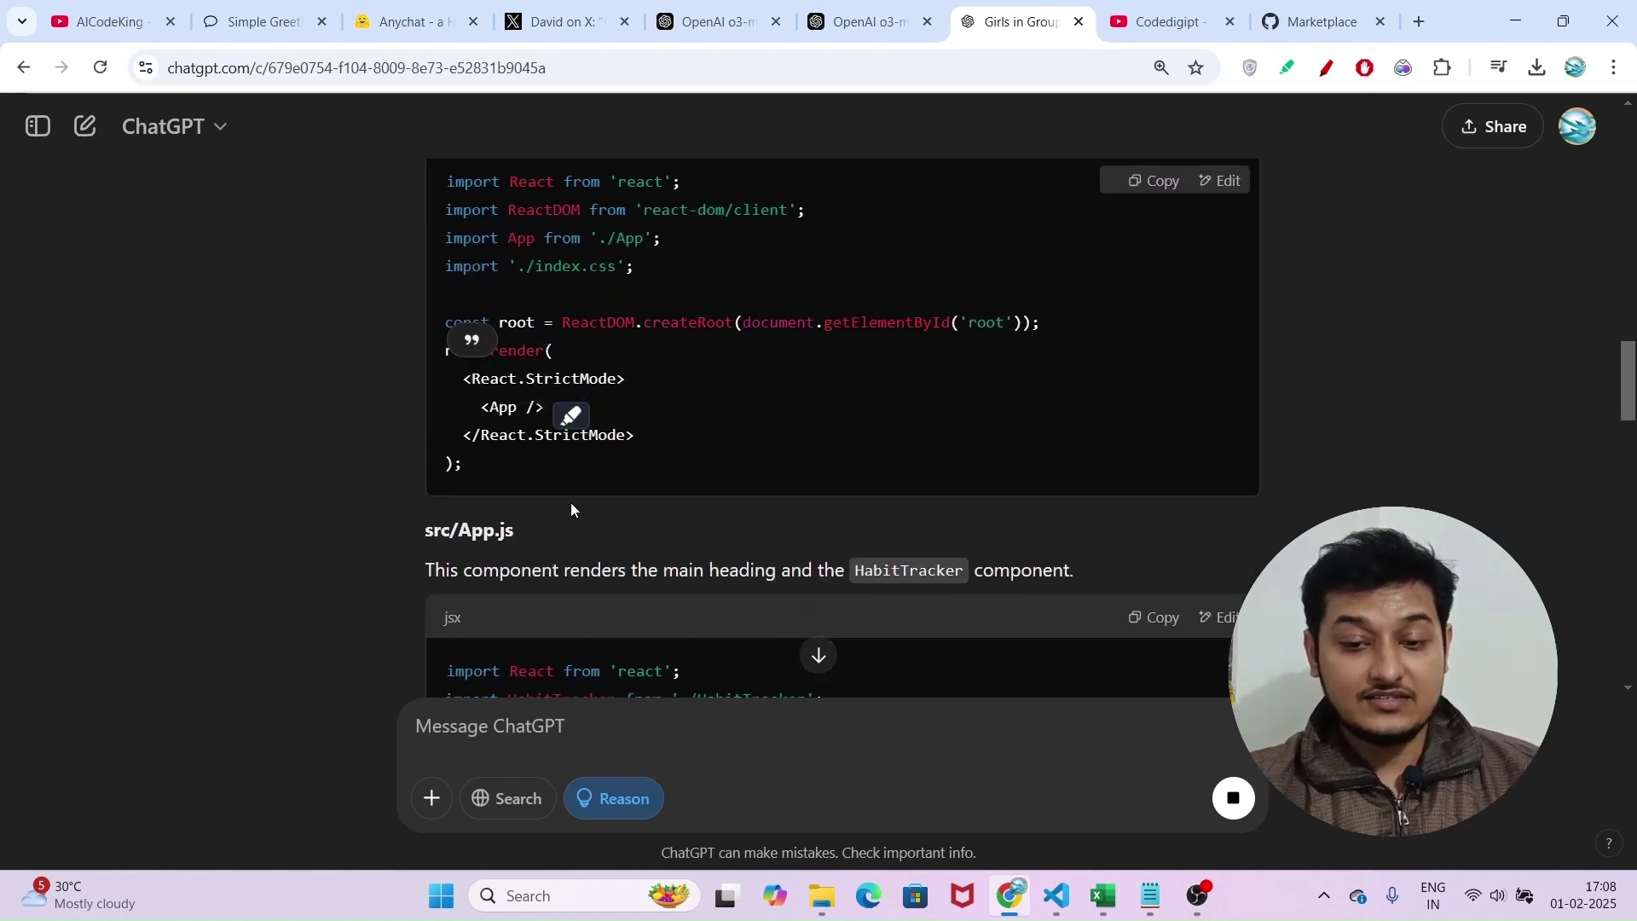
{"action": "scroll", "coordinate": [570, 503], "scroll_direction": "up", "scroll_amount": 3}
{"action": "scroll", "coordinate": [588, 555], "scroll_direction": "down", "scroll_amount": 5}
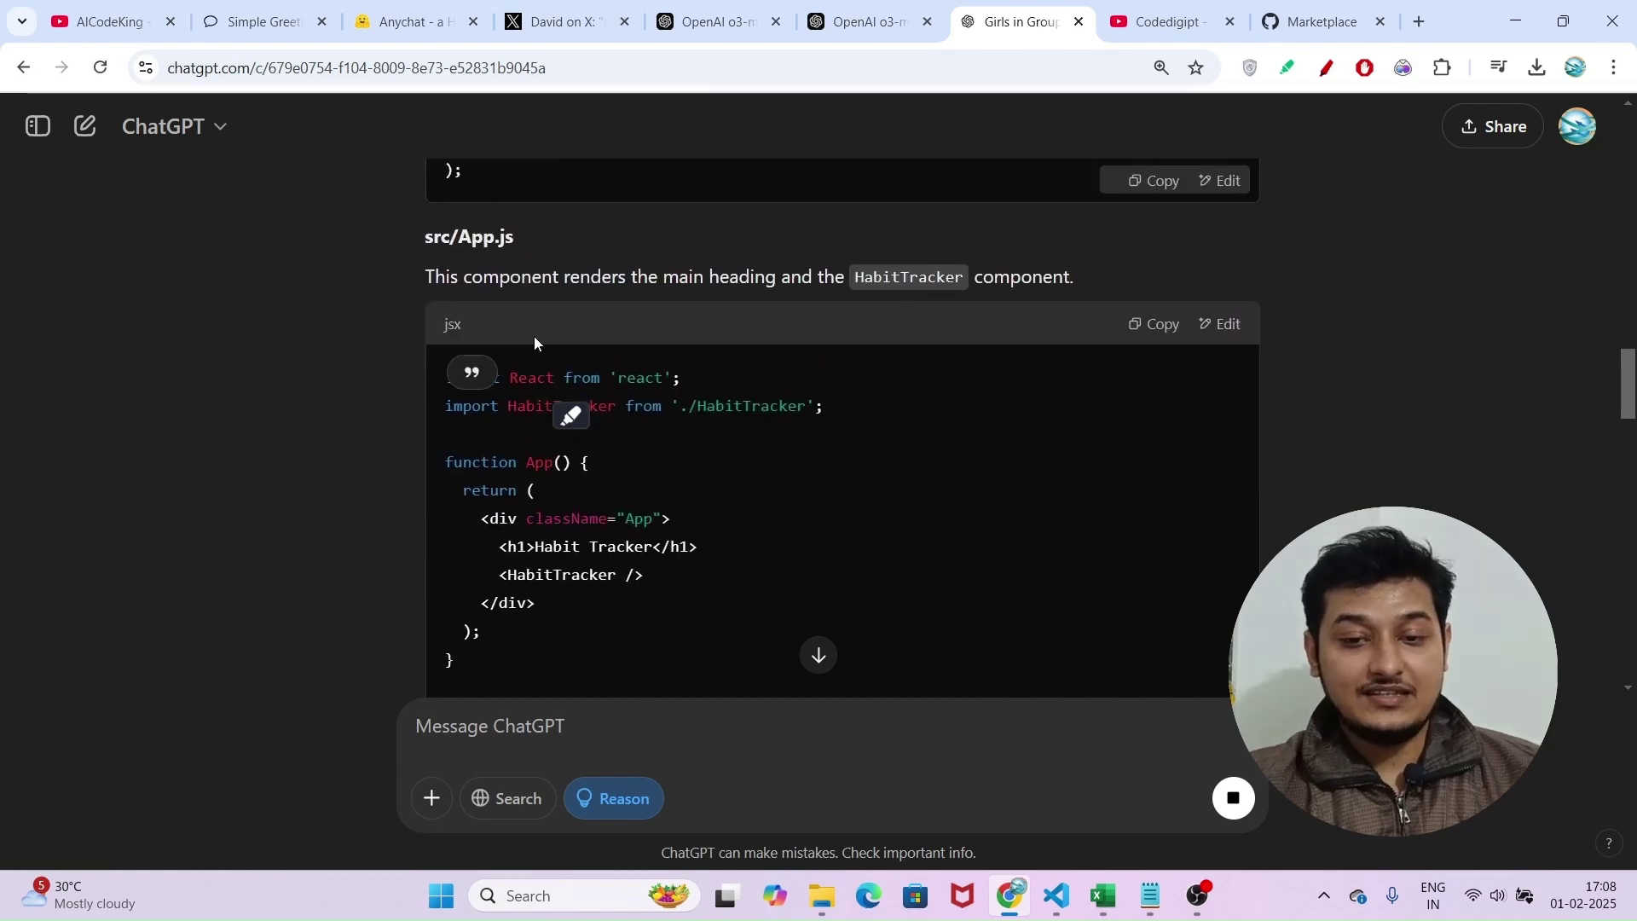
{"action": "scroll", "coordinate": [630, 646], "scroll_direction": "down", "scroll_amount": 5}
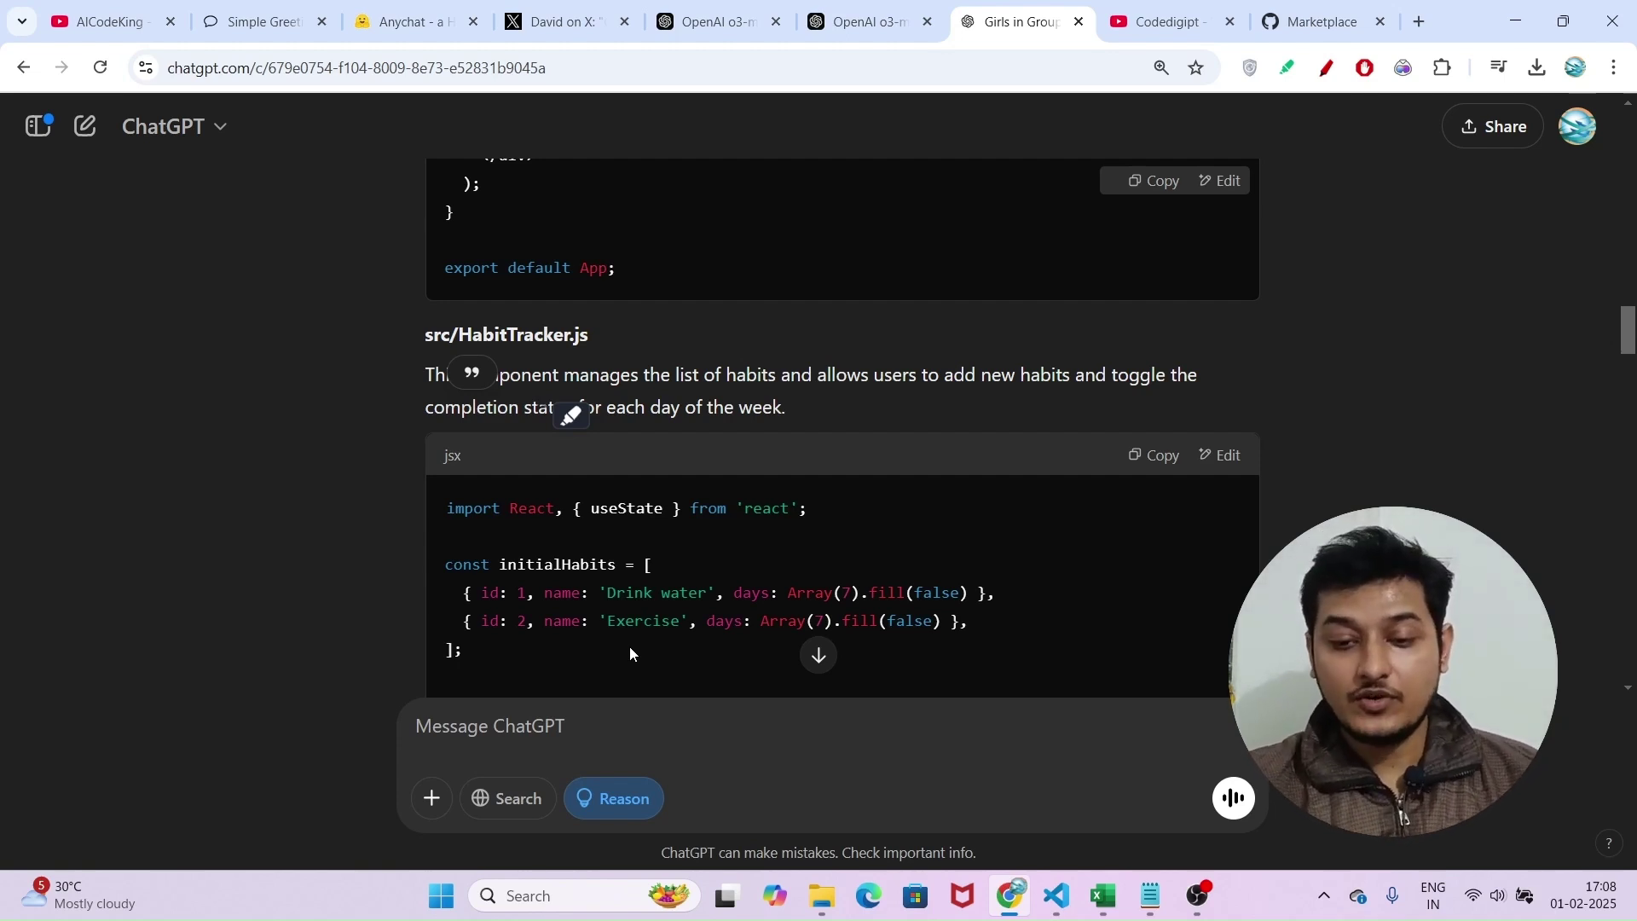
{"action": "left_click", "coordinate": [1151, 895]}
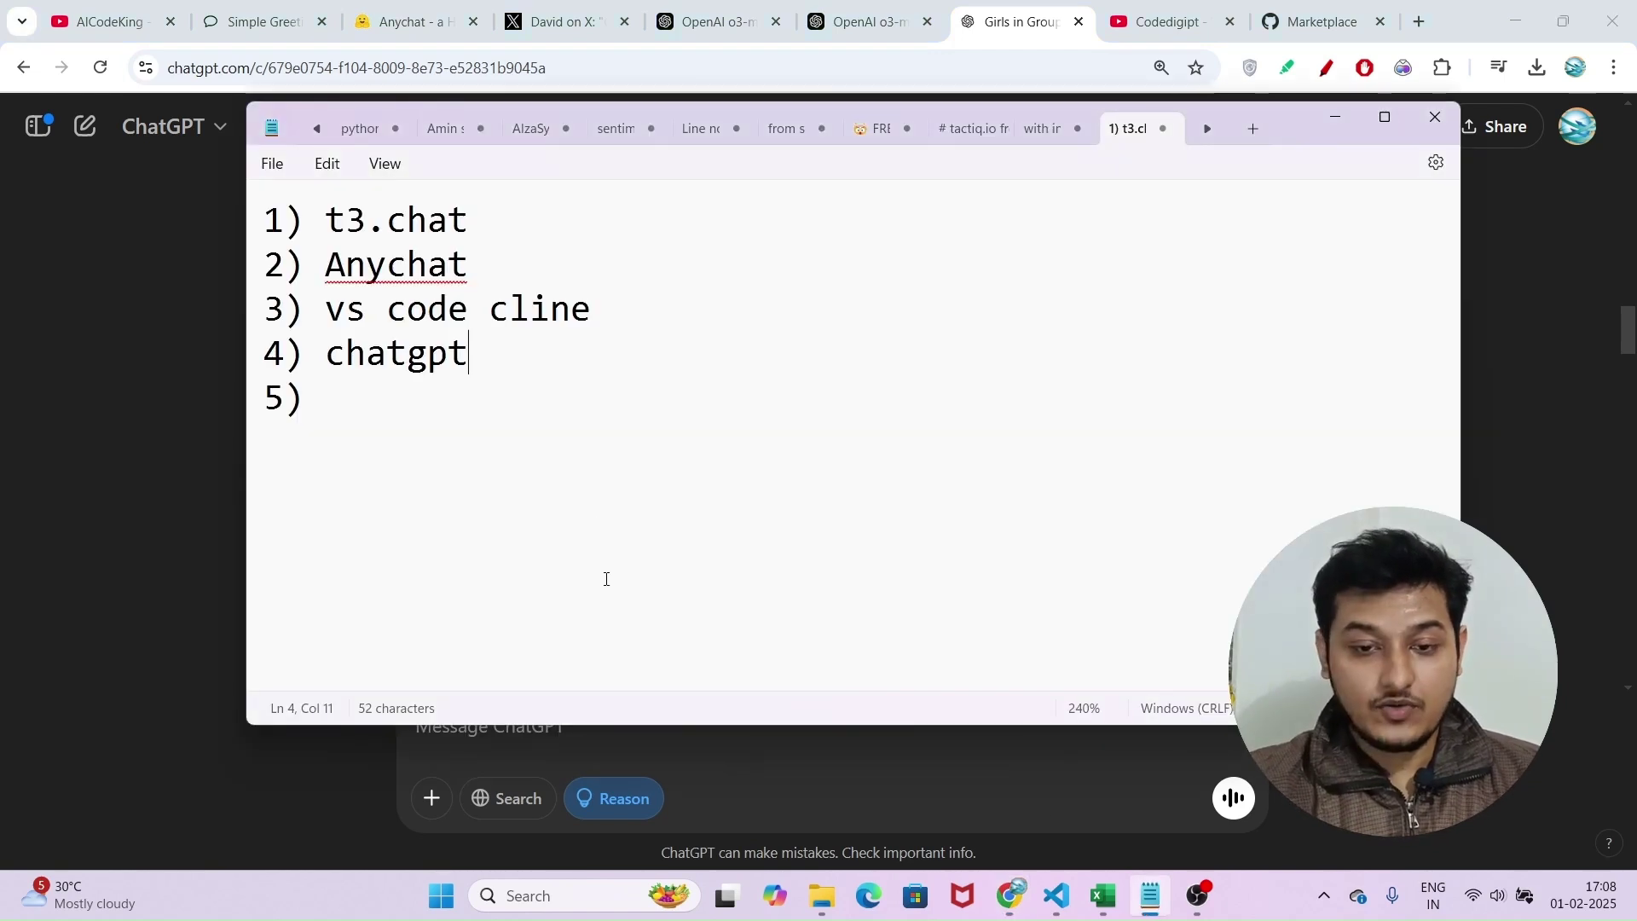
{"action": "left_click", "coordinate": [1489, 271]}
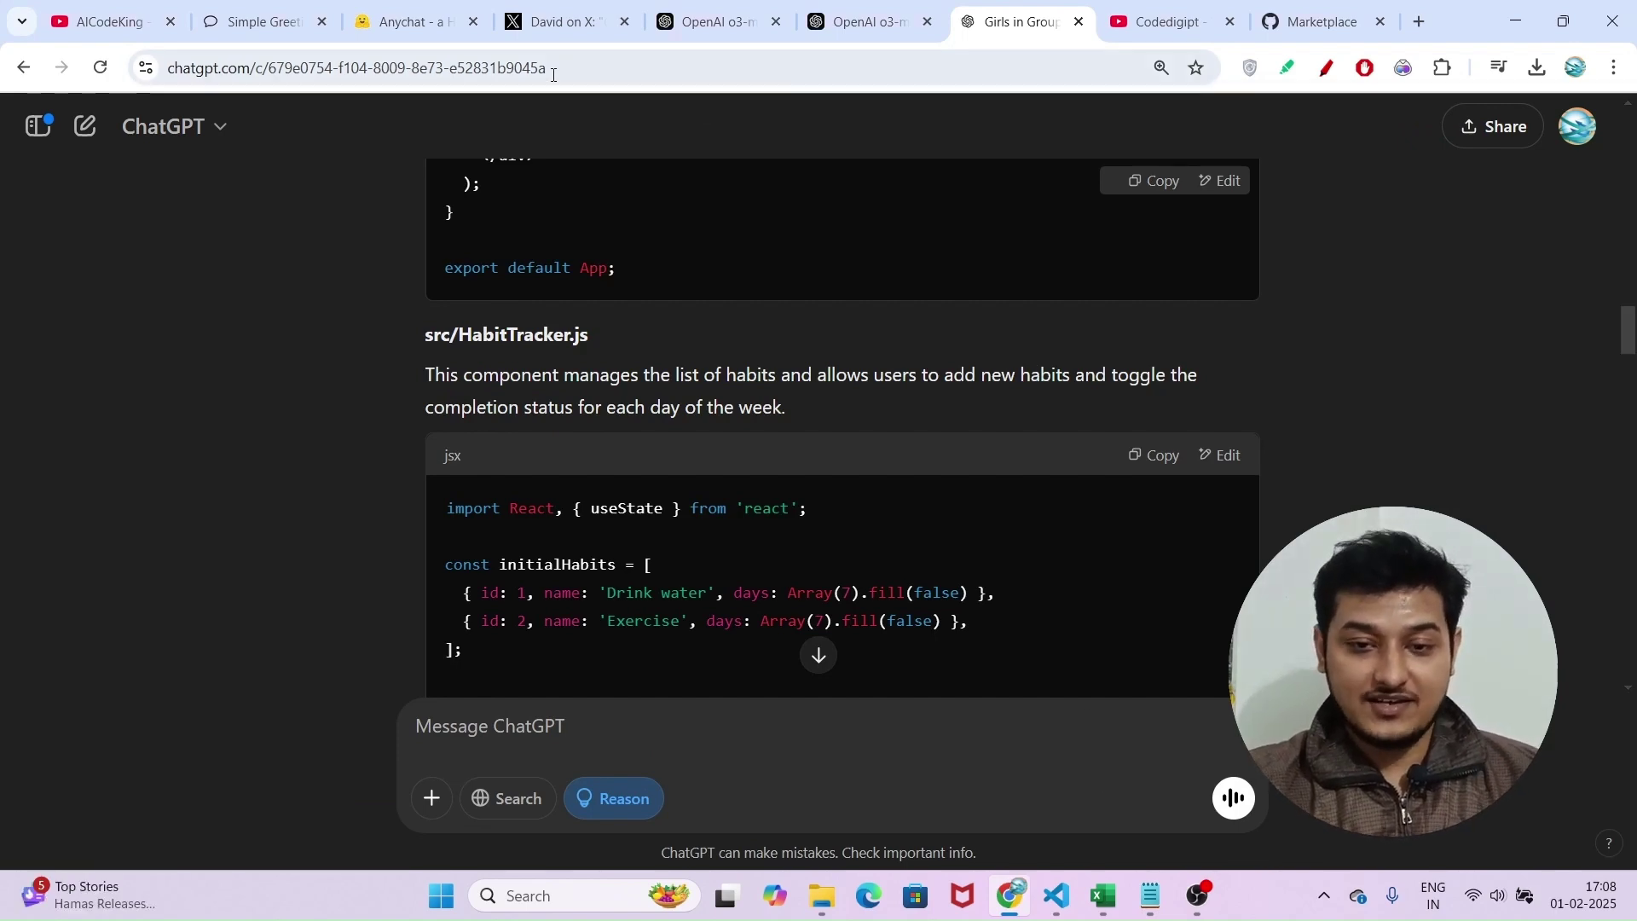
Step: Open the X post with Windsurf's o3-mini announcement and examine the model list in its Cascade picture up close
{"action": "left_click", "coordinate": [544, 12]}
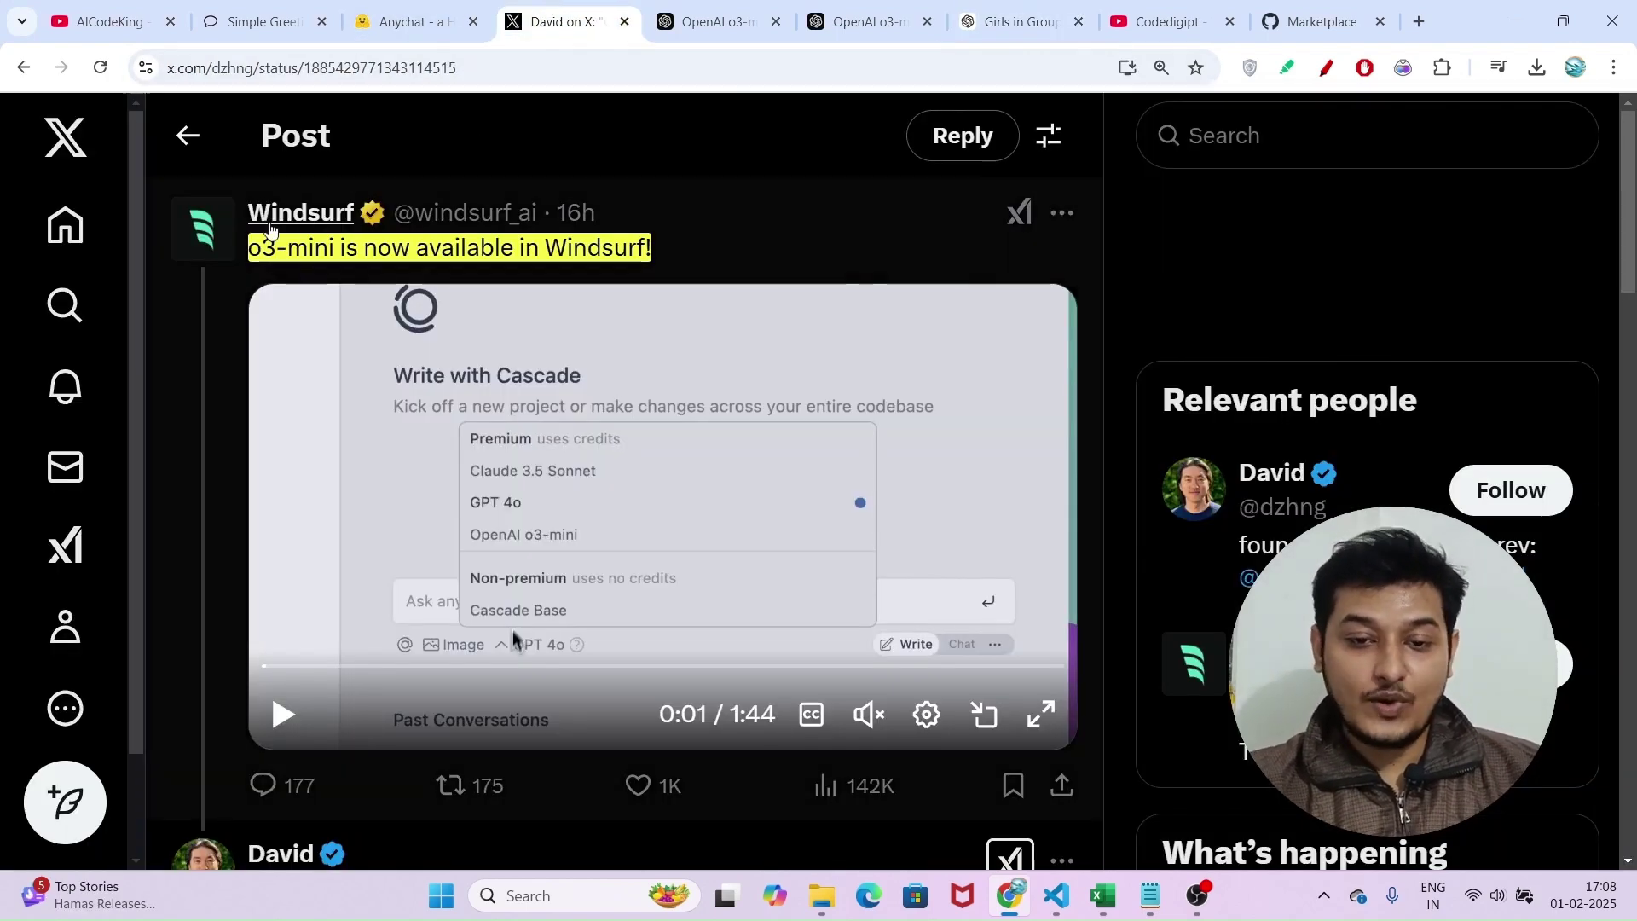
{"action": "mouse_move", "coordinate": [231, 261]}
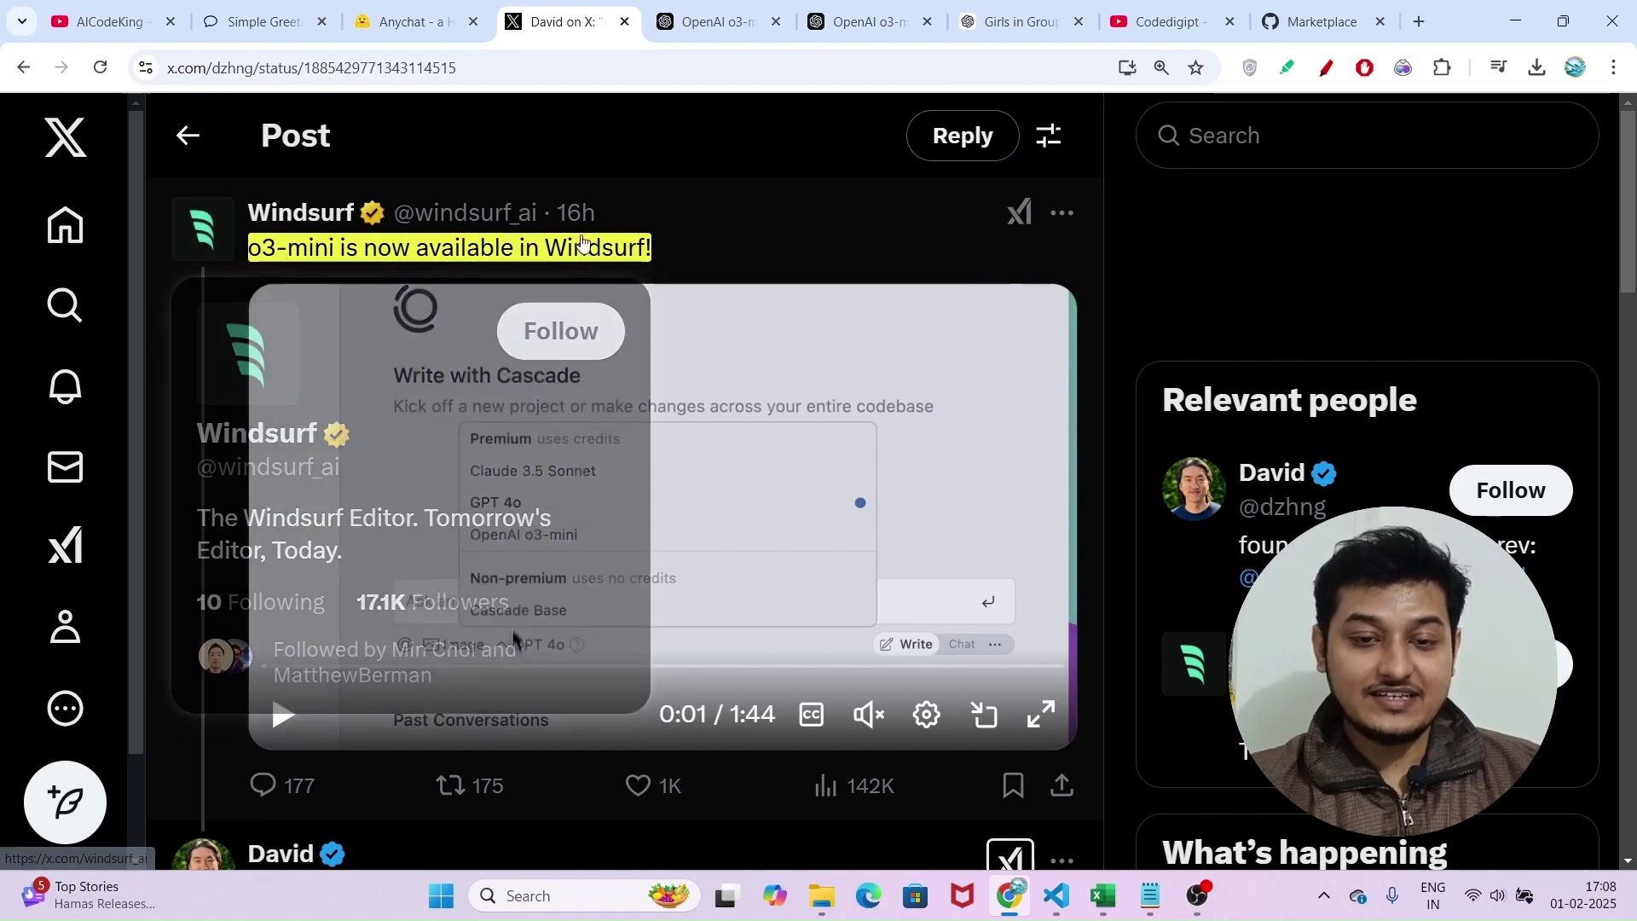
{"action": "scroll", "coordinate": [208, 355], "scroll_direction": "up", "scroll_amount": 3}
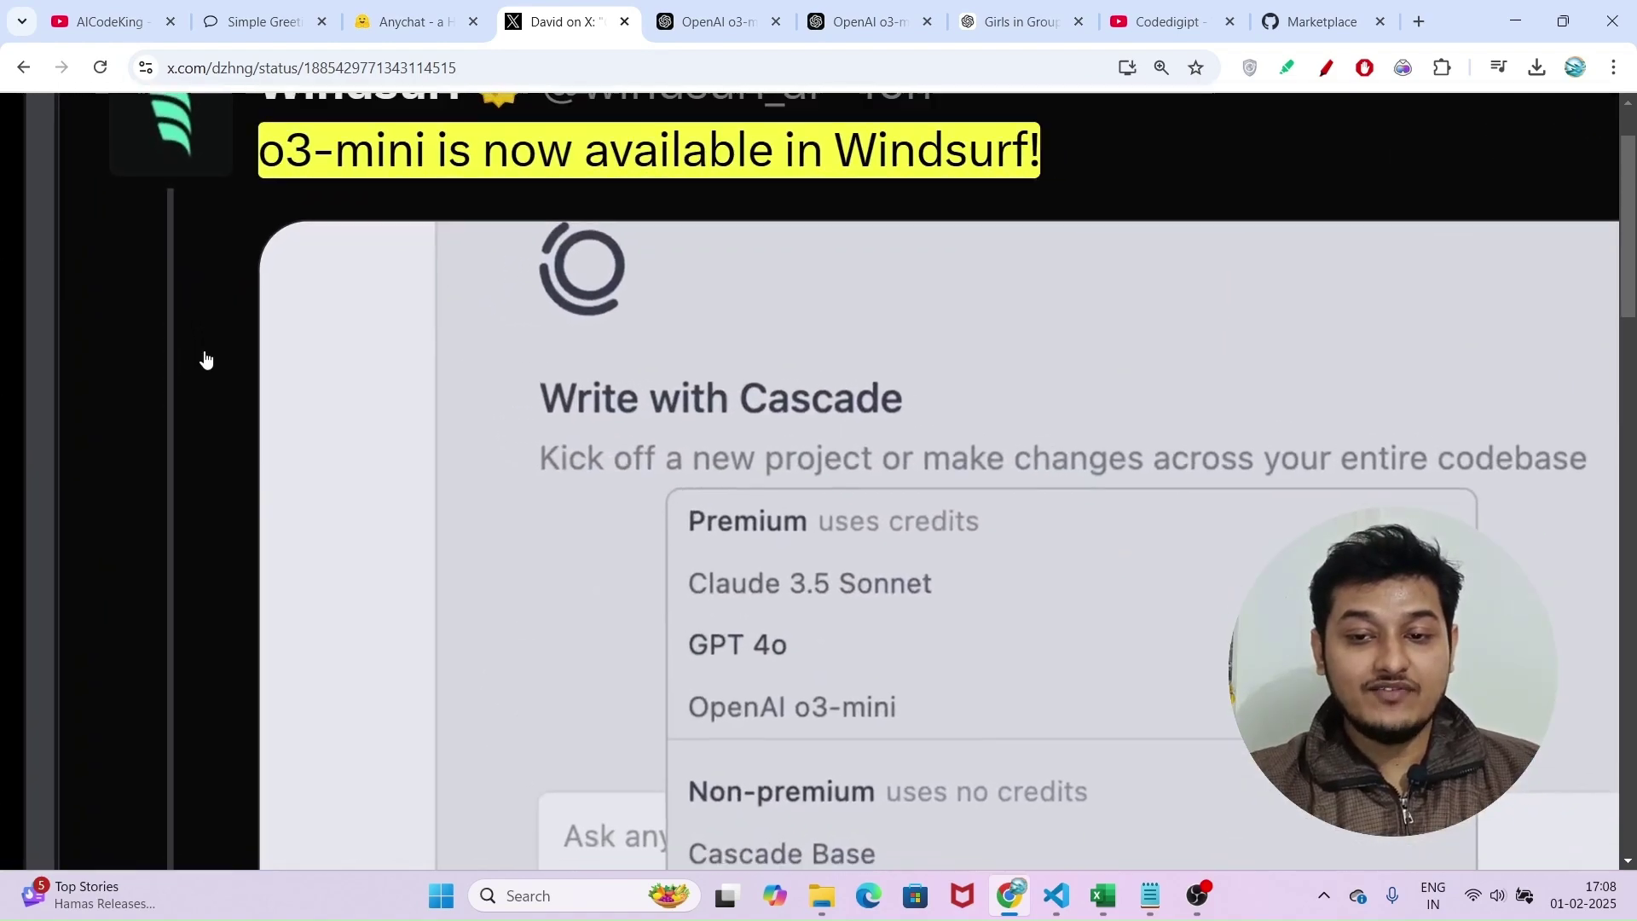
{"action": "mouse_move", "coordinate": [204, 358]}
{"action": "scroll", "coordinate": [205, 358], "scroll_direction": "down", "scroll_amount": 3}
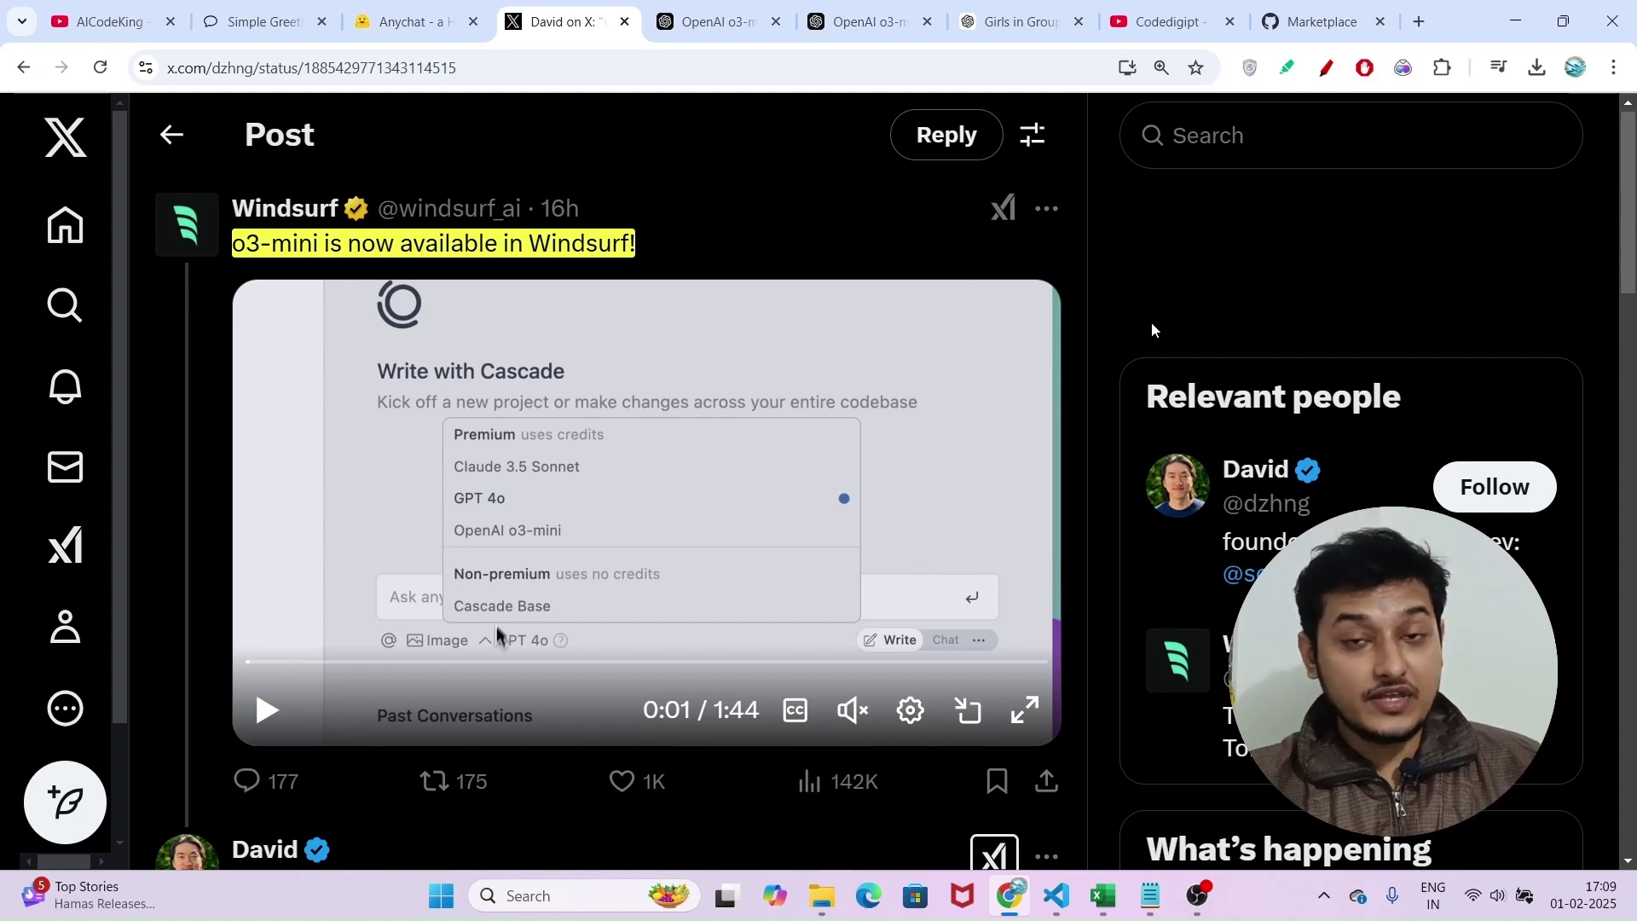
Step: Read the thread under Windsurf's announcement for which plans offer o3-mini, and return to the original post
{"action": "scroll", "coordinate": [1151, 320], "scroll_direction": "down", "scroll_amount": 3}
{"action": "scroll", "coordinate": [762, 627], "scroll_direction": "down", "scroll_amount": 2}
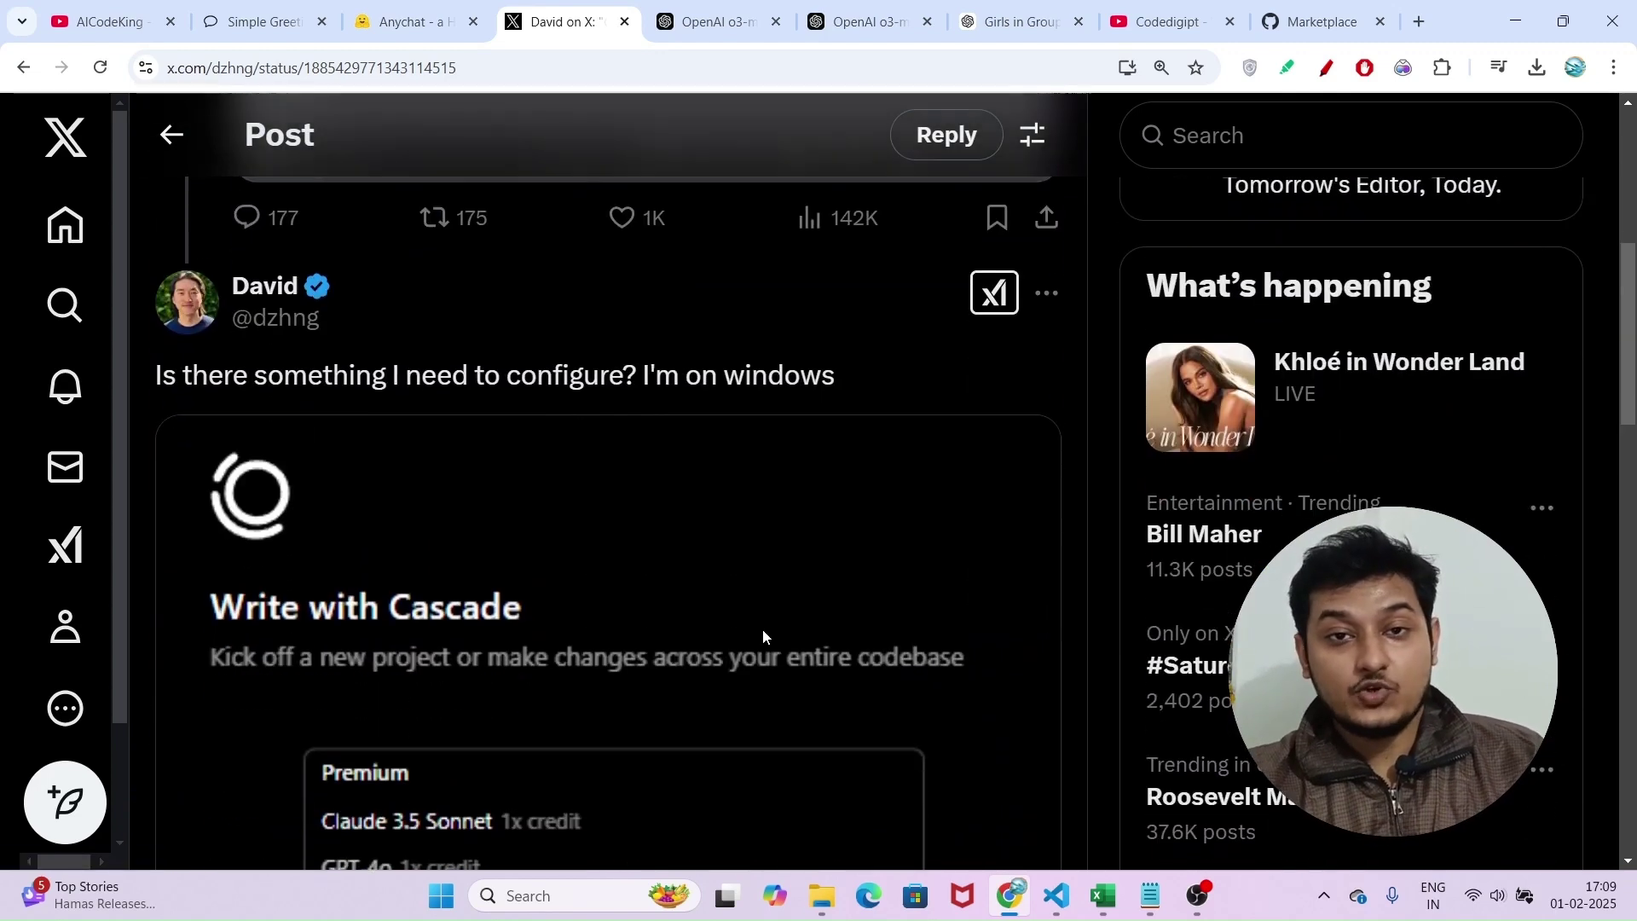
{"action": "scroll", "coordinate": [764, 638], "scroll_direction": "down", "scroll_amount": 6}
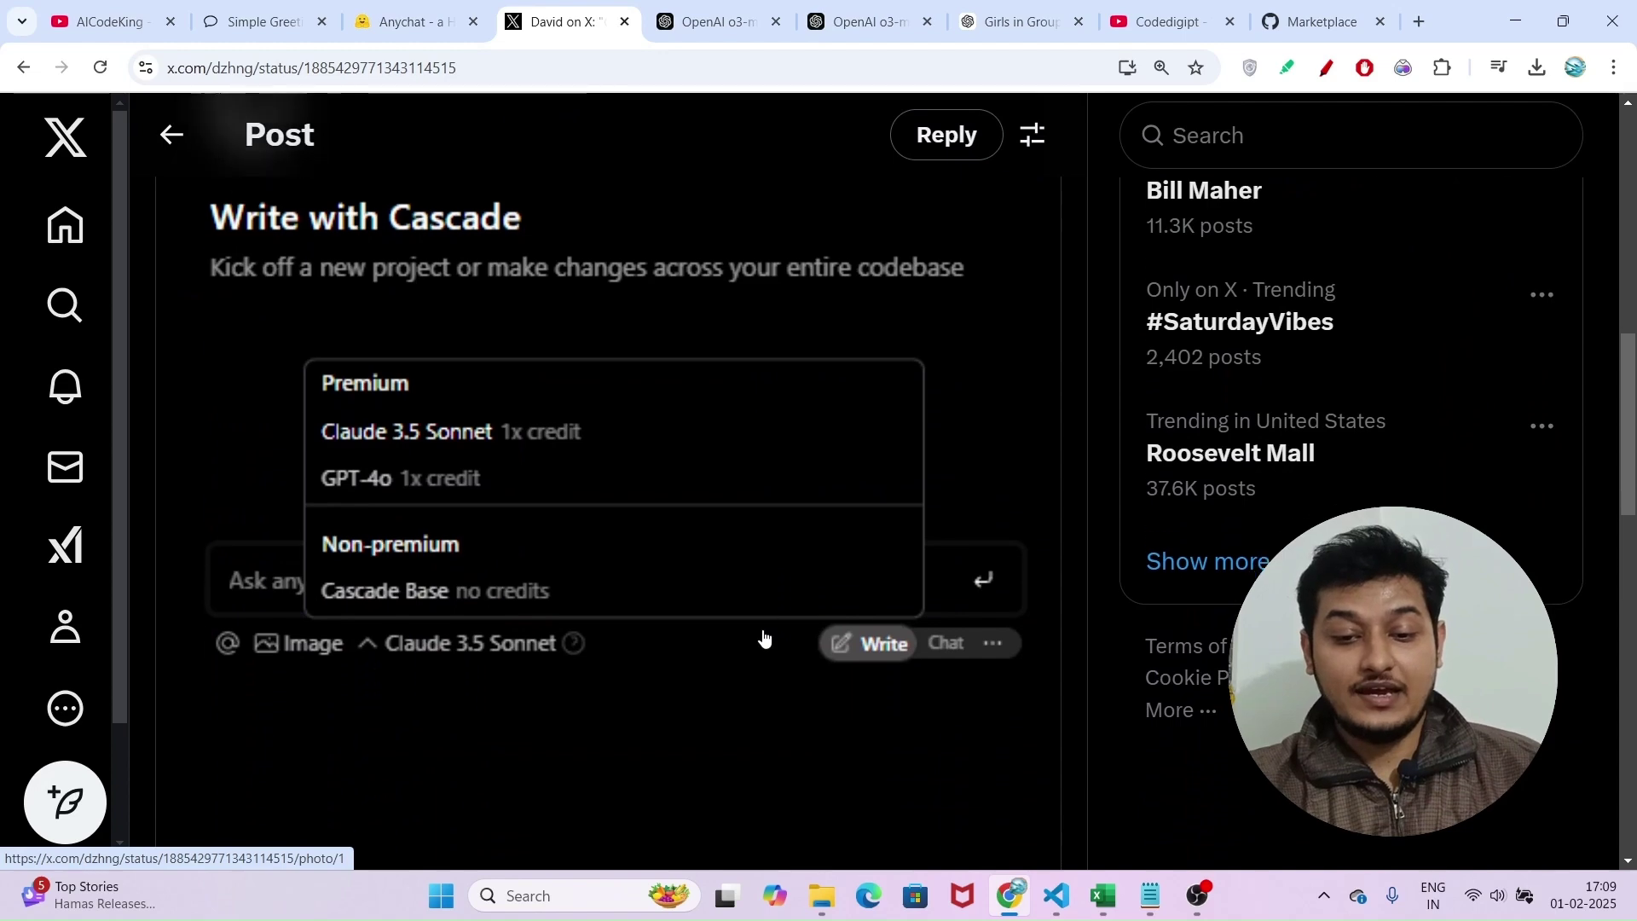
{"action": "scroll", "coordinate": [764, 638], "scroll_direction": "up", "scroll_amount": 2}
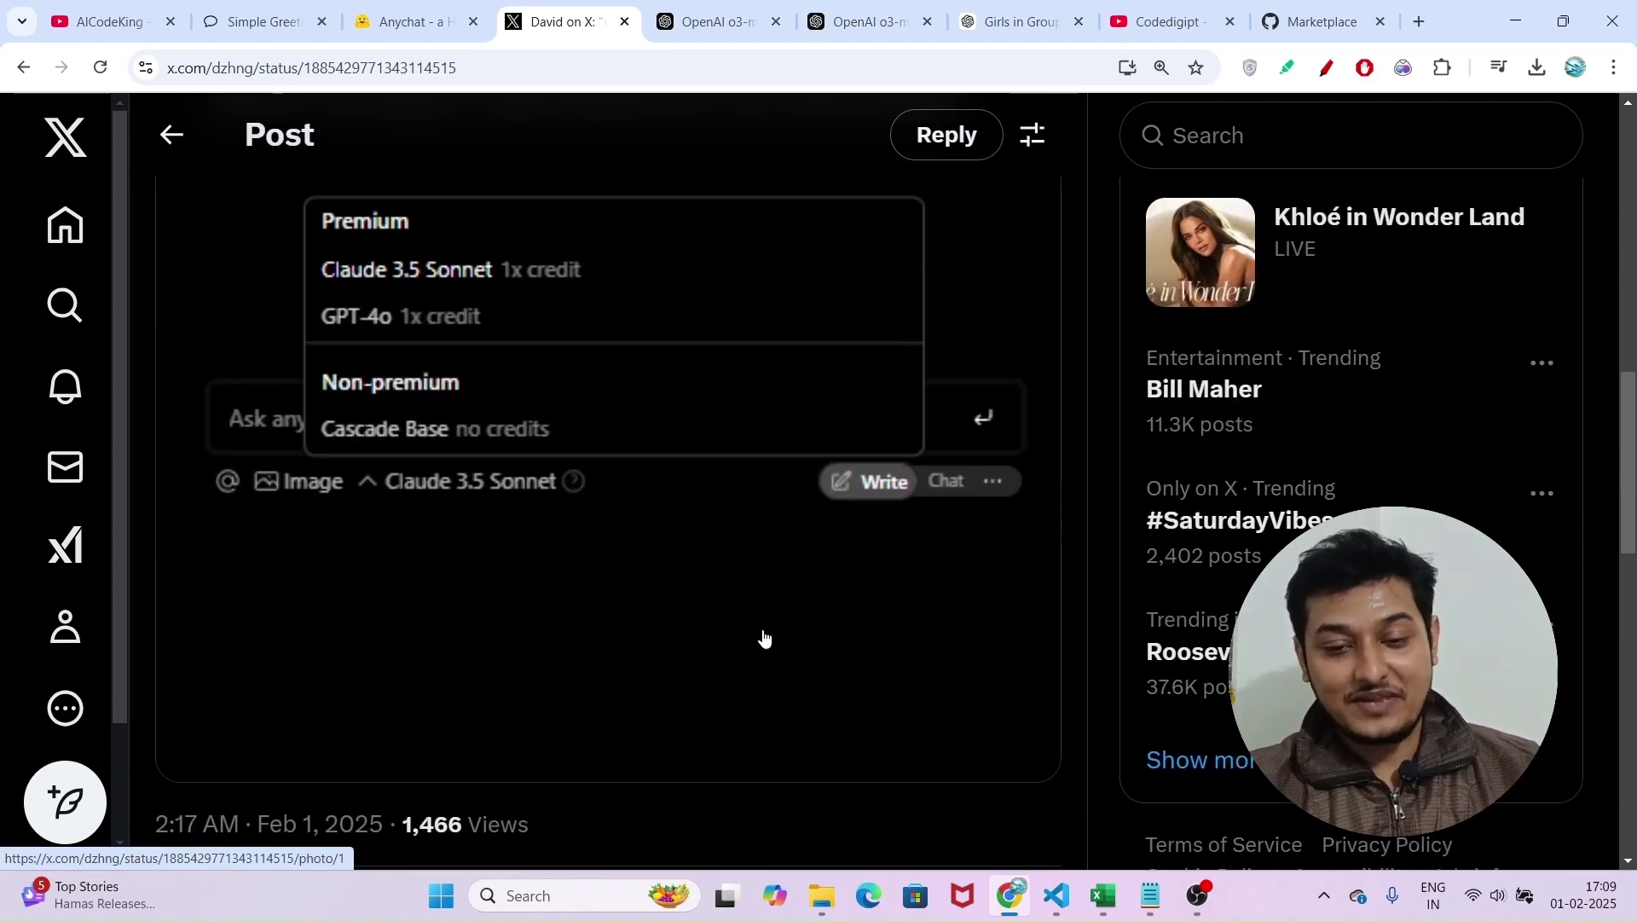
{"action": "scroll", "coordinate": [764, 638], "scroll_direction": "down", "scroll_amount": 6}
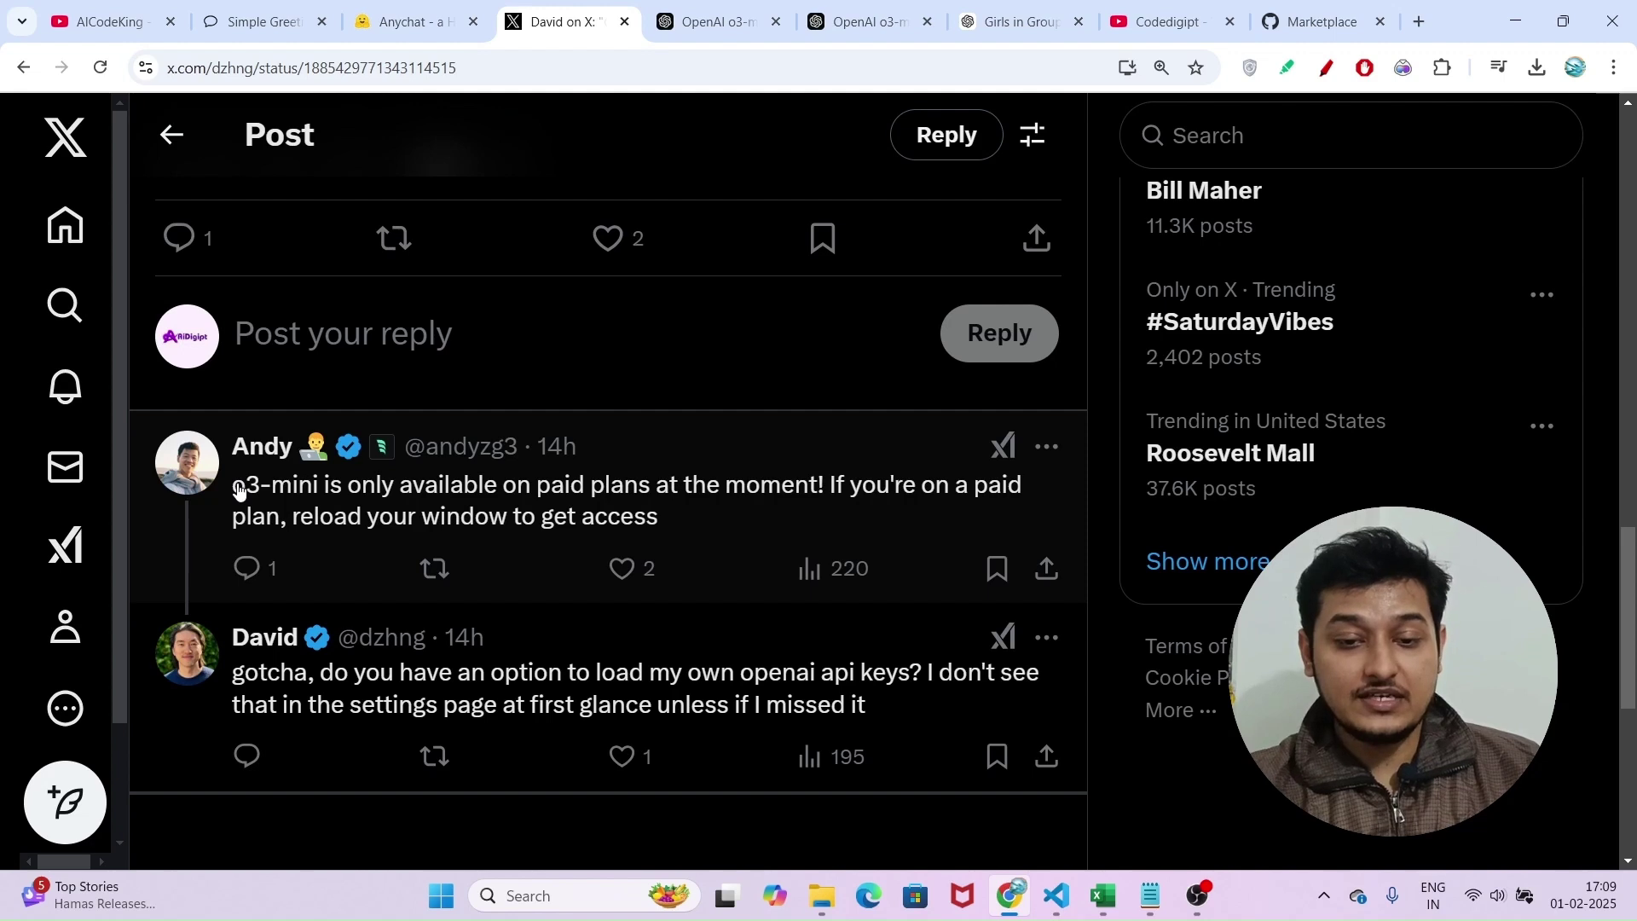
{"action": "mouse_move", "coordinate": [239, 490]}
{"action": "left_mouse_down"}
{"action": "mouse_move", "coordinate": [413, 489]}
{"action": "mouse_move", "coordinate": [499, 510]}
{"action": "mouse_move", "coordinate": [683, 486]}
{"action": "mouse_move", "coordinate": [662, 486]}
{"action": "mouse_move", "coordinate": [779, 515]}
{"action": "mouse_move", "coordinate": [914, 503]}
{"action": "mouse_move", "coordinate": [673, 522]}
{"action": "mouse_move", "coordinate": [701, 493]}
{"action": "mouse_move", "coordinate": [460, 519]}
{"action": "mouse_move", "coordinate": [669, 523]}
{"action": "left_mouse_up"}
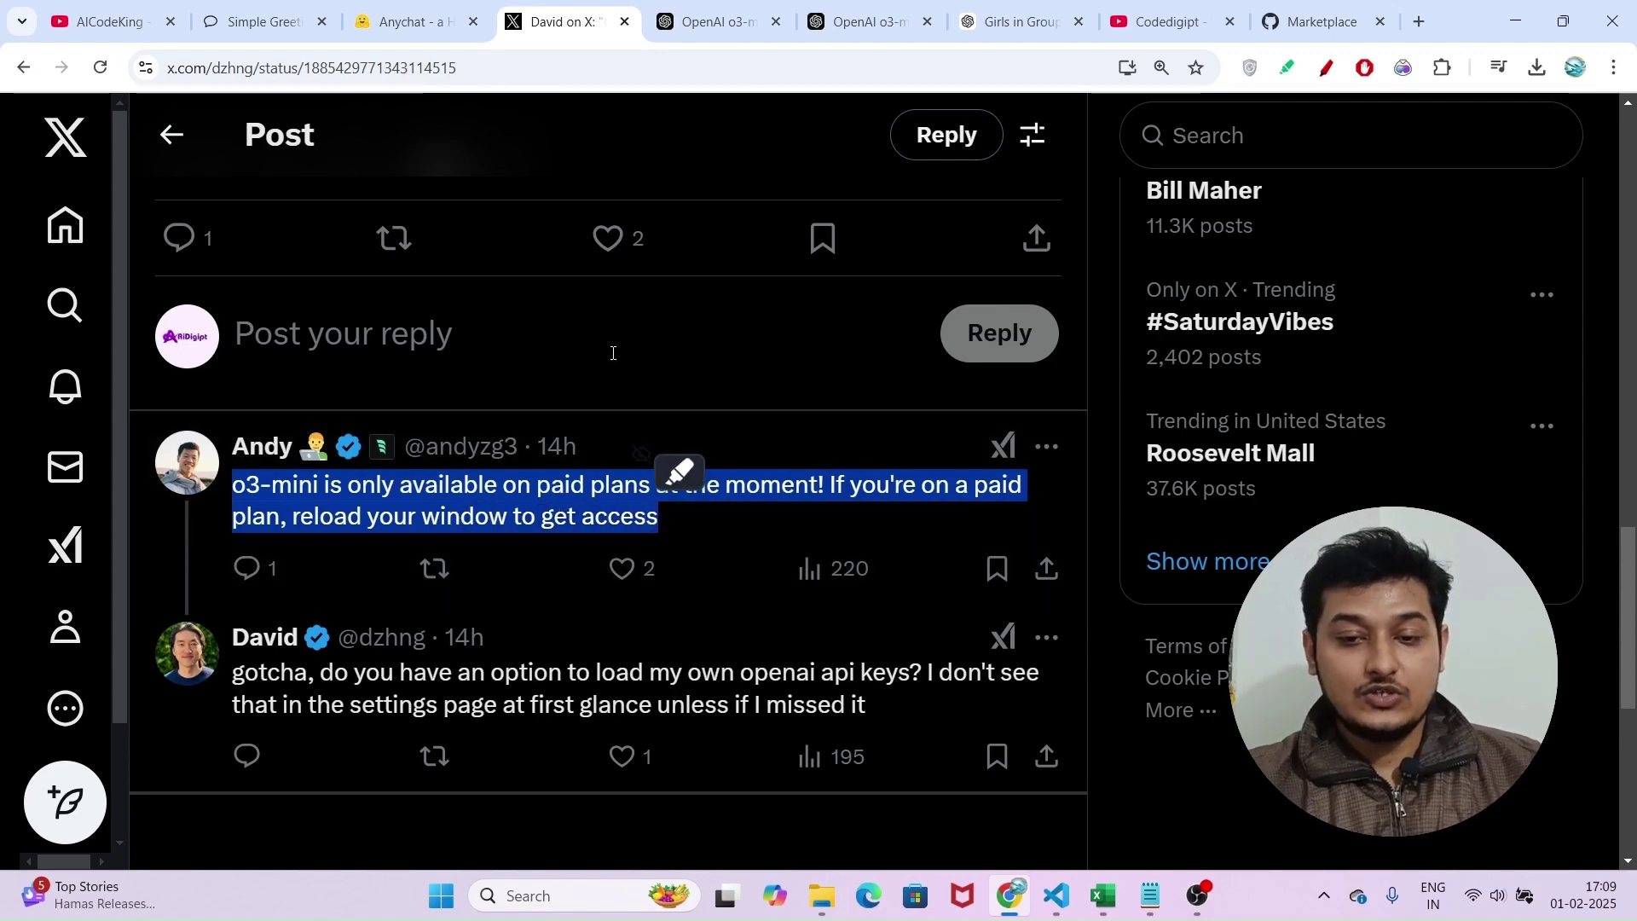
{"action": "left_click", "coordinate": [614, 359]}
{"action": "scroll", "coordinate": [613, 359], "scroll_direction": "up", "scroll_amount": 8}
{"action": "scroll", "coordinate": [613, 359], "scroll_direction": "up", "scroll_amount": 5}
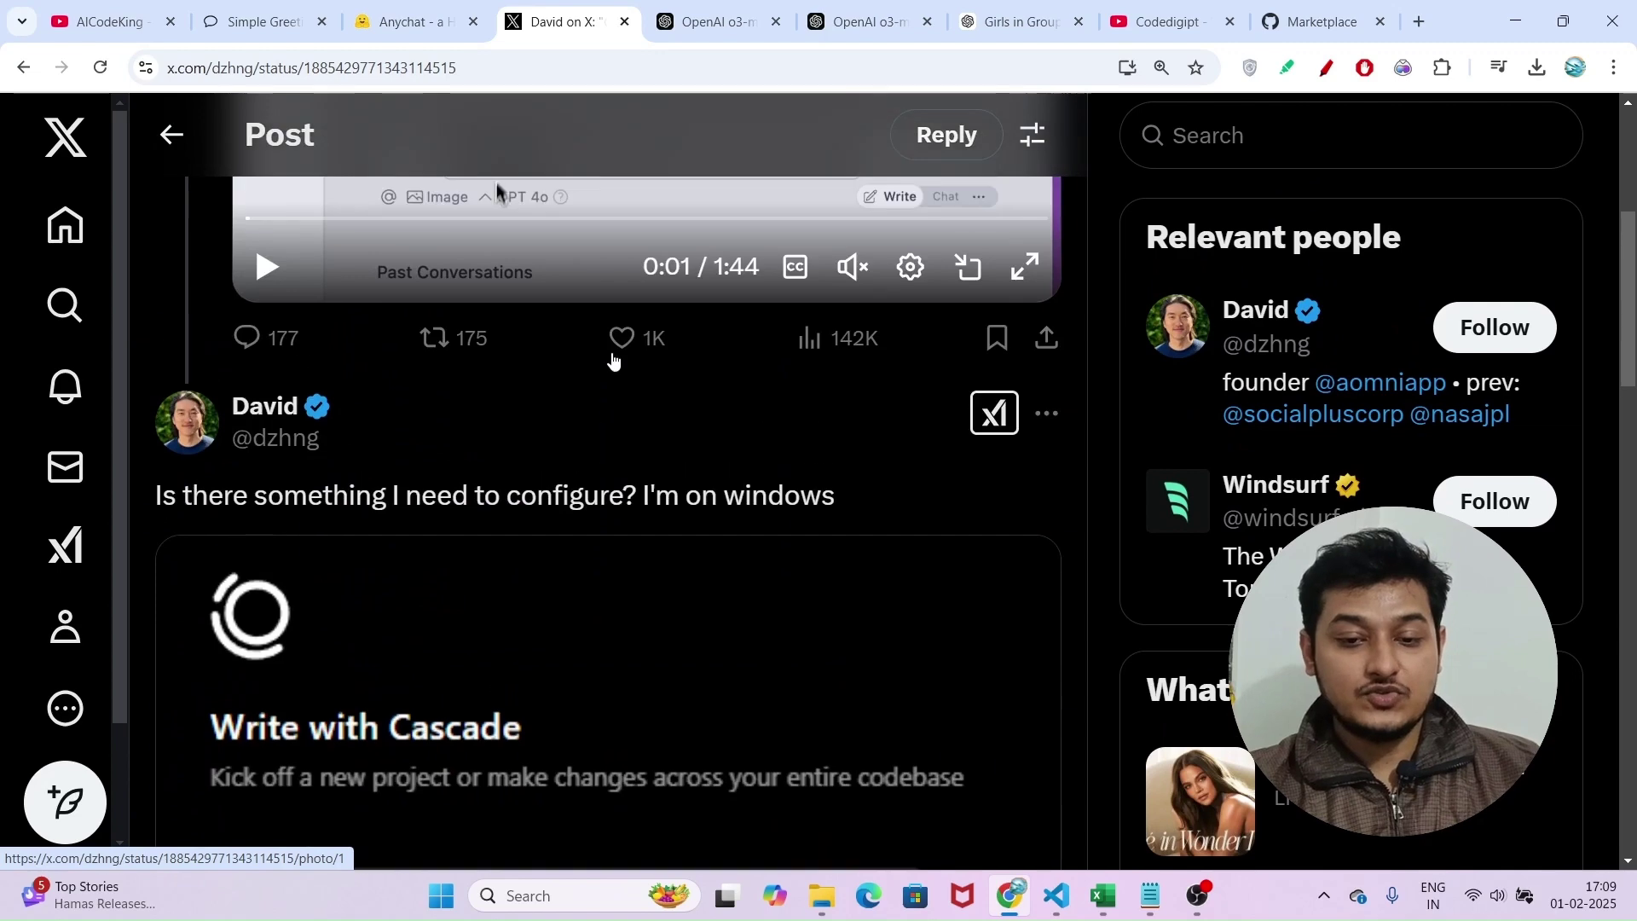
{"action": "scroll", "coordinate": [614, 354], "scroll_direction": "down", "scroll_amount": 2}
{"action": "scroll", "coordinate": [613, 355], "scroll_direction": "up", "scroll_amount": 5}
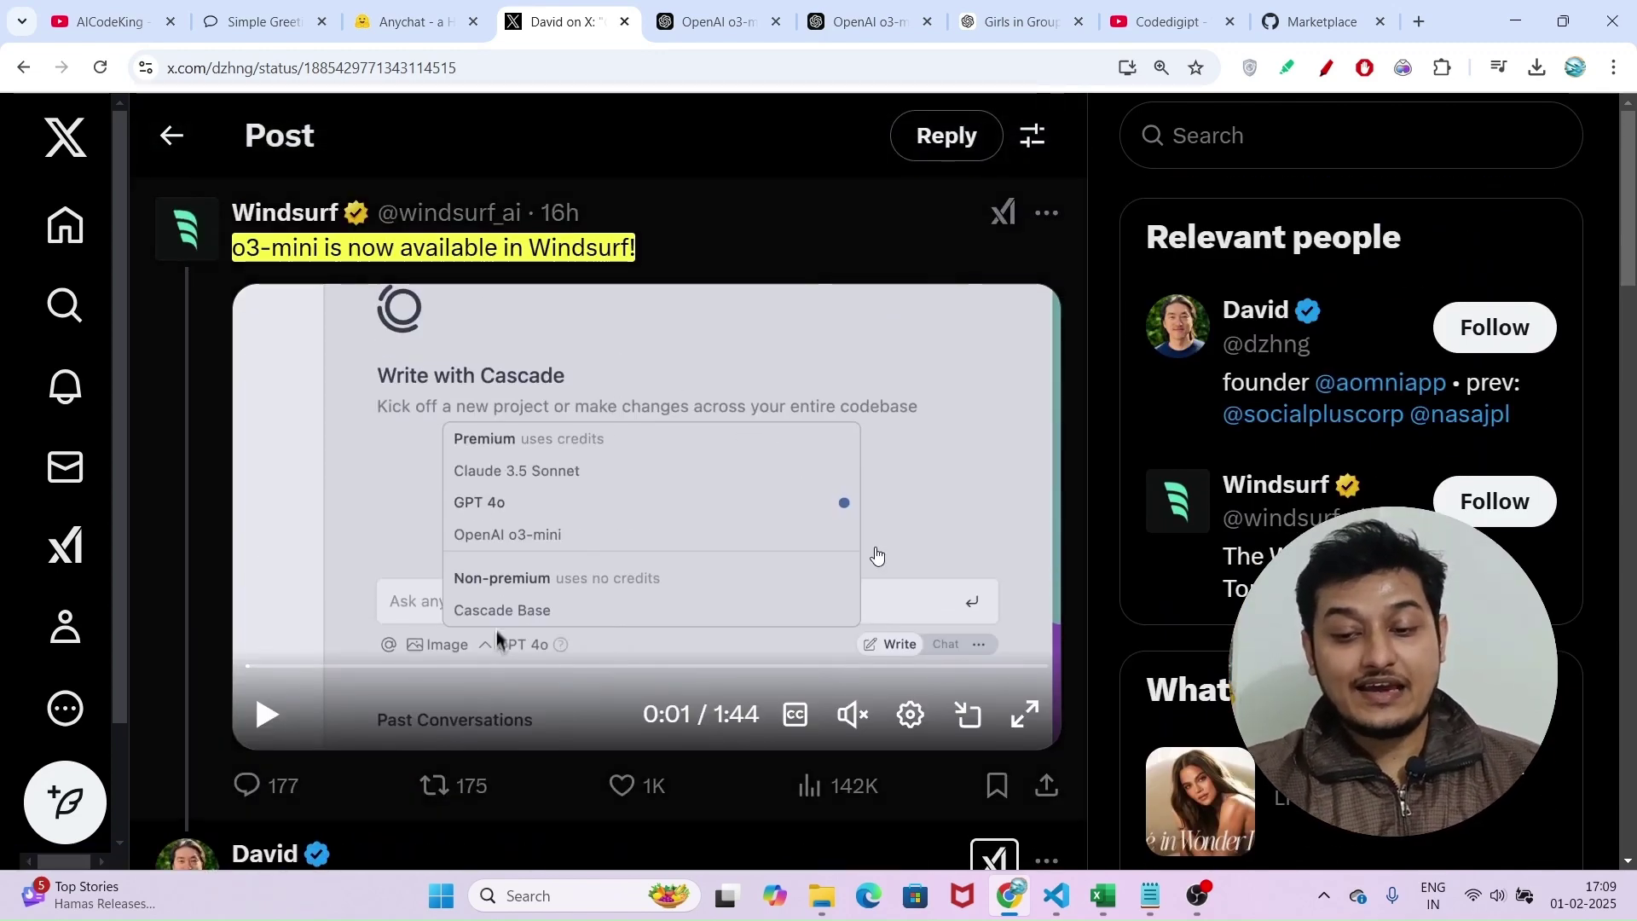
Step: Add "windsurf" as item 5 of the Notepad list and return to the X post in Chrome
{"action": "left_click", "coordinate": [1152, 895]}
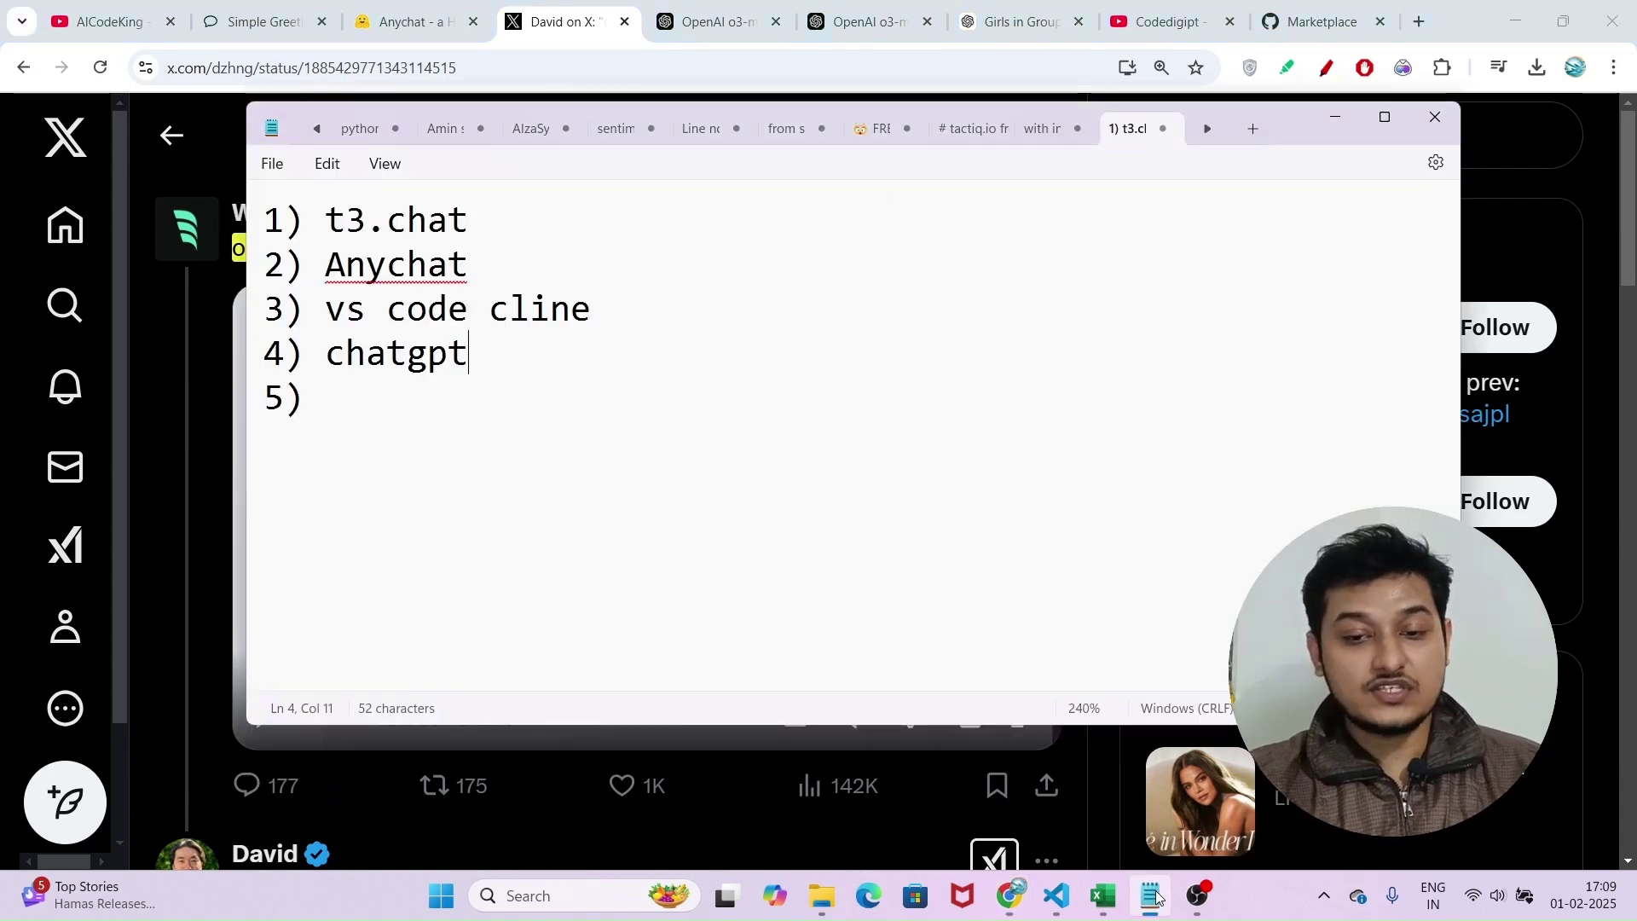
{"action": "left_click", "coordinate": [457, 404]}
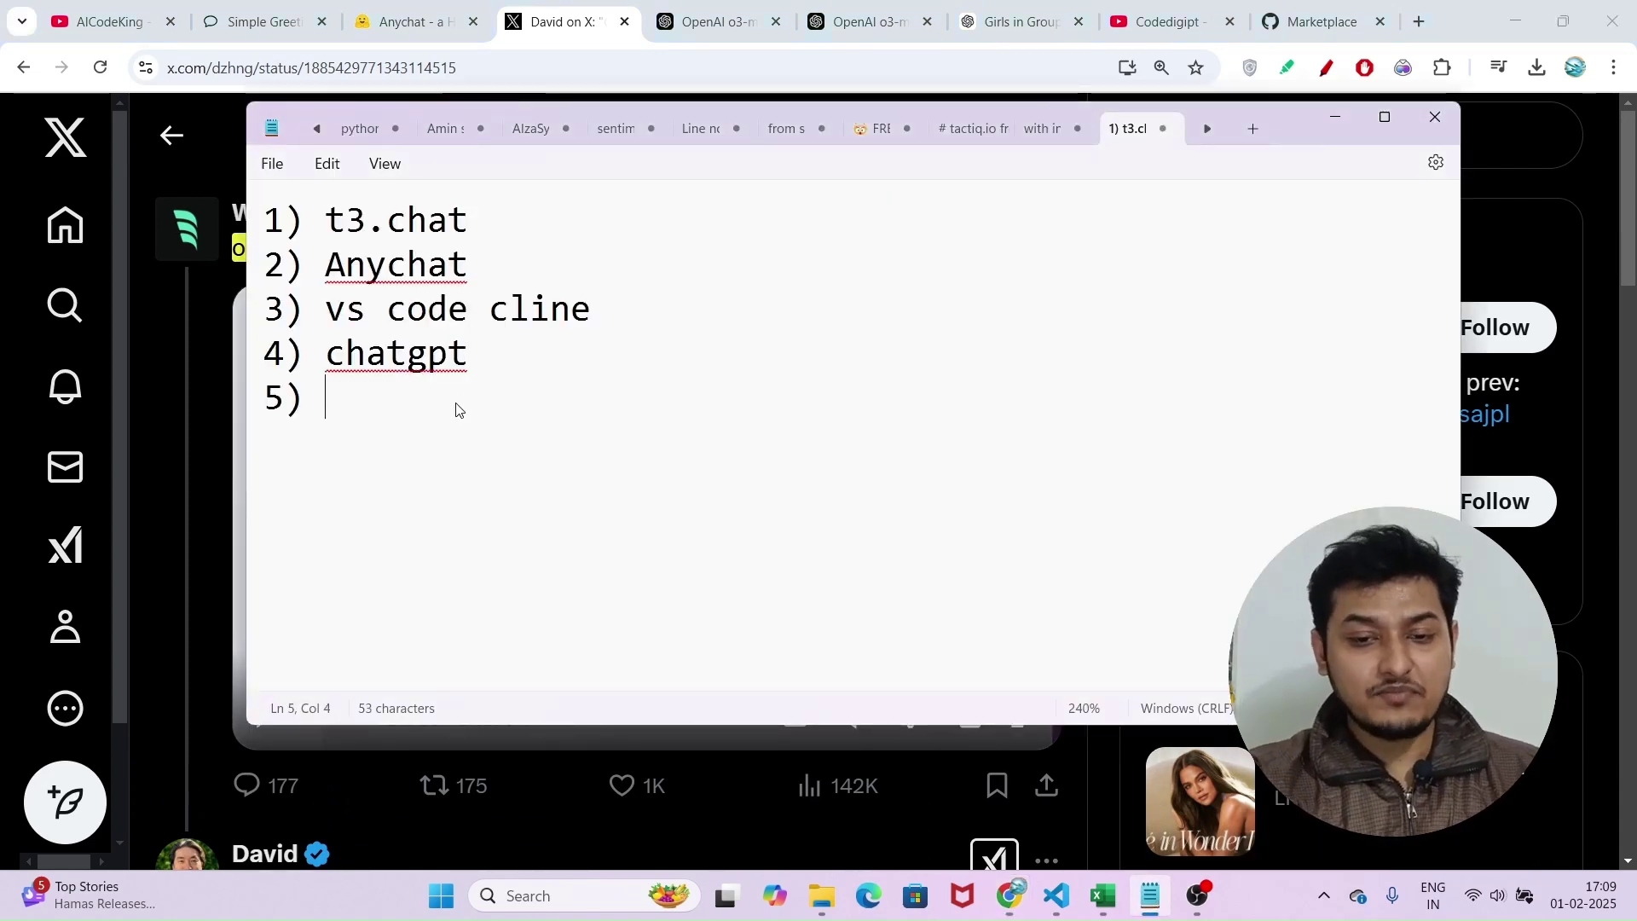
{"action": "type", "text": "wind"}
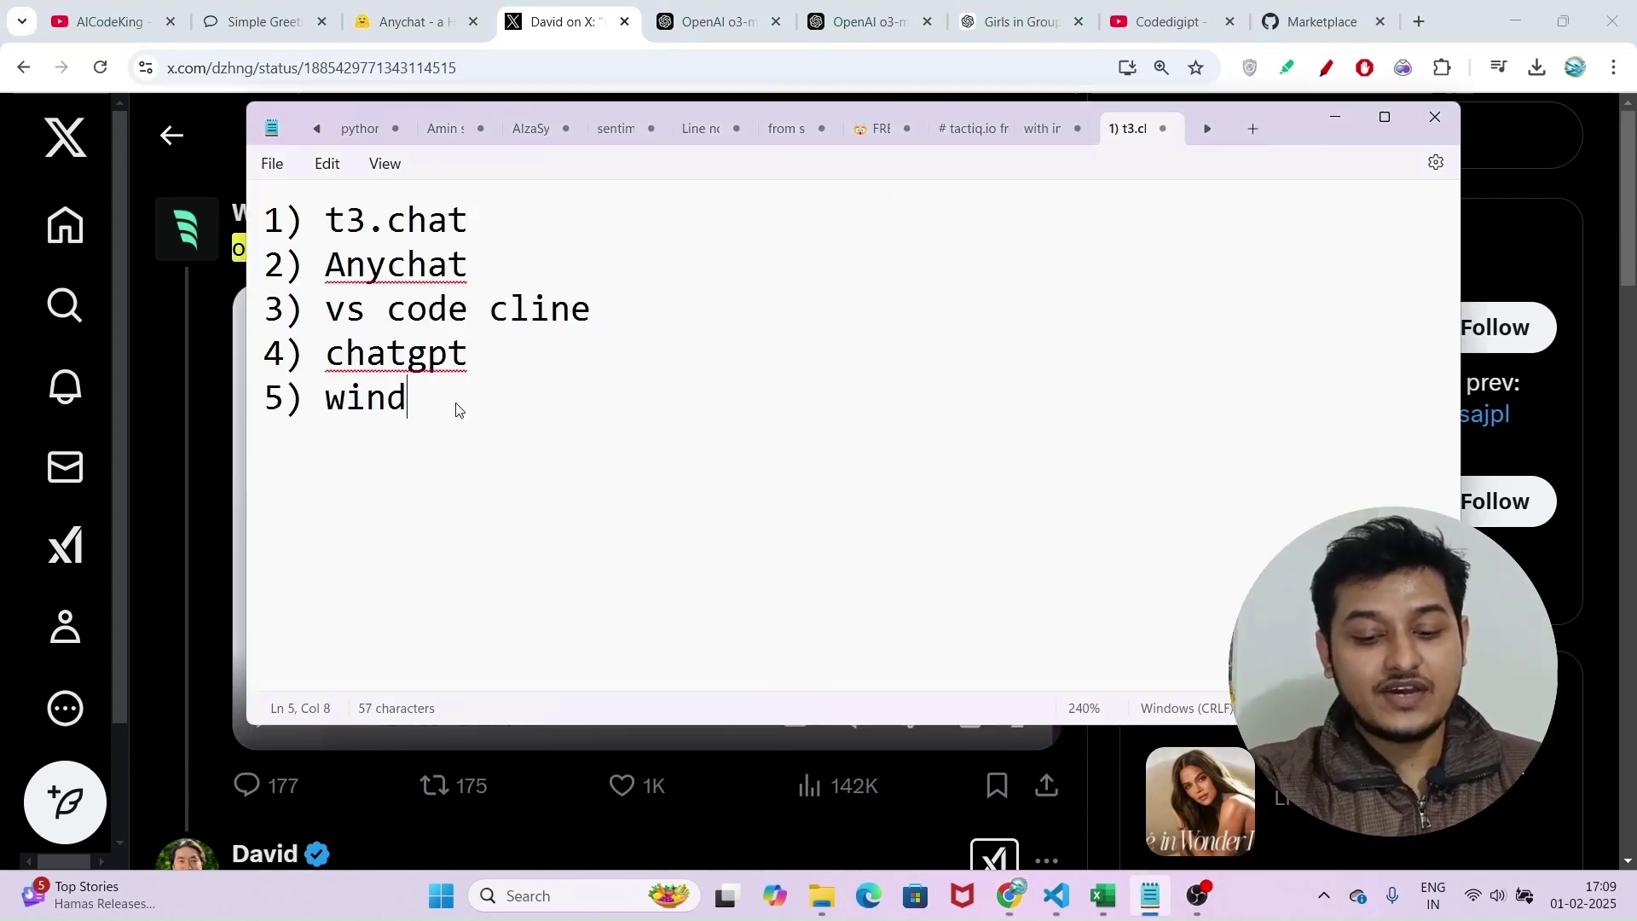
{"action": "type", "text": "surf"}
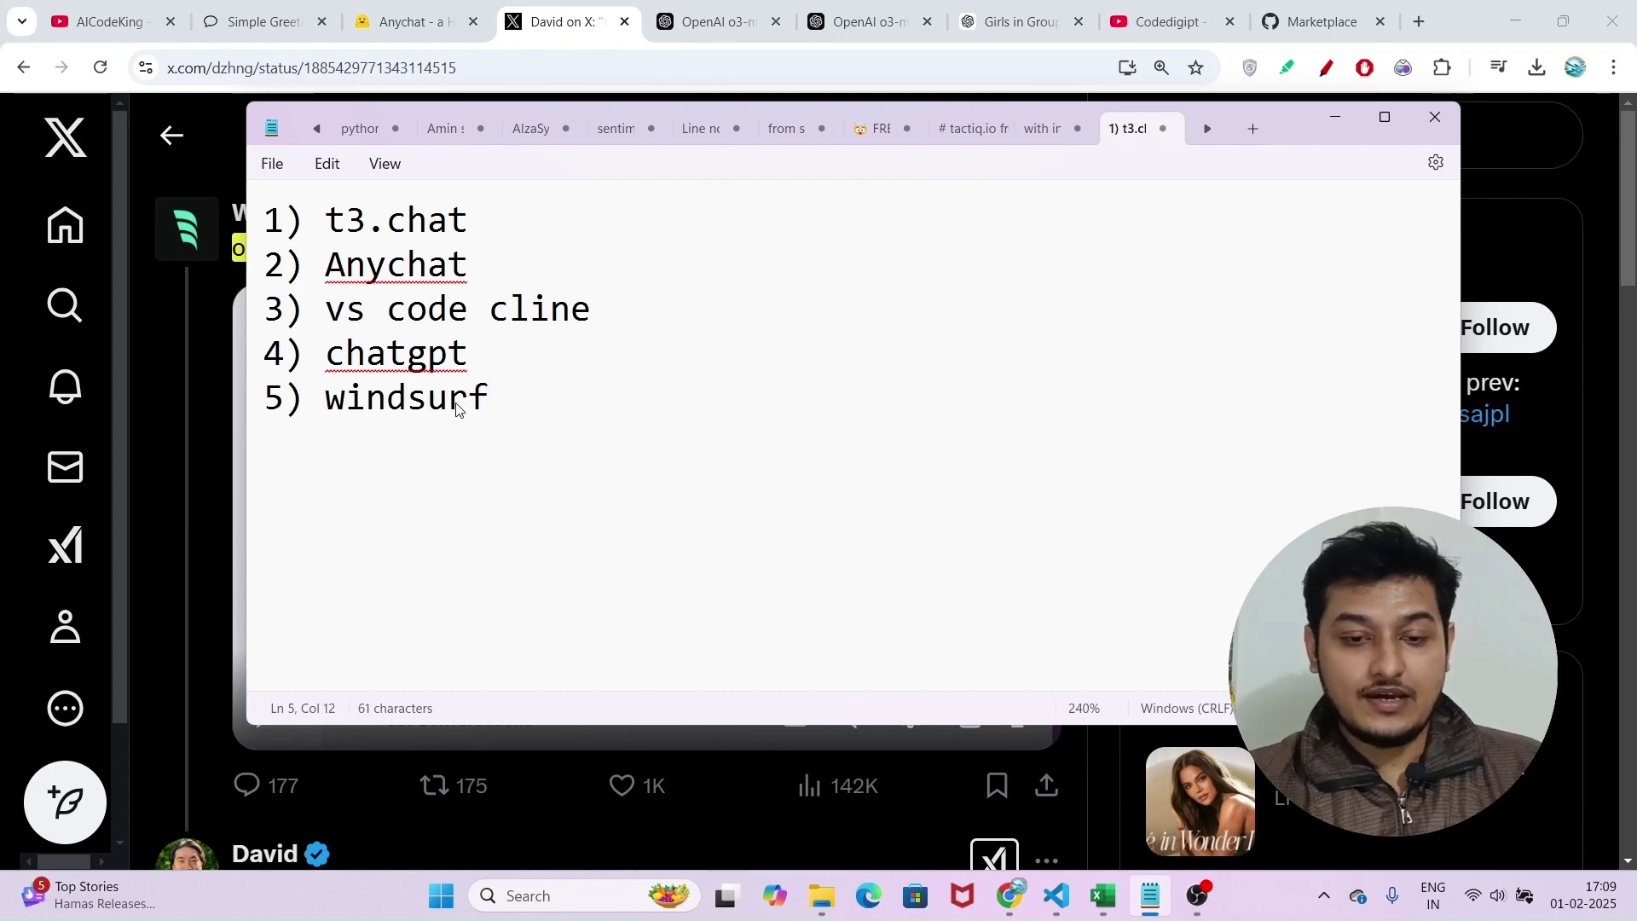
{"action": "key", "text": "alt+Tab"}
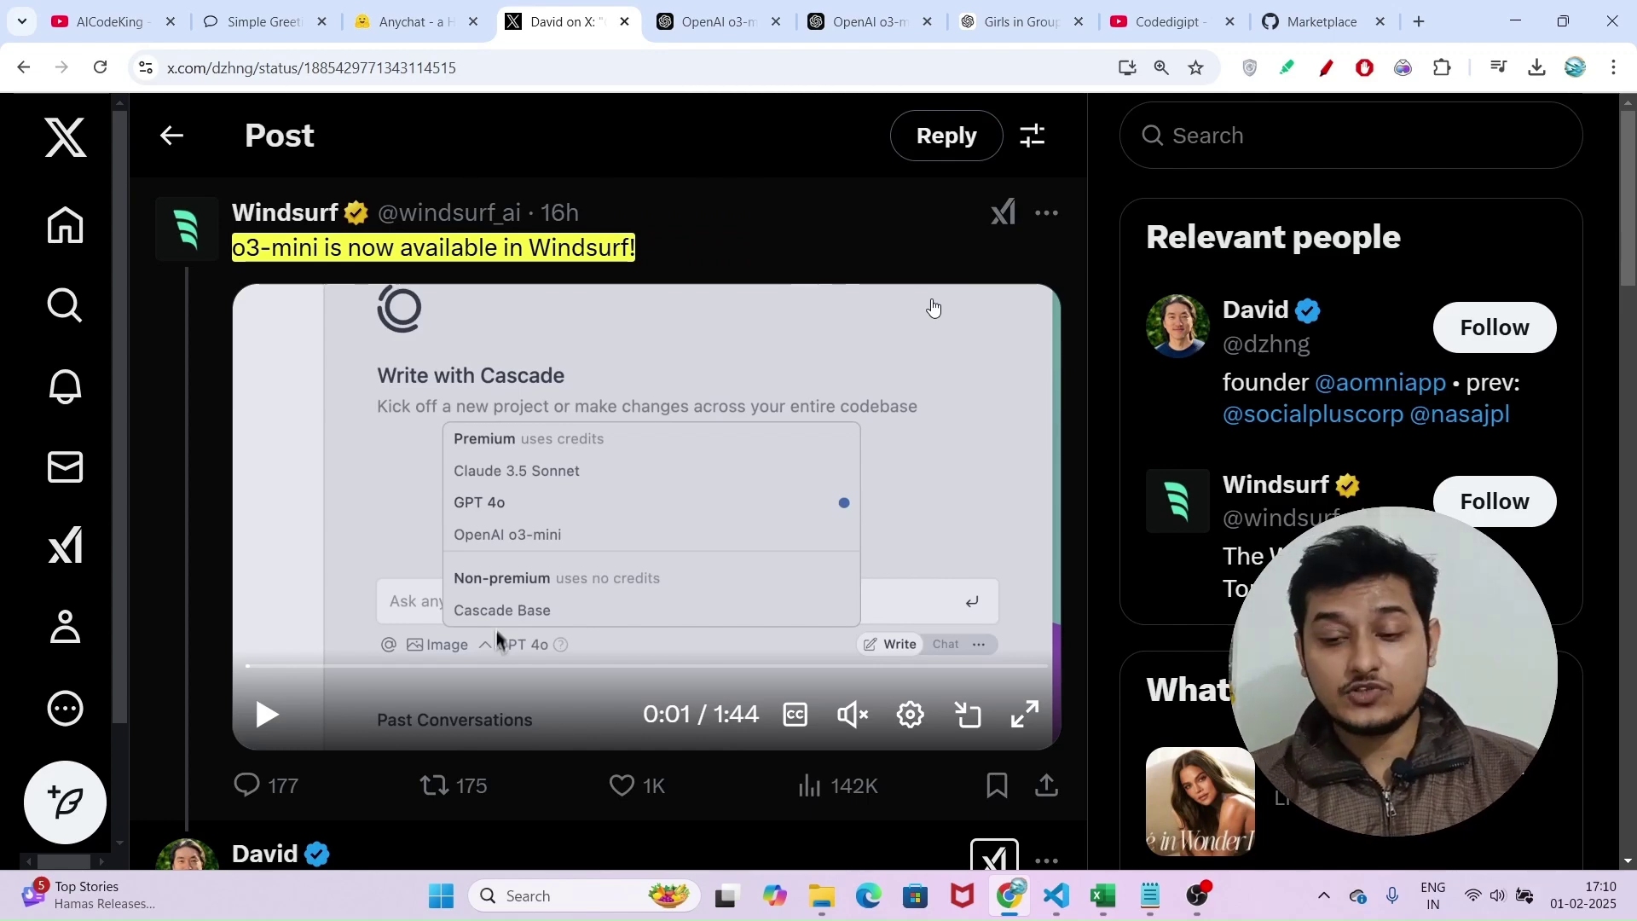
Step: Glance at the Cline task in VS Code, and return to Chrome to view the Codedigipt YouTube channel page
{"action": "left_click", "coordinate": [1067, 912]}
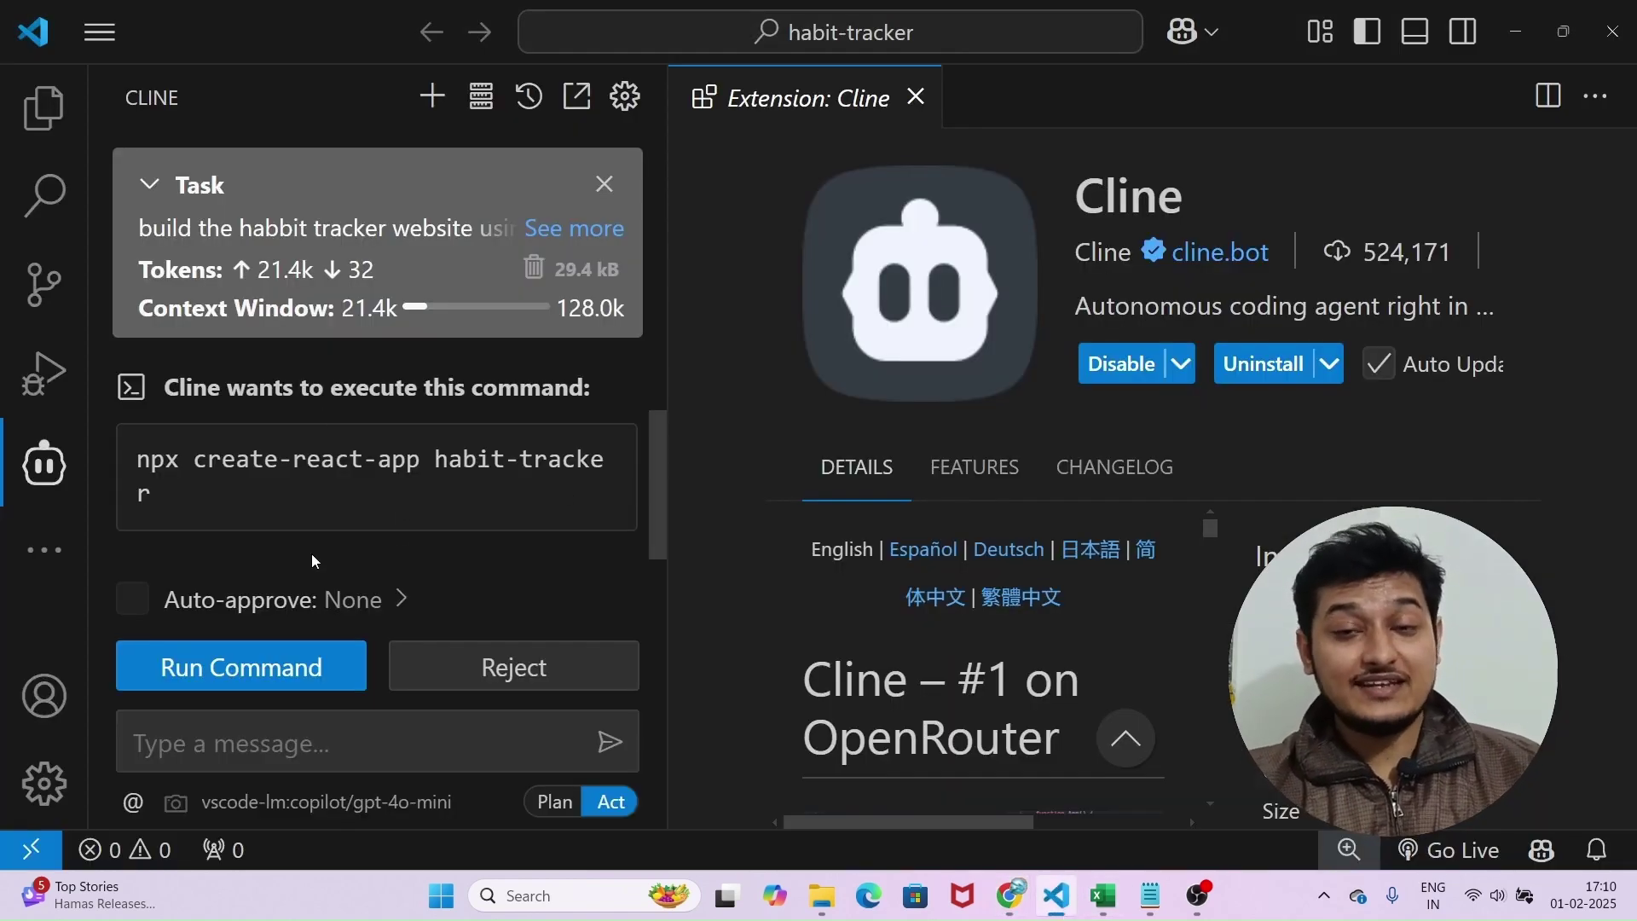
{"action": "left_click", "coordinate": [1518, 10]}
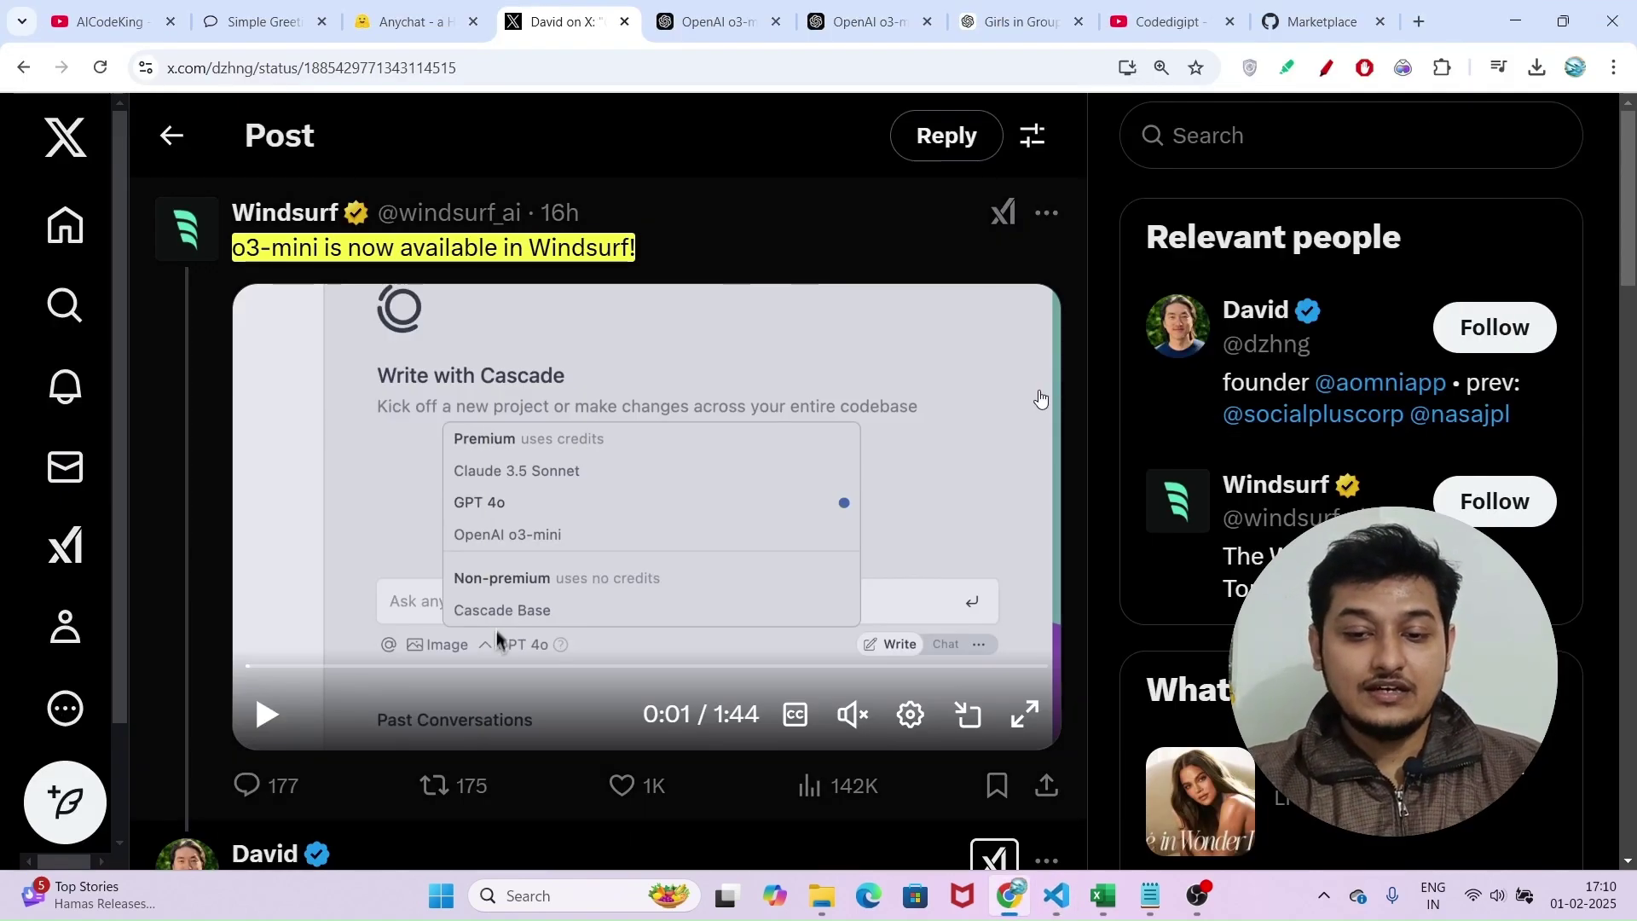
{"action": "left_click", "coordinate": [1173, 12]}
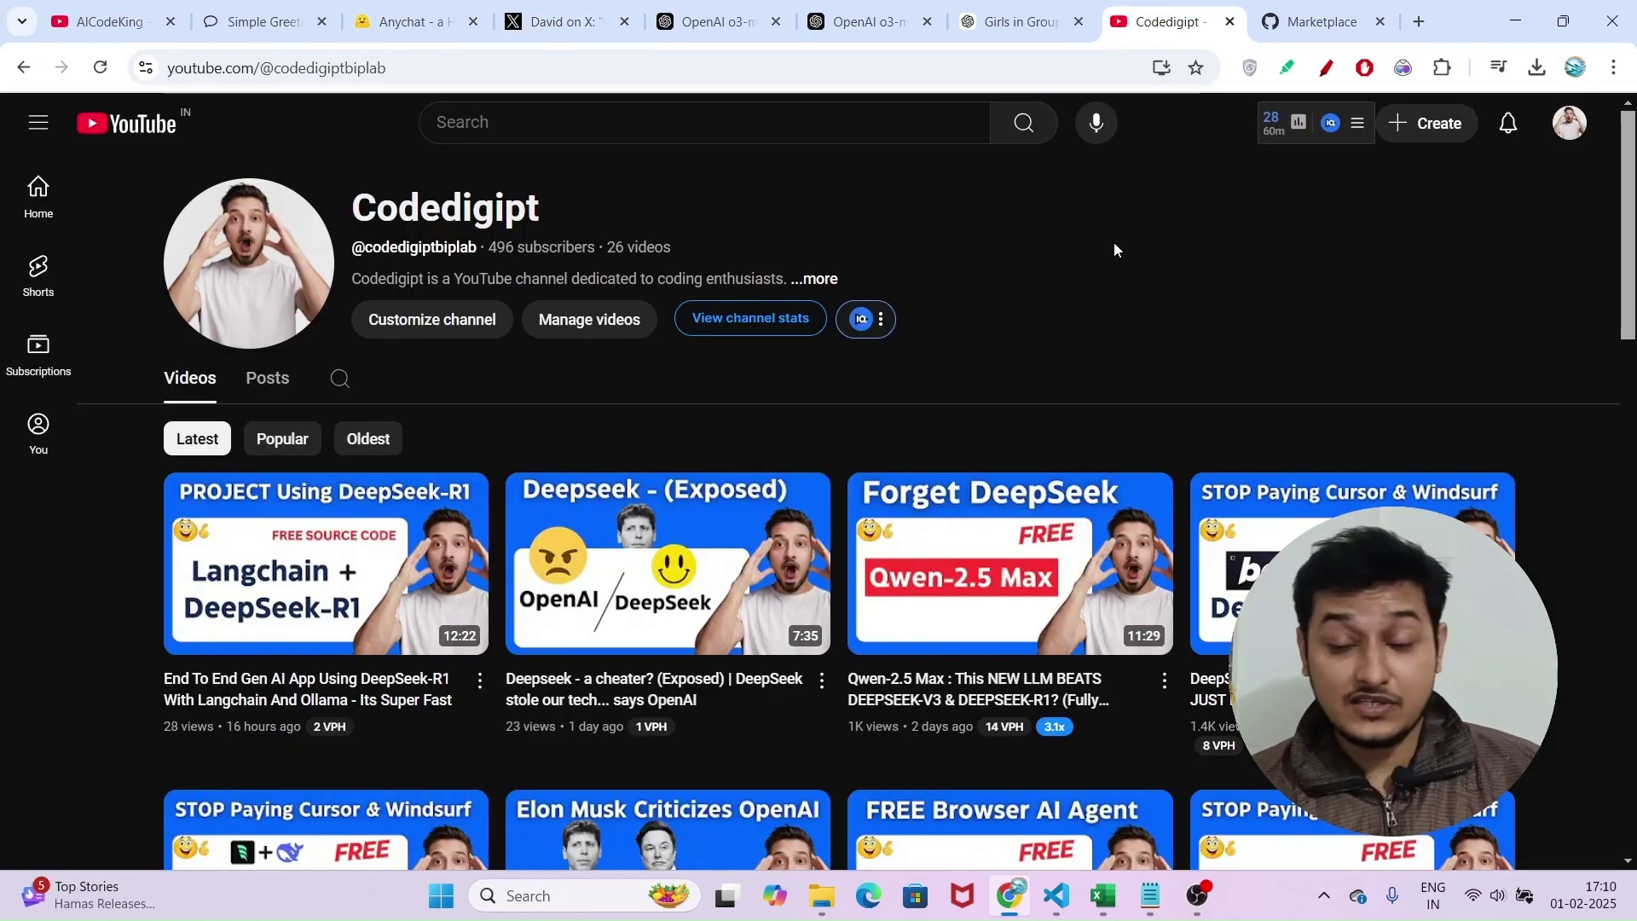